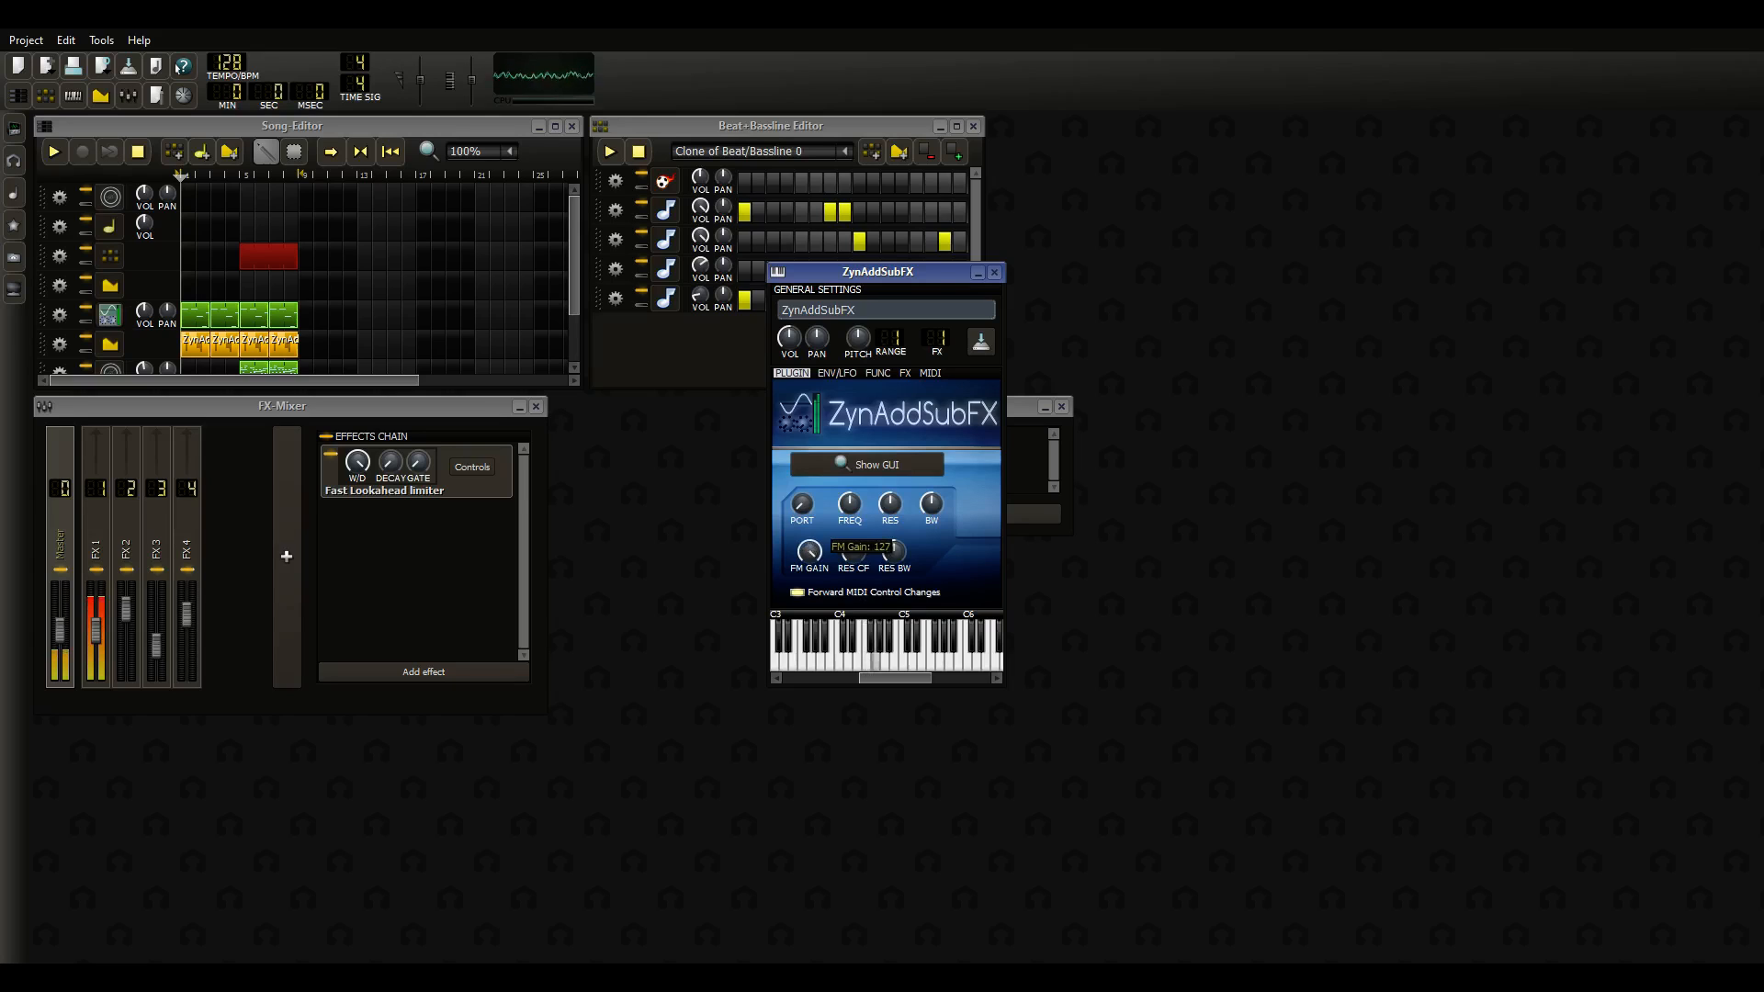
Play back the finished song in the Song-Editor and stop it
left_click(553, 158)
key("space")
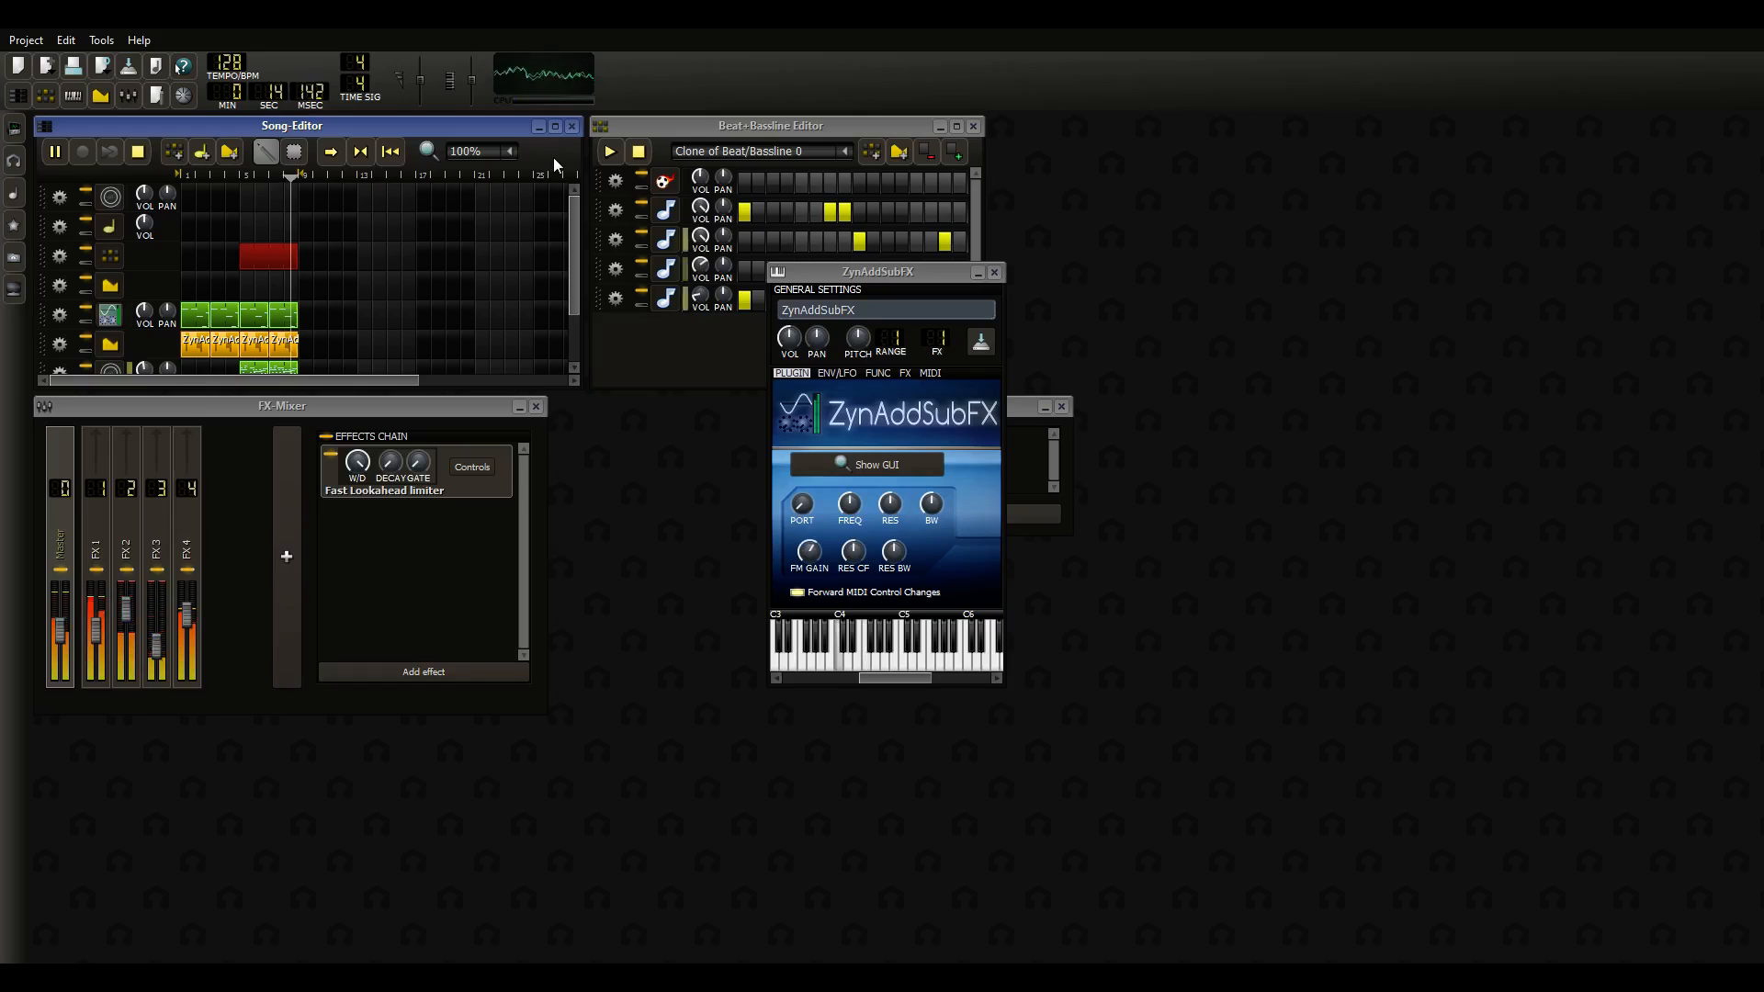
key("space")
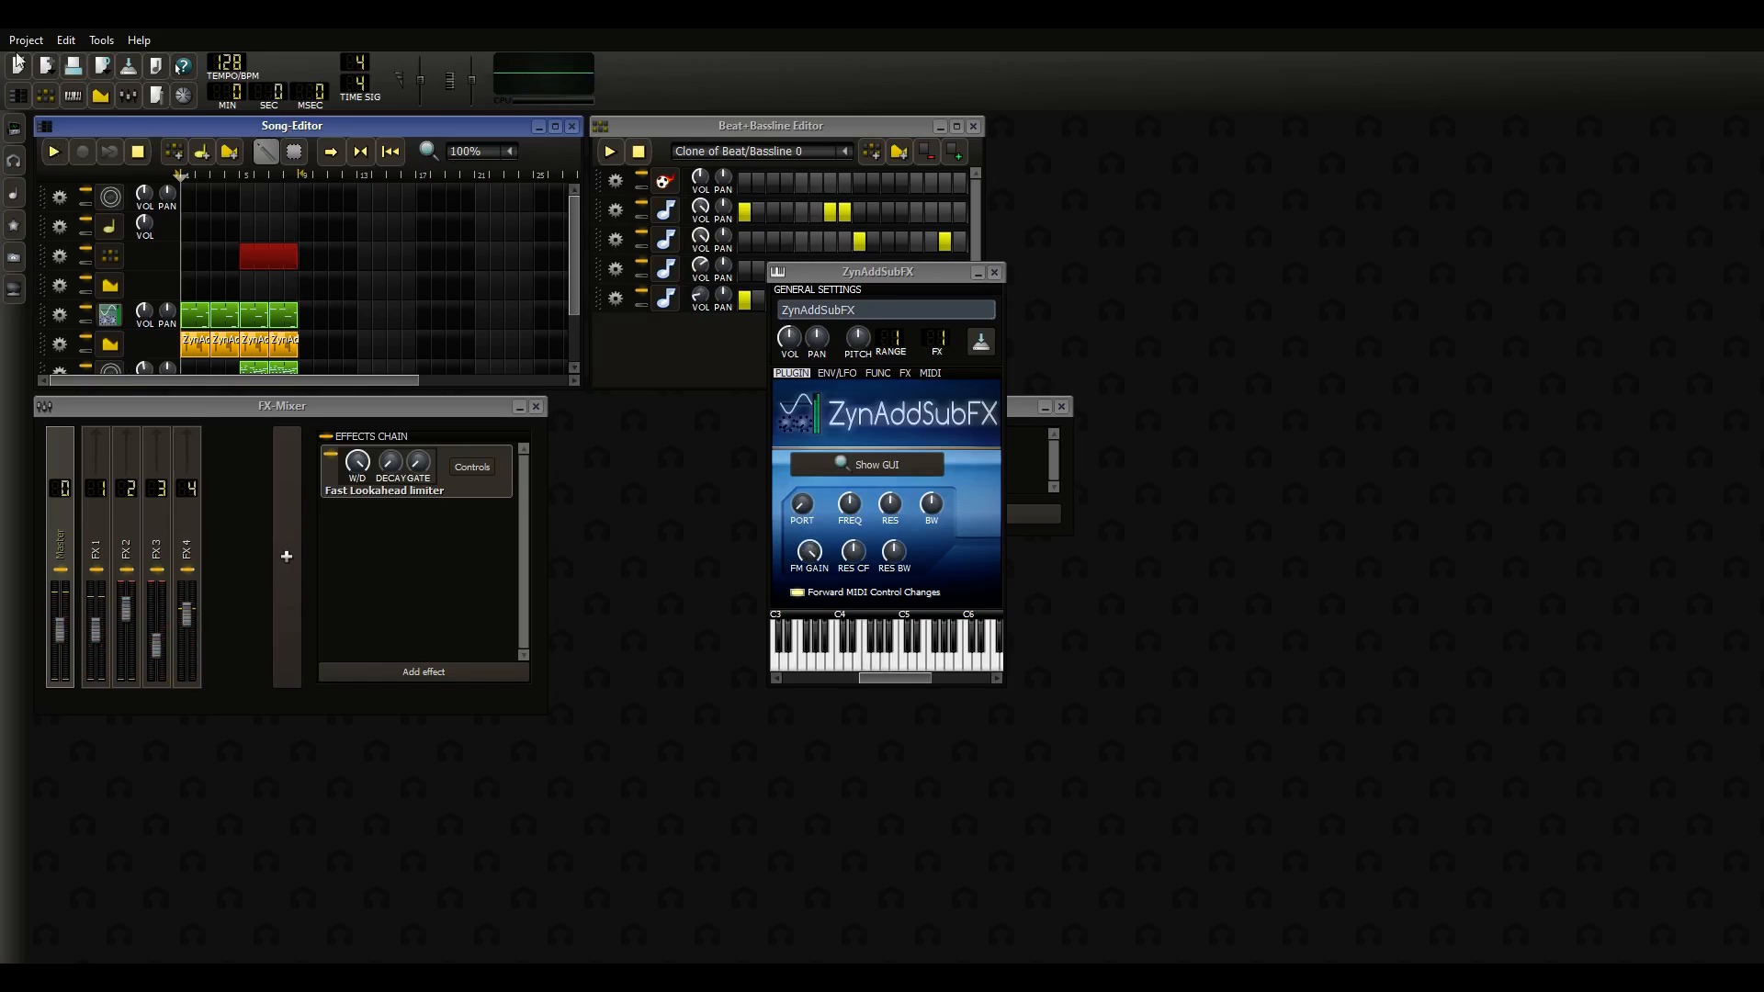
Create a new project and discard the unsaved changes to the current one
left_click(27, 41)
left_click(37, 61)
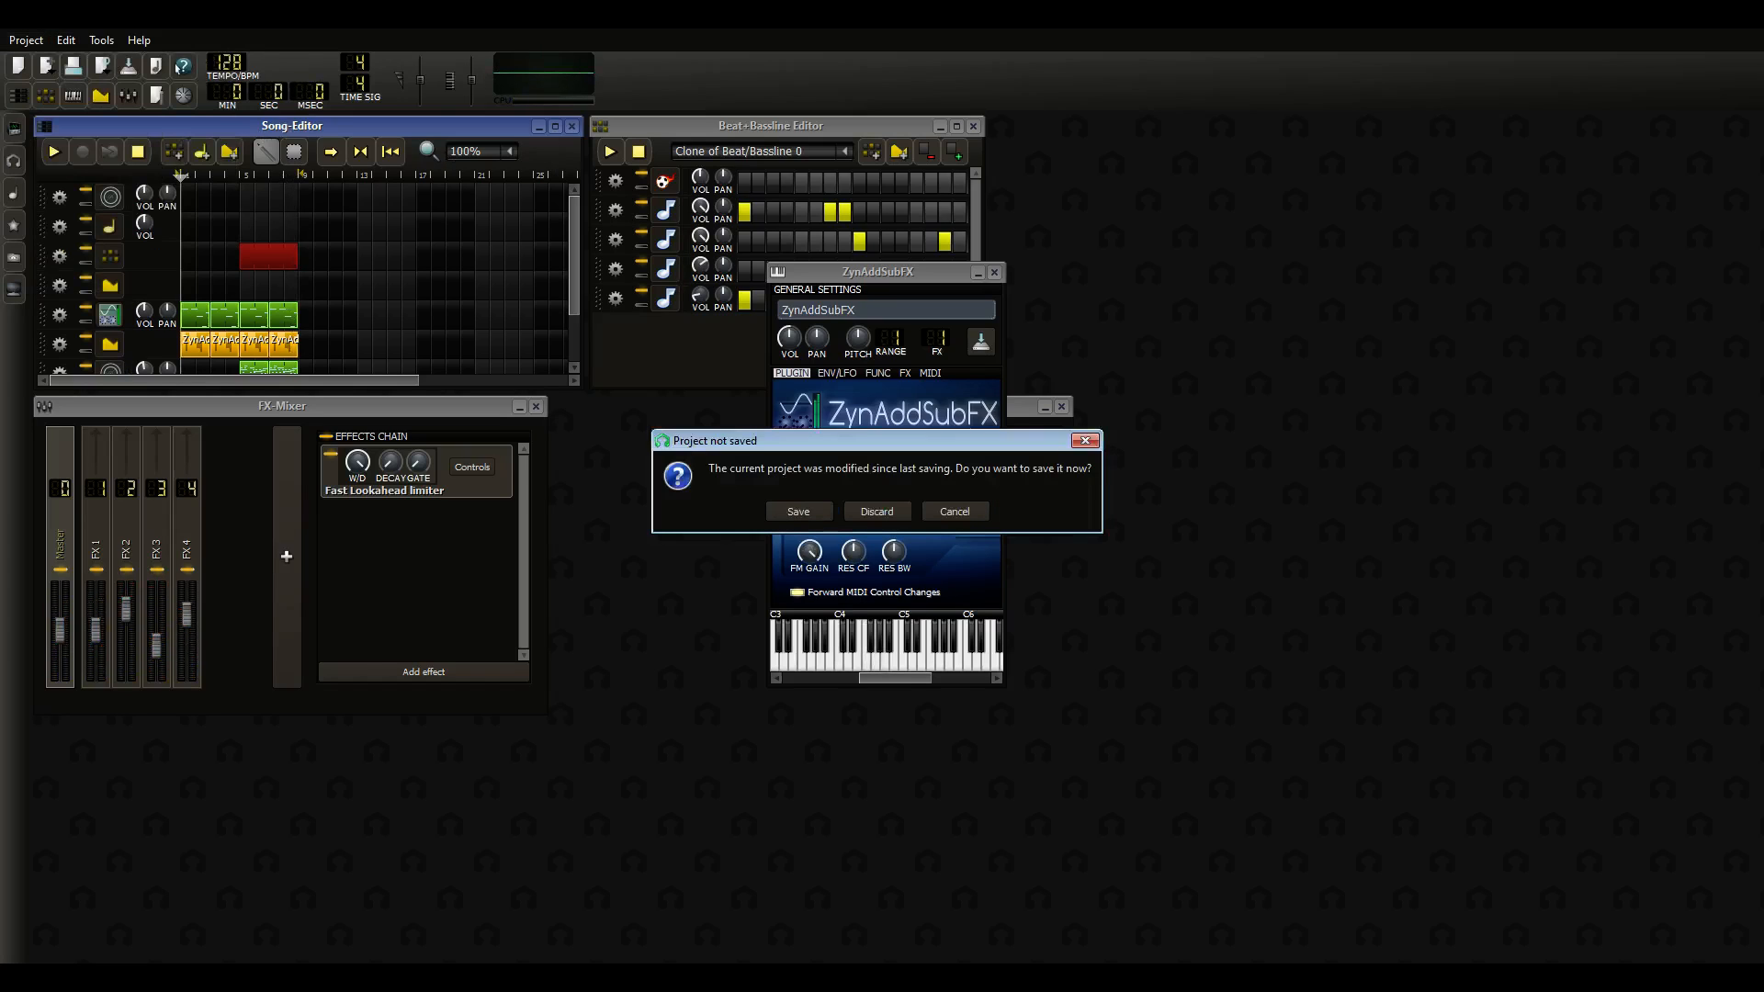
left_click(852, 503)
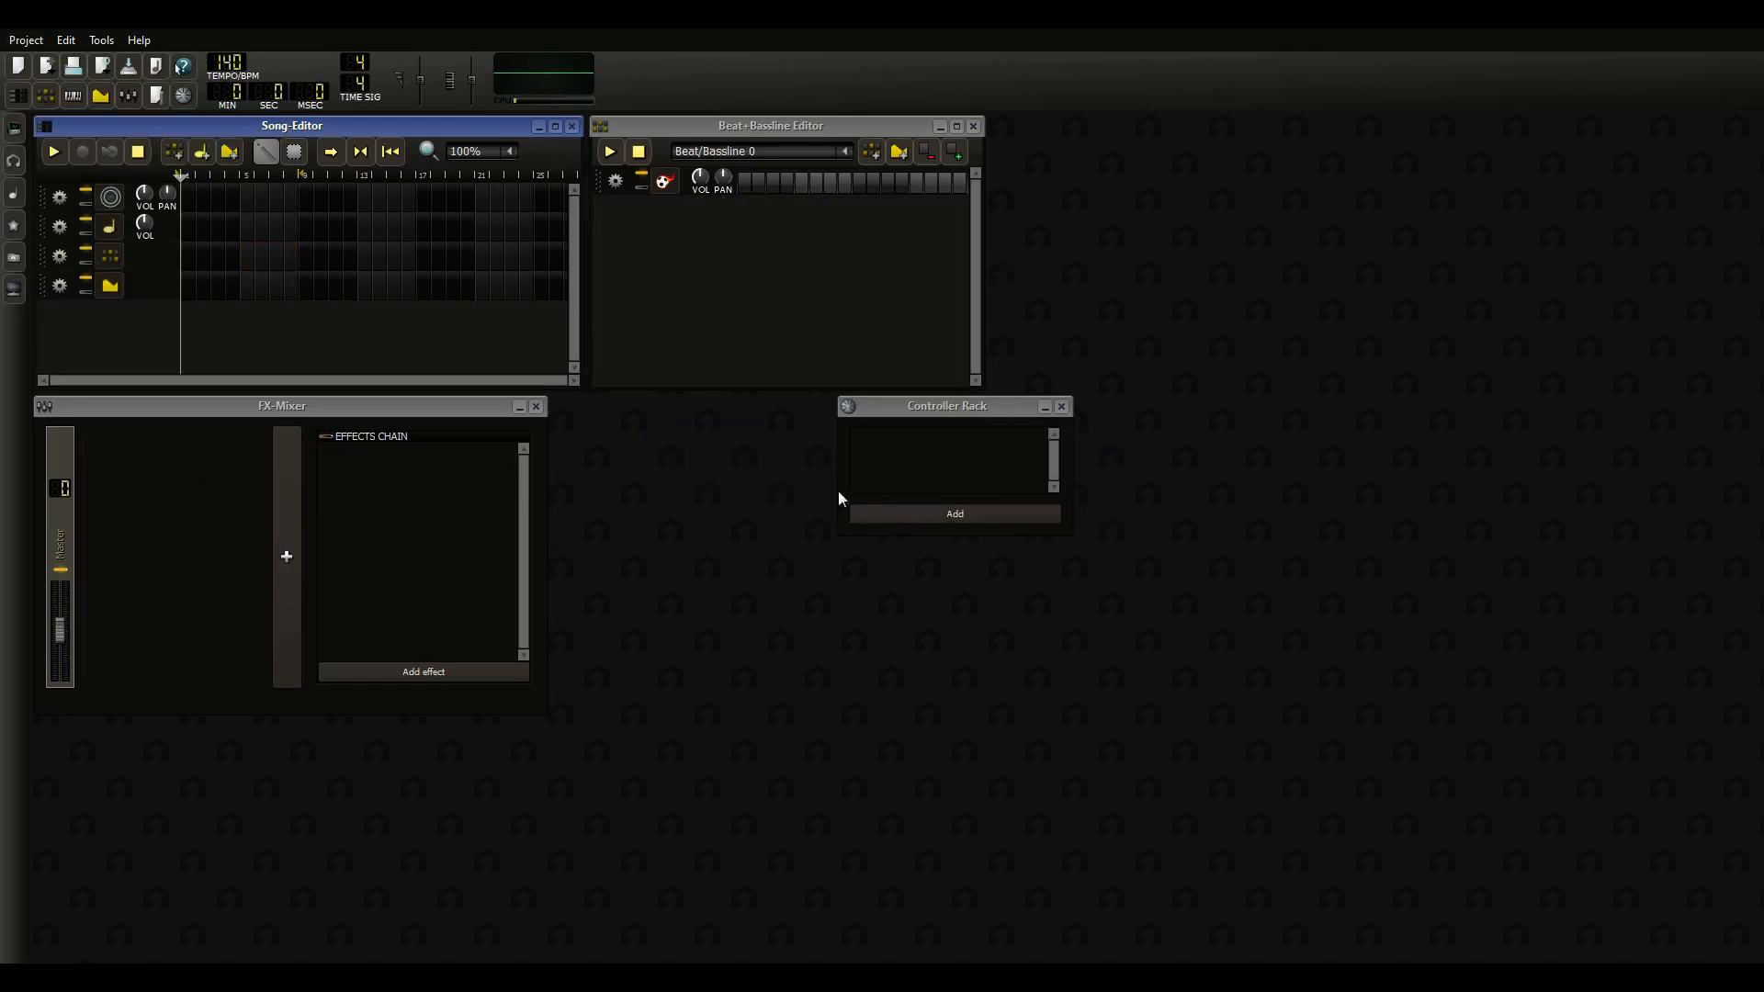
Add a ZynAddSubFX instrument track to the Song-Editor from the instrument plugins
left_click(13, 130)
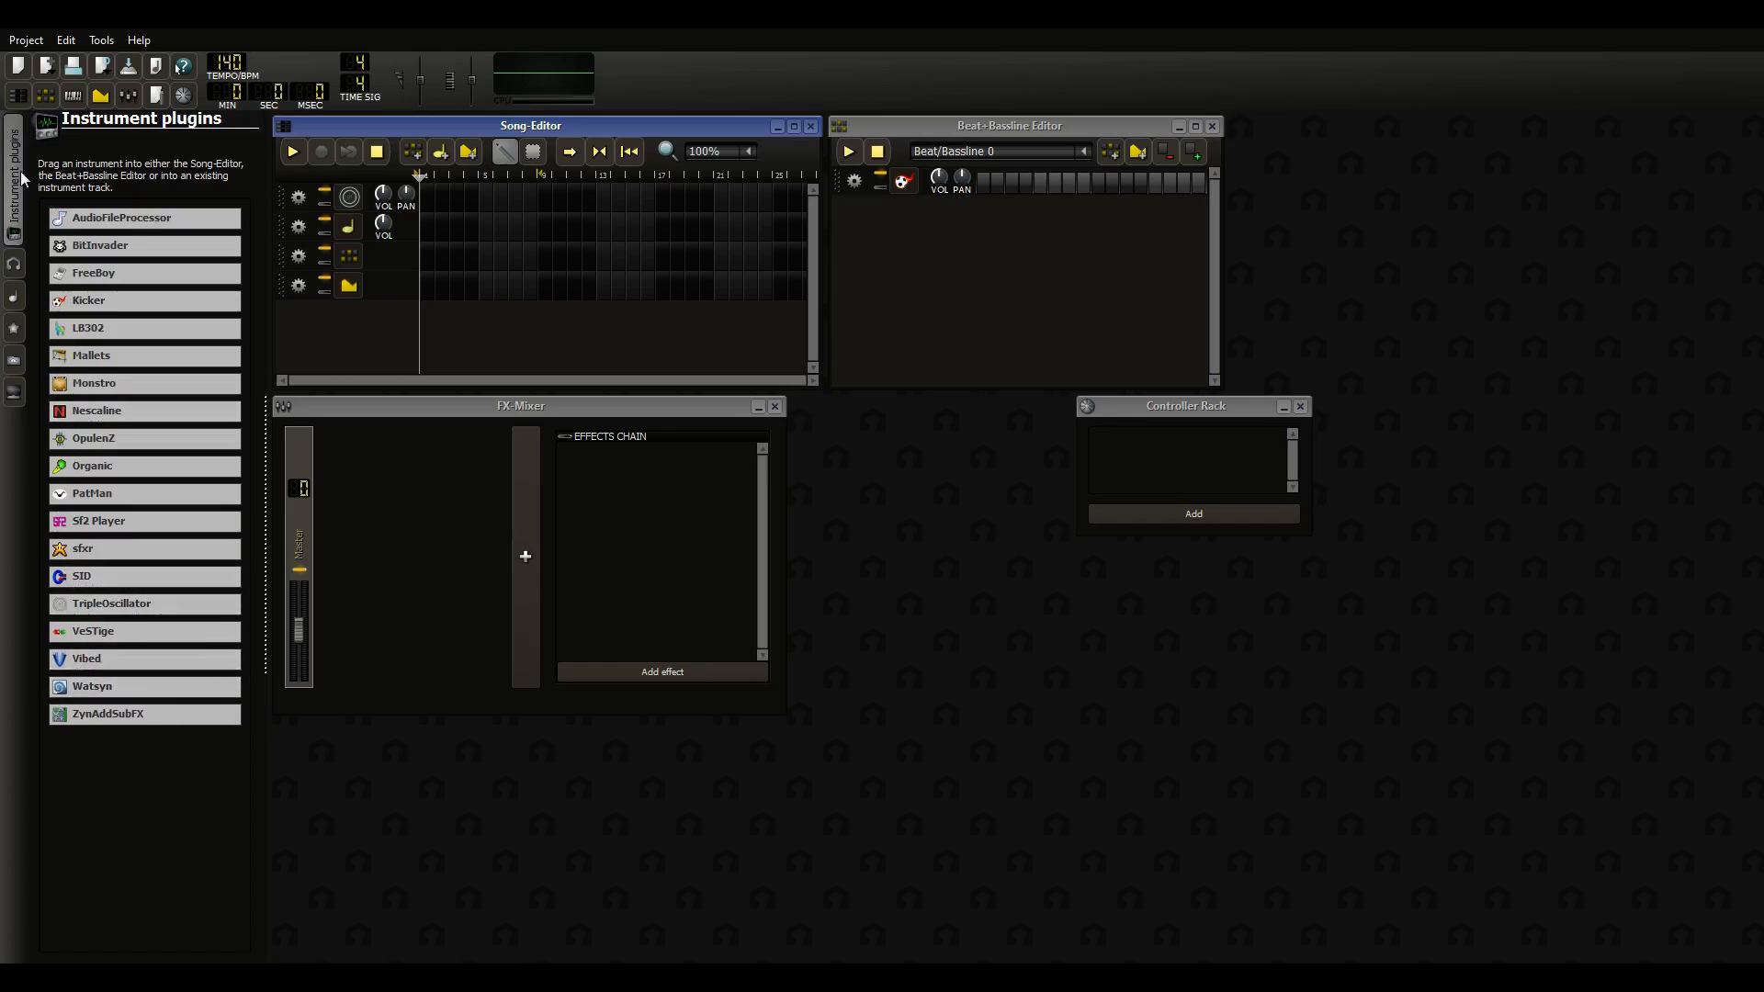
left_click_drag(105, 720, 335, 335)
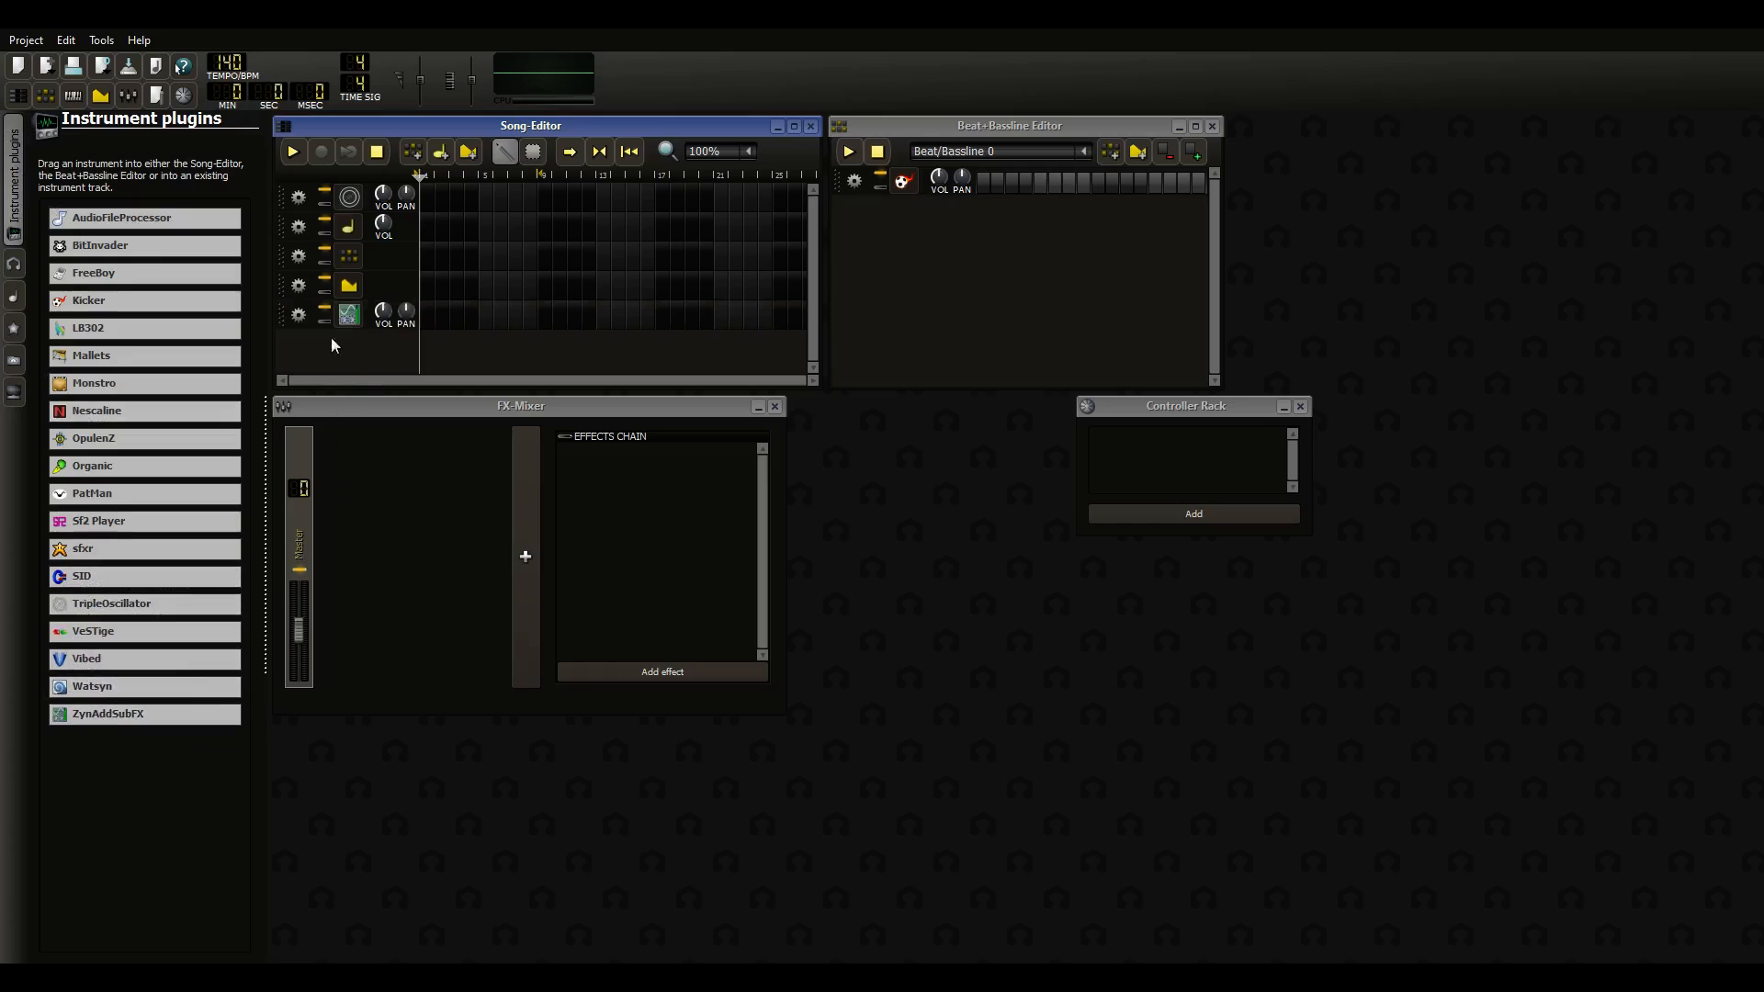
left_click(14, 175)
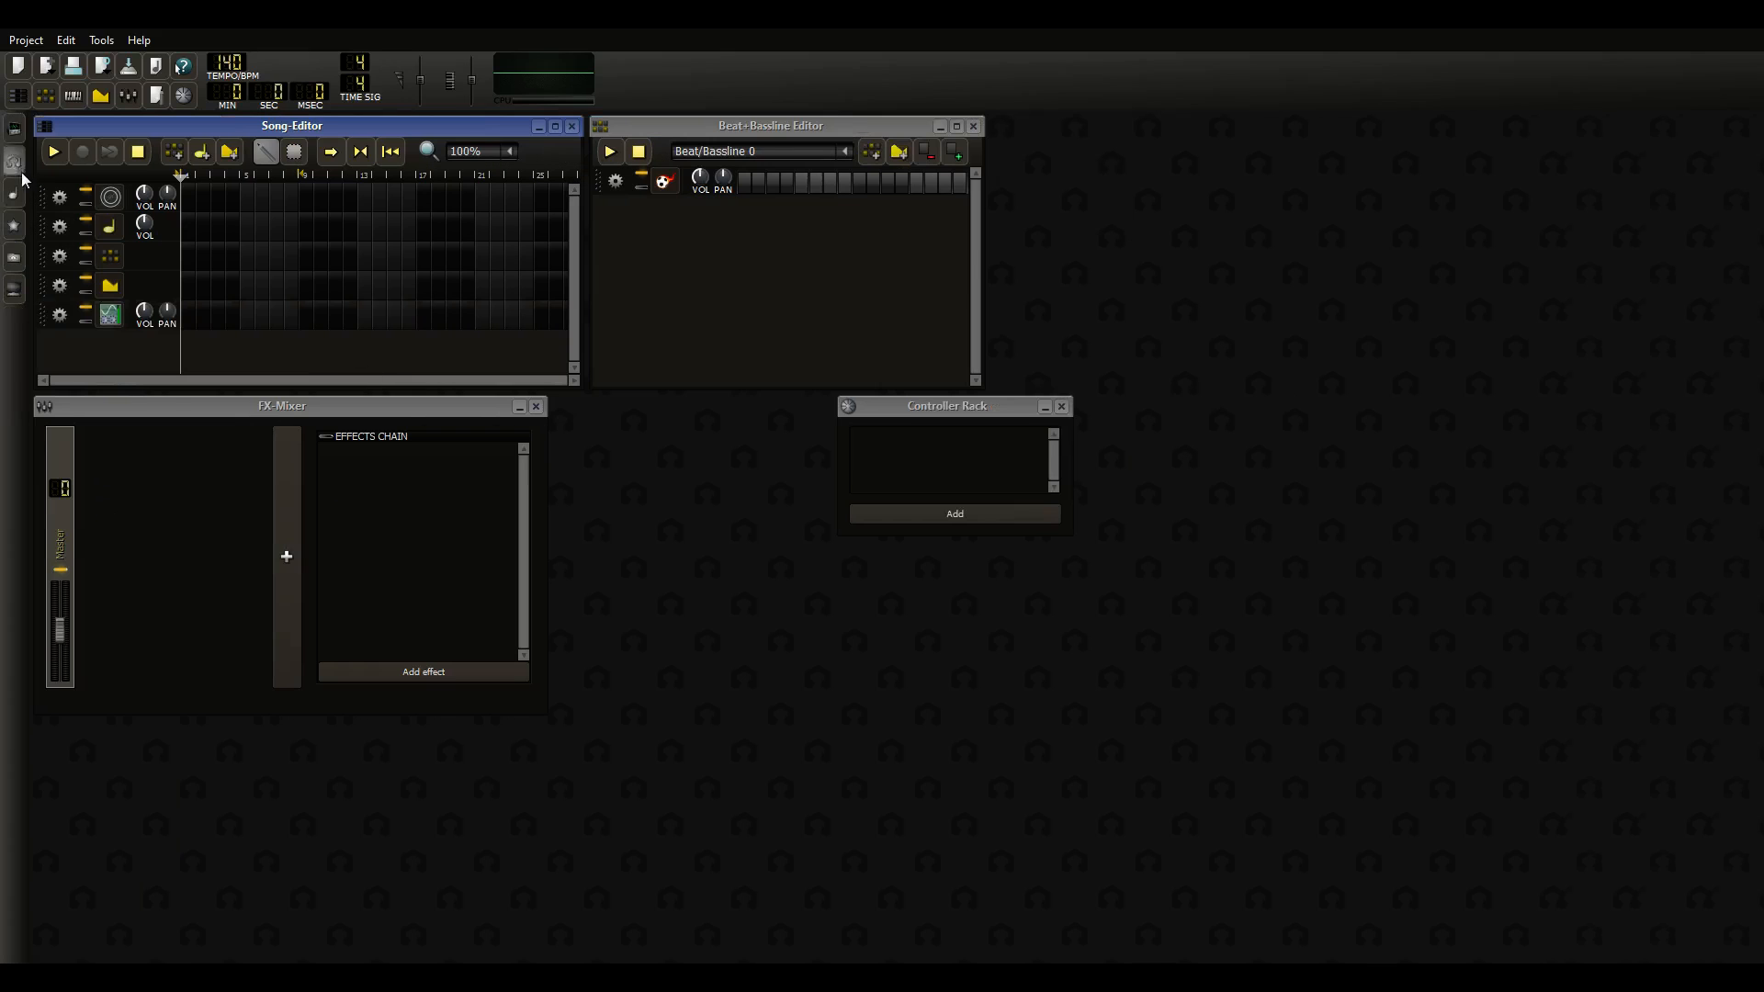
Open the ZynAddSubFX track's instrument window and display the synth's full interface
left_click(115, 317)
left_click_drag(1175, 120, 915, 238)
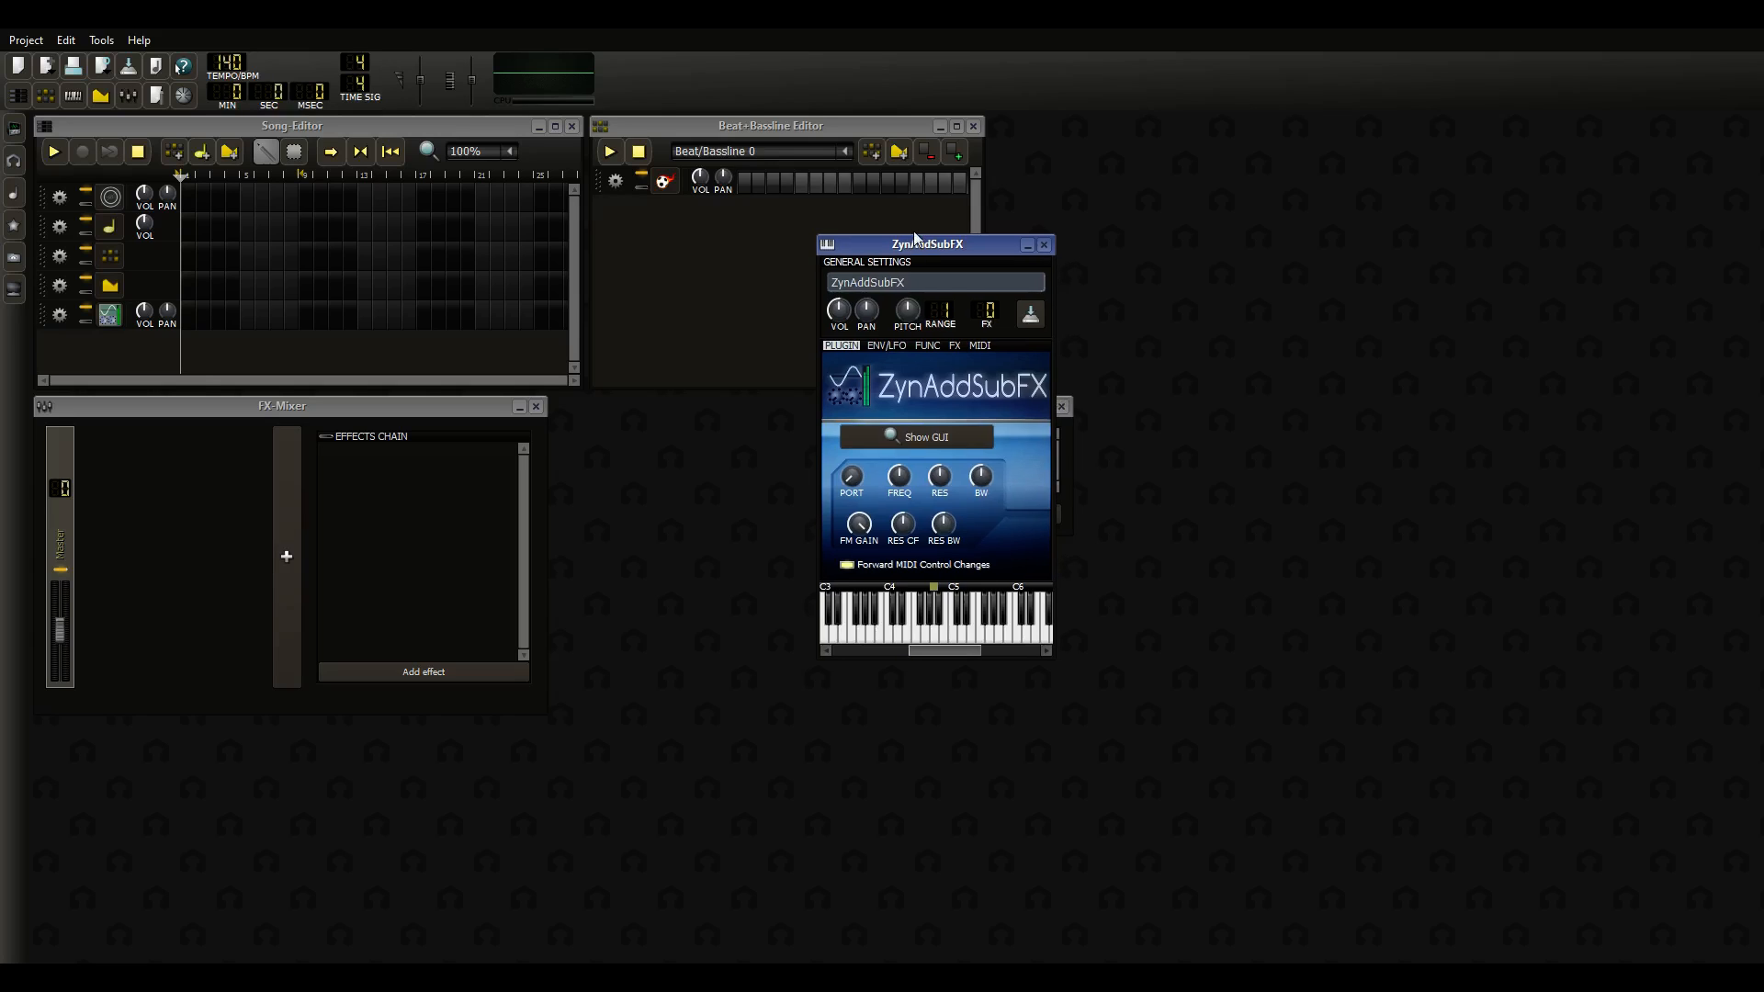
left_click(937, 441)
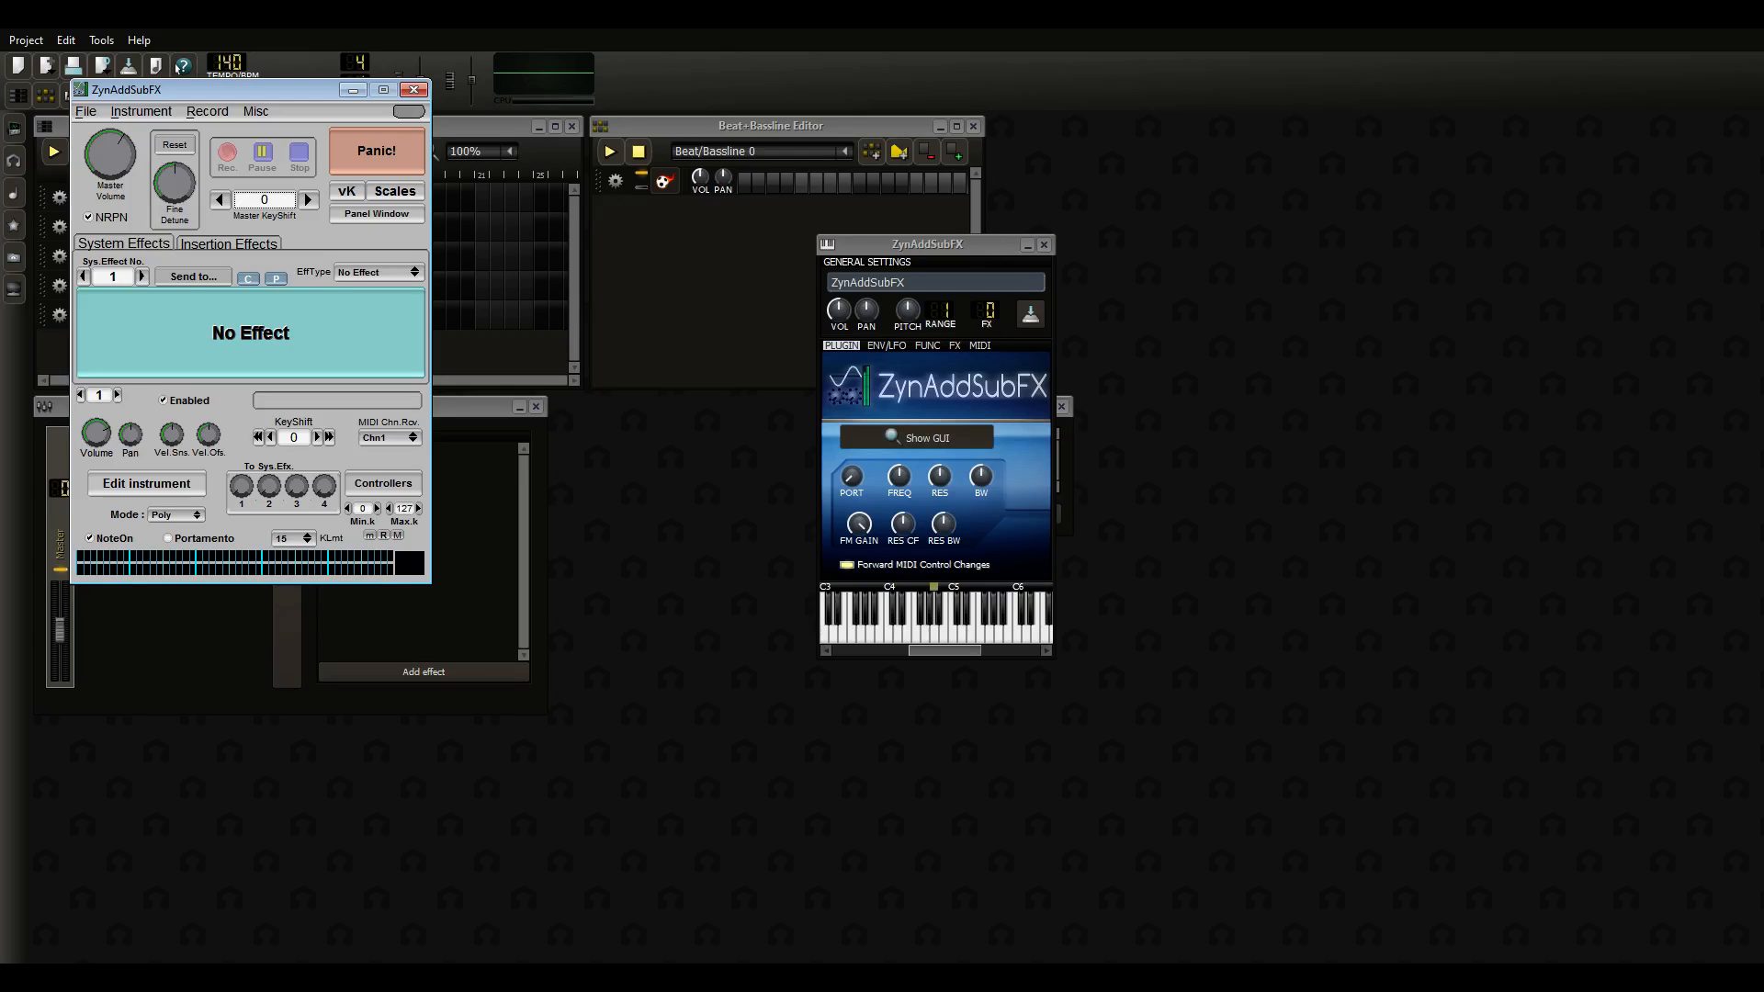
left_click_drag(212, 89, 586, 175)
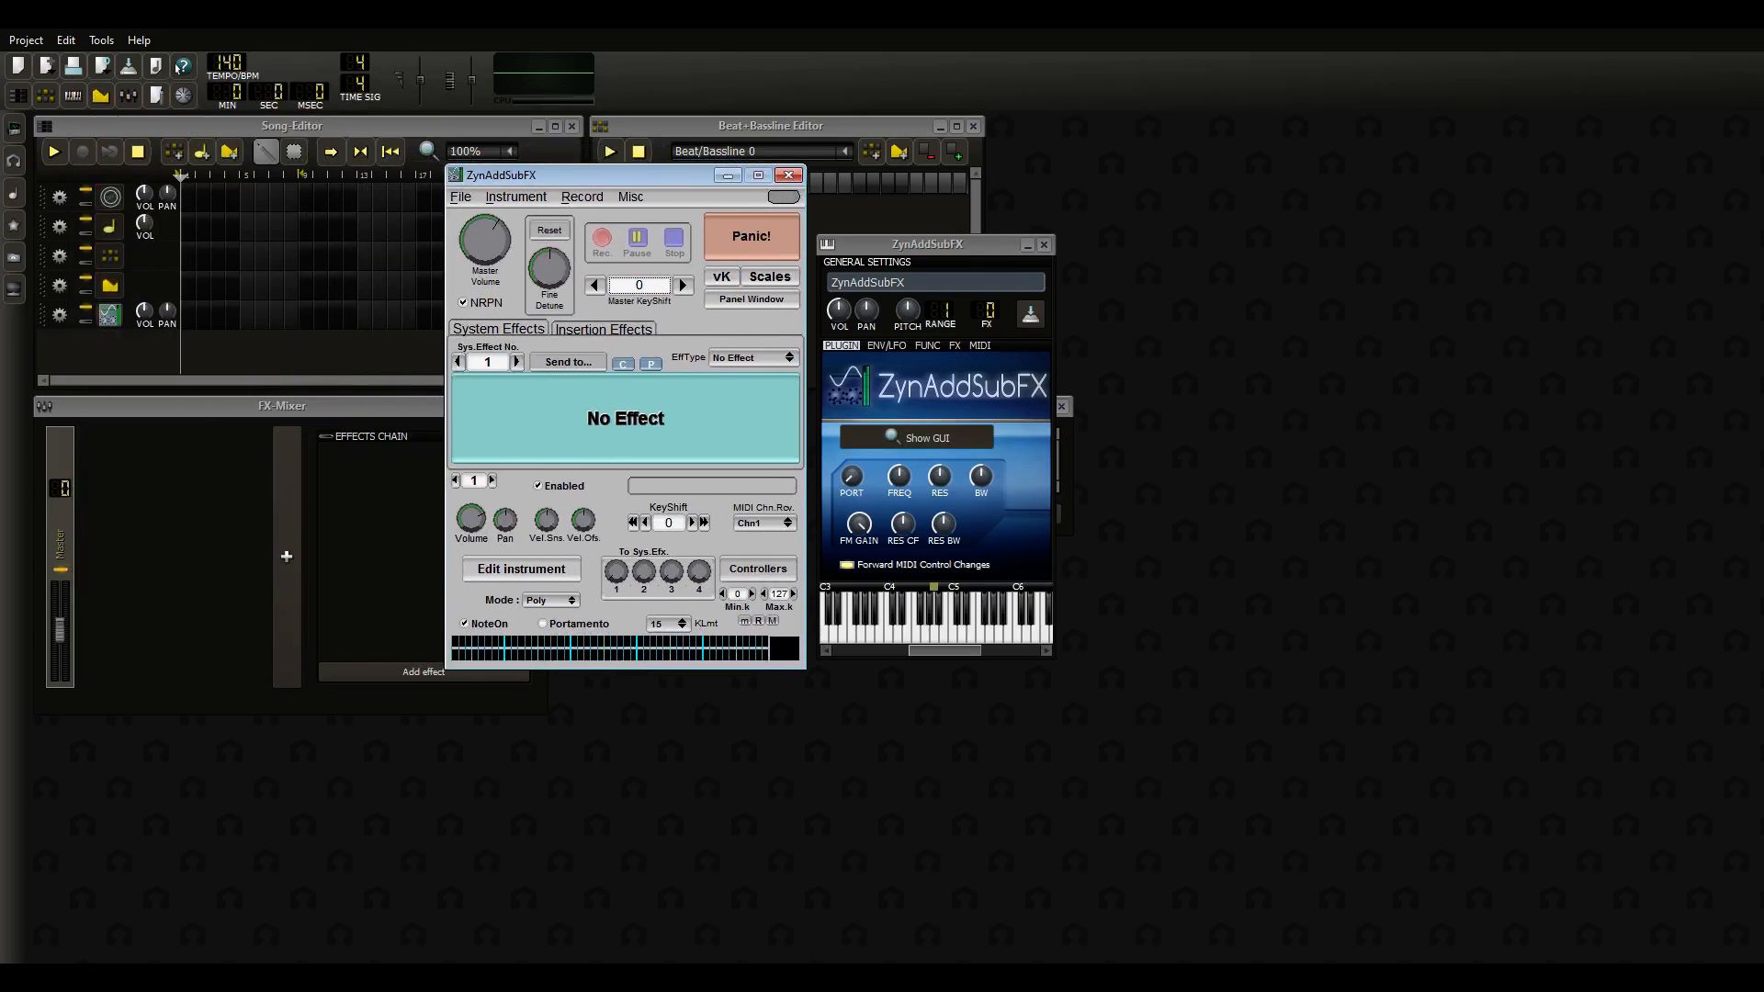
left_click(630, 197)
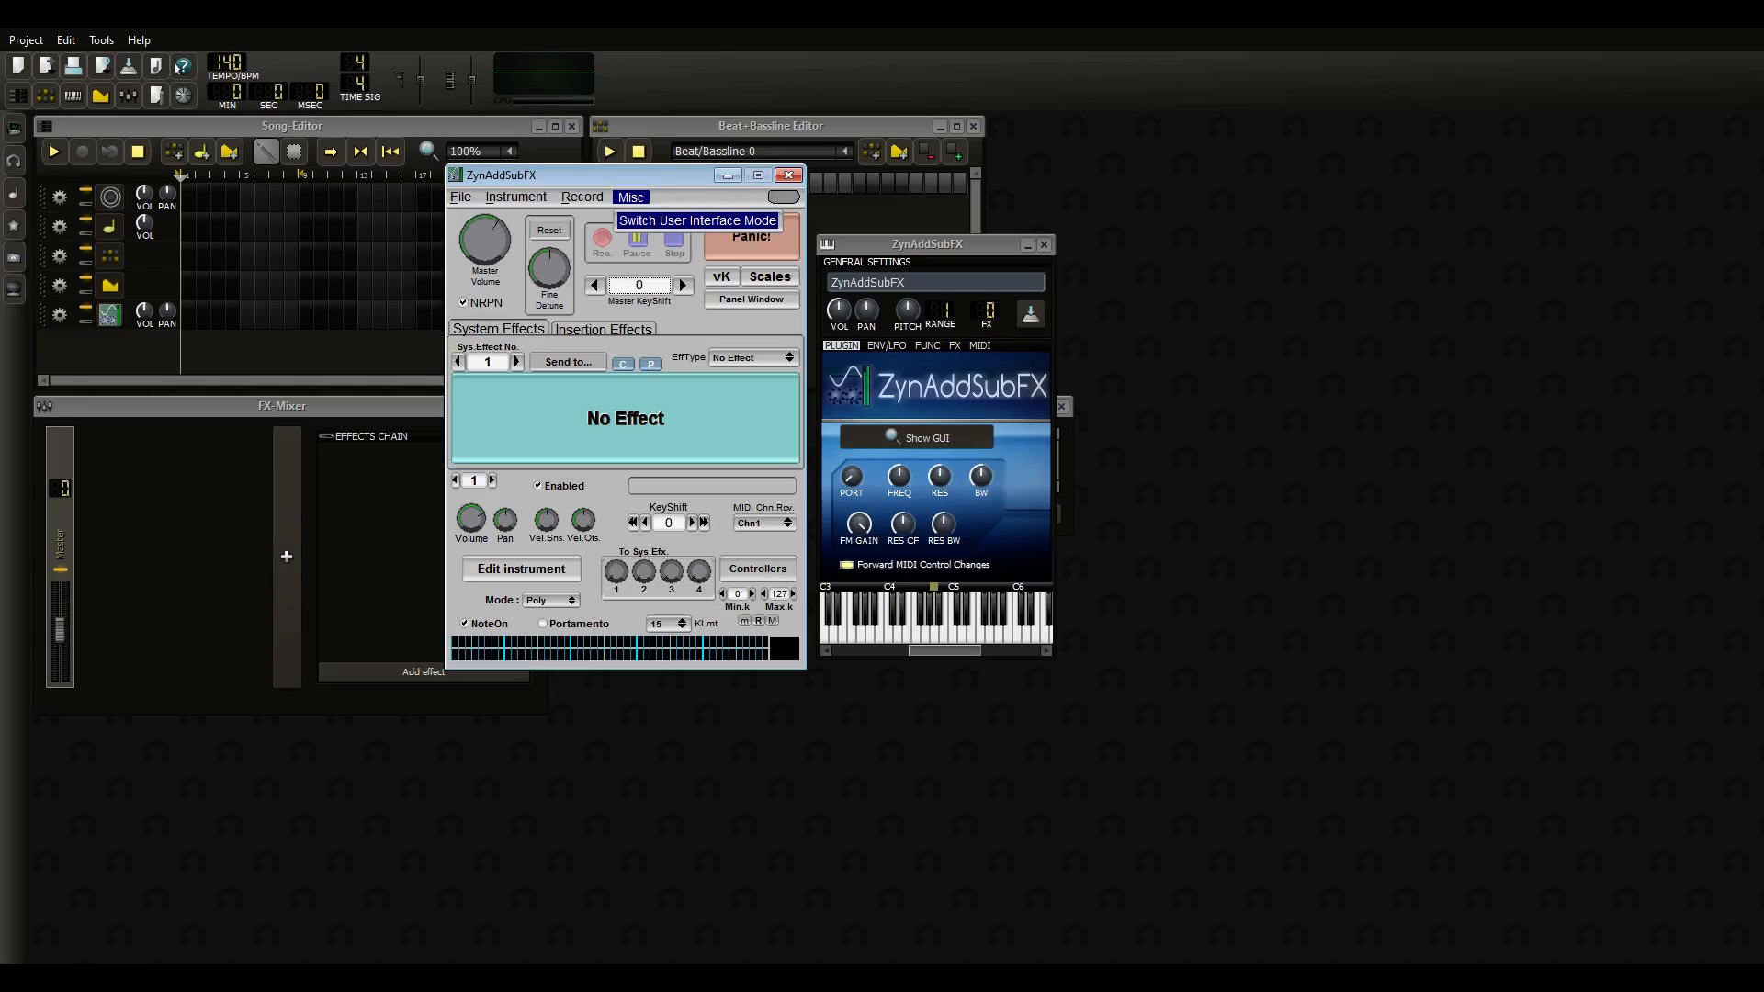
key("Escape")
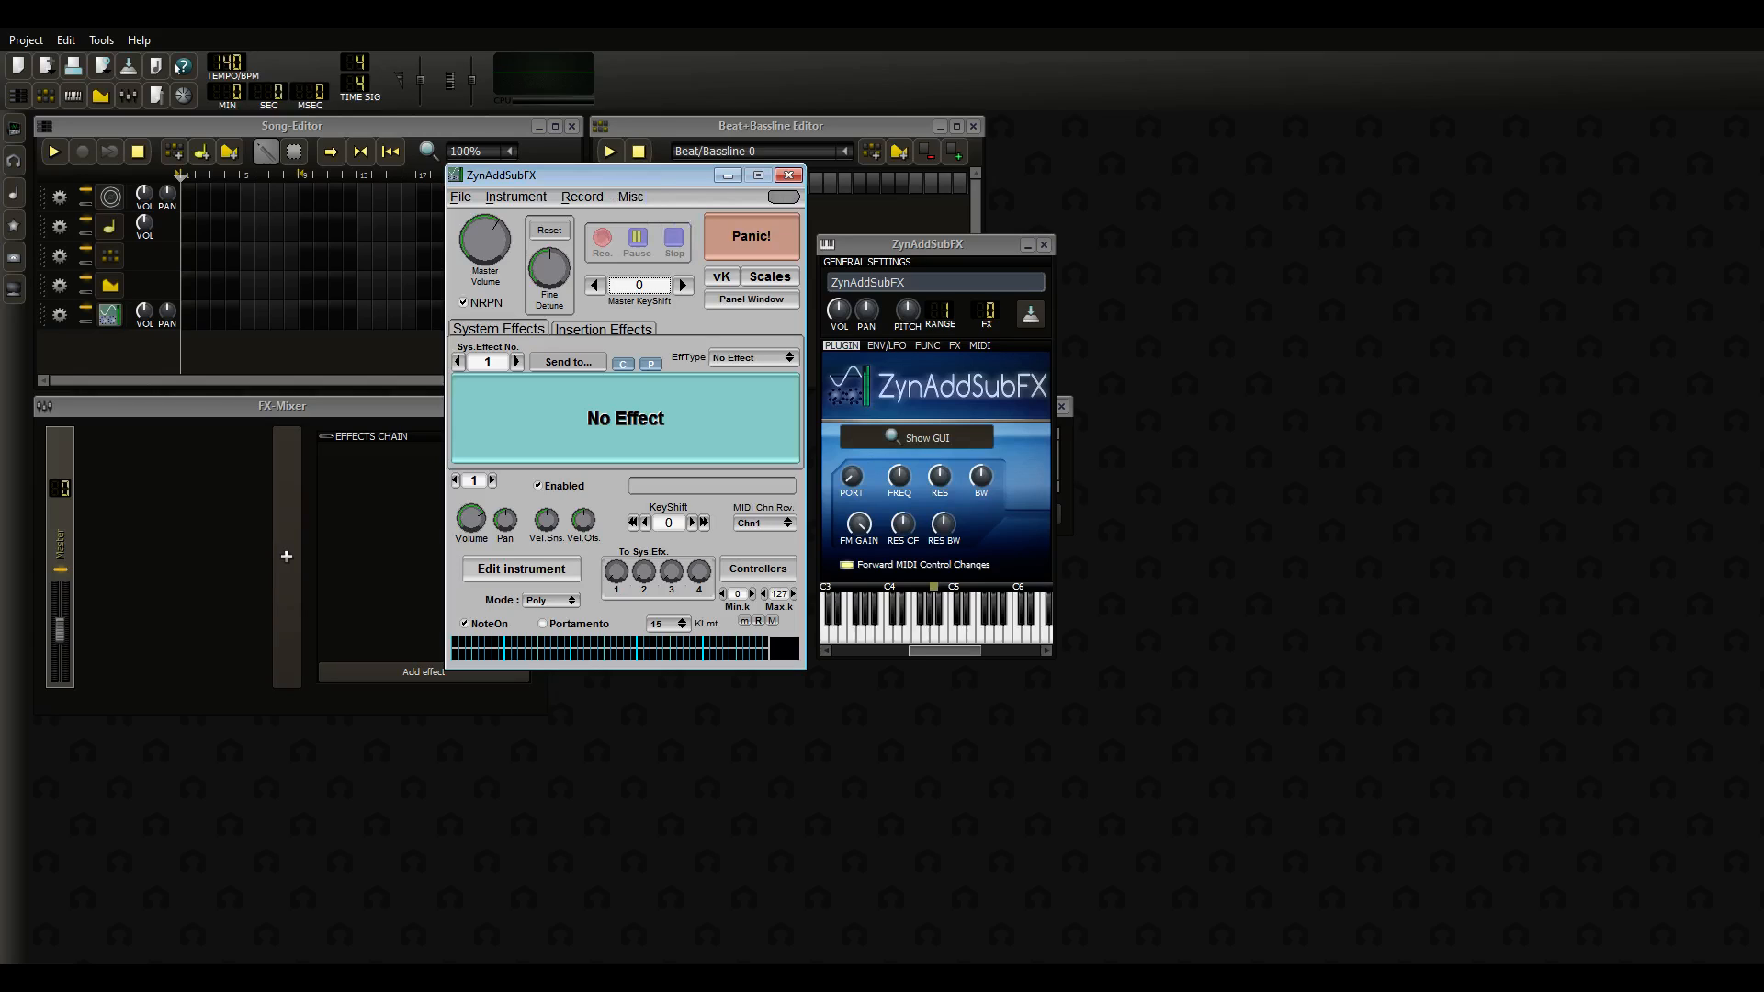
Assign CASIO USB-MIDI as the MIDI input of the ZynAddSubFX track
left_click(60, 315)
mouse_move(137, 407)
mouse_move(231, 420)
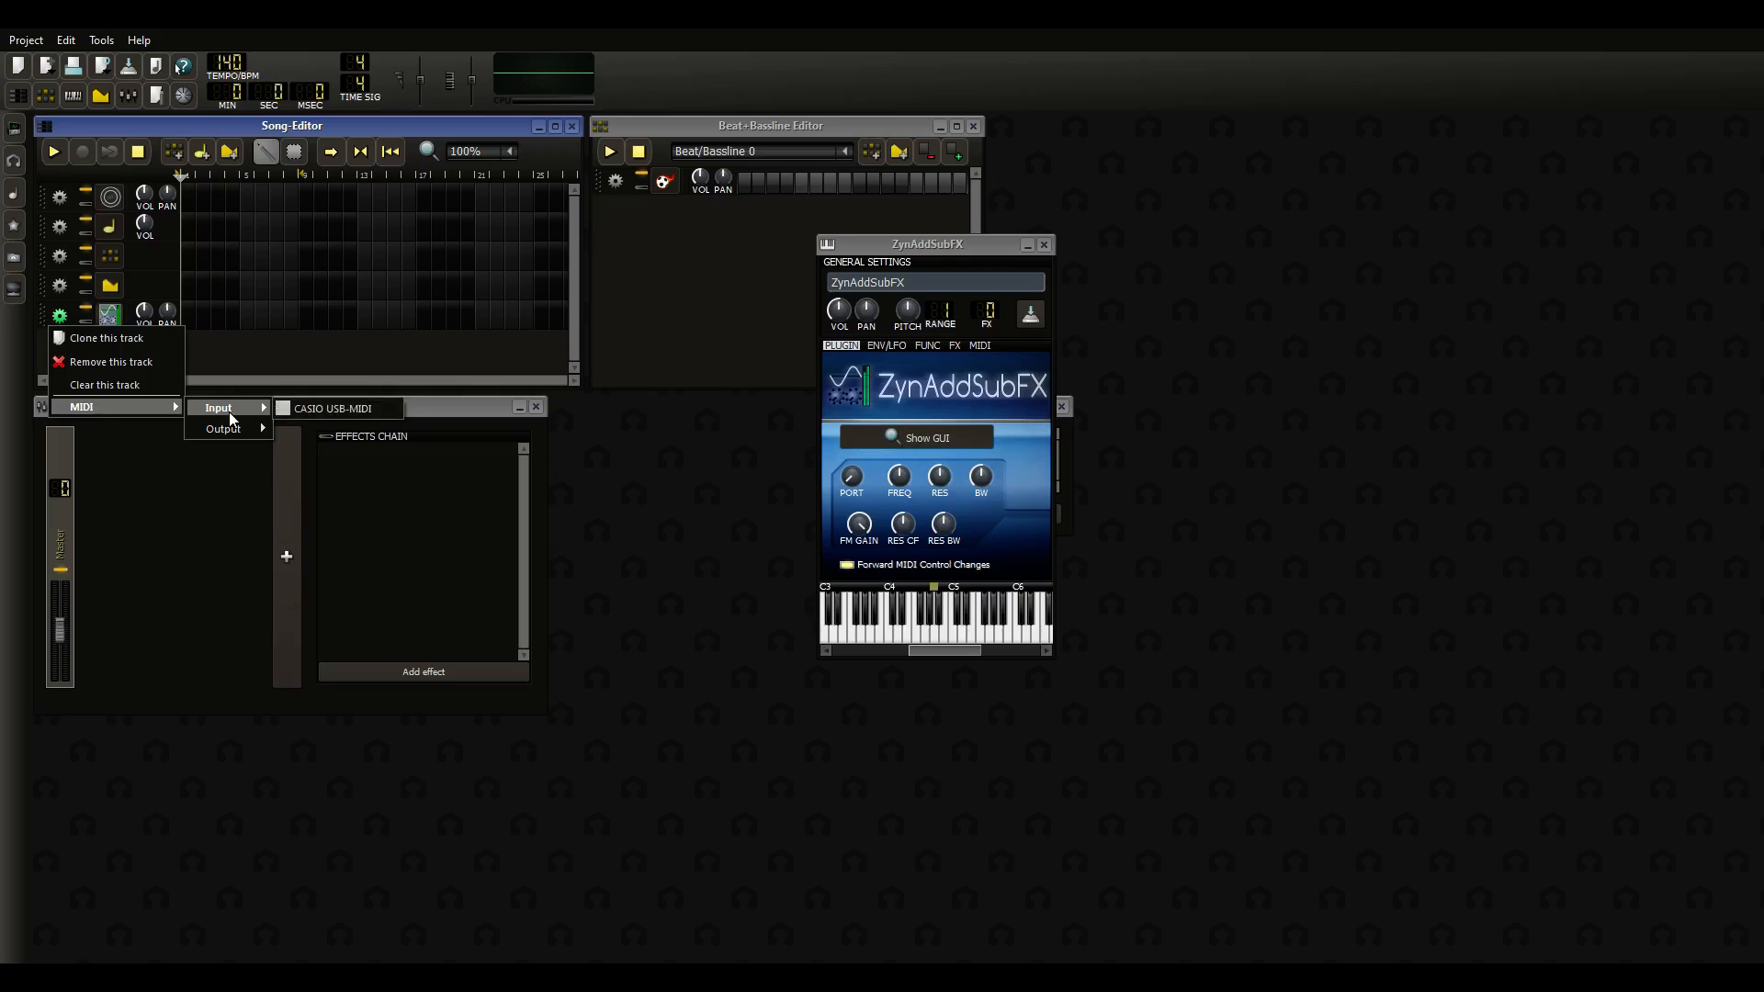
left_click(307, 412)
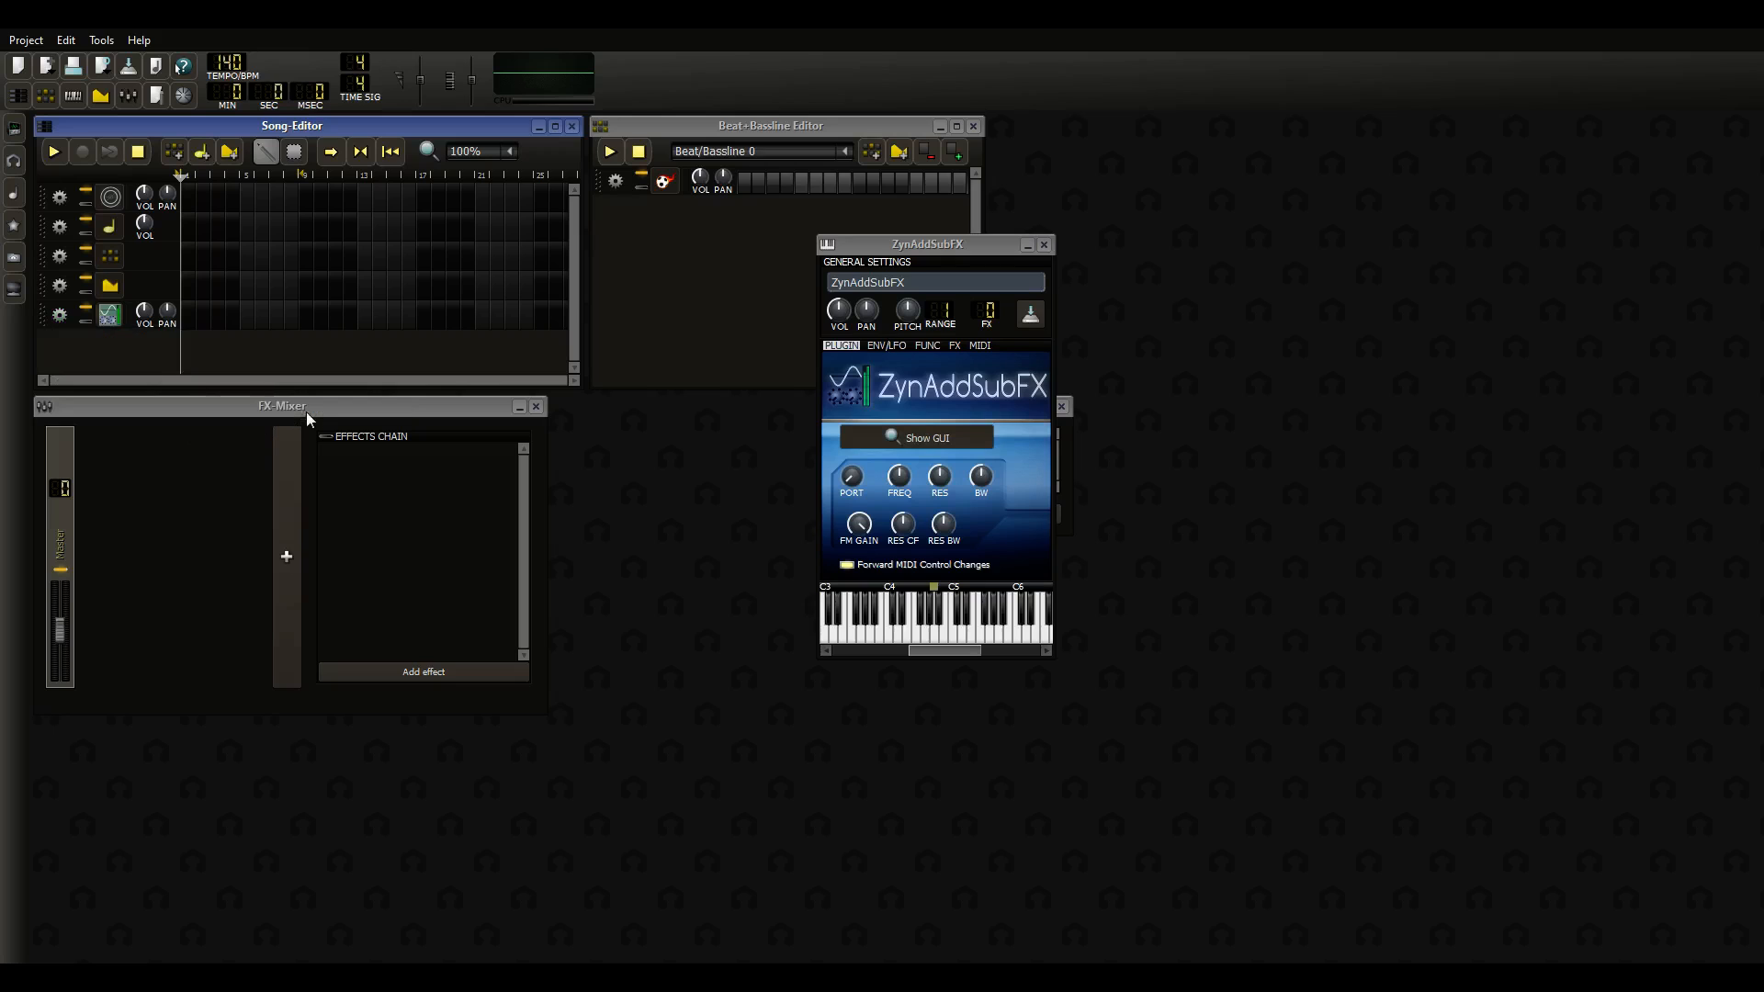
Reopen the ZynAddSubFX interface and set the part's KeyShift to -24
left_click(911, 439)
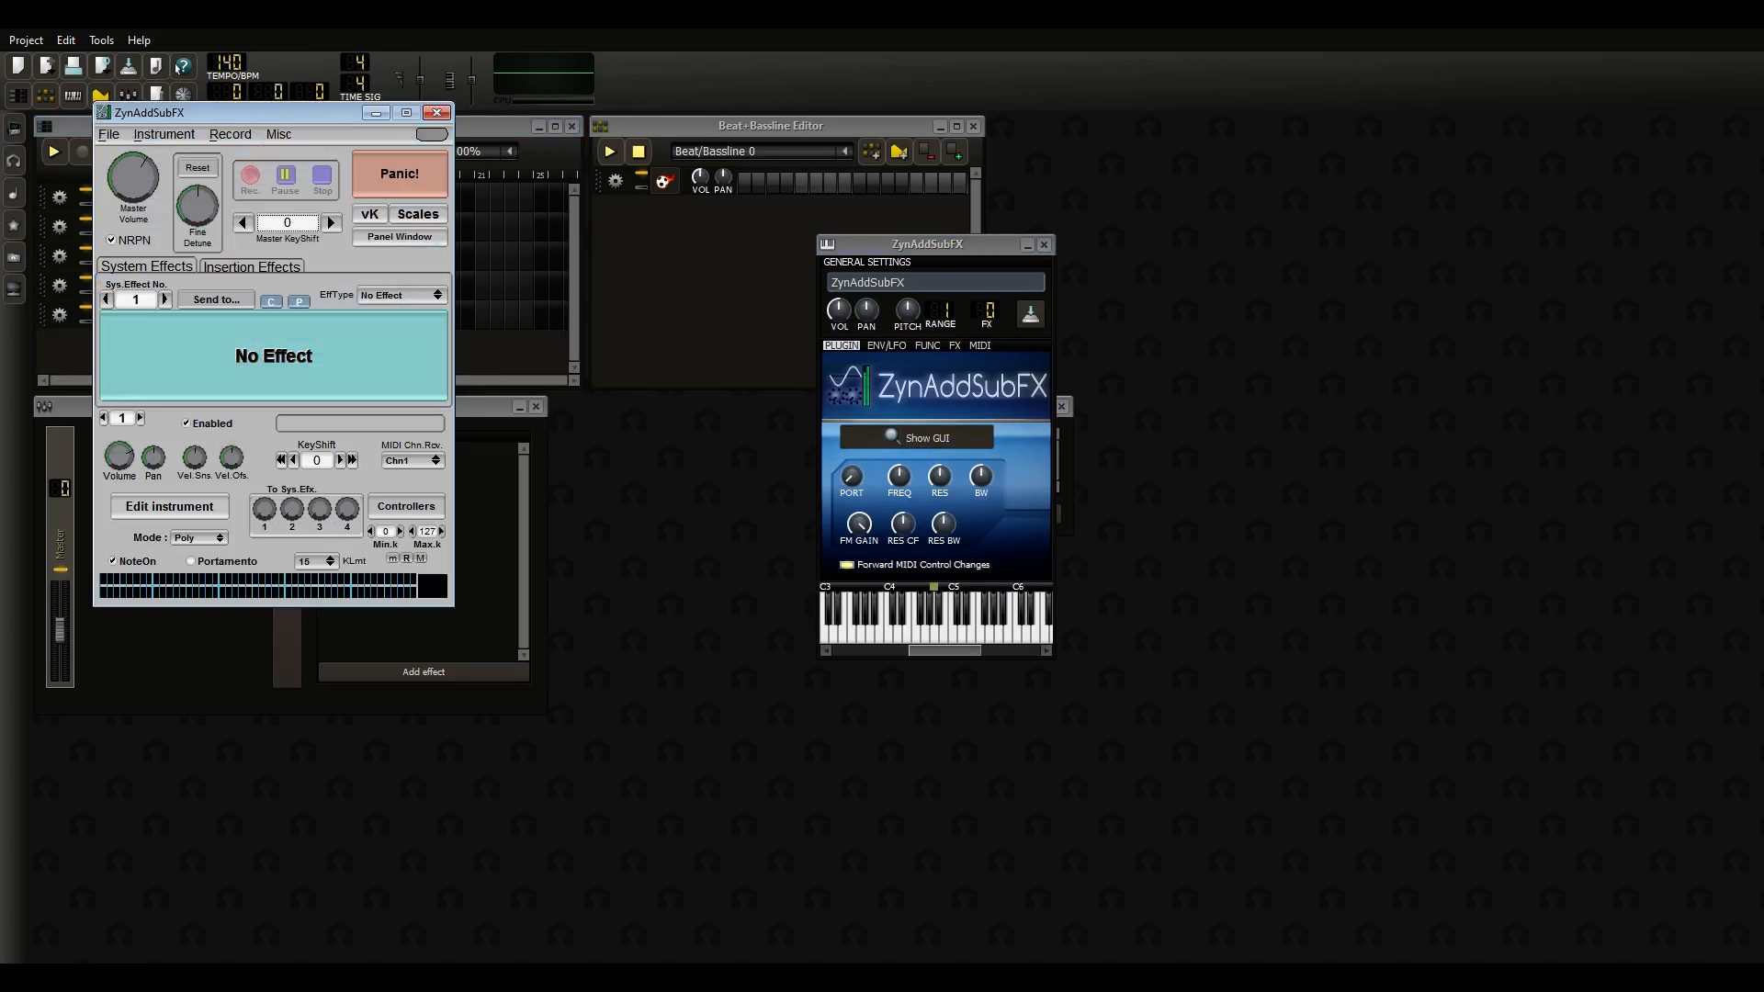
left_click_drag(230, 112, 577, 163)
left_click(629, 512)
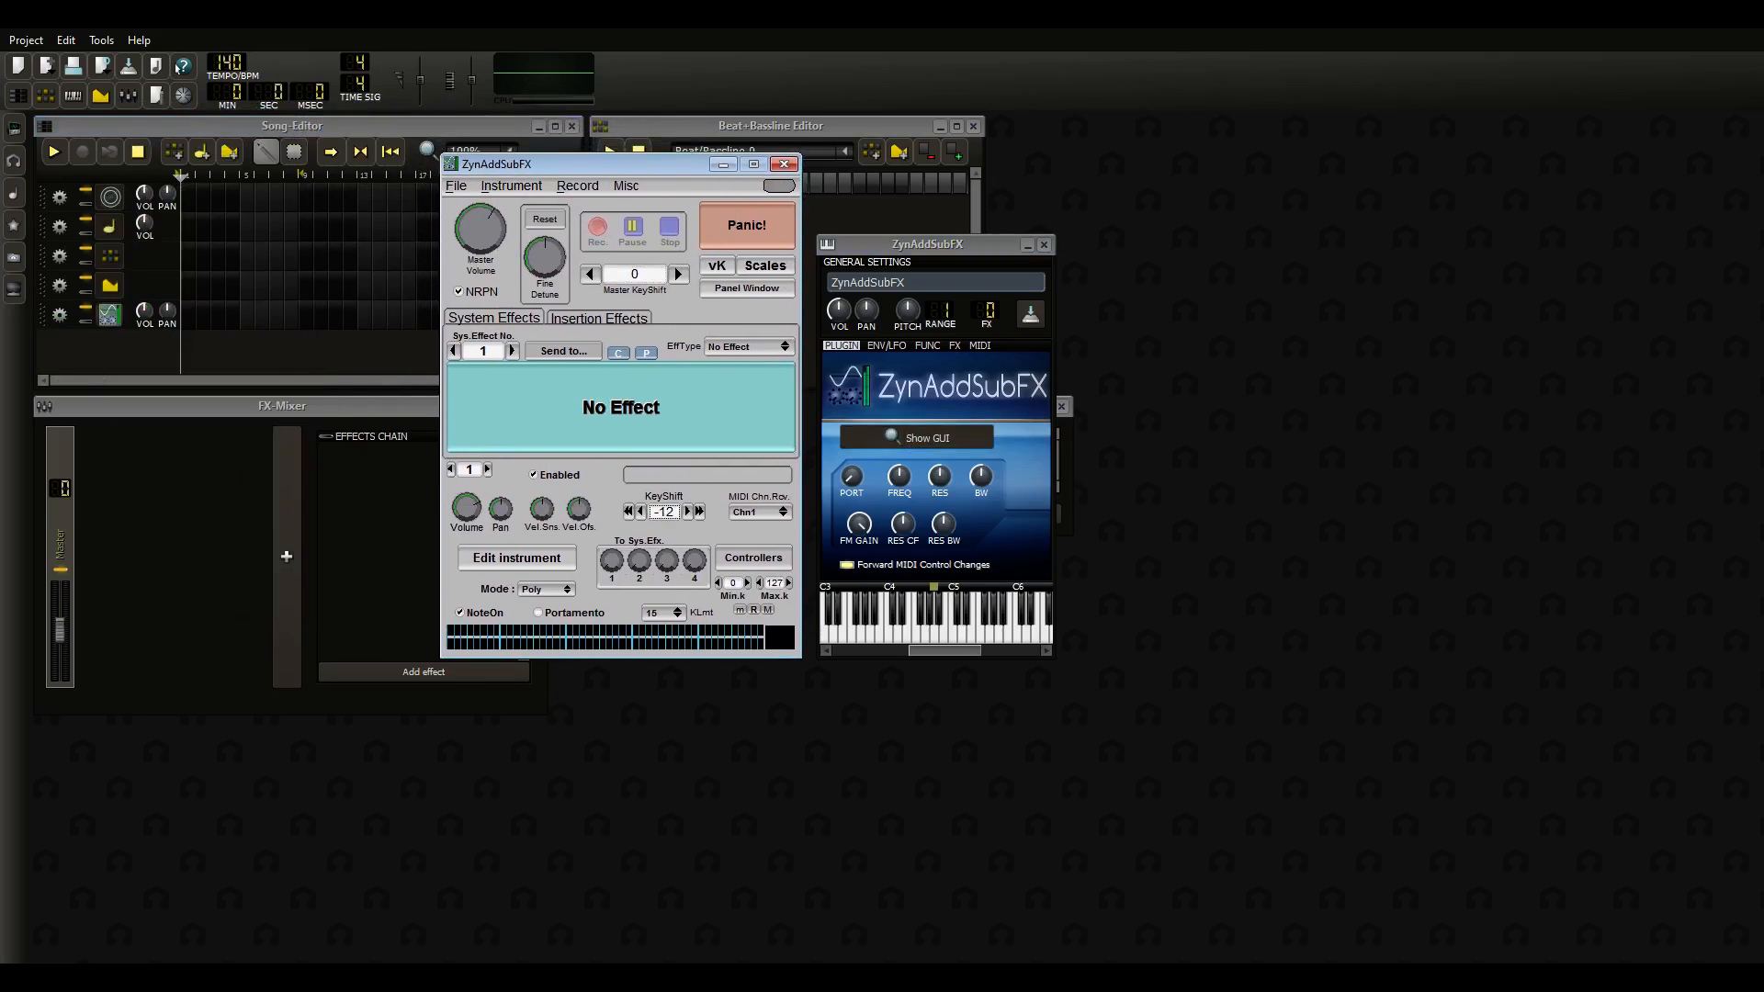
left_click(628, 512)
Open the ADsynth global parameters for the instrument and raise the filter's center frequency
left_click(516, 557)
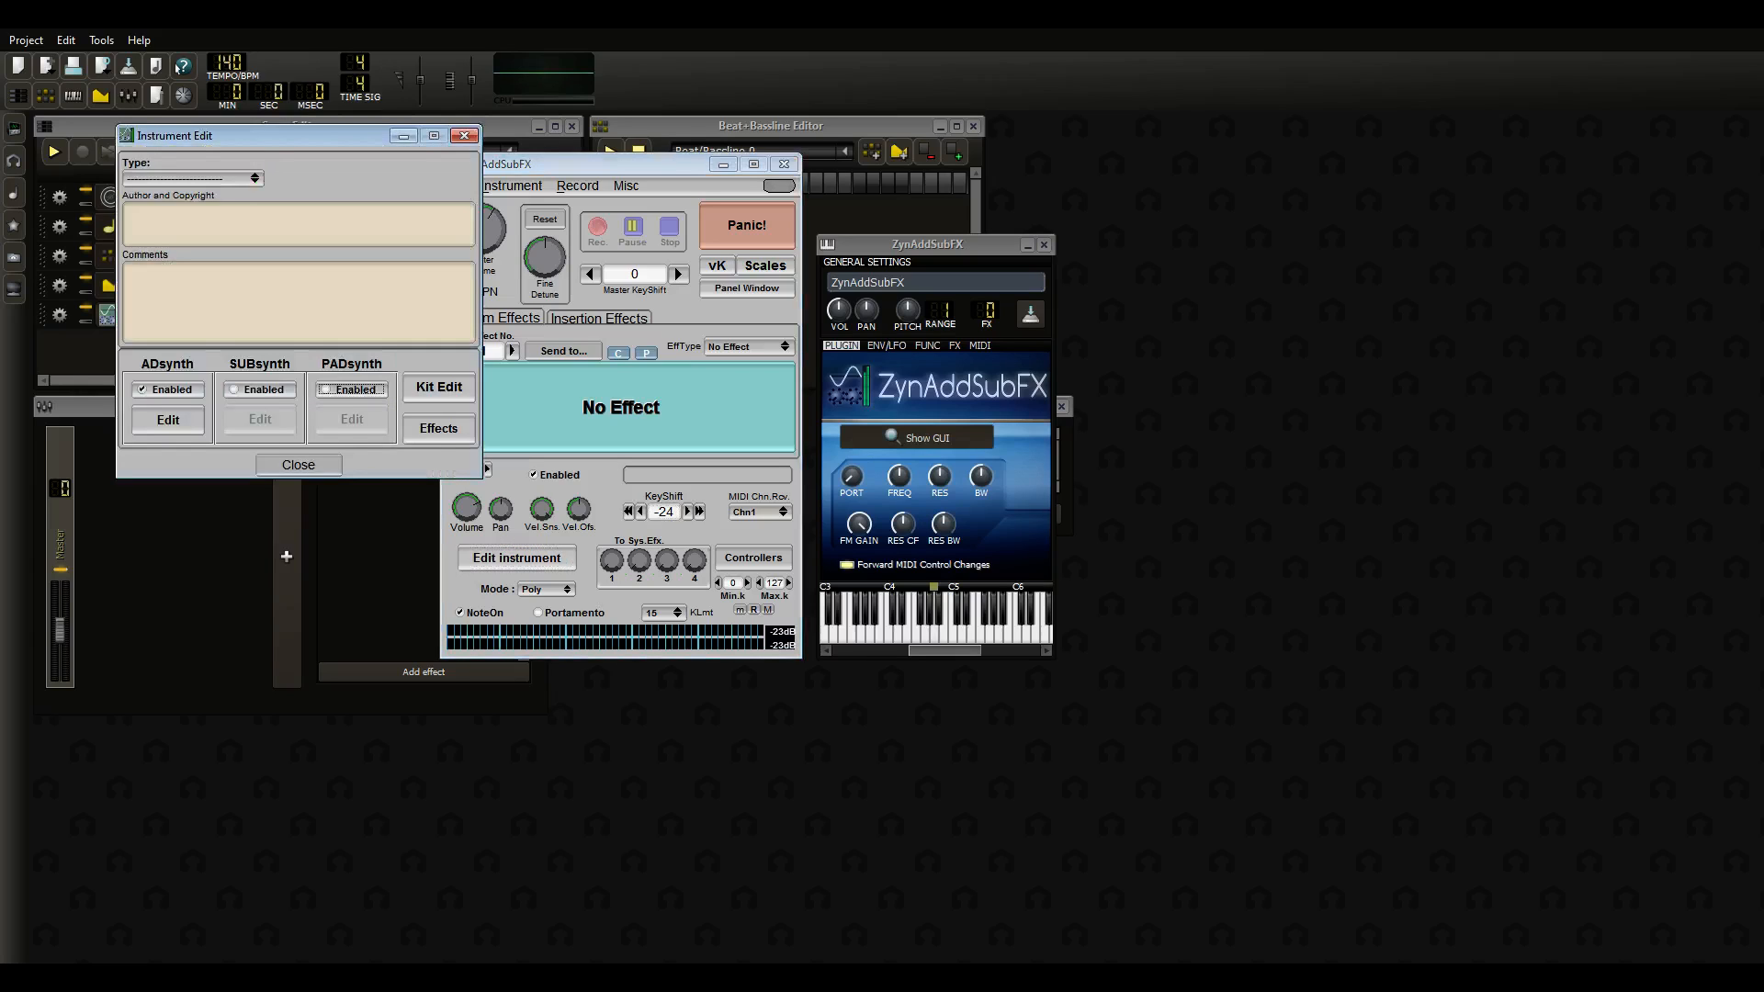
left_click(168, 419)
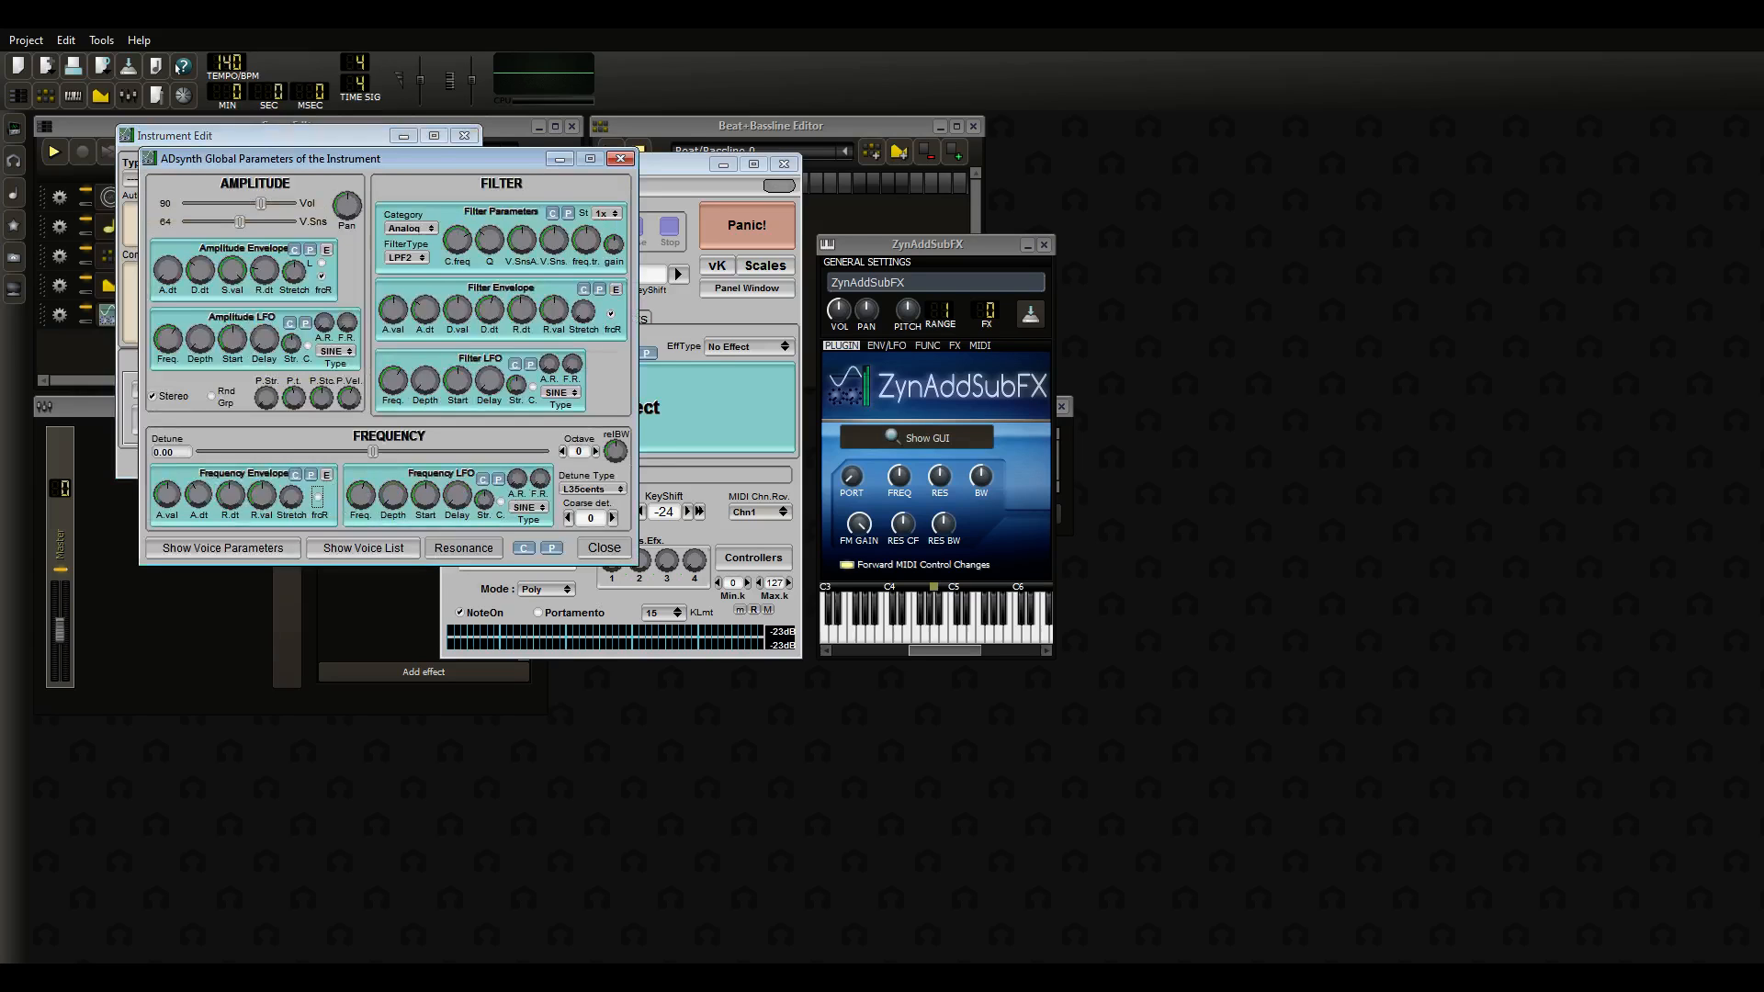
left_click_drag(441, 187, 704, 242)
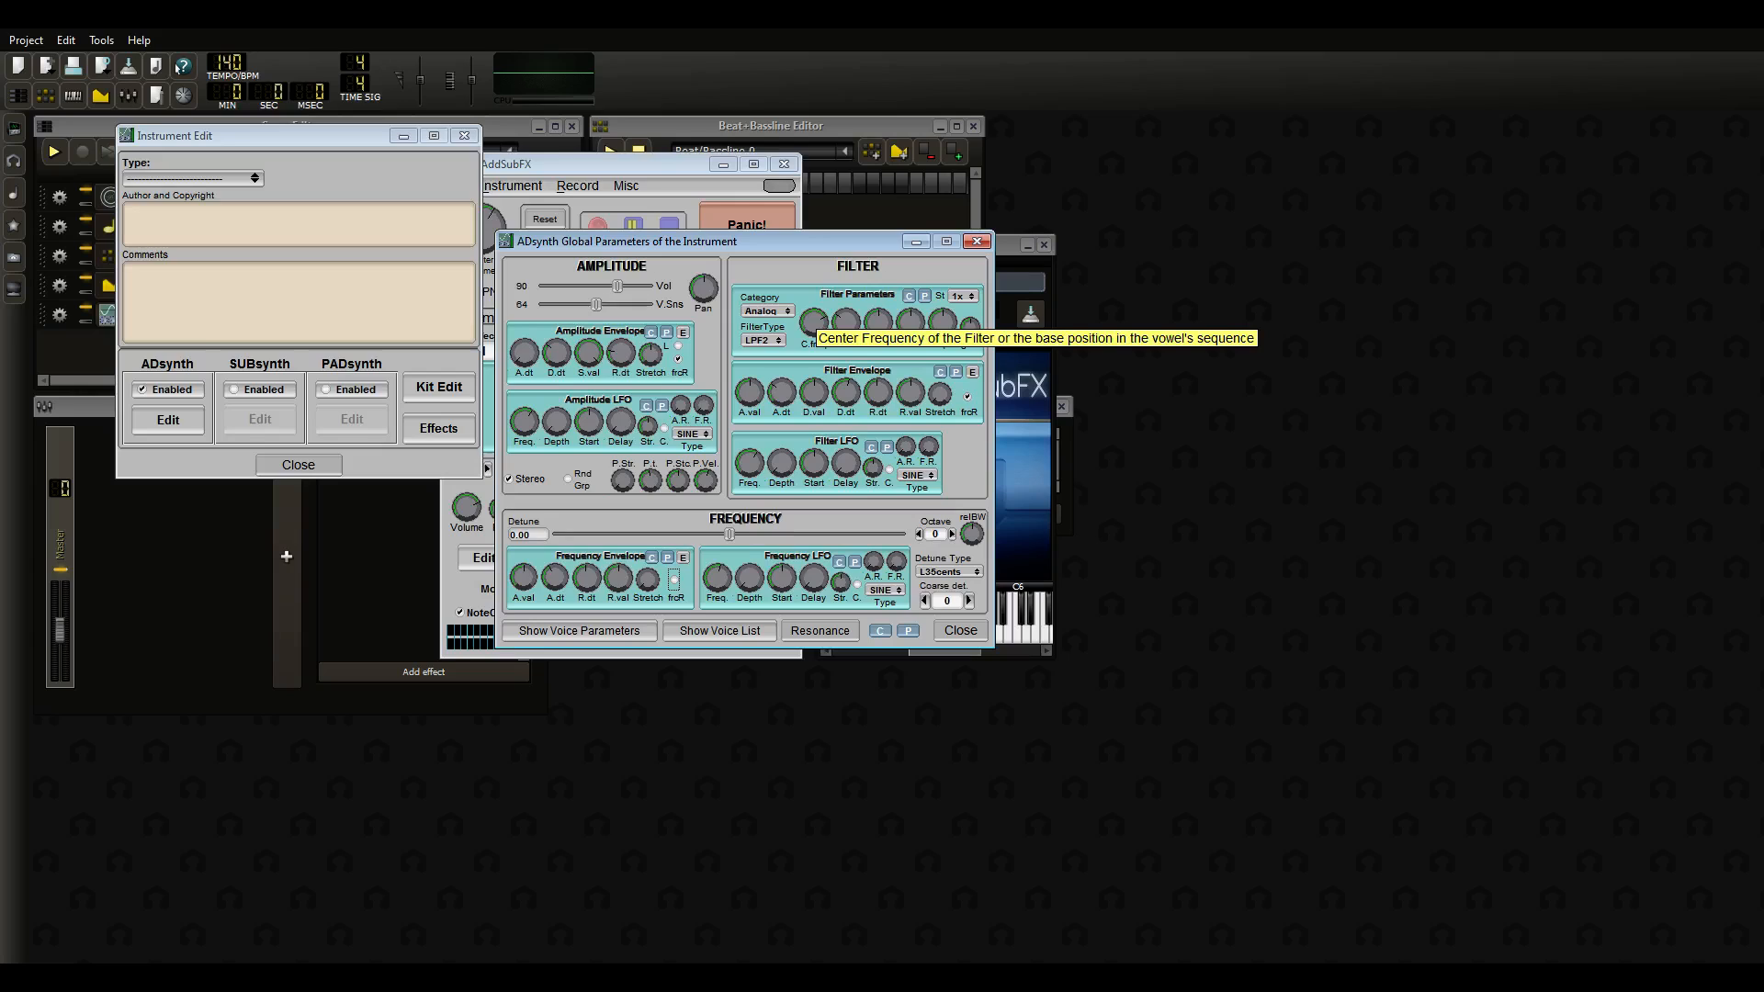
left_click_drag(816, 321, 816, 271)
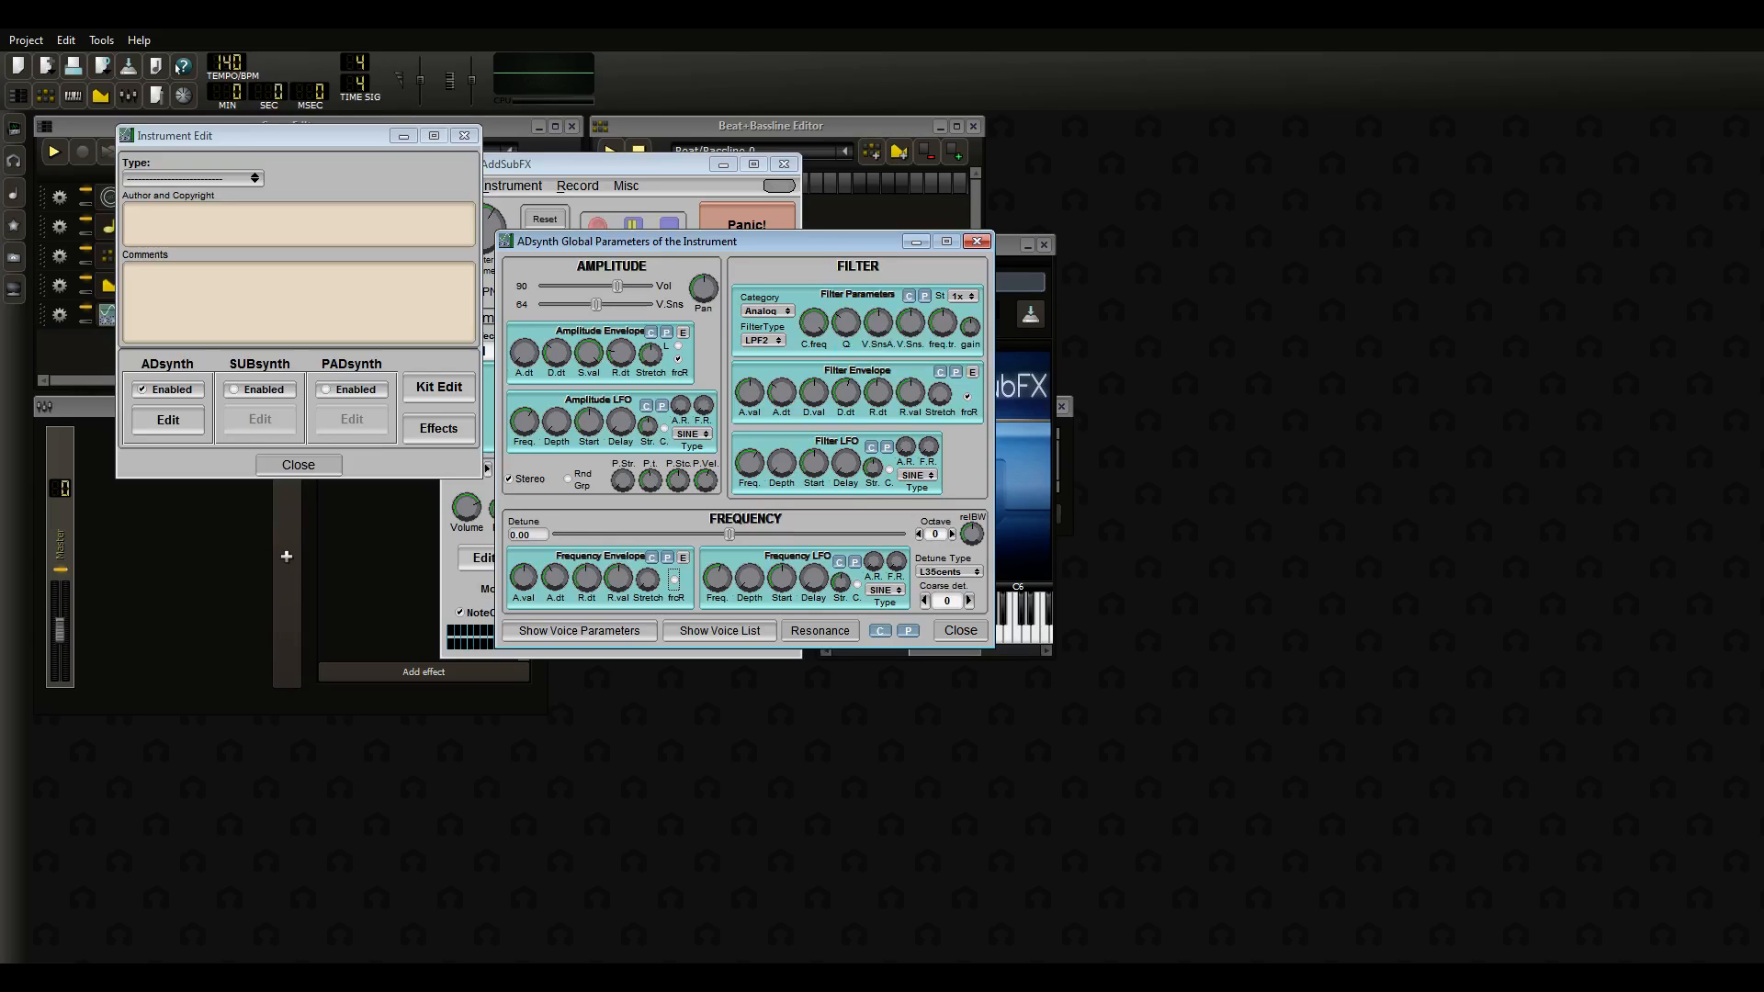
In the ADsynth voice parameters, give voice 1 a Triangle base function with parameter -64 and set its volume to 0
left_click(580, 631)
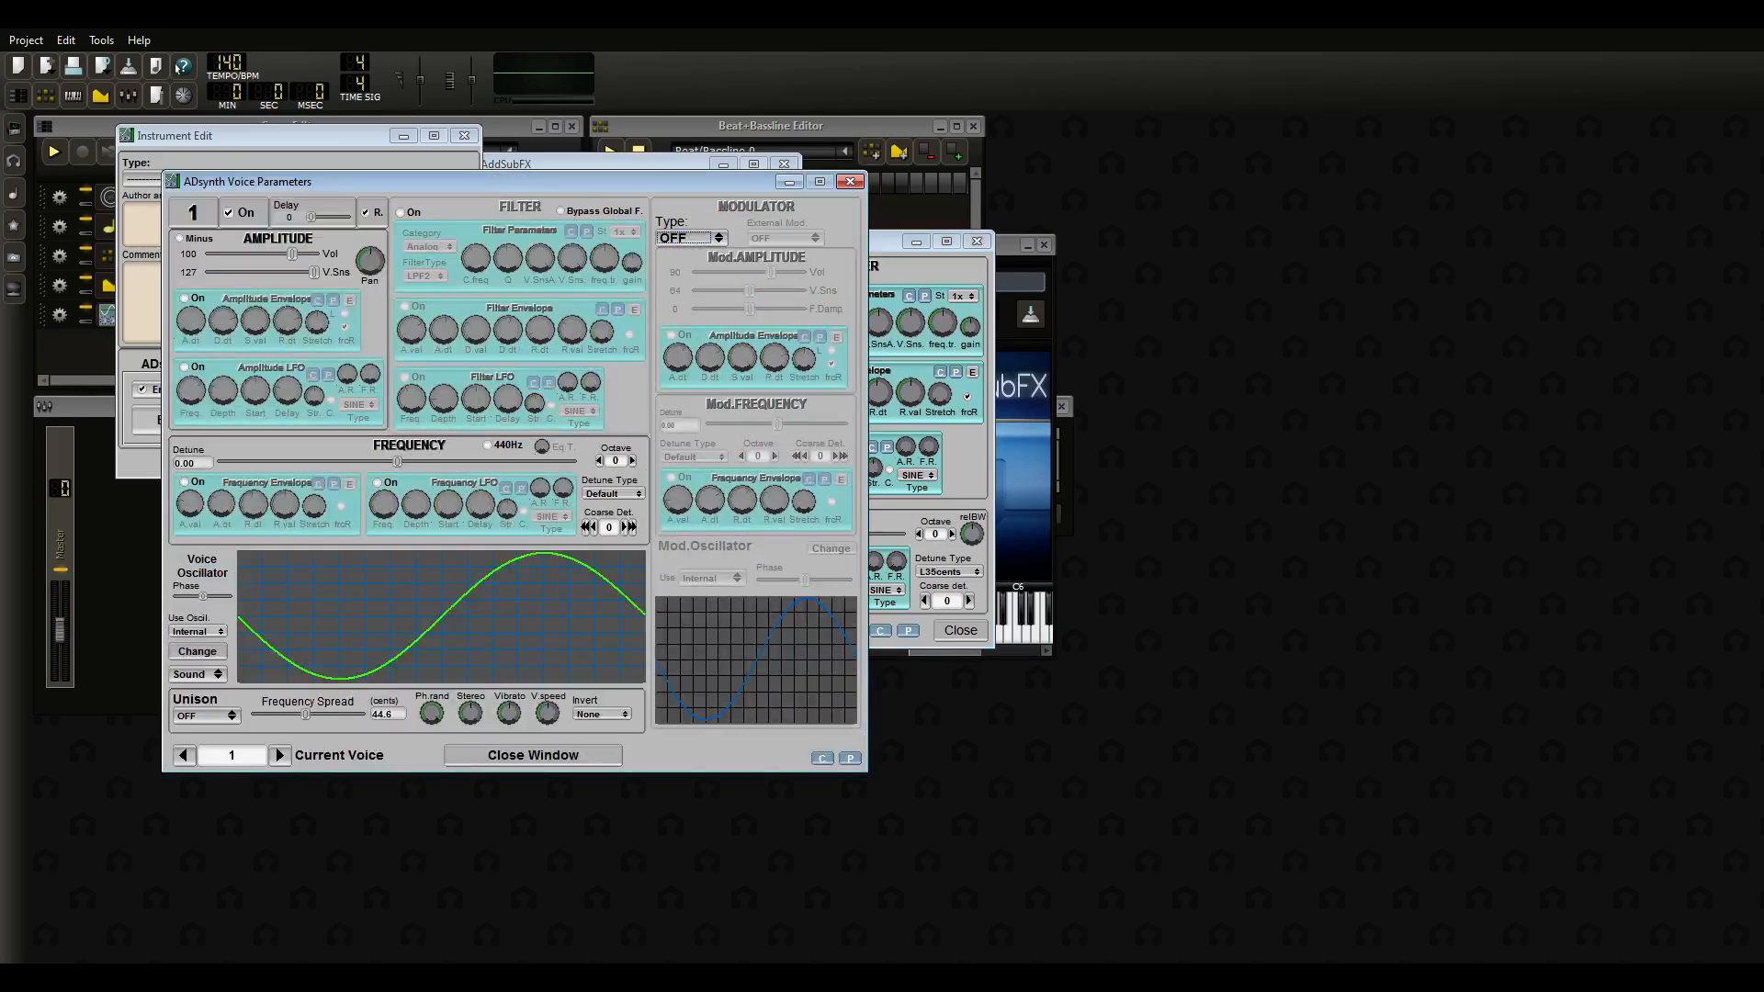
left_click_drag(514, 182, 807, 148)
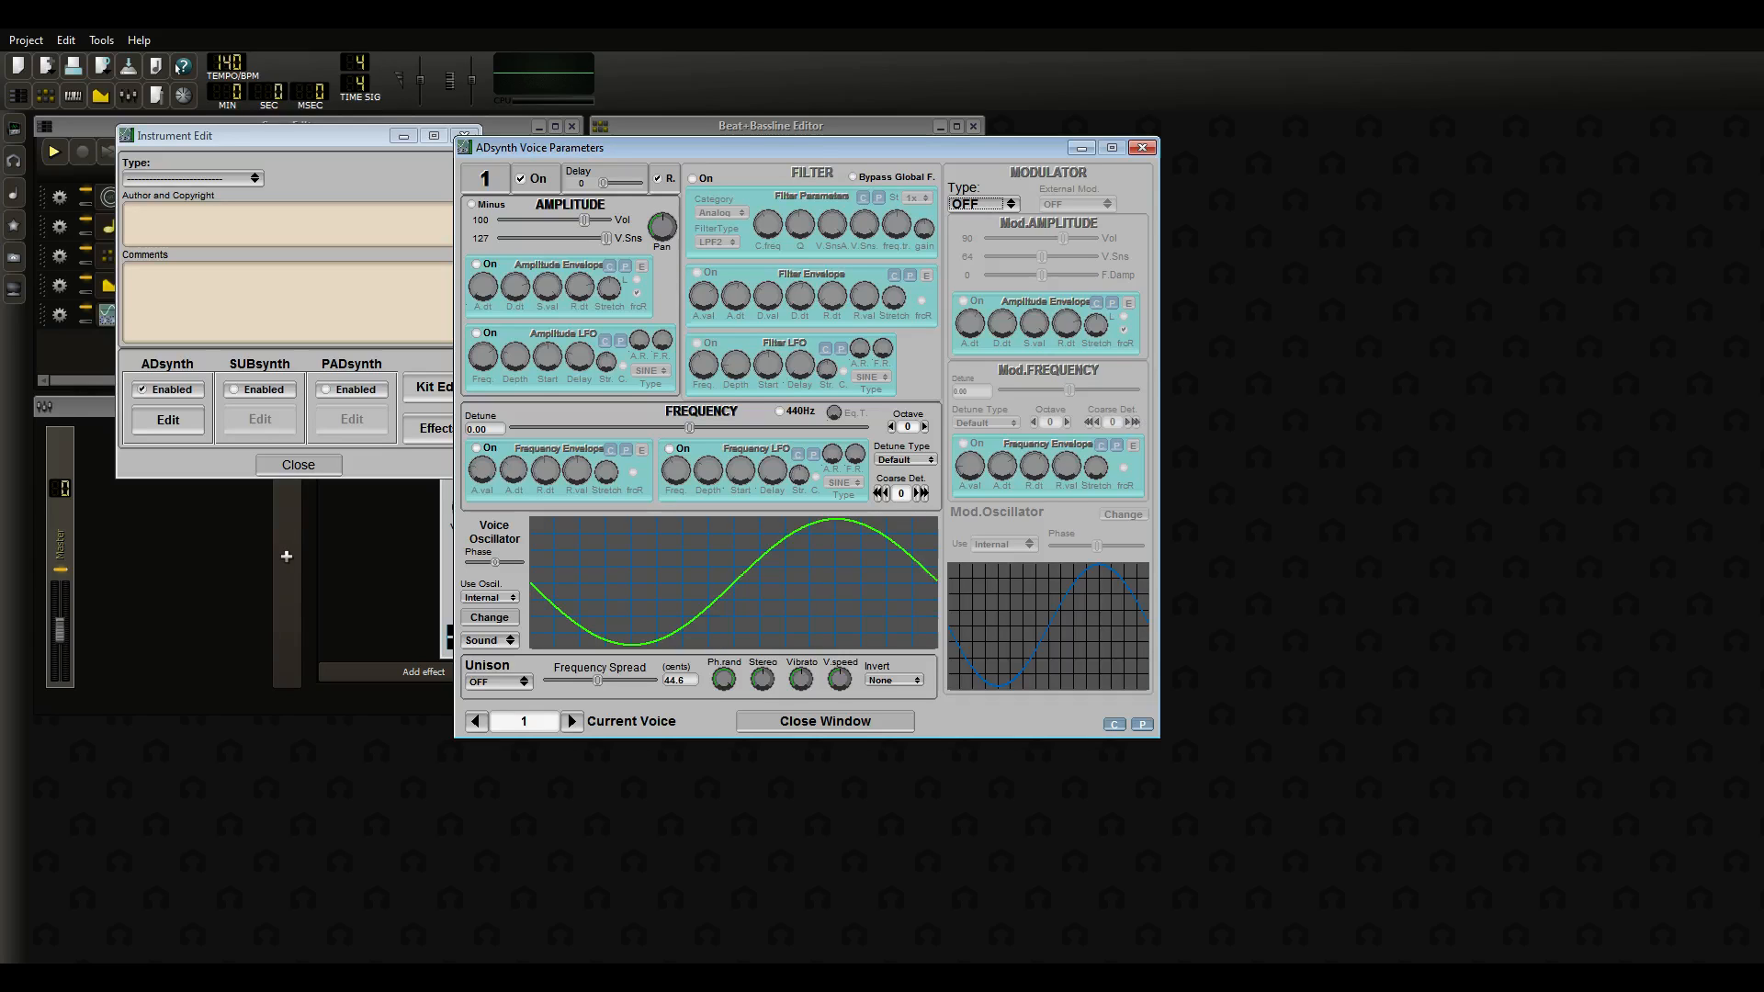
left_click_drag(806, 148, 771, 153)
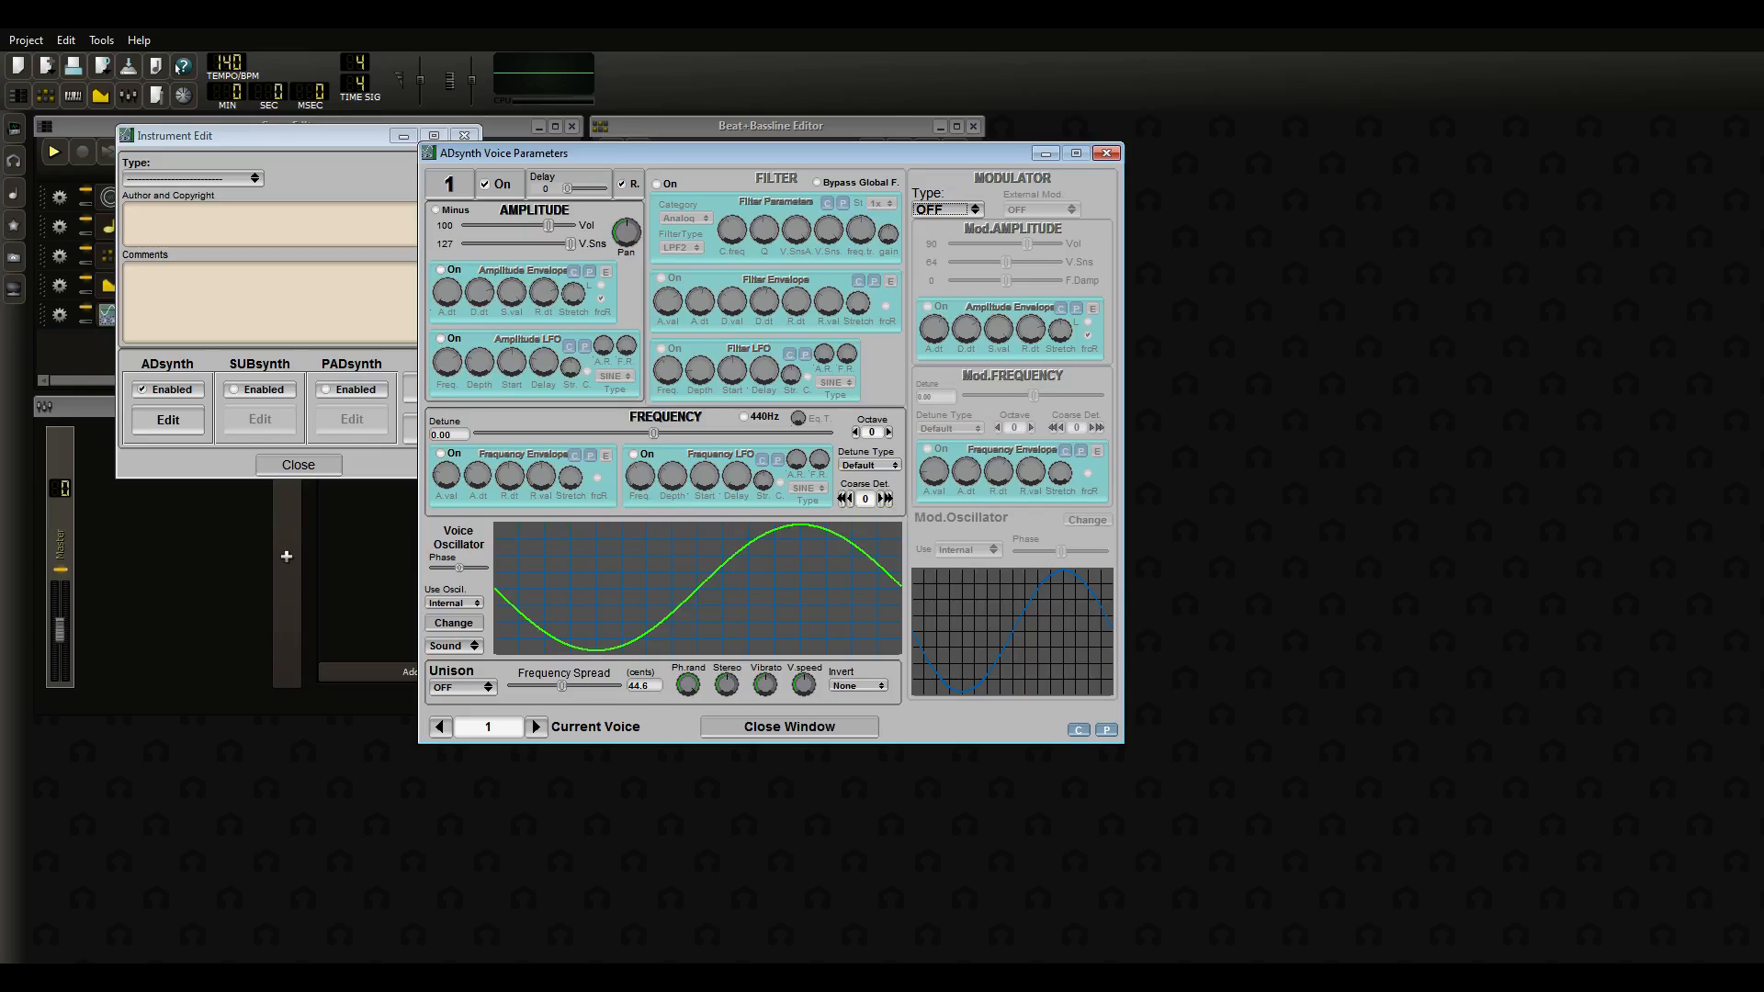
left_click(454, 623)
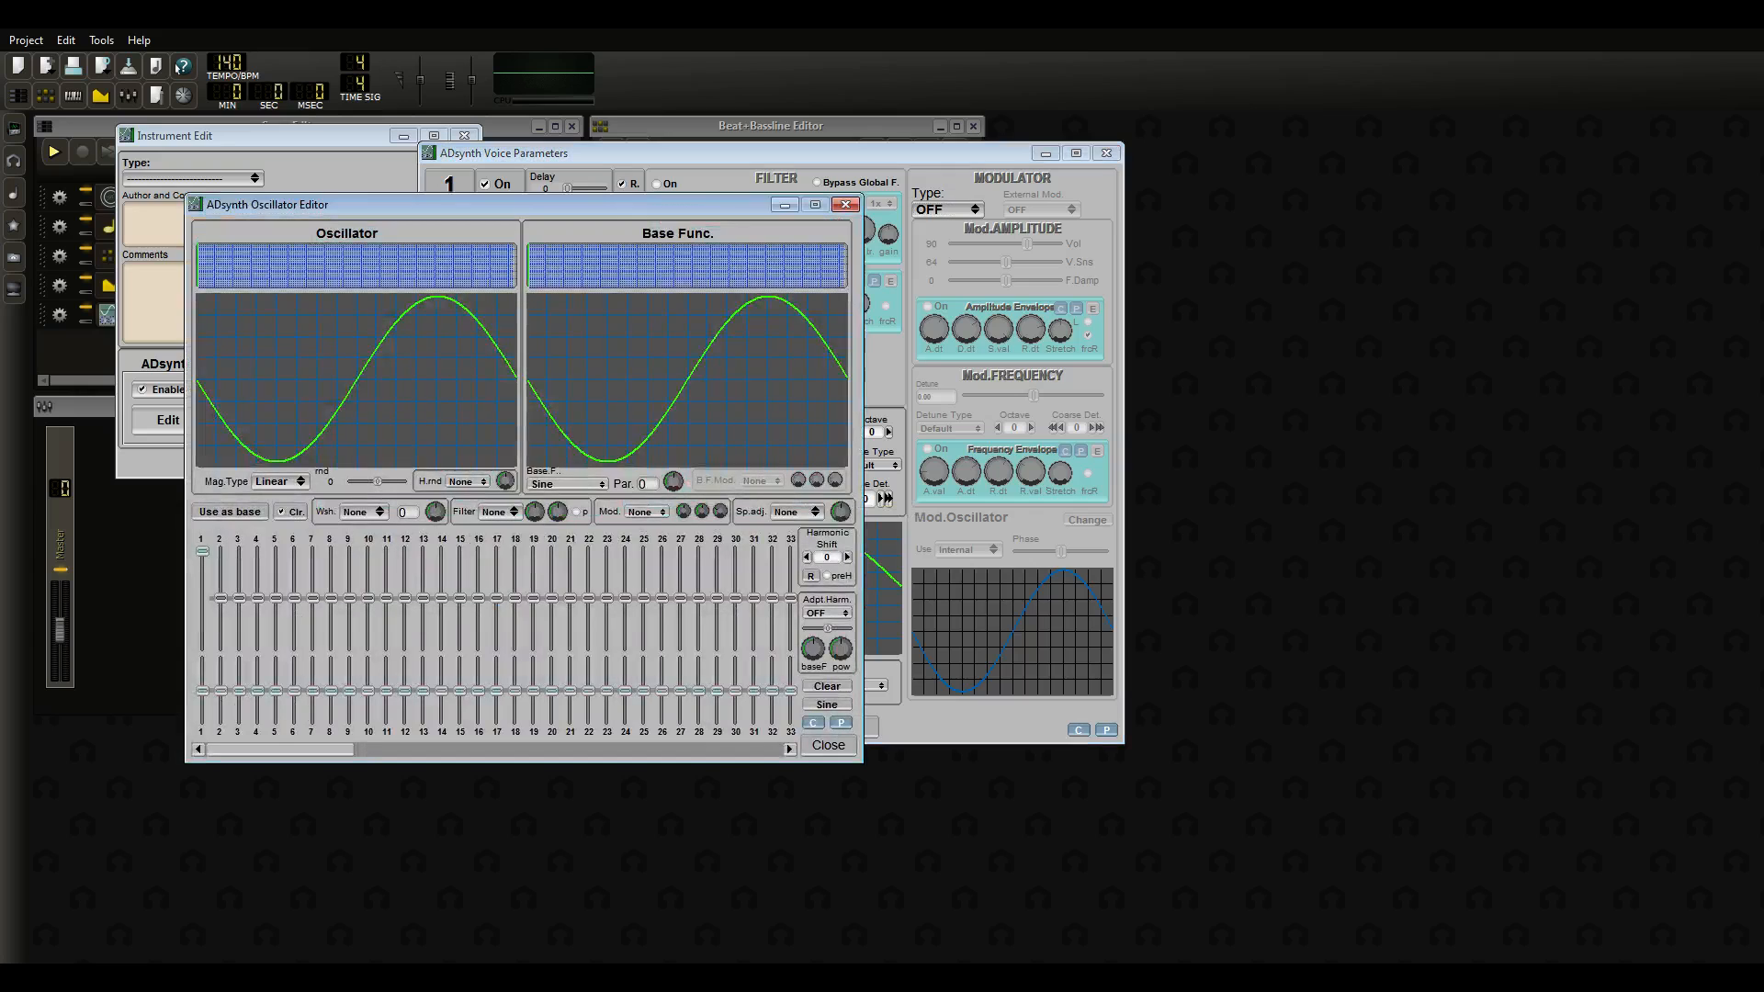
left_click_drag(496, 204, 734, 175)
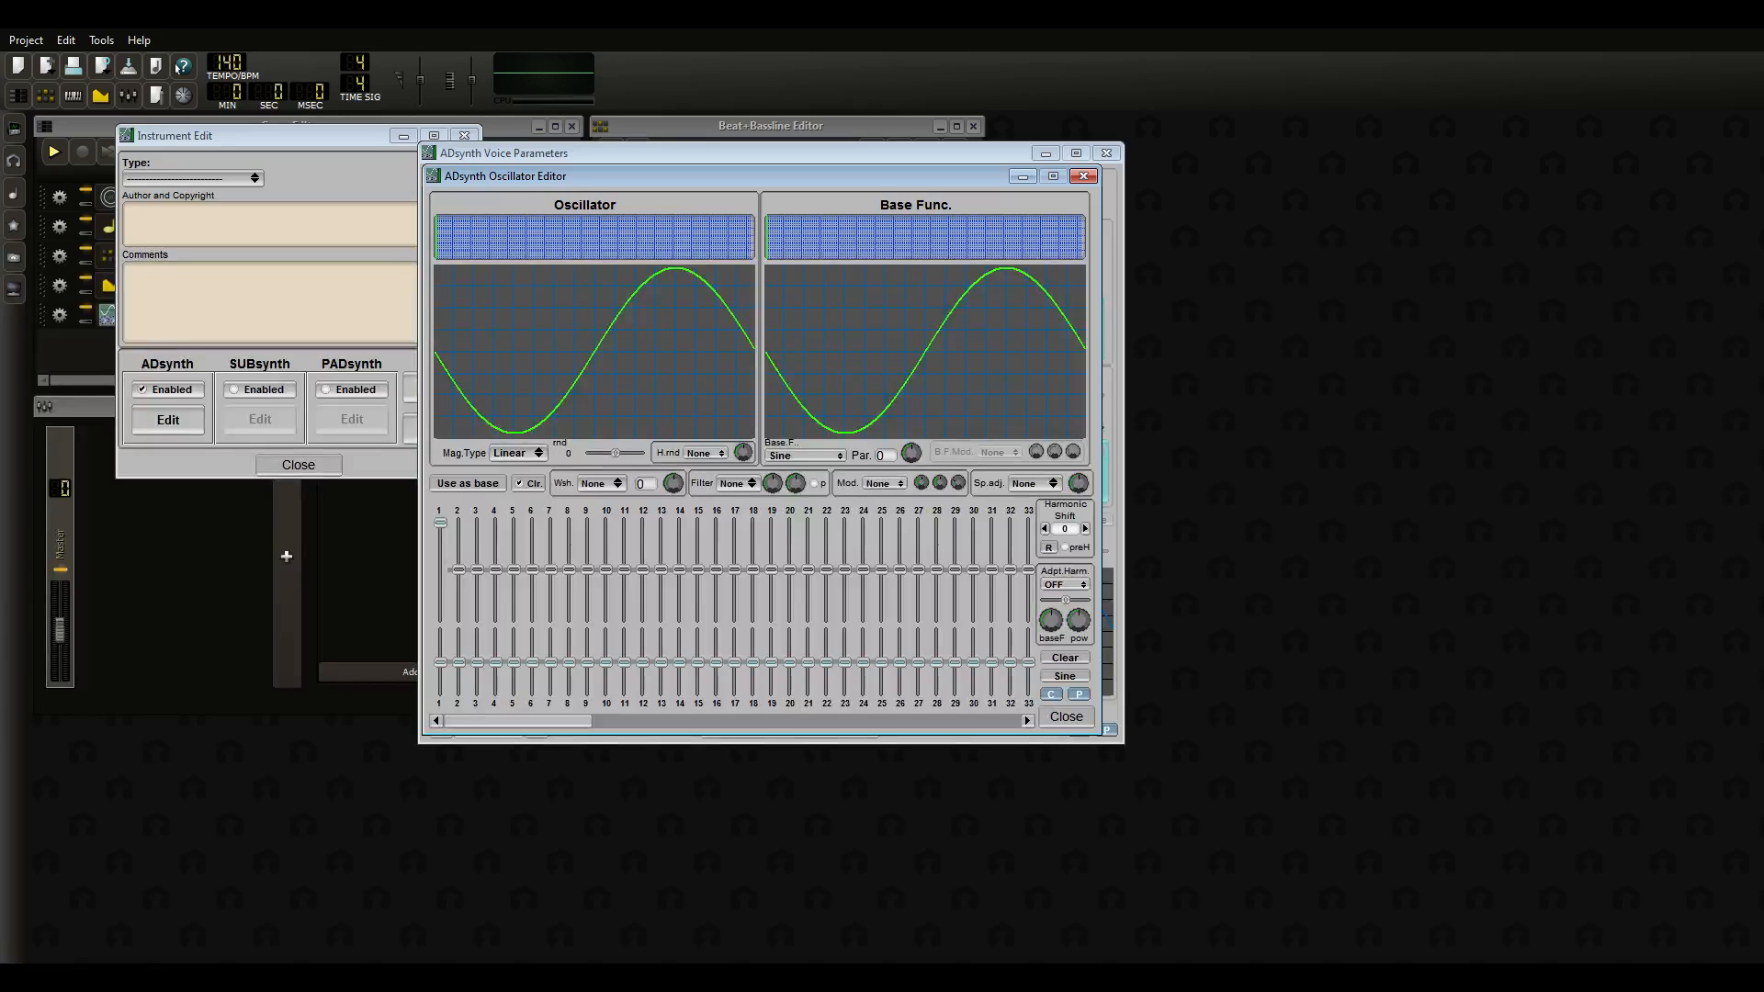
left_click(804, 455)
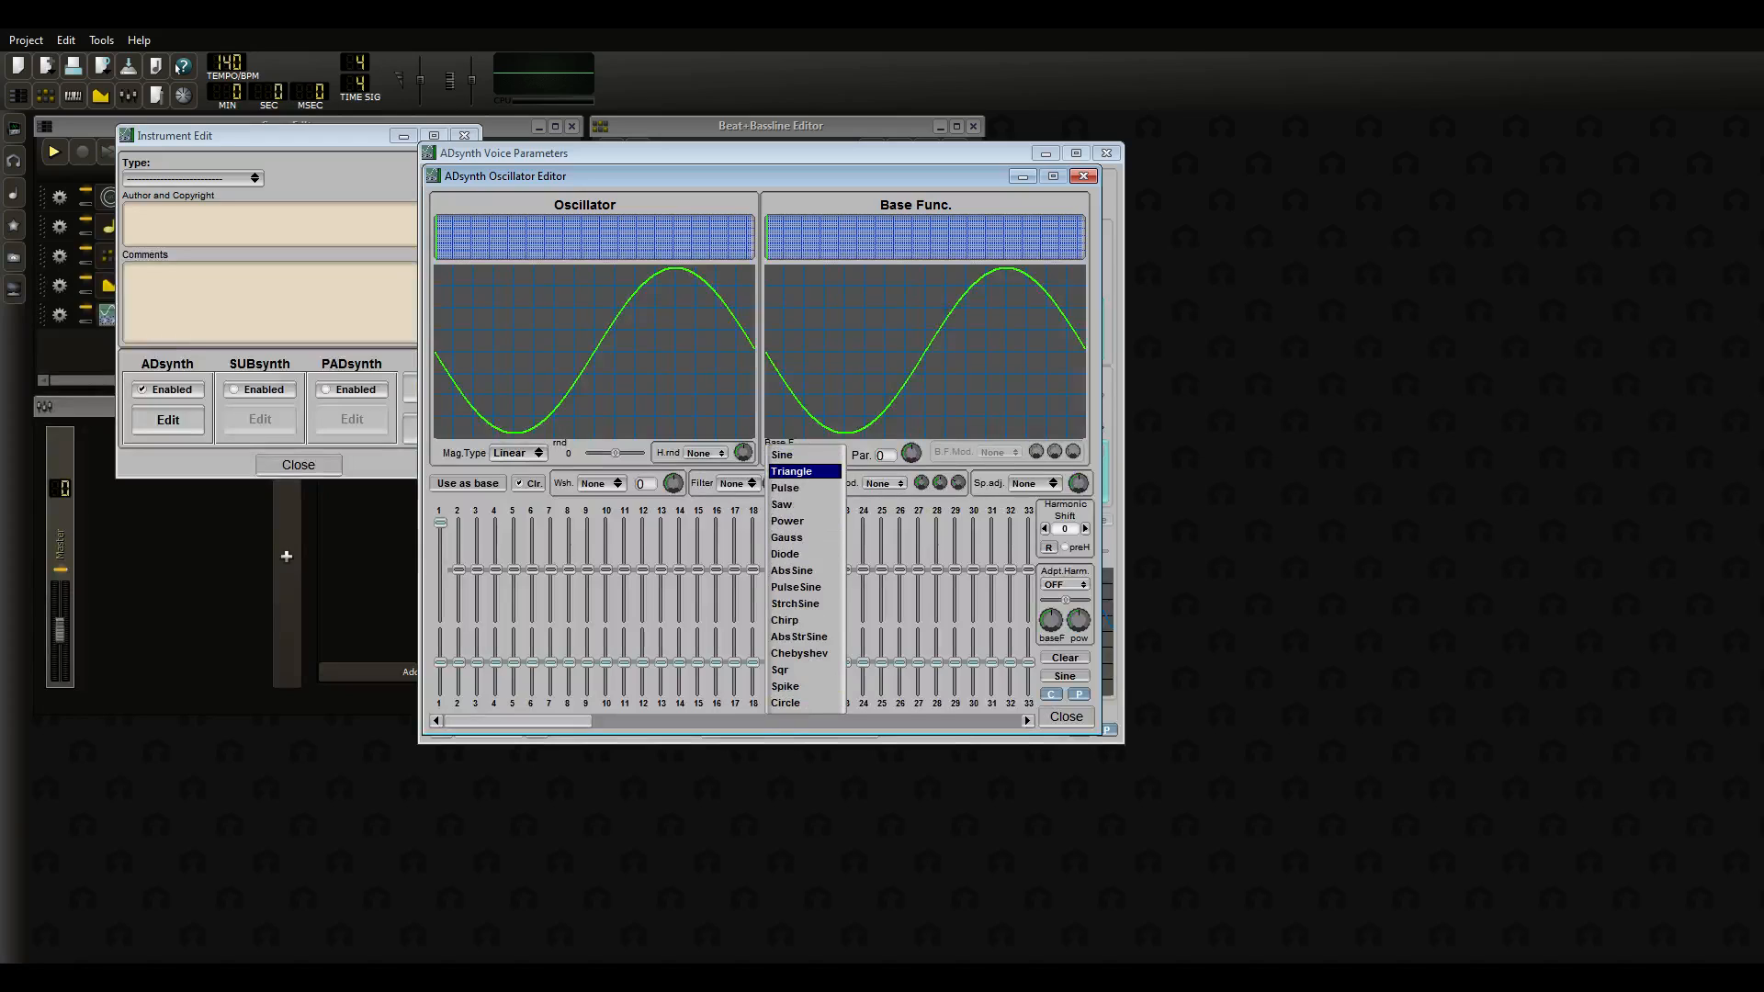
key("Return")
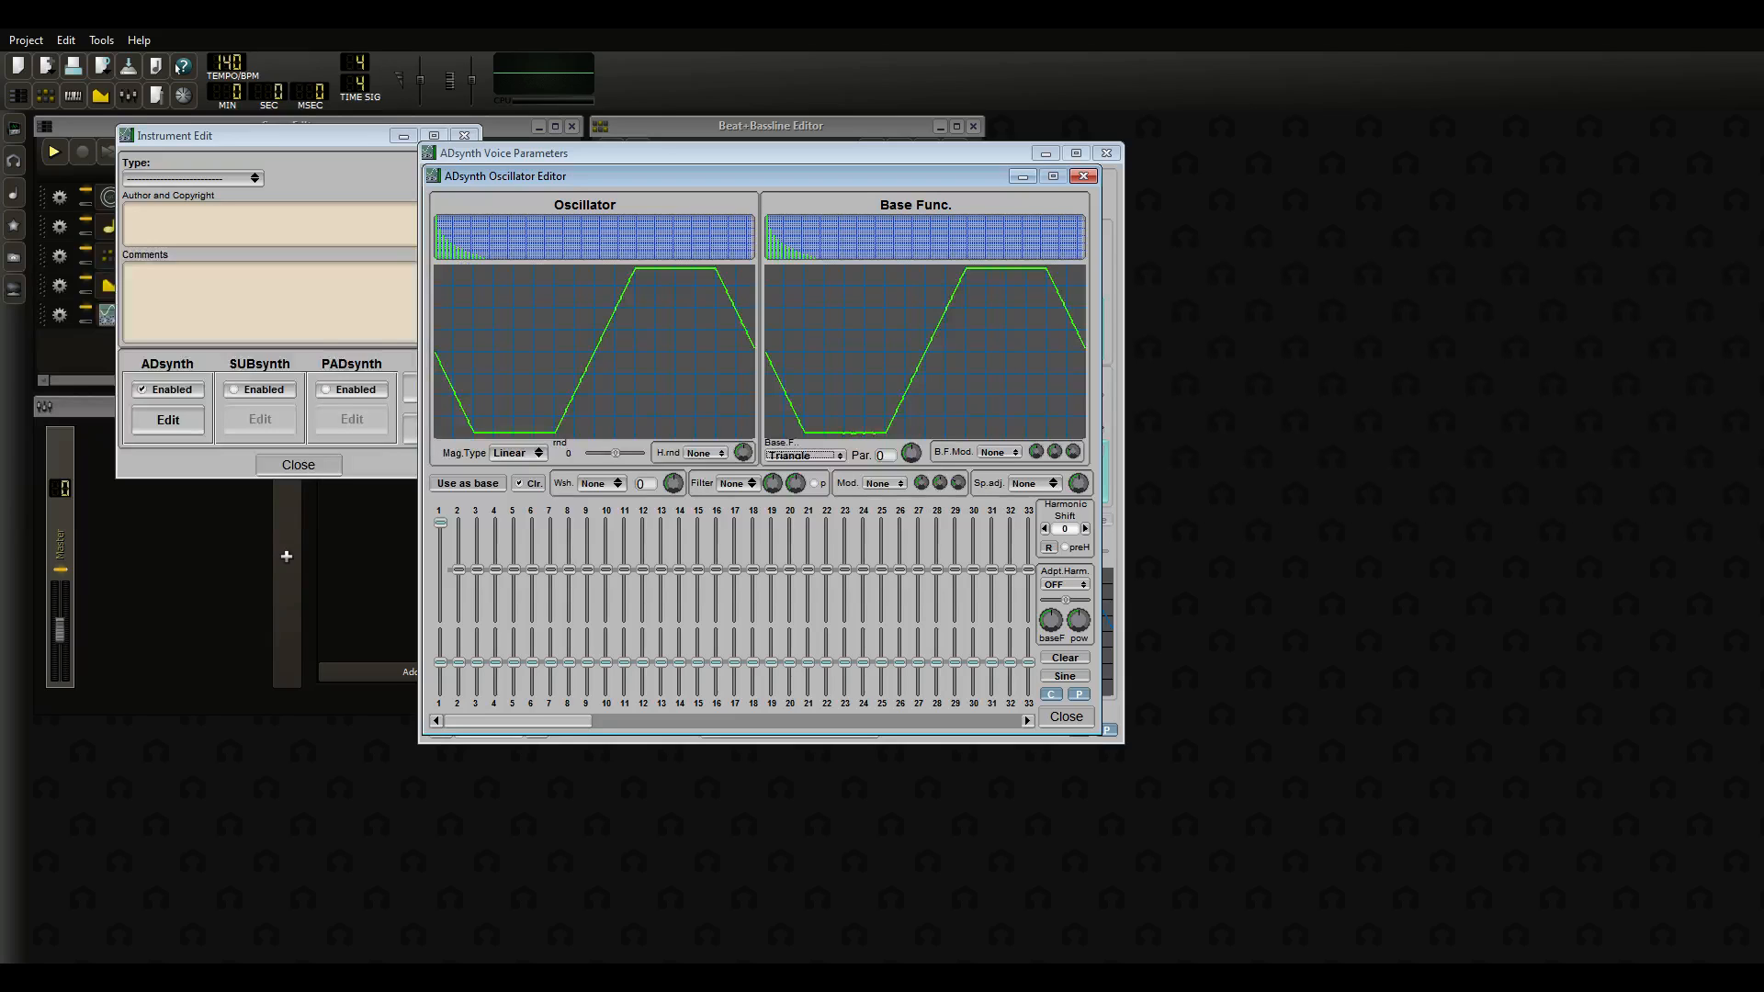
left_click_drag(910, 452, 910, 549)
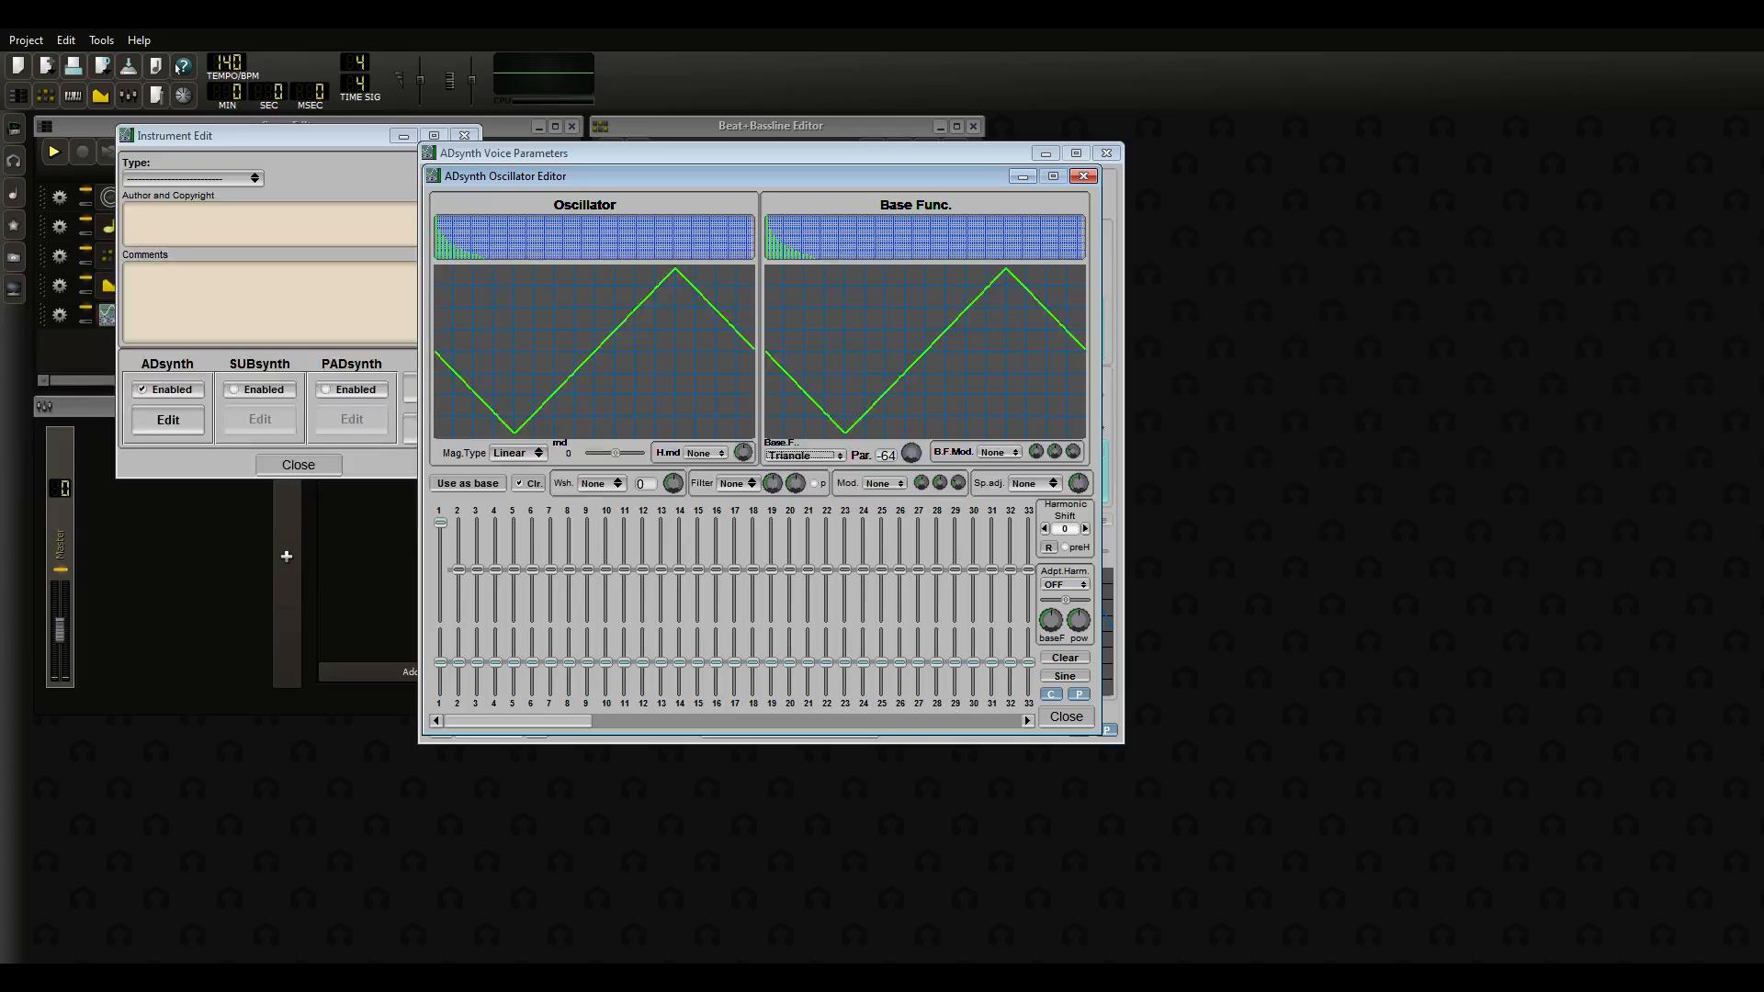
left_click(1066, 717)
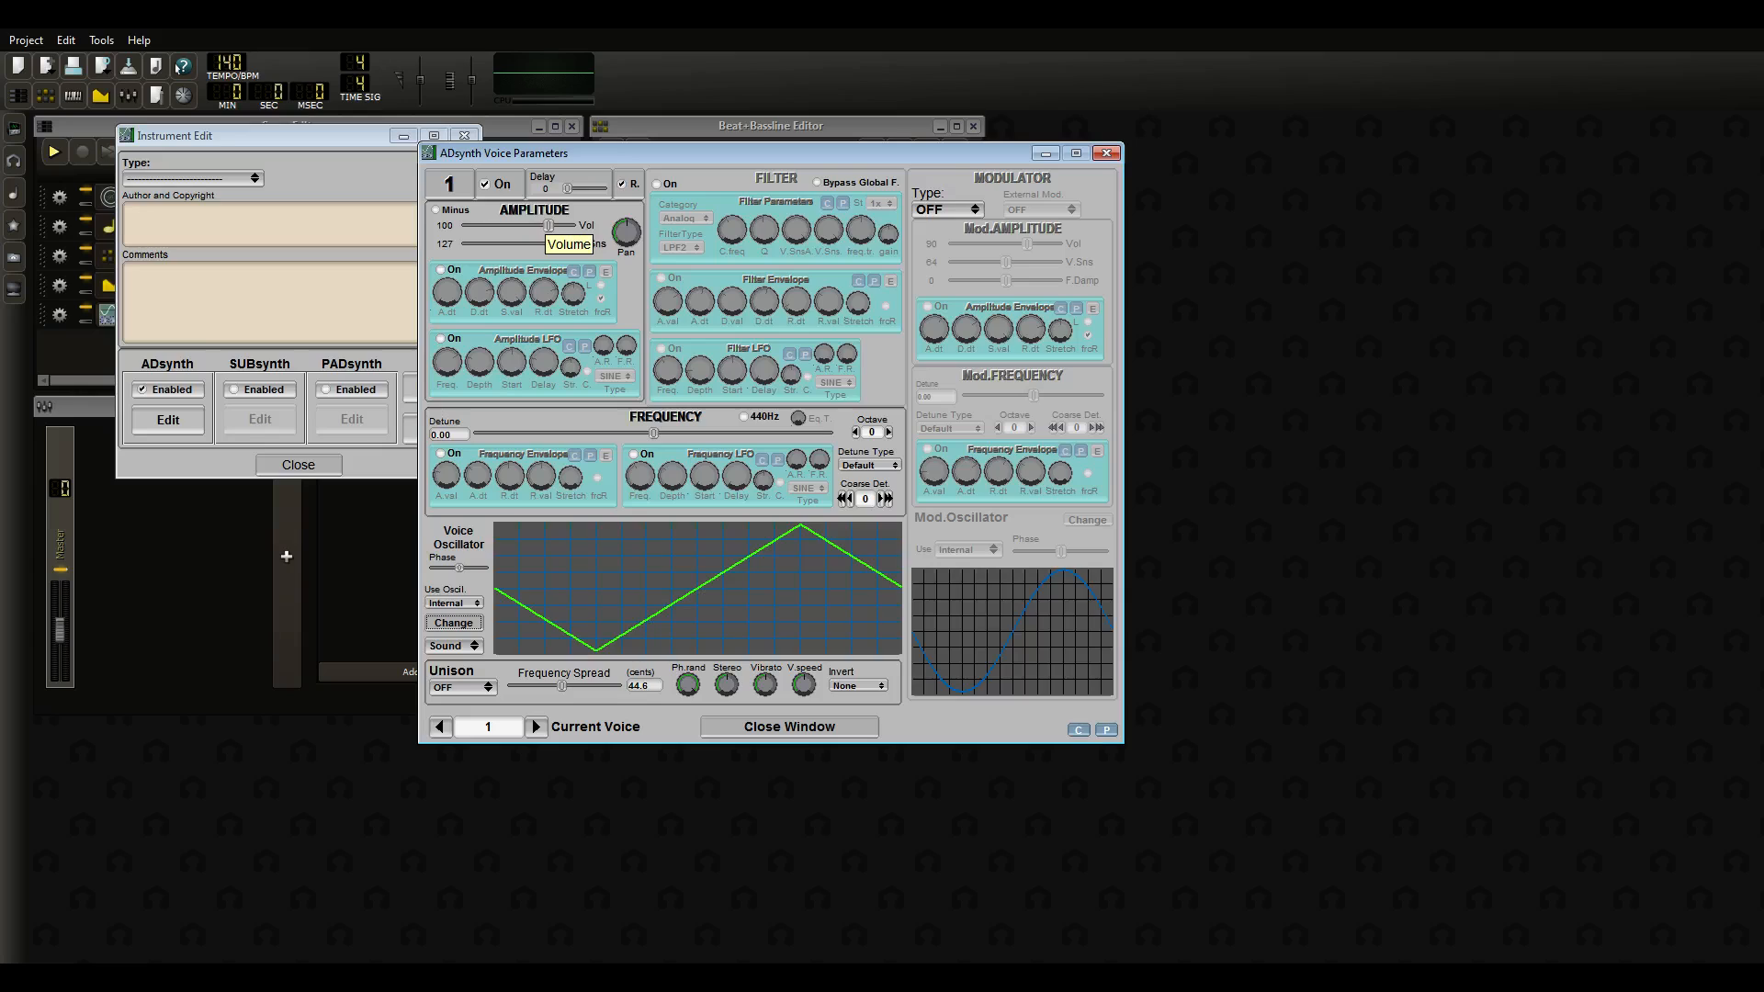
left_click_drag(549, 225, 466, 225)
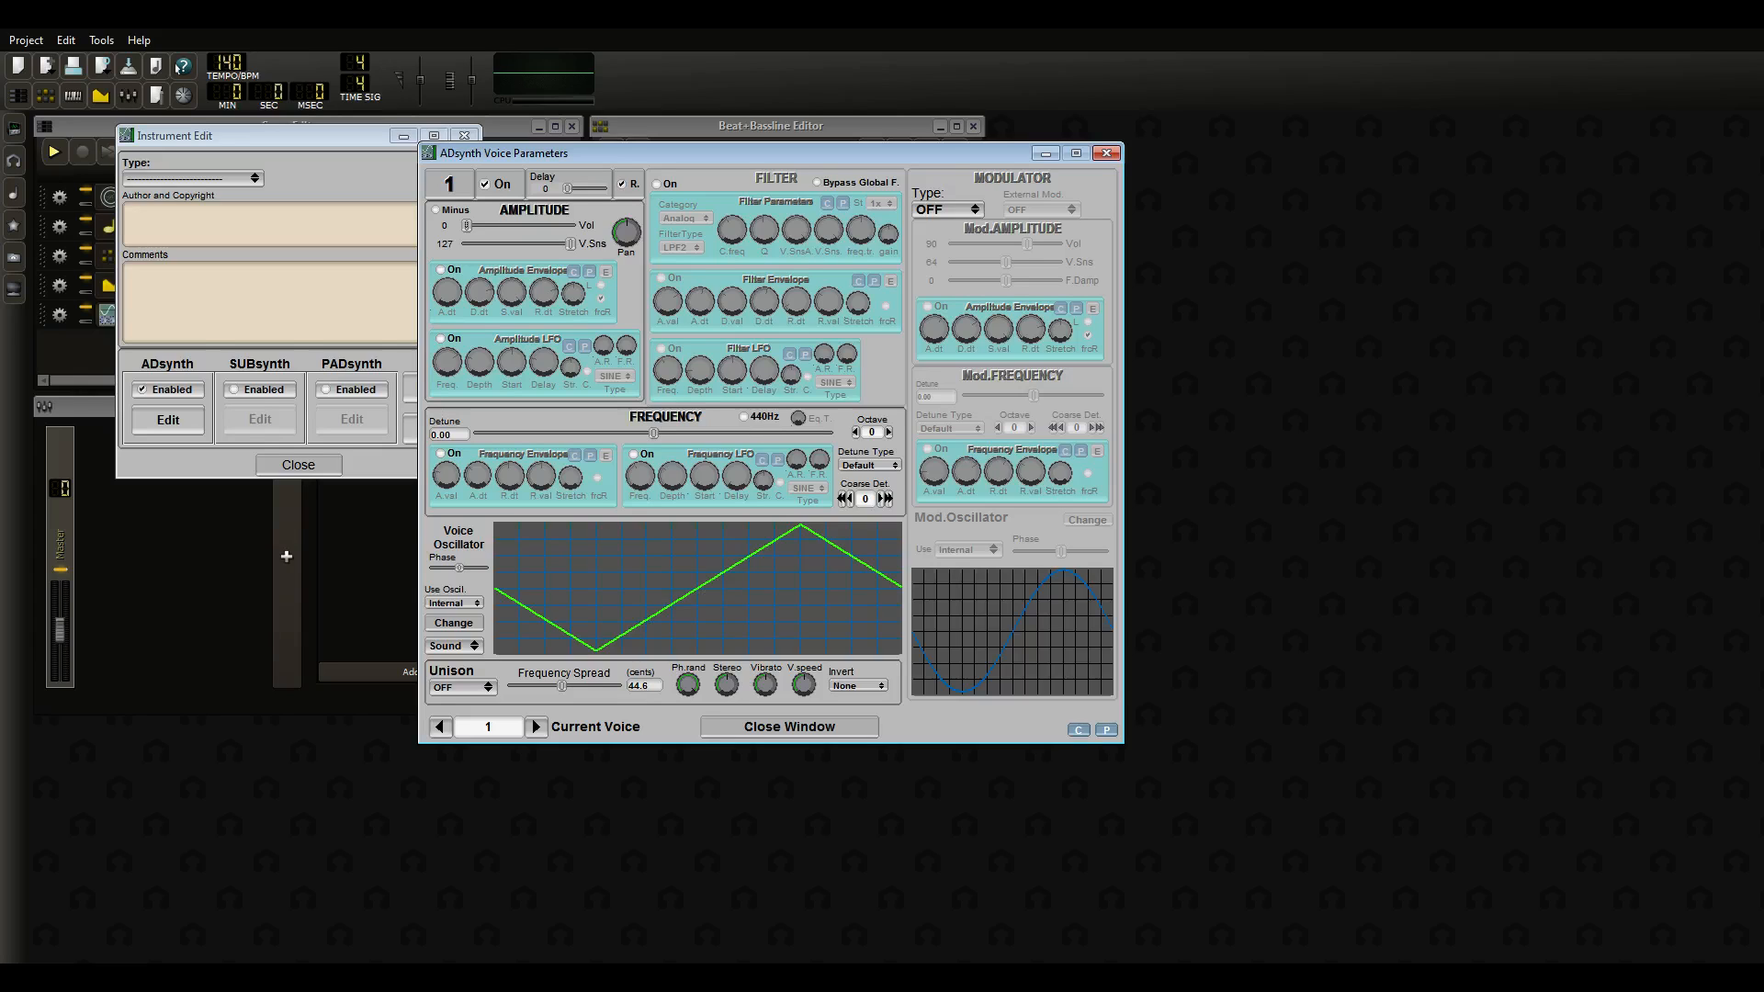
Look through the further ADsynth voices and return to voice 2
left_click(537, 727)
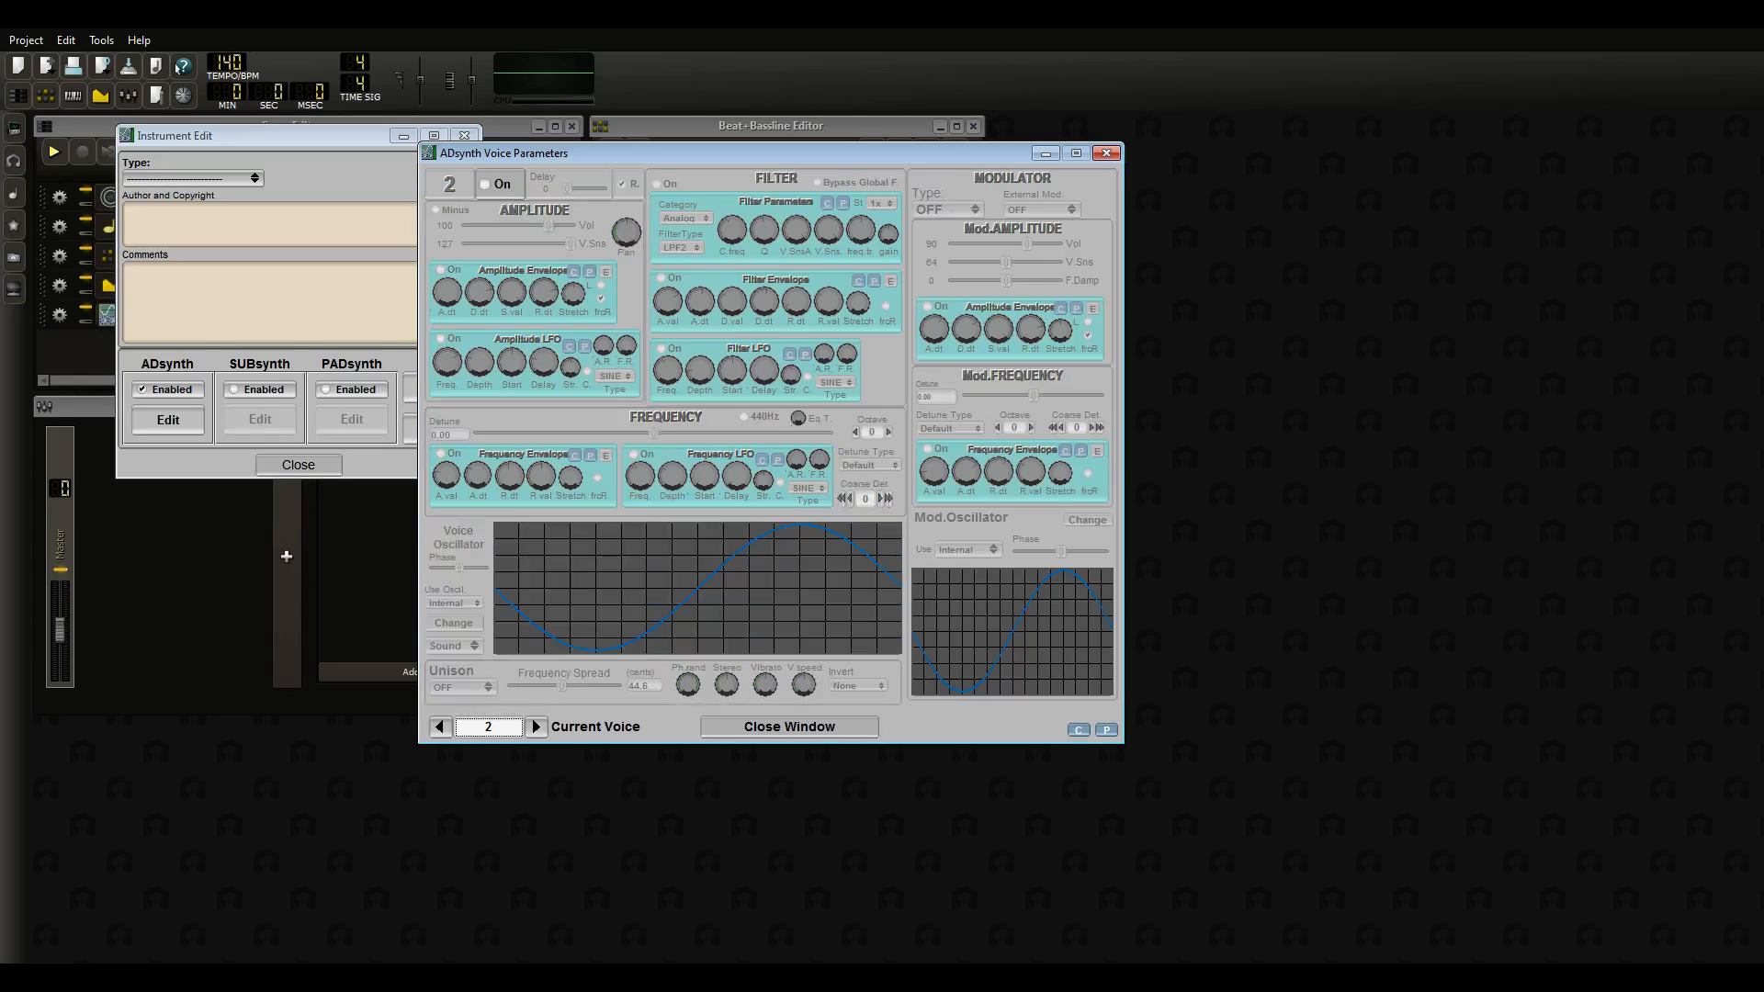
left_click(536, 727)
left_click(536, 727)
left_click(537, 726)
left_click(440, 727)
left_click(440, 727)
left_click(440, 726)
left_click(537, 727)
left_click(536, 727)
left_click(537, 726)
left_click(440, 727)
left_click(440, 727)
left_click(440, 727)
Turn on voice 2 and set its oscillator base function to Triangle with parameter -64
left_click(499, 185)
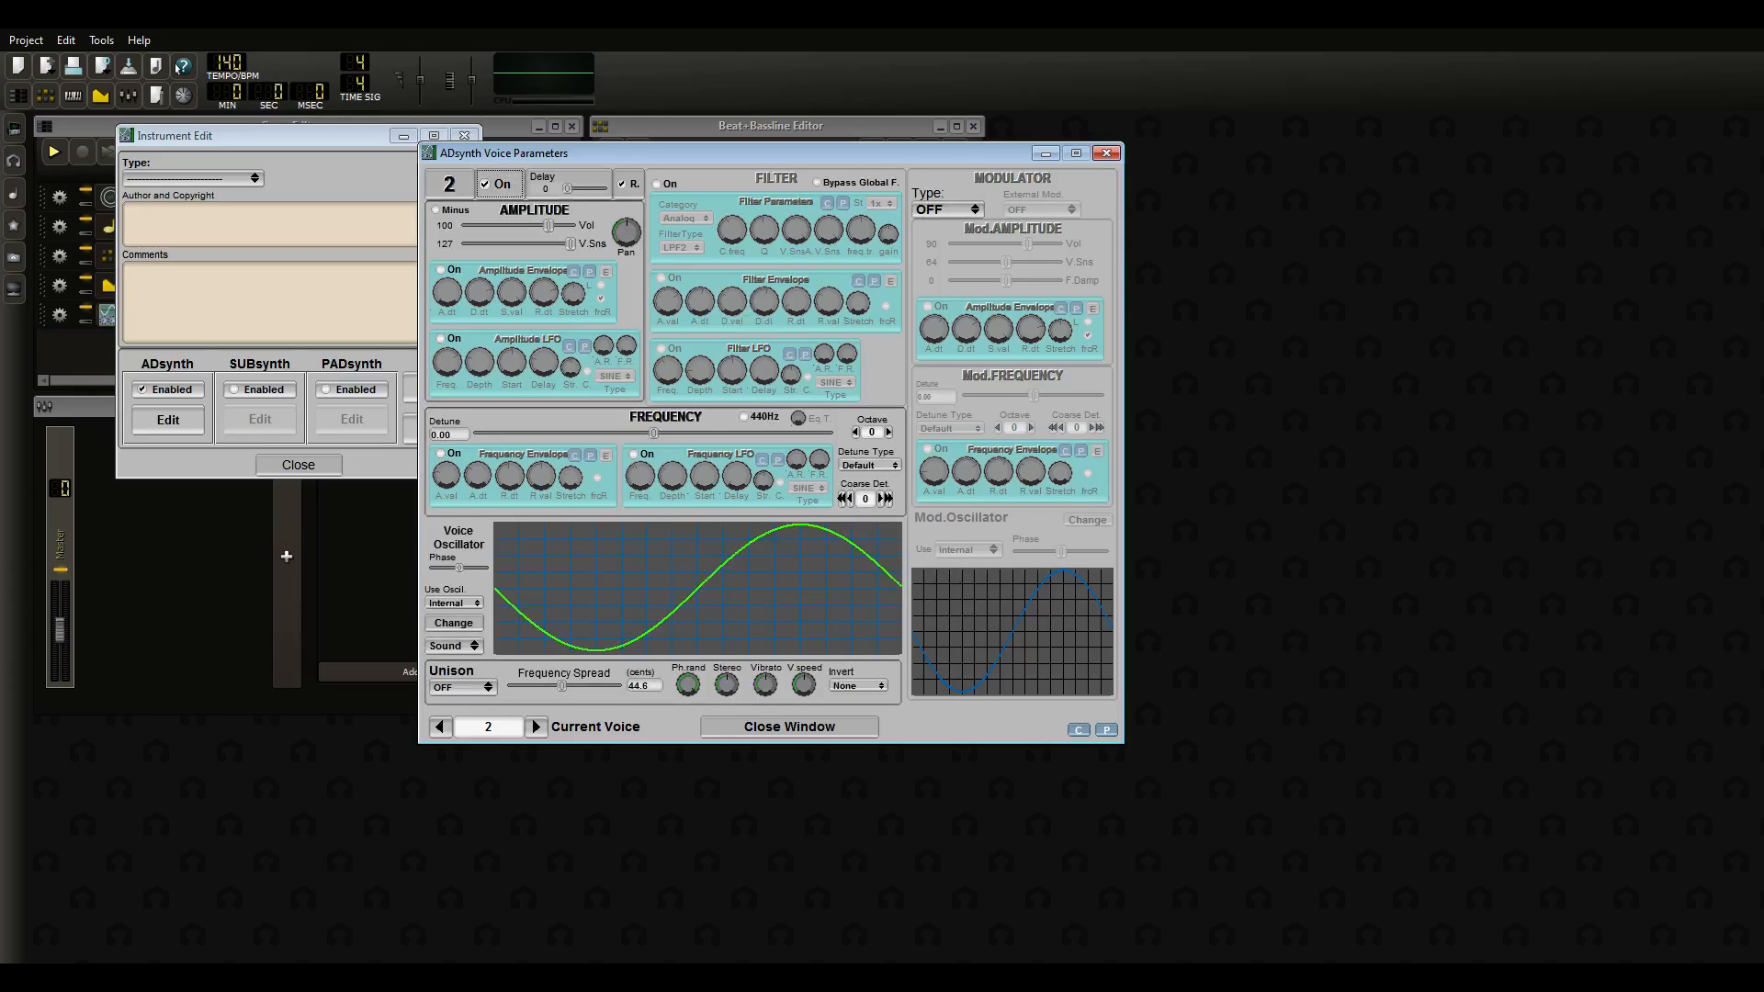
left_click(454, 624)
left_click(588, 506)
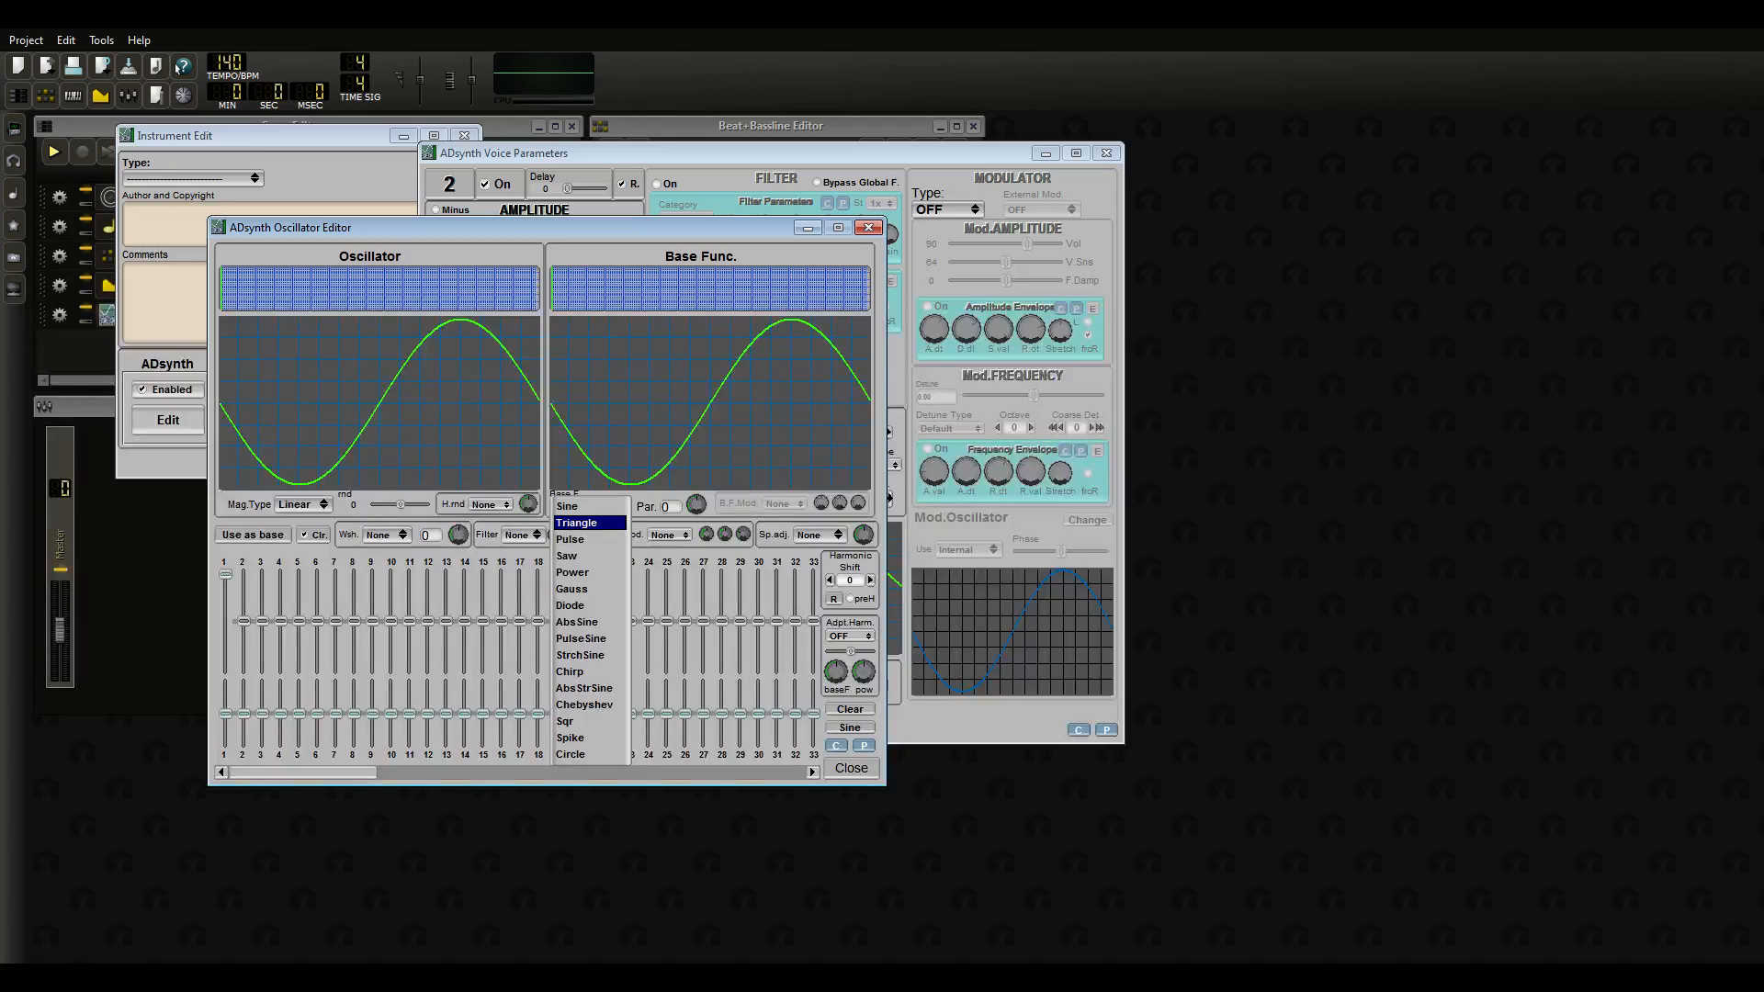
left_click(578, 523)
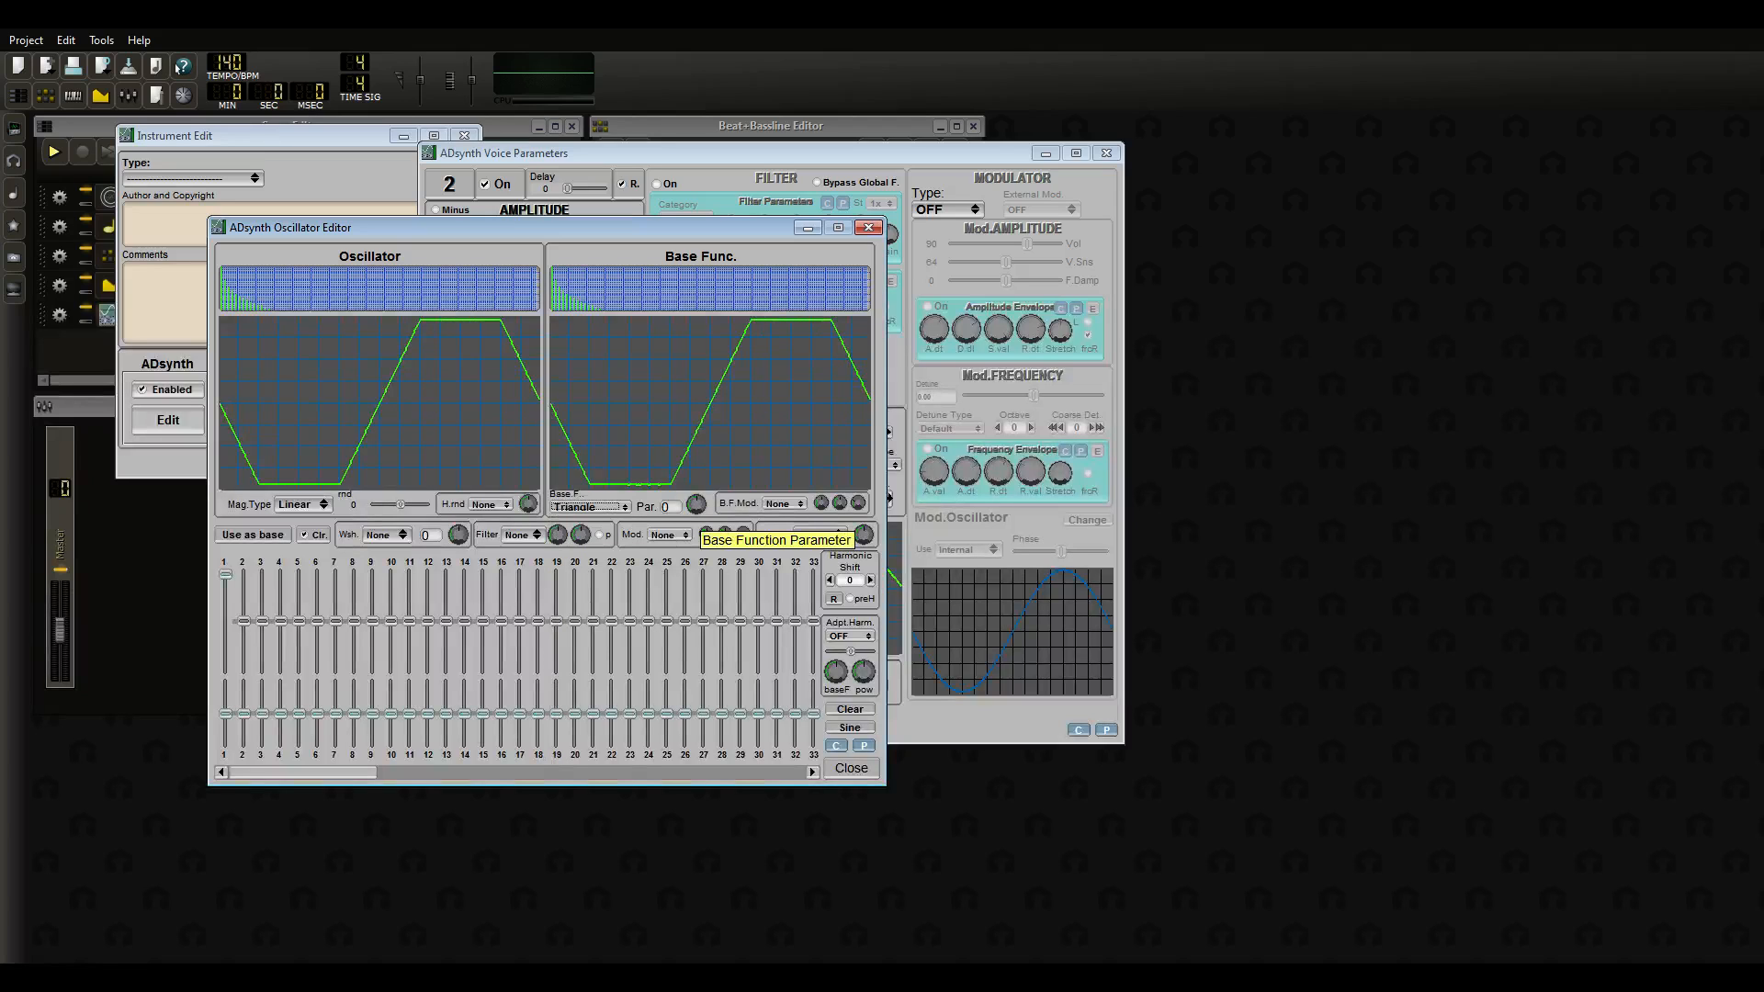
left_click_drag(697, 505, 696, 602)
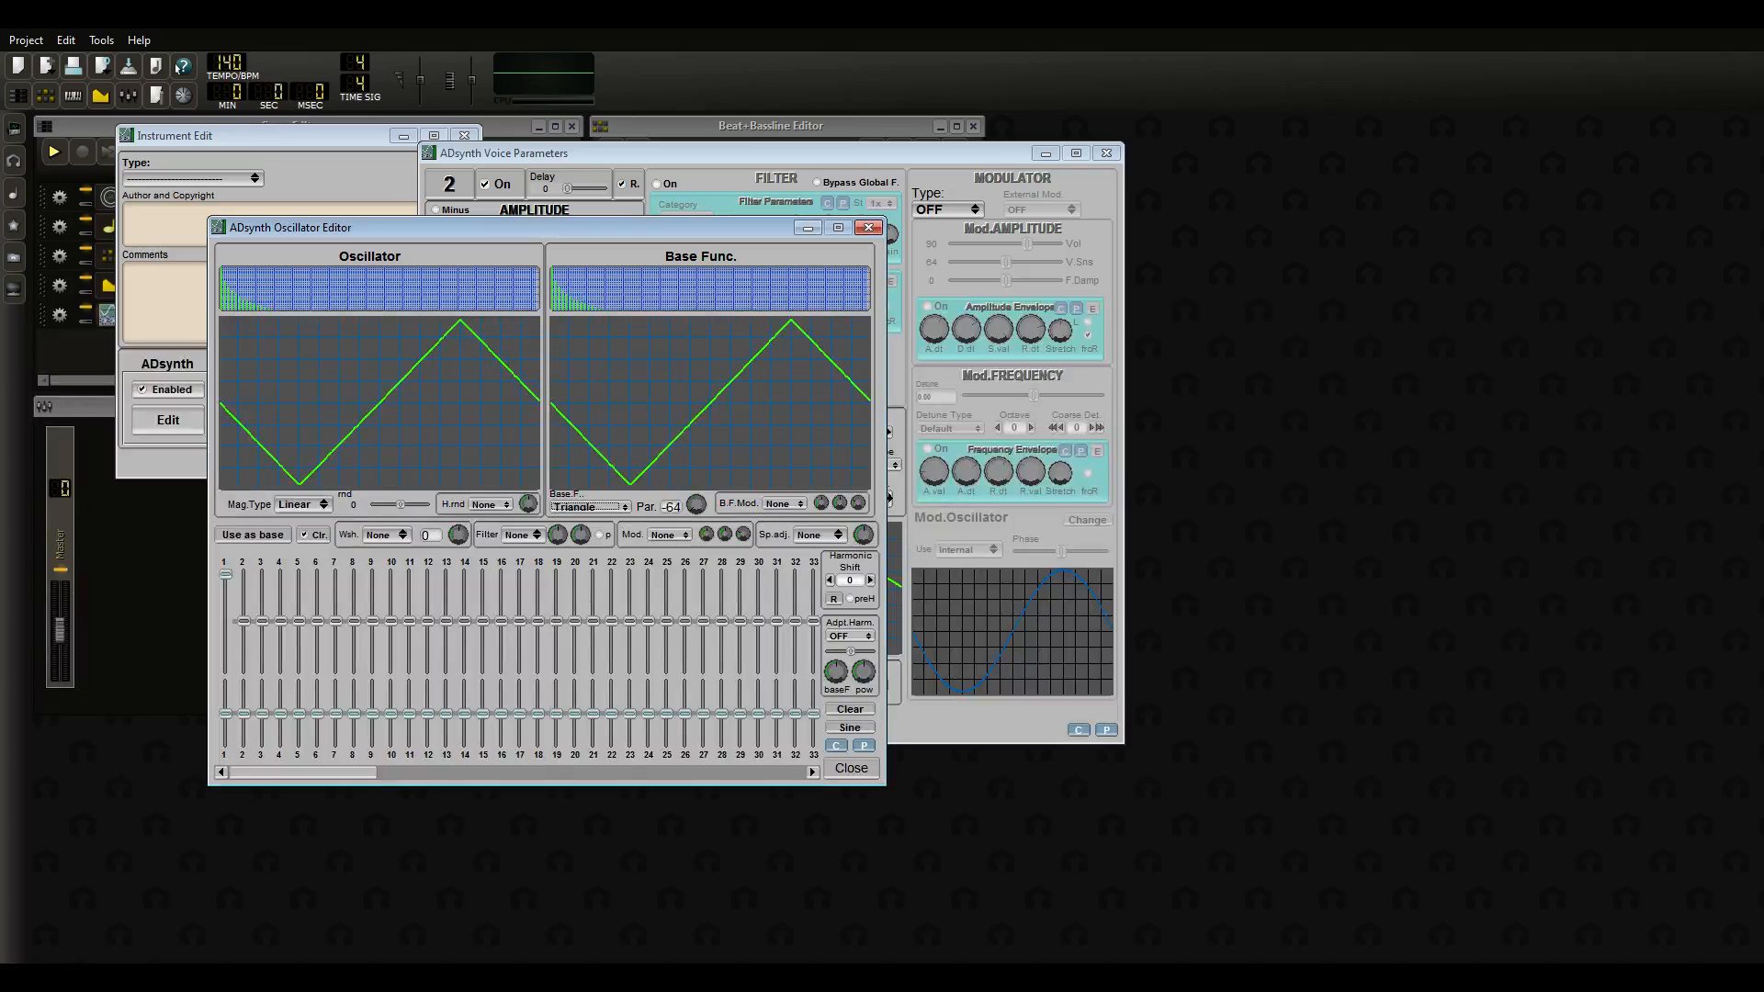
Close voice 2's oscillator editor and set the voice's modulator type to PM
left_click_drag(514, 227, 721, 168)
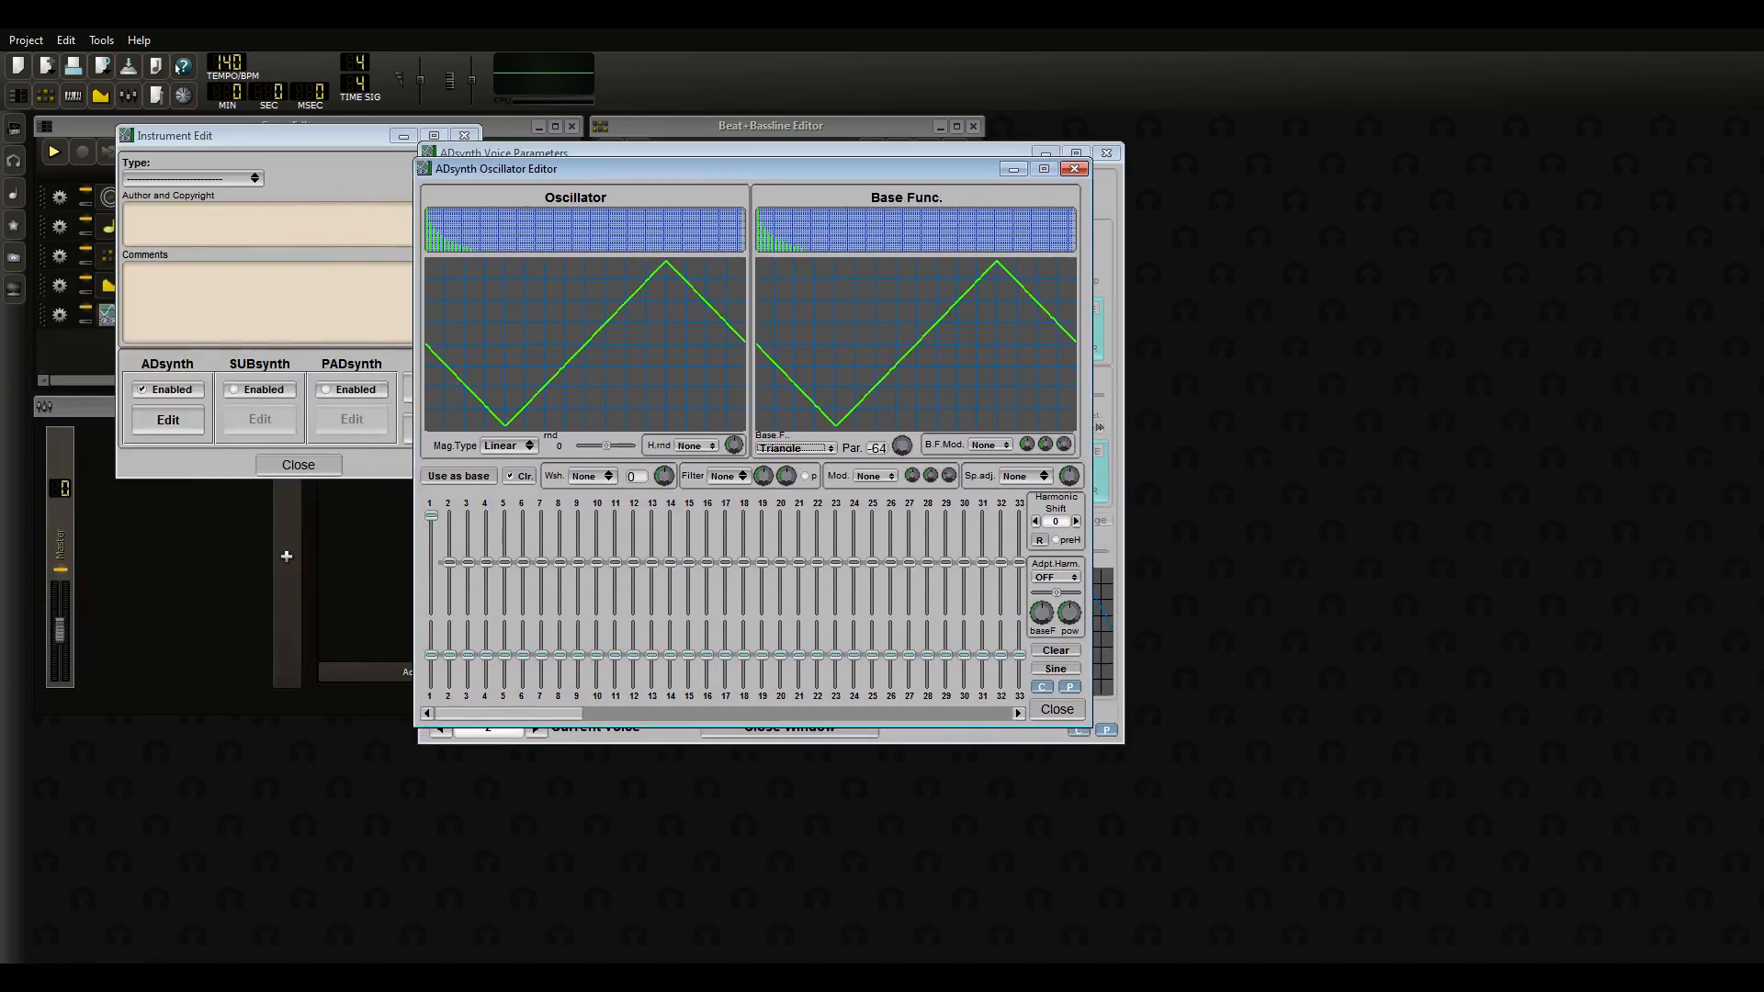
left_click(1056, 709)
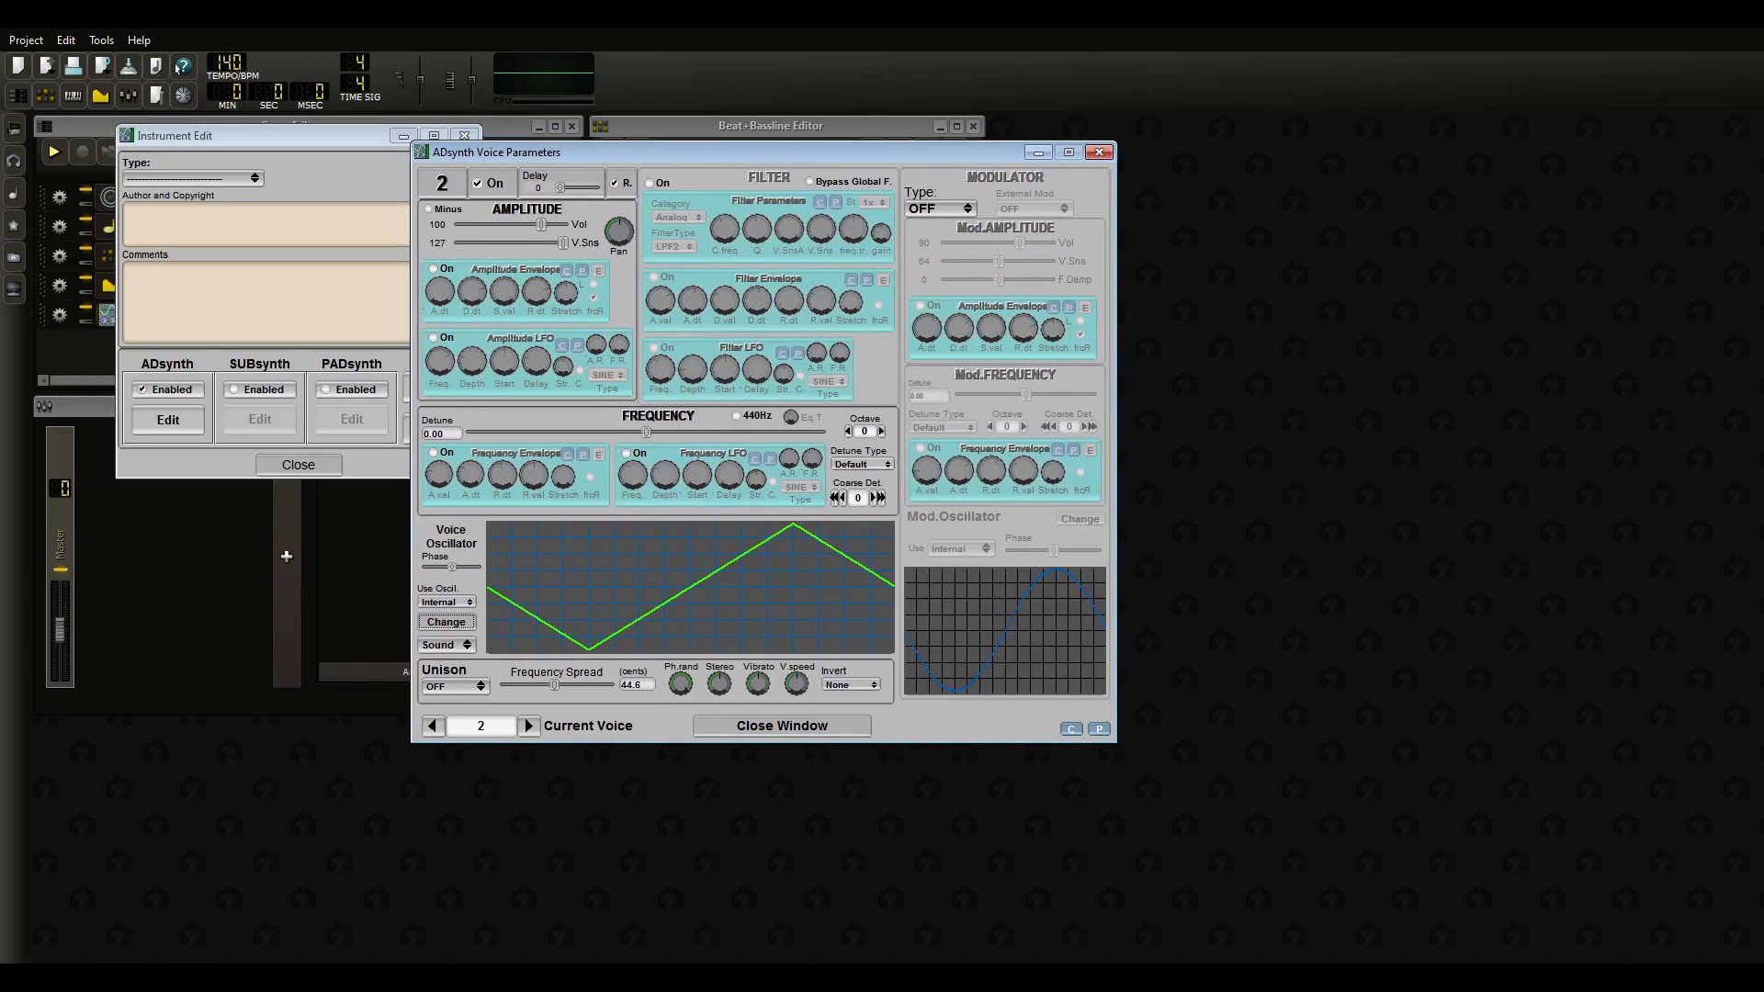
left_click(940, 209)
key("Down")
key("Down")
key("Down")
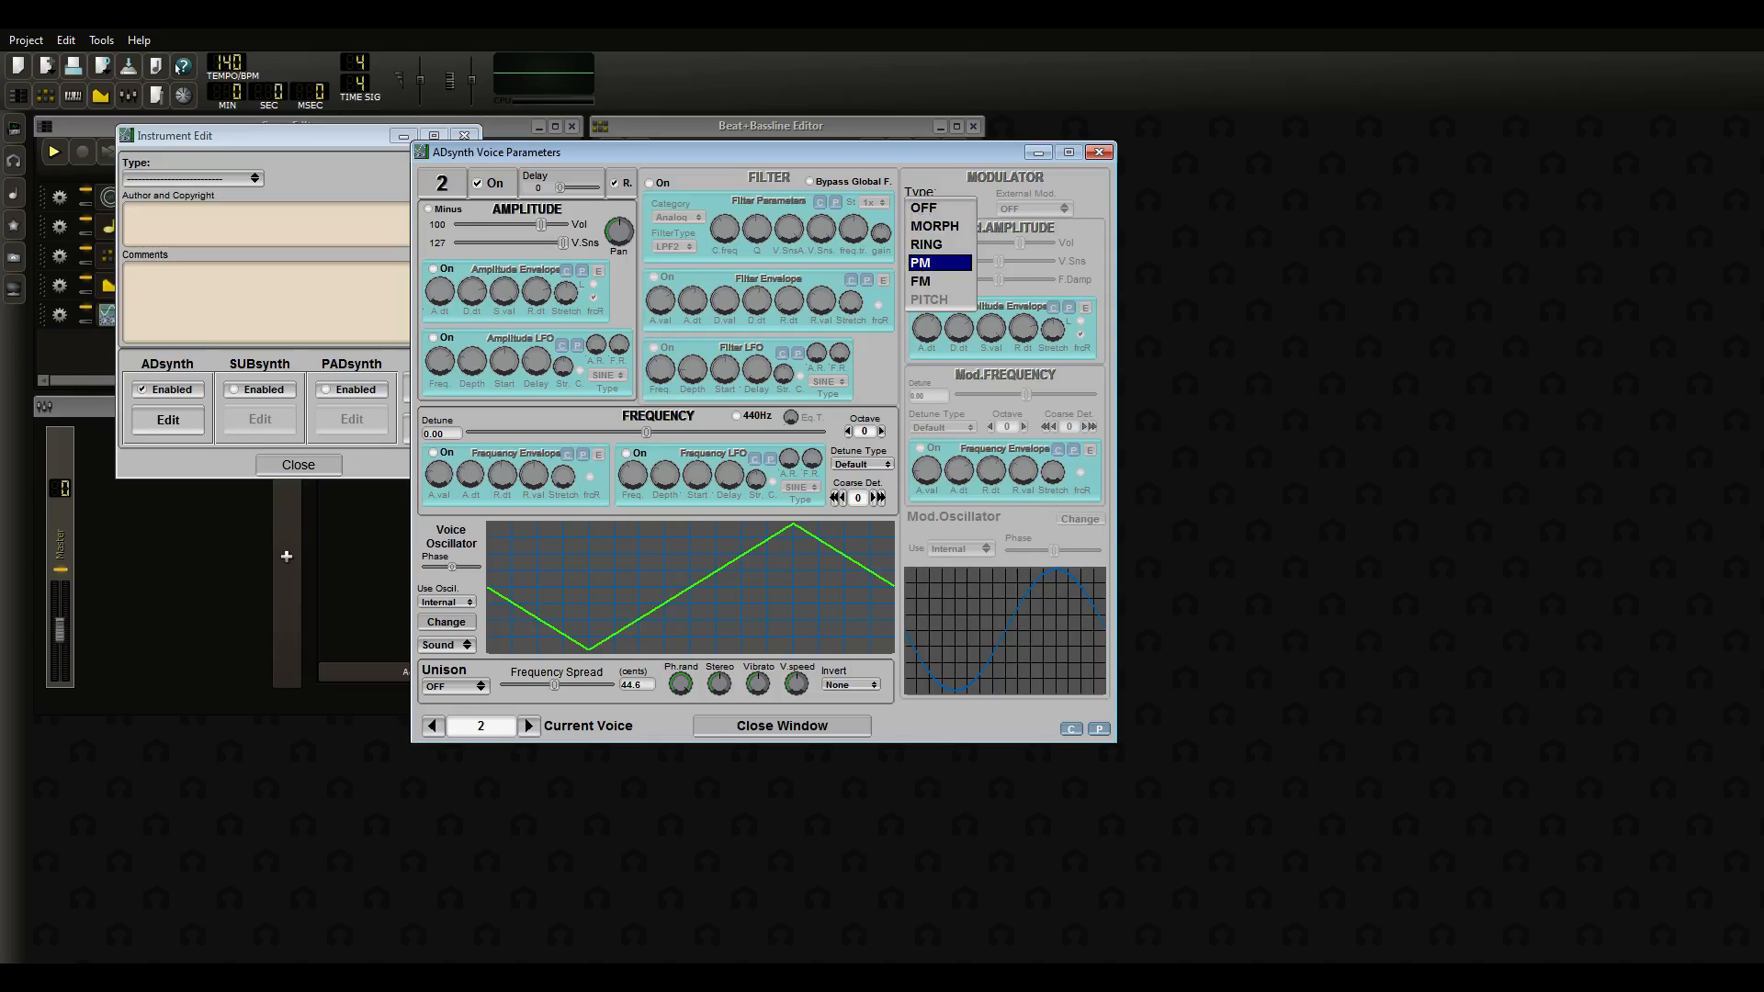
key("Return")
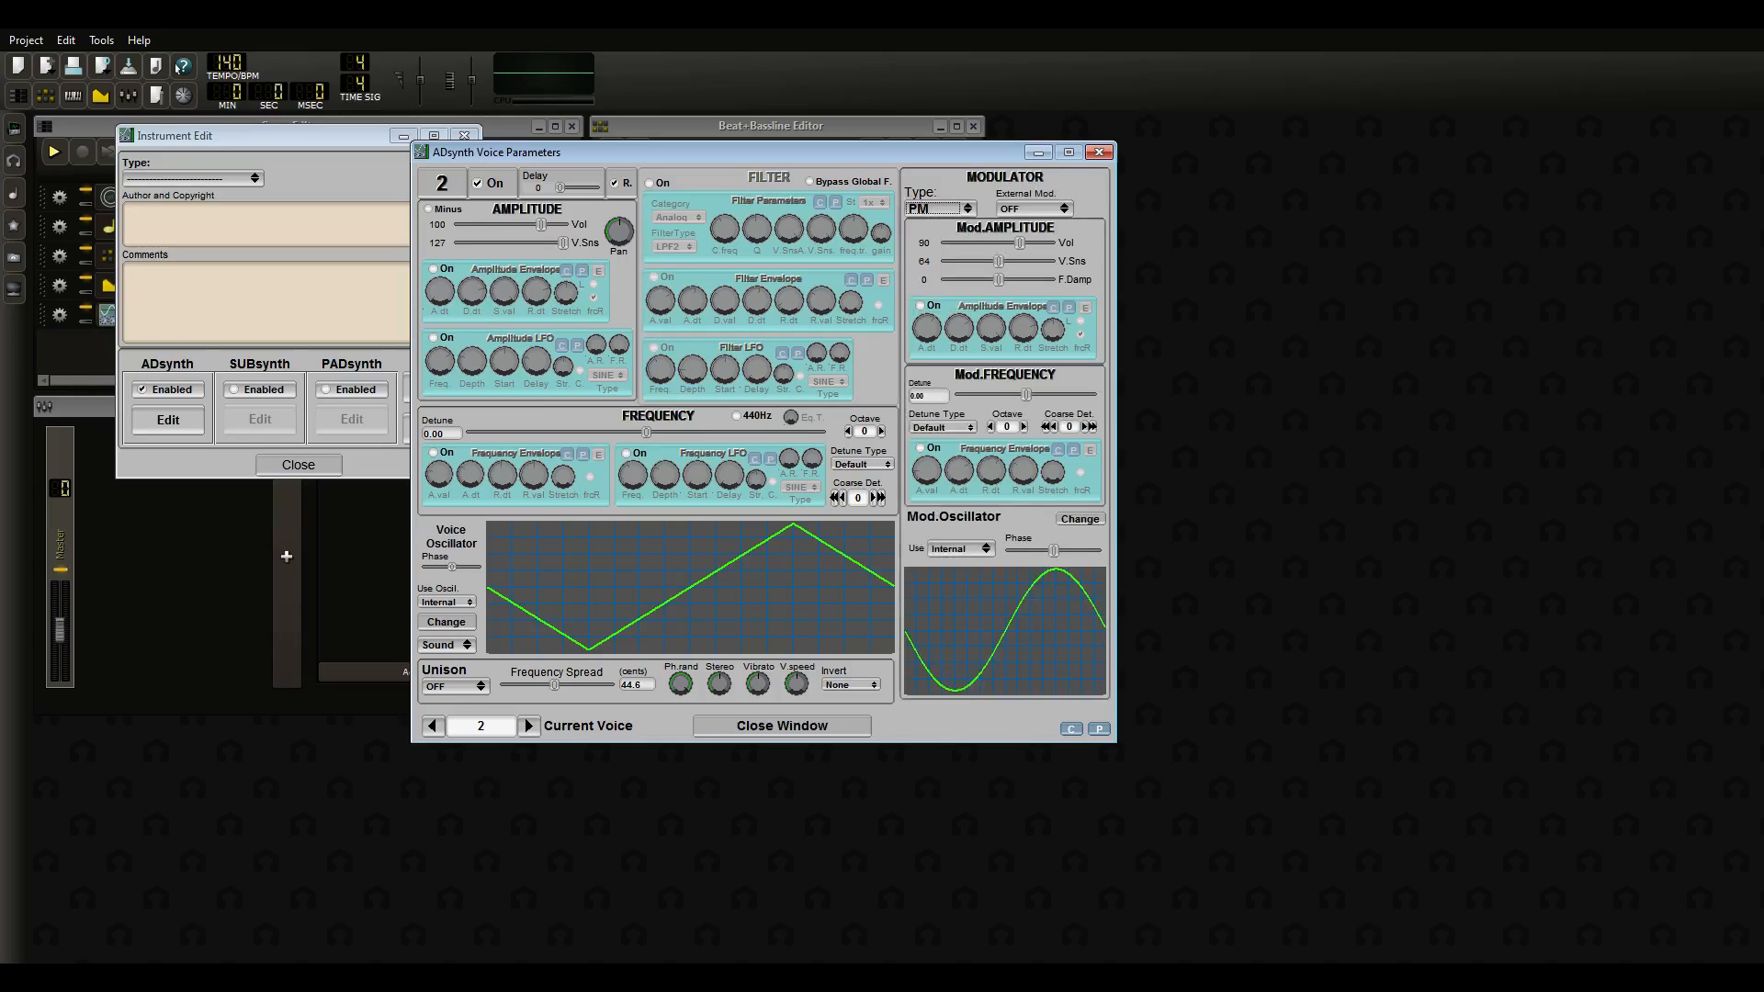
Set voice 2's modulator amplitude to velocity sensing 127 and volume 88, and choose ExtMod. 1 as the external modulator
left_click_drag(716, 152, 729, 150)
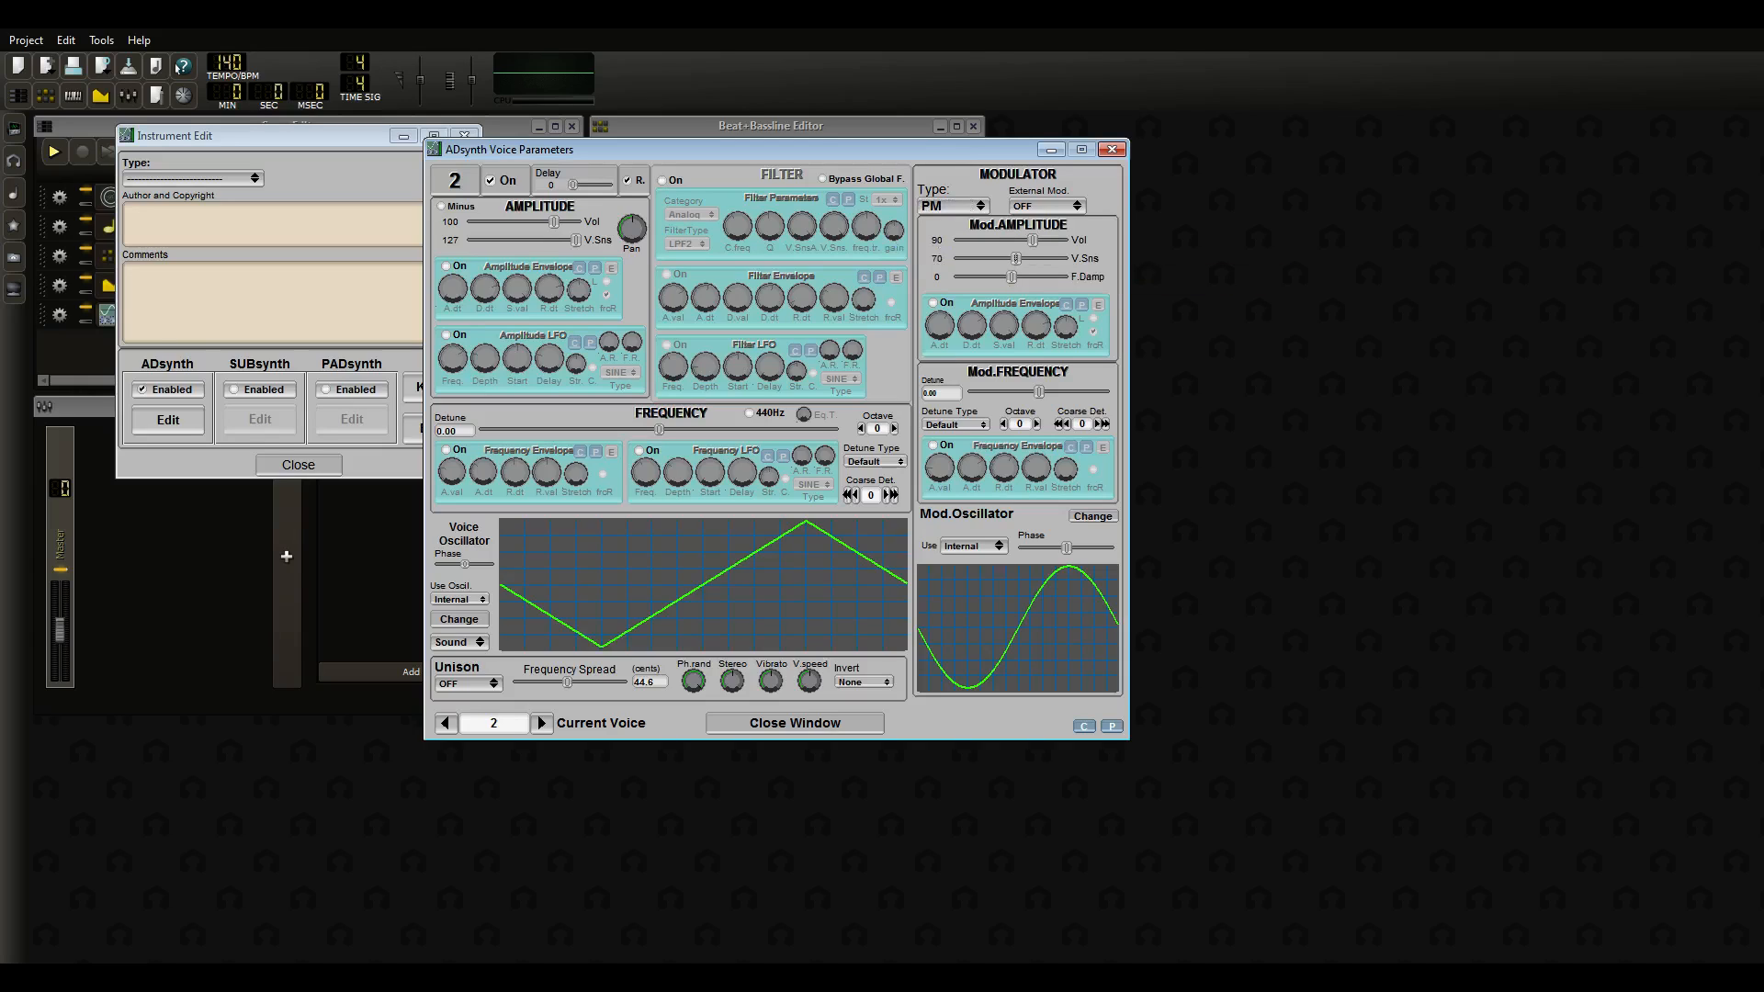
left_click_drag(1010, 258, 1062, 258)
left_click_drag(1033, 239, 1031, 239)
left_click(1046, 206)
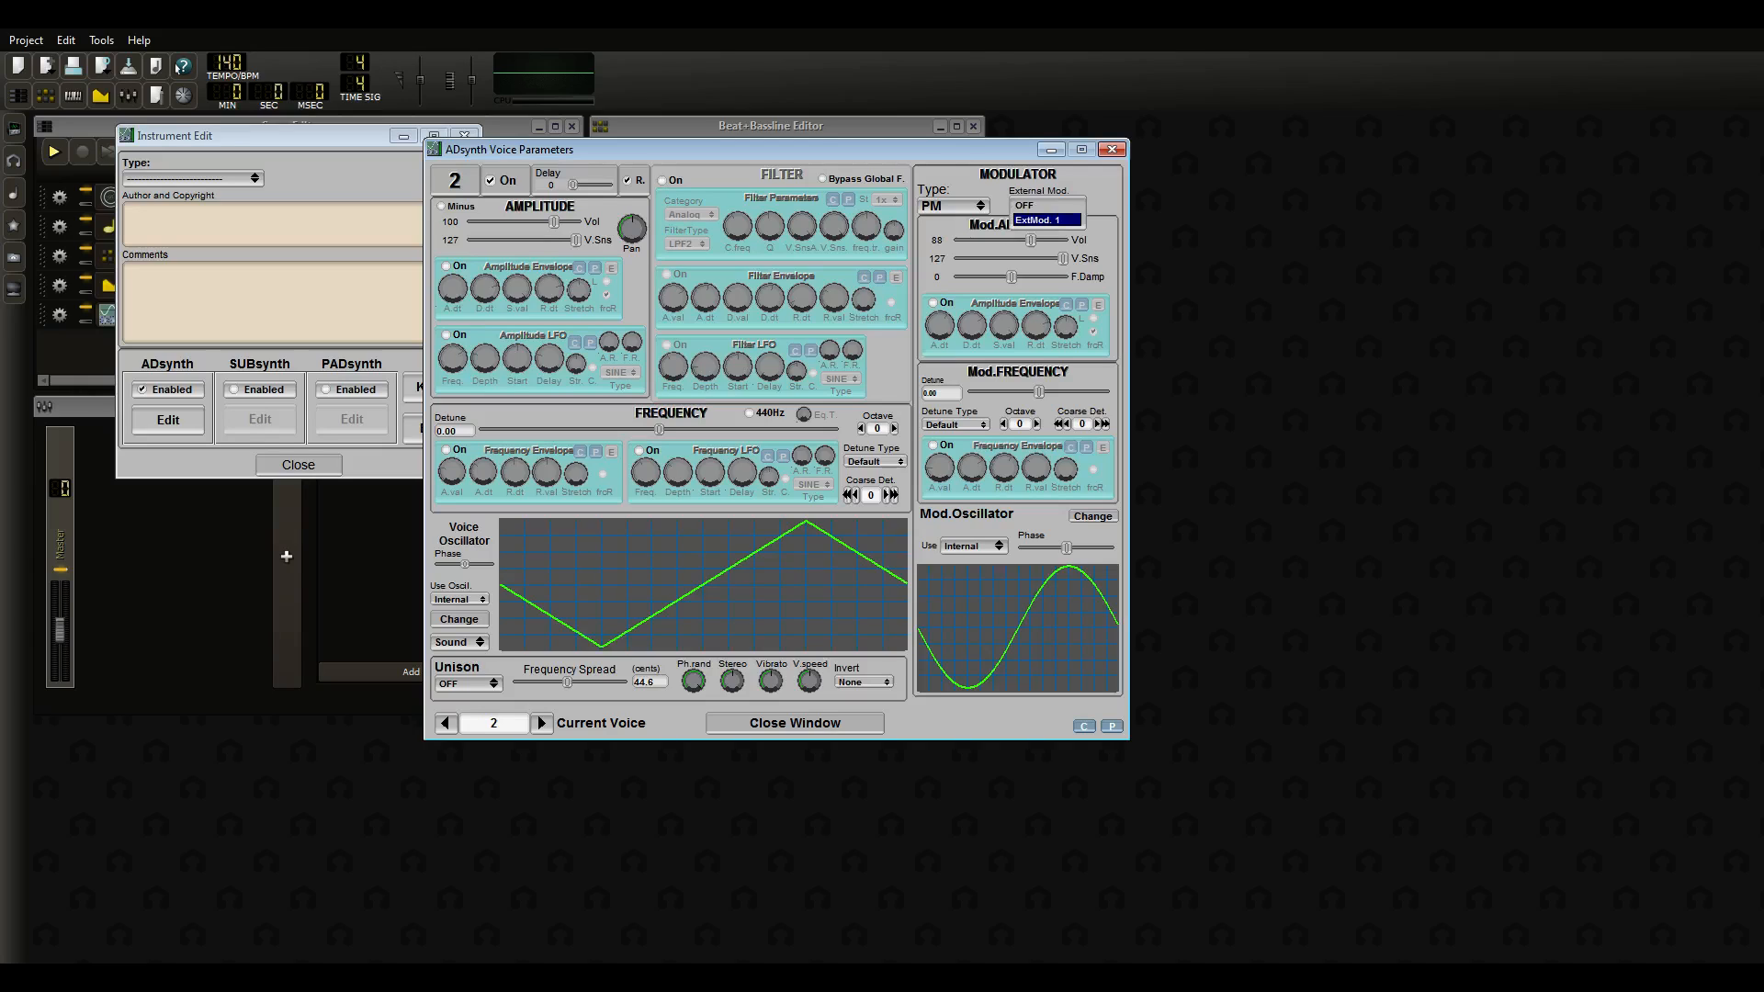
key("Return")
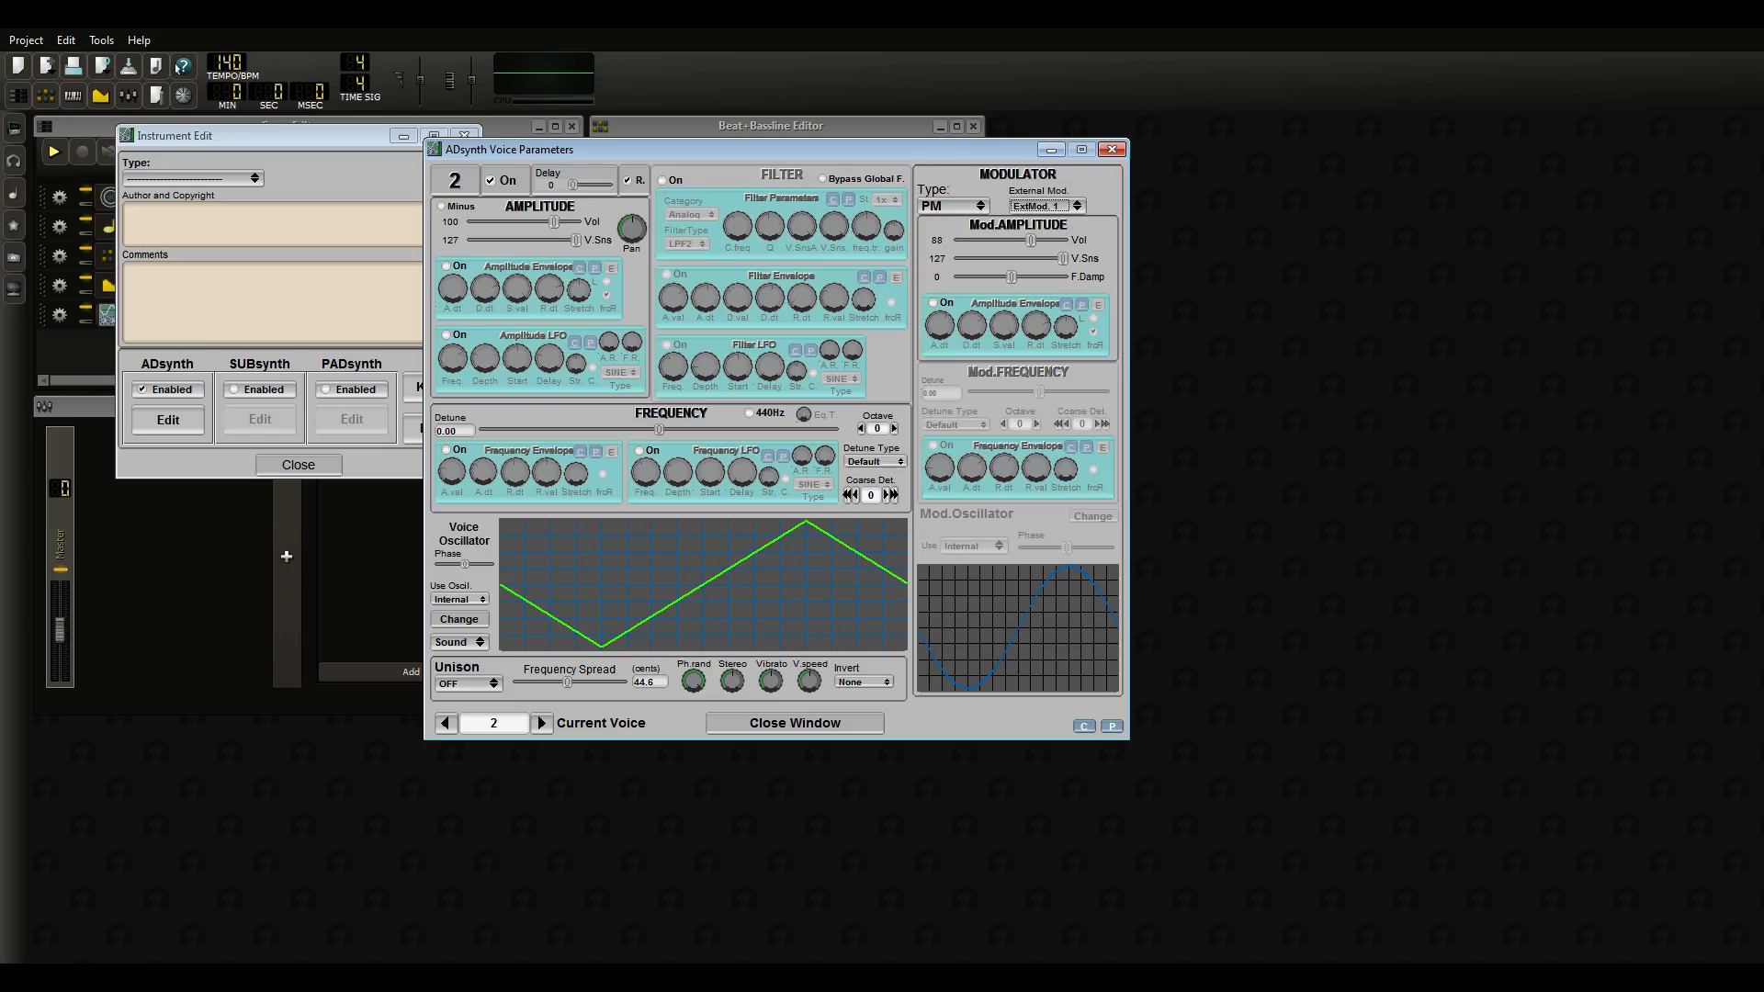
left_click(445, 724)
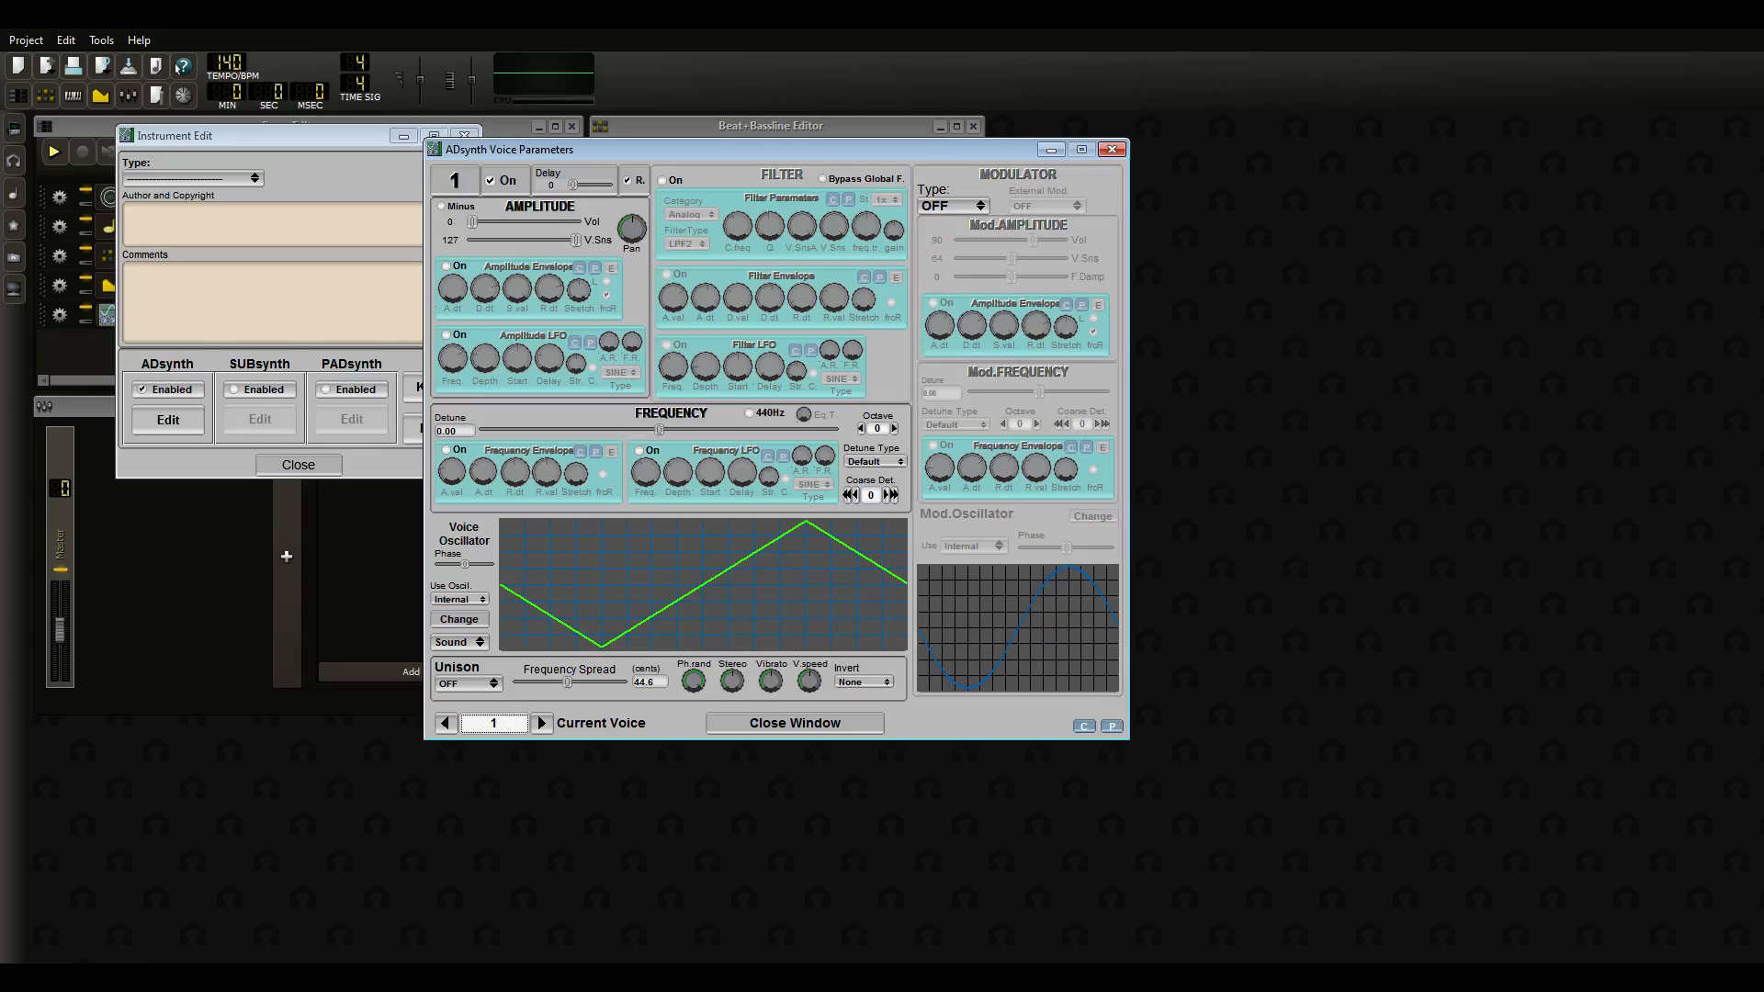
left_click(541, 723)
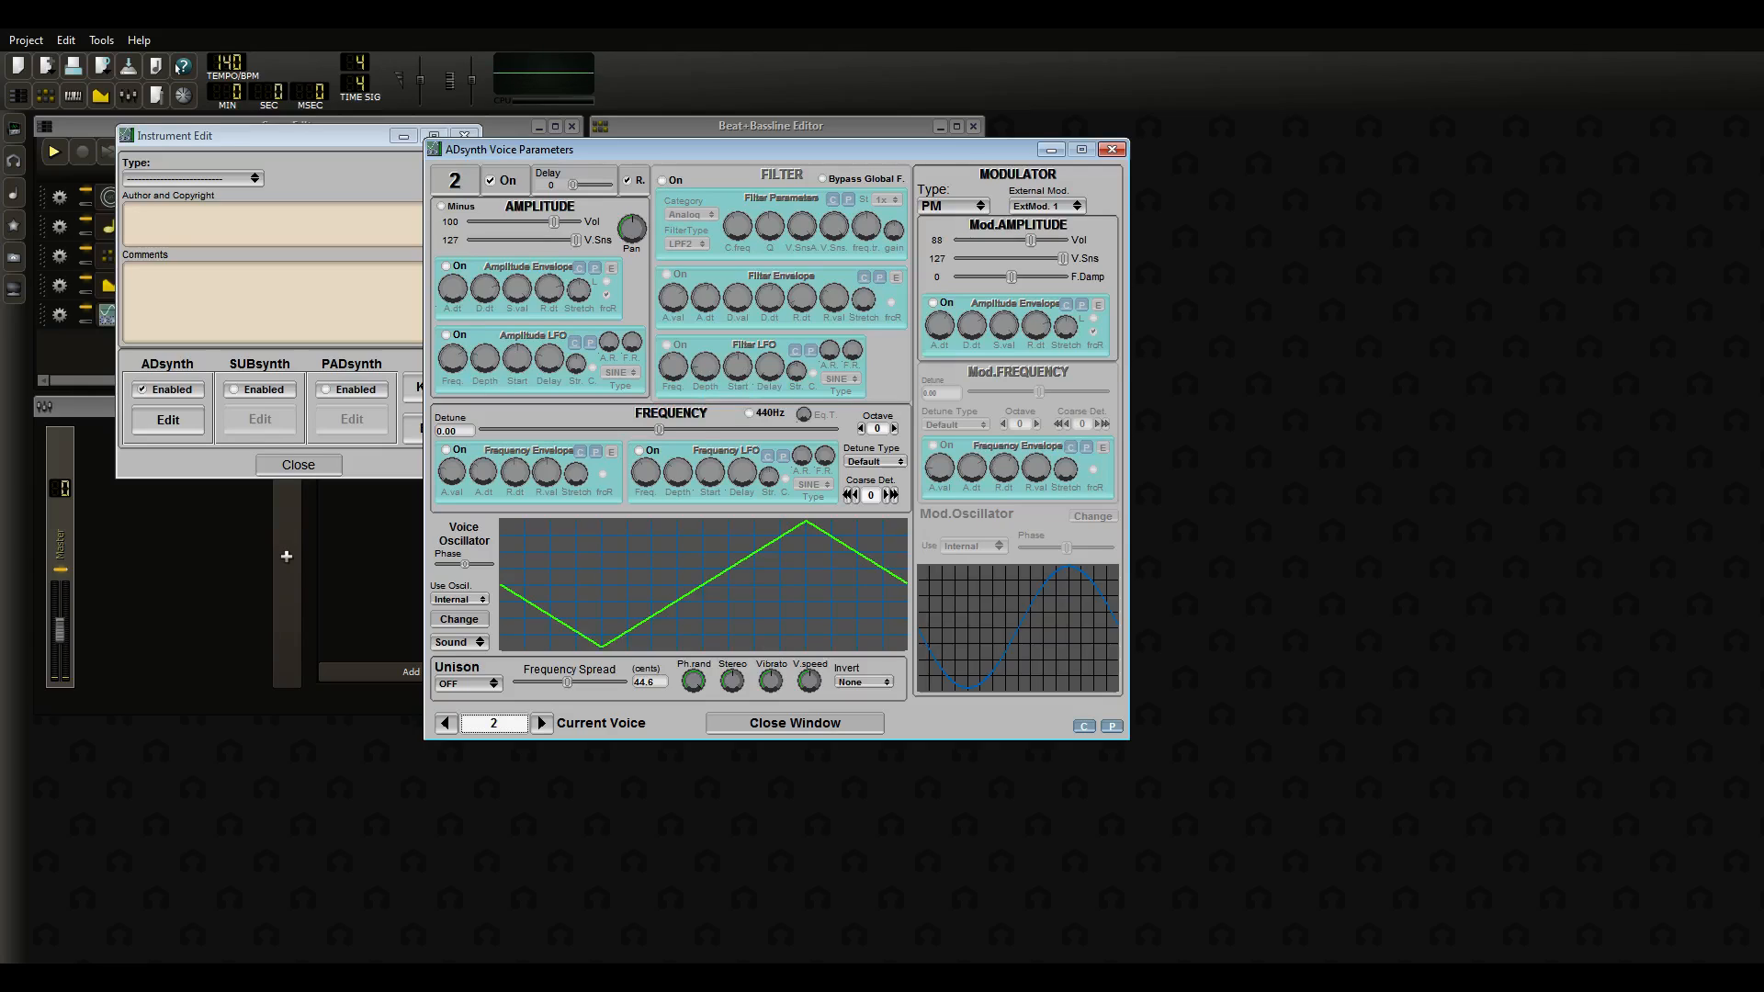
left_click(445, 724)
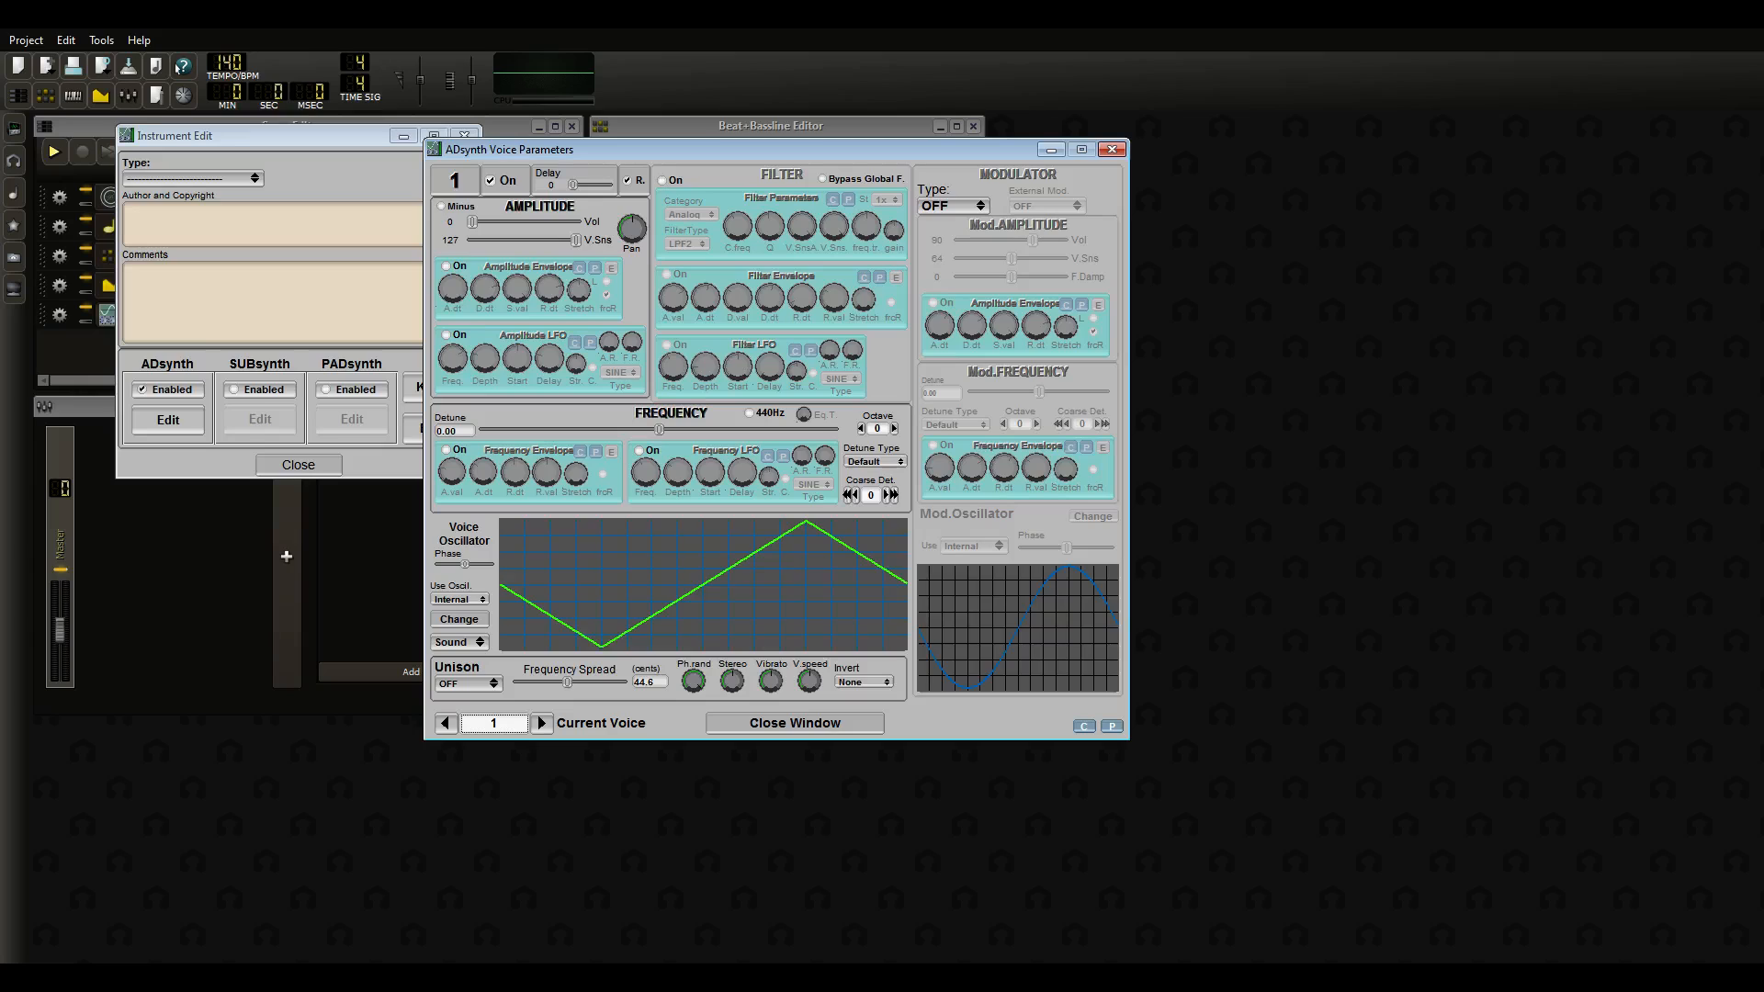
left_click(542, 724)
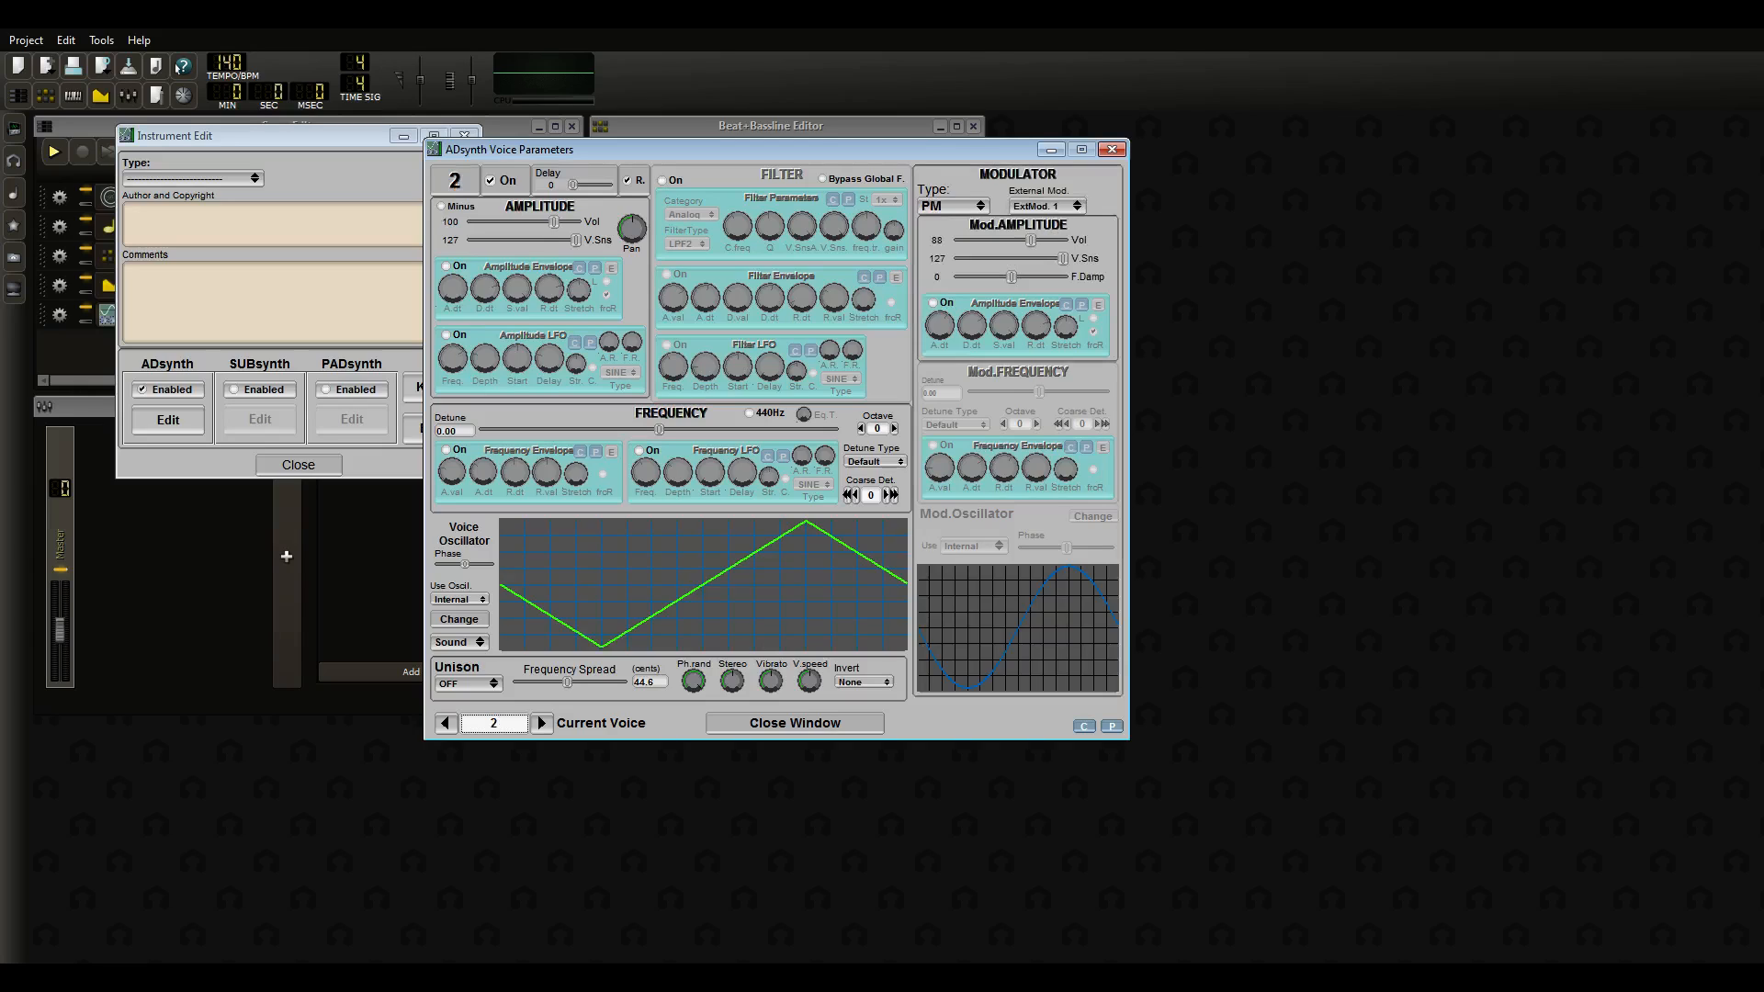
Go back to voice 1 and slightly raise the 32nd harmonic of its triangle oscillator, then close the oscillator editor
left_click(445, 724)
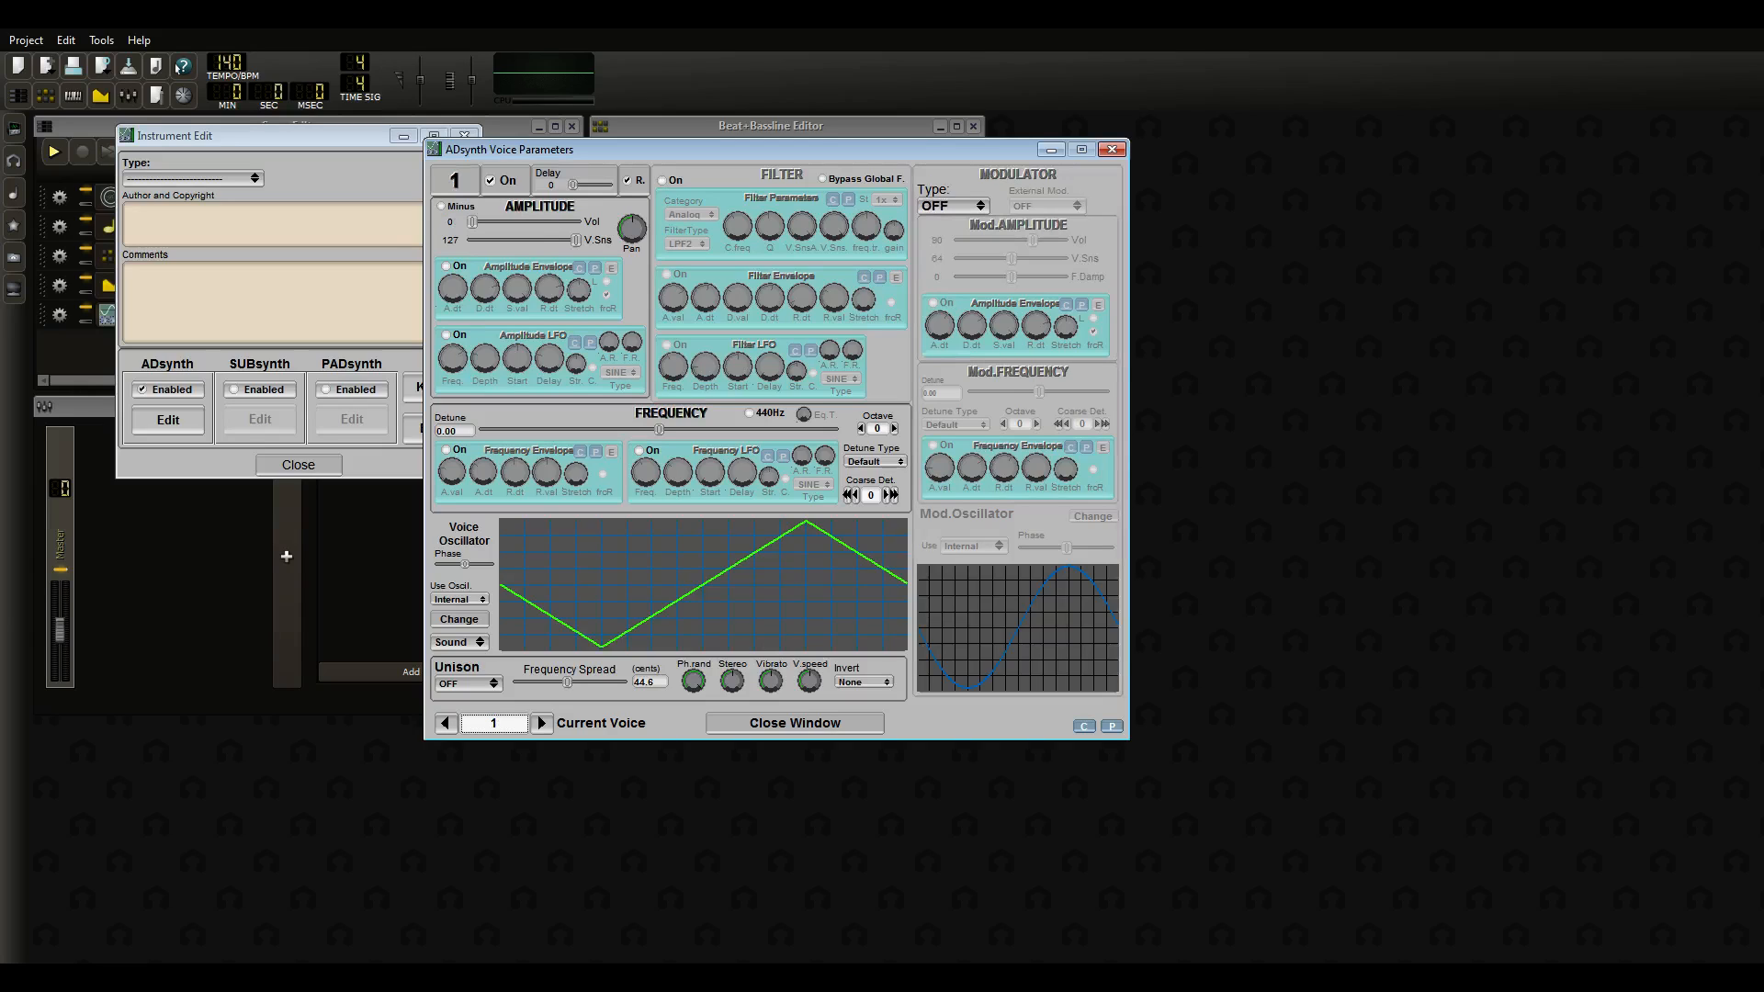
left_click(459, 619)
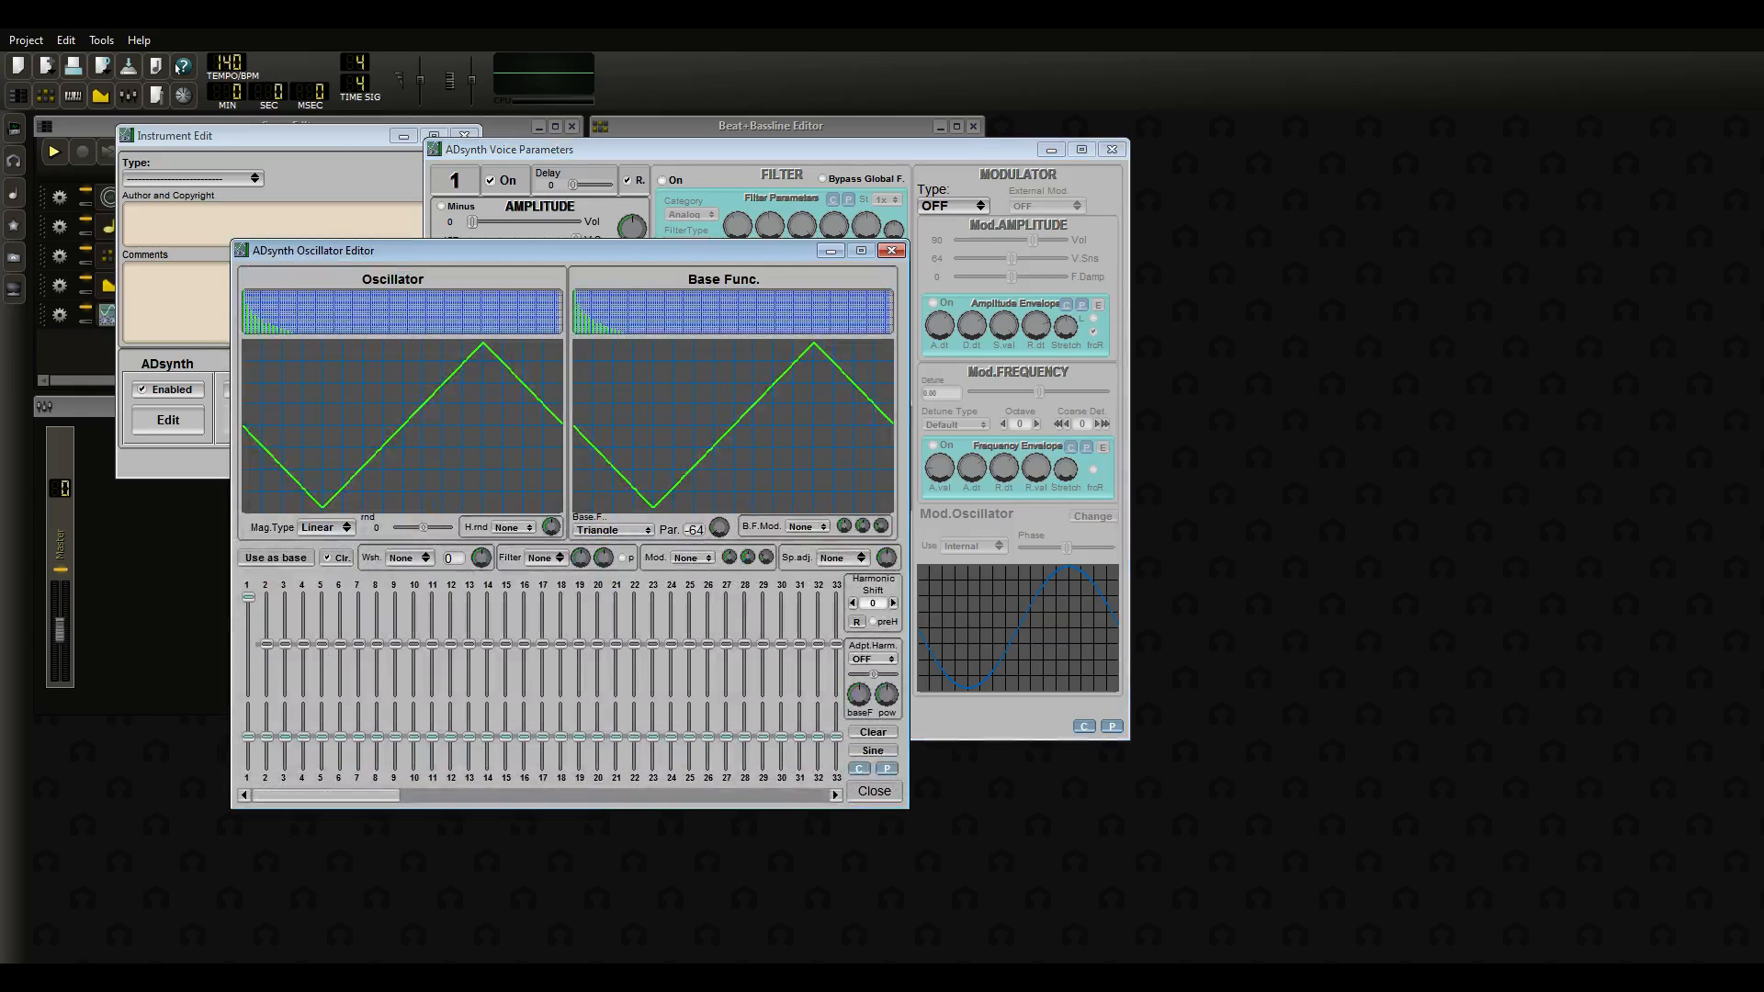
mouse_move(817, 643)
left_mouse_down()
mouse_move(818, 692)
mouse_move(818, 621)
mouse_move(818, 677)
mouse_move(817, 637)
left_mouse_up()
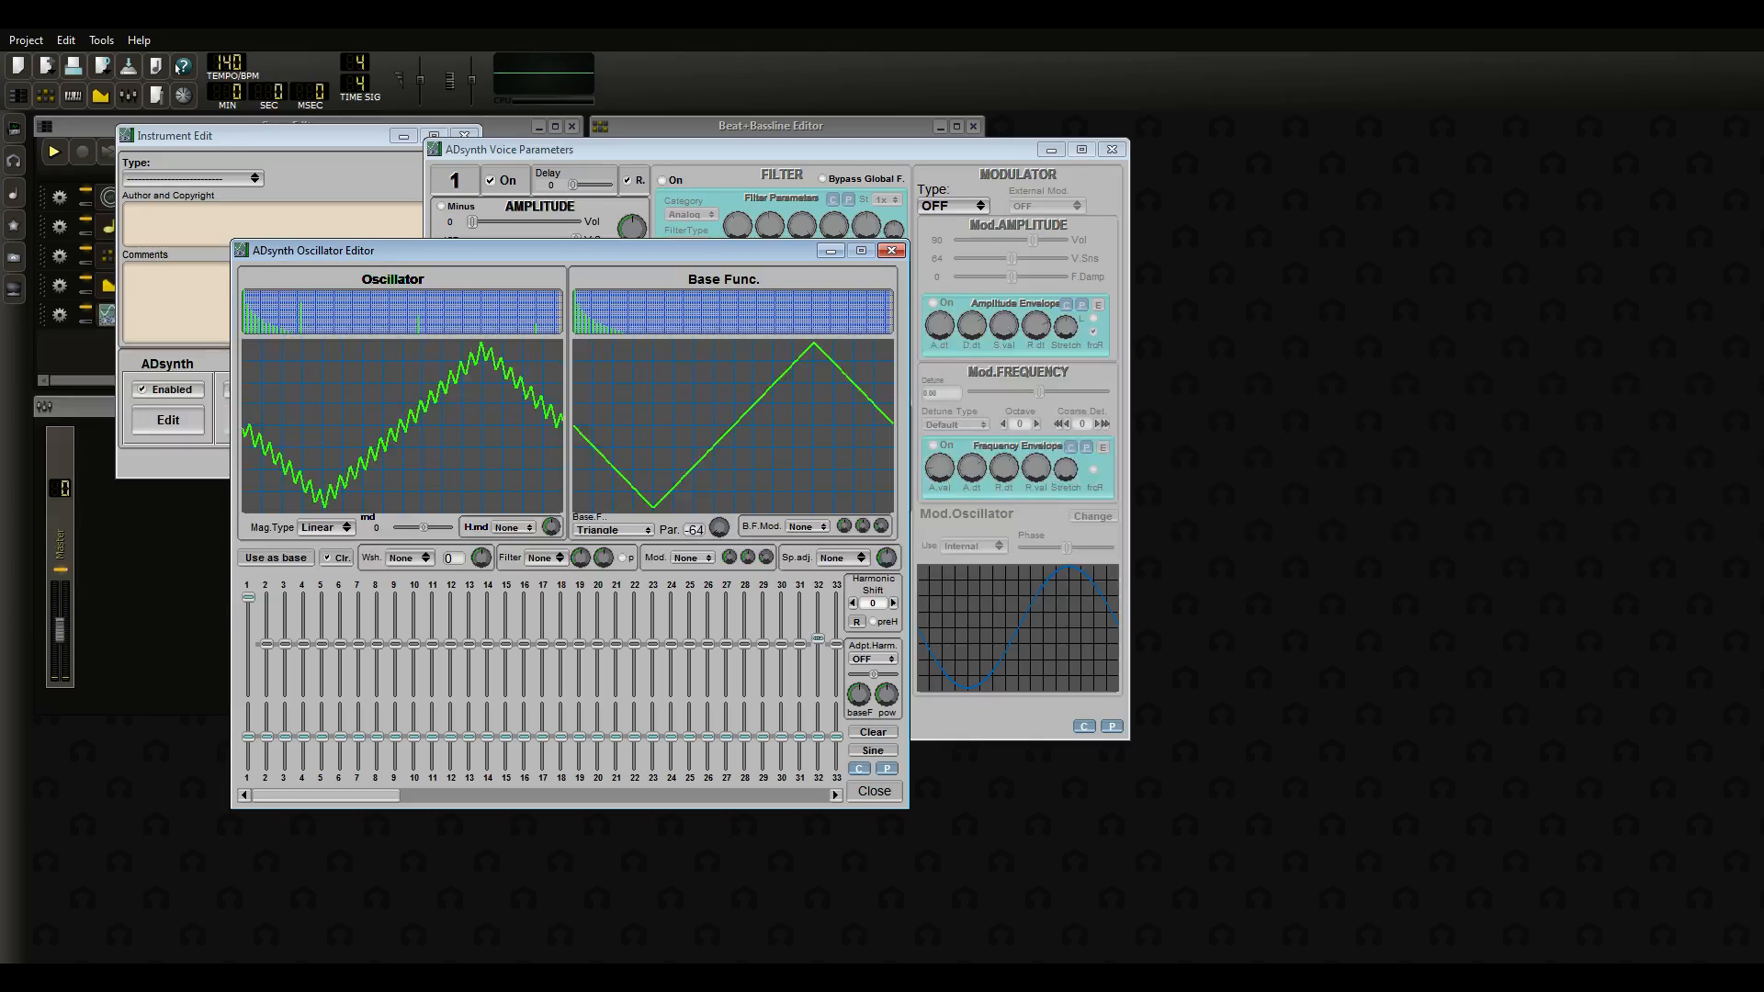
left_click_drag(570, 250, 626, 197)
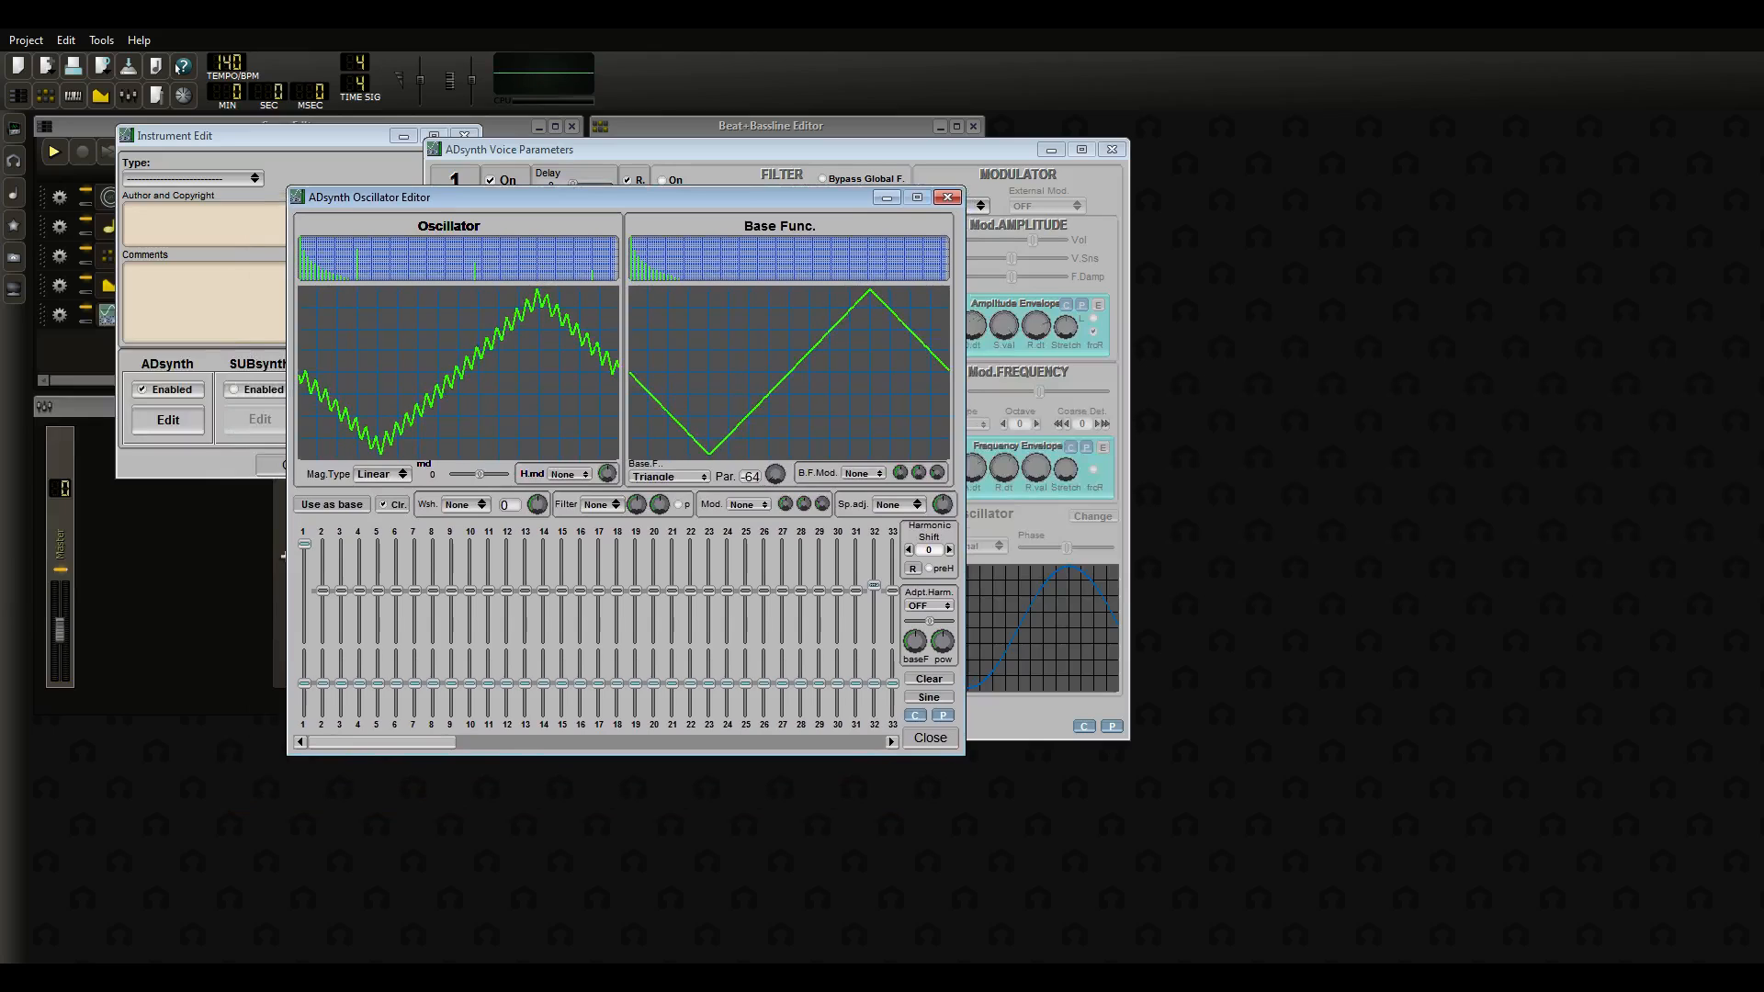
left_click(930, 738)
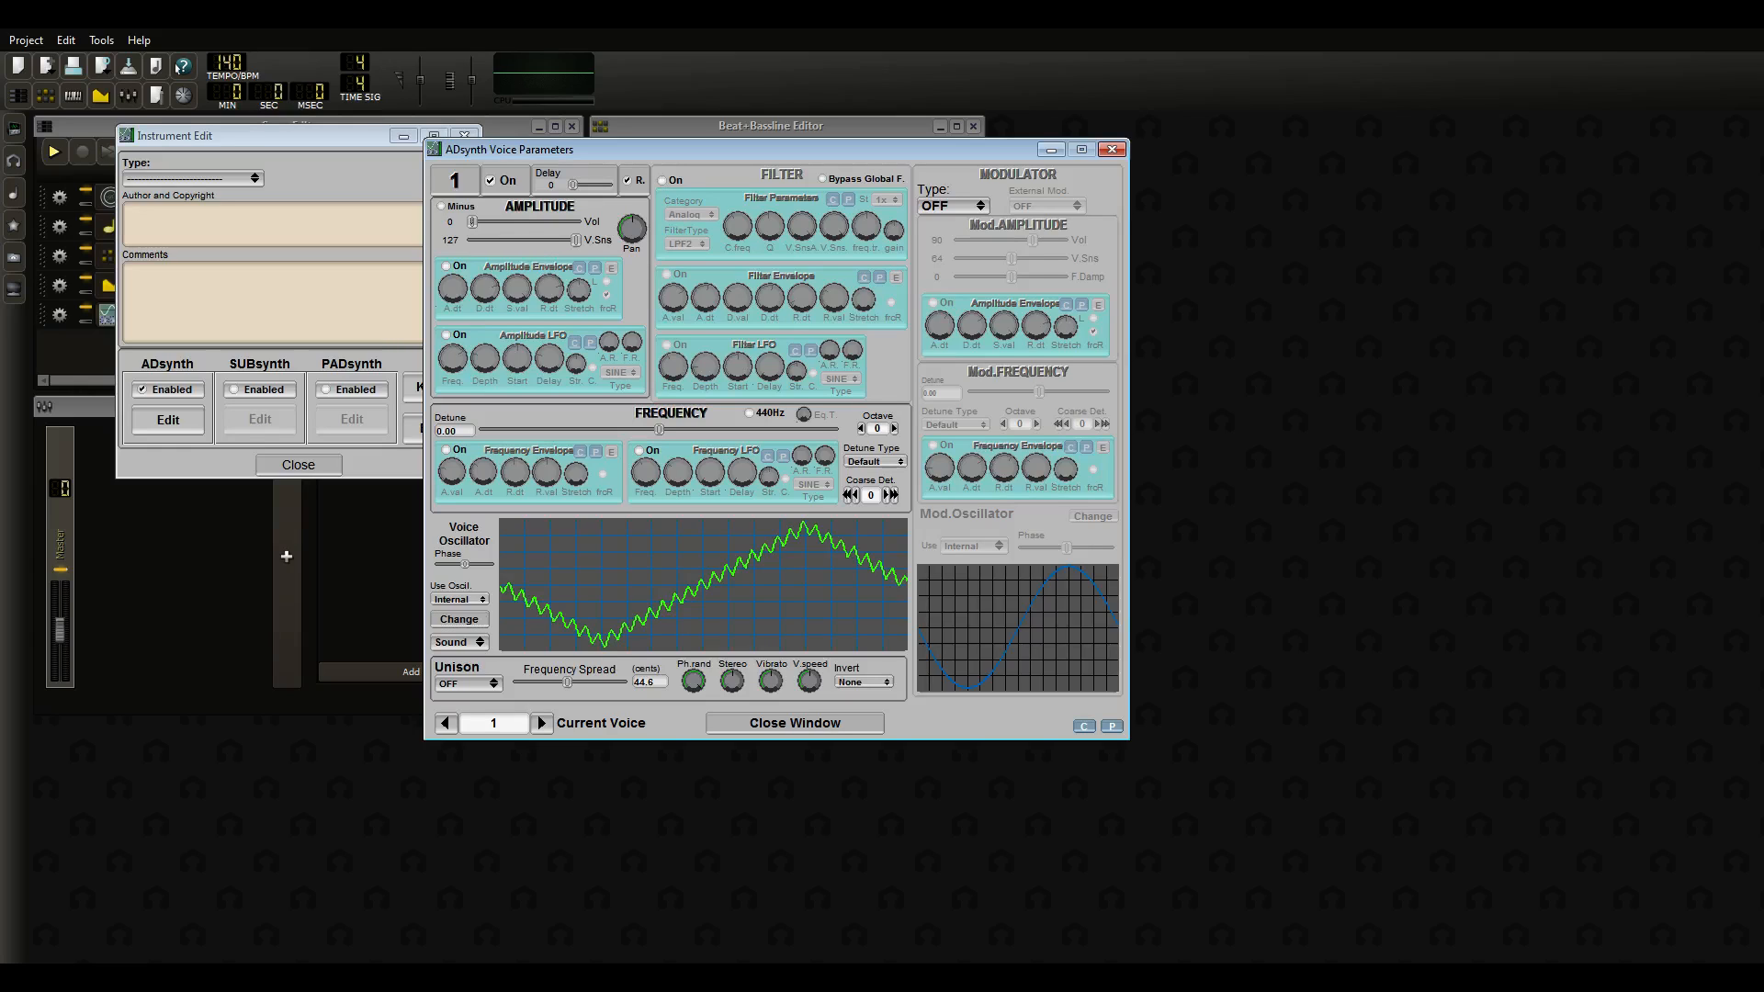
mouse_move(471, 223)
left_mouse_down()
mouse_move(511, 223)
mouse_move(471, 223)
left_mouse_up()
Turn on voice 3 and set its oscillator base function to Triangle with parameter -64
left_click(541, 724)
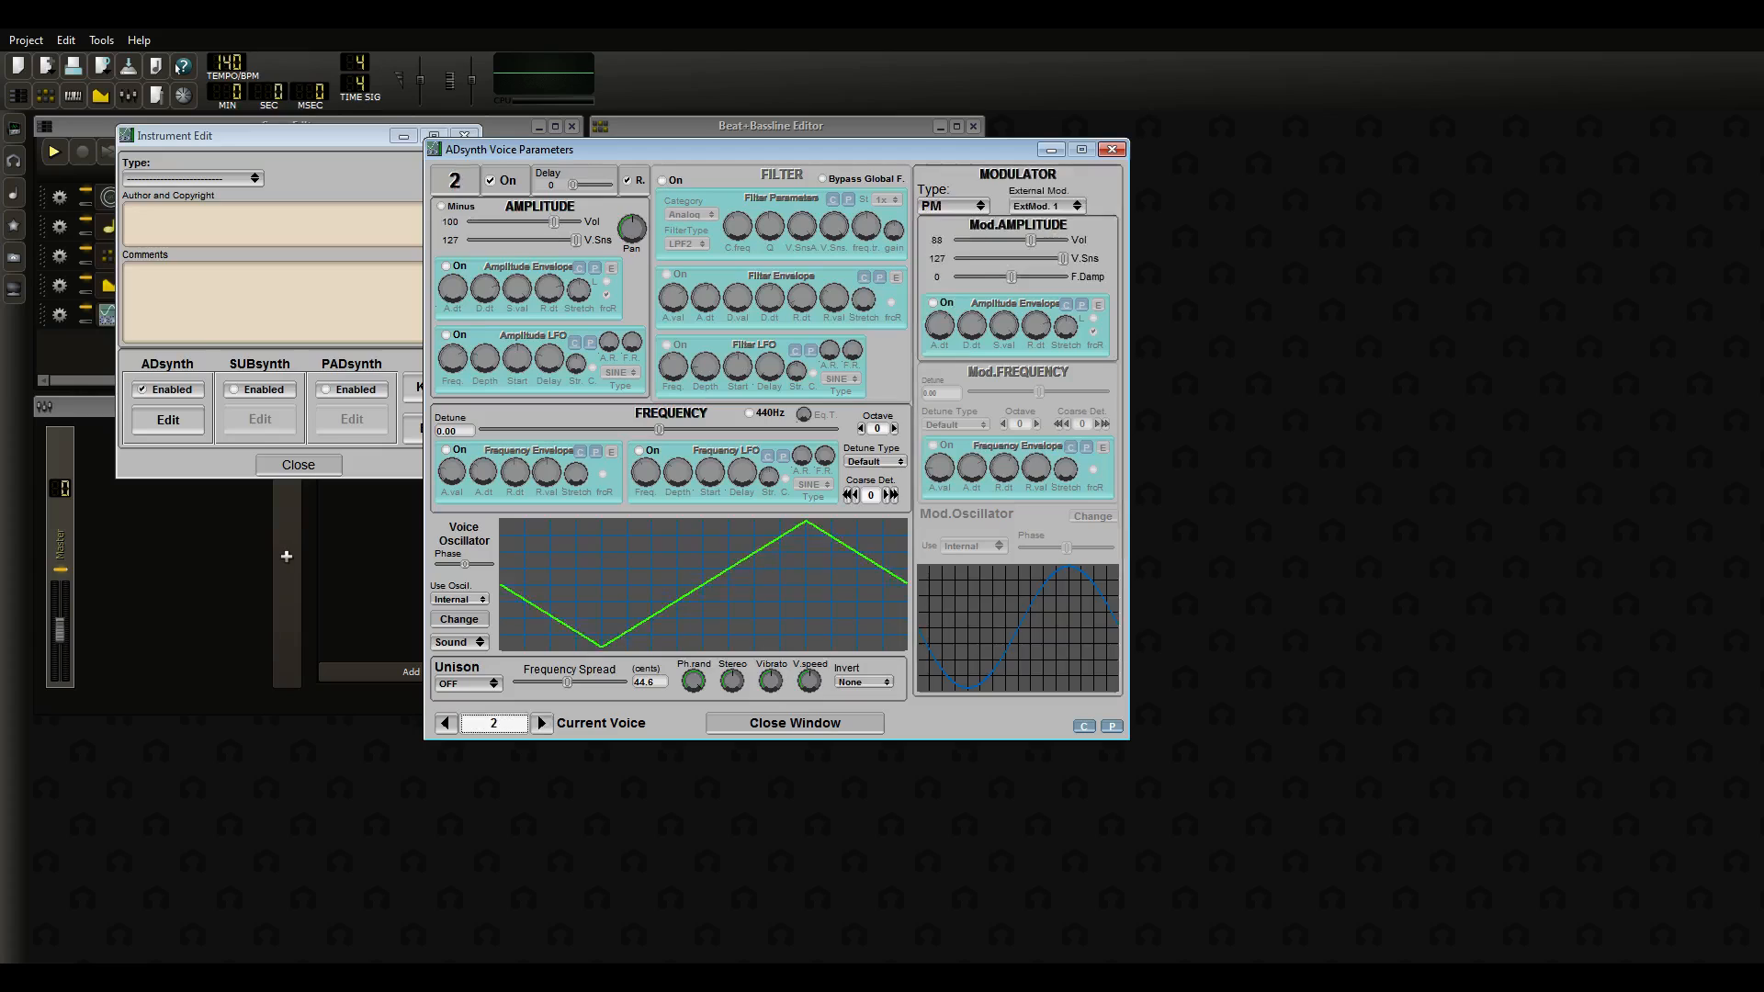
left_click(541, 724)
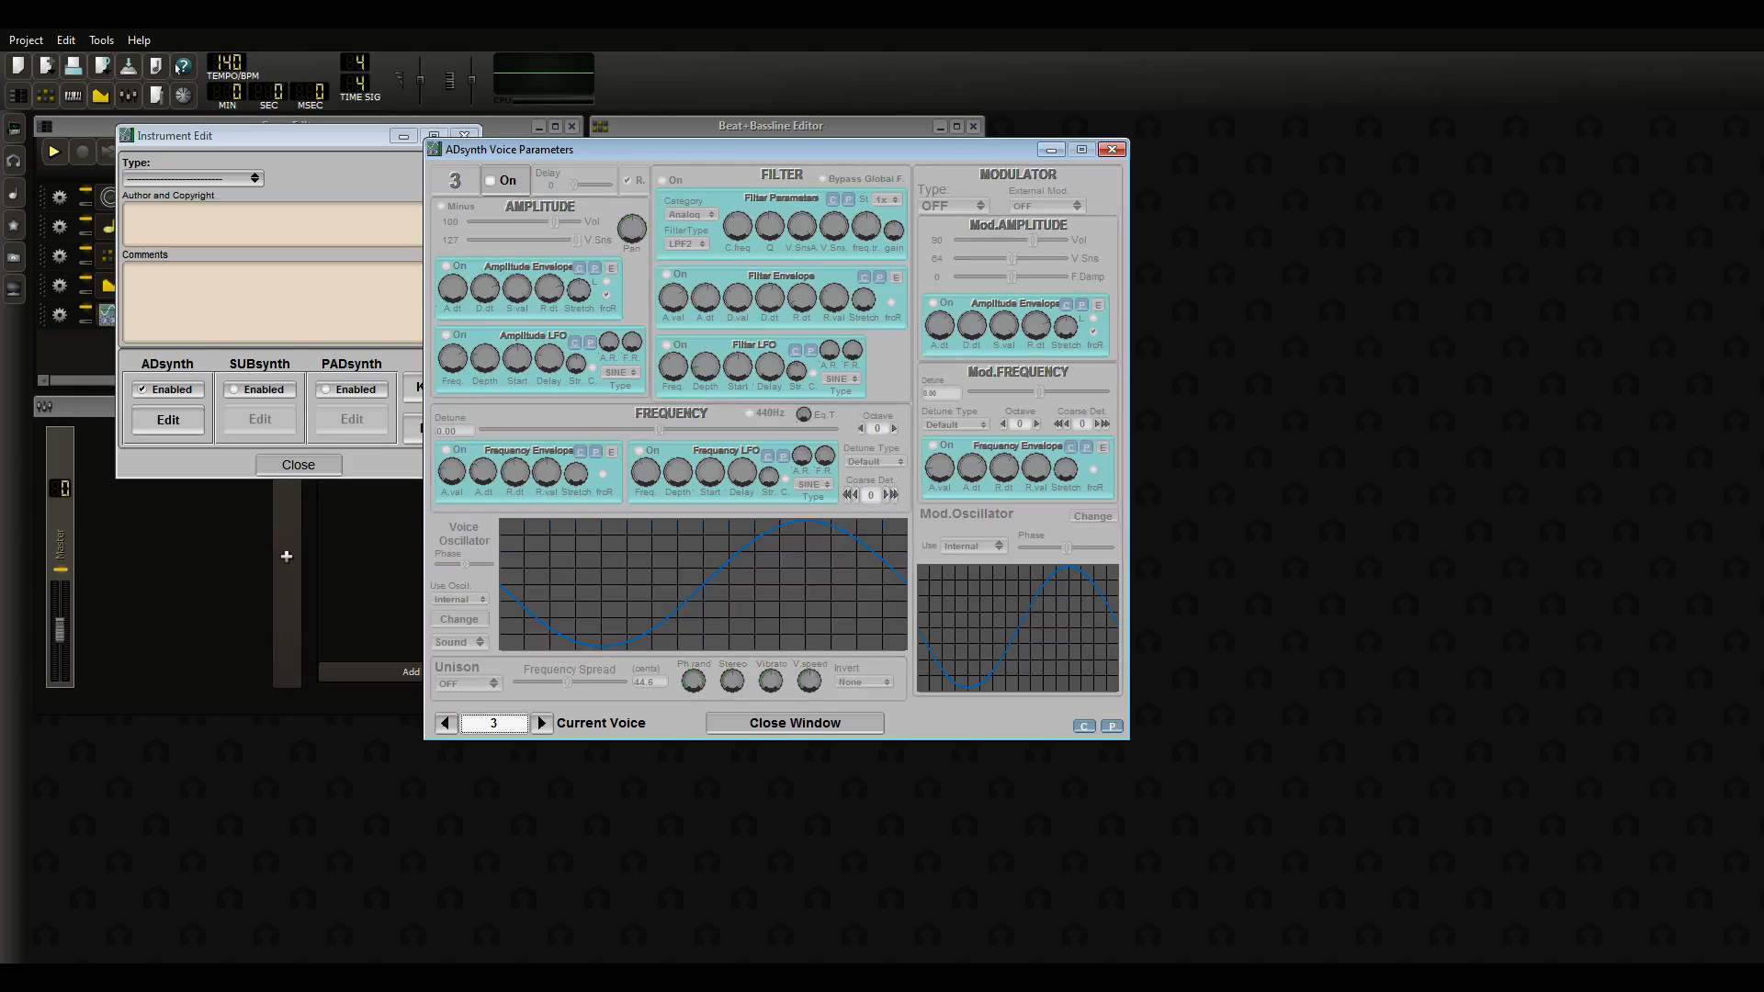
left_click(490, 180)
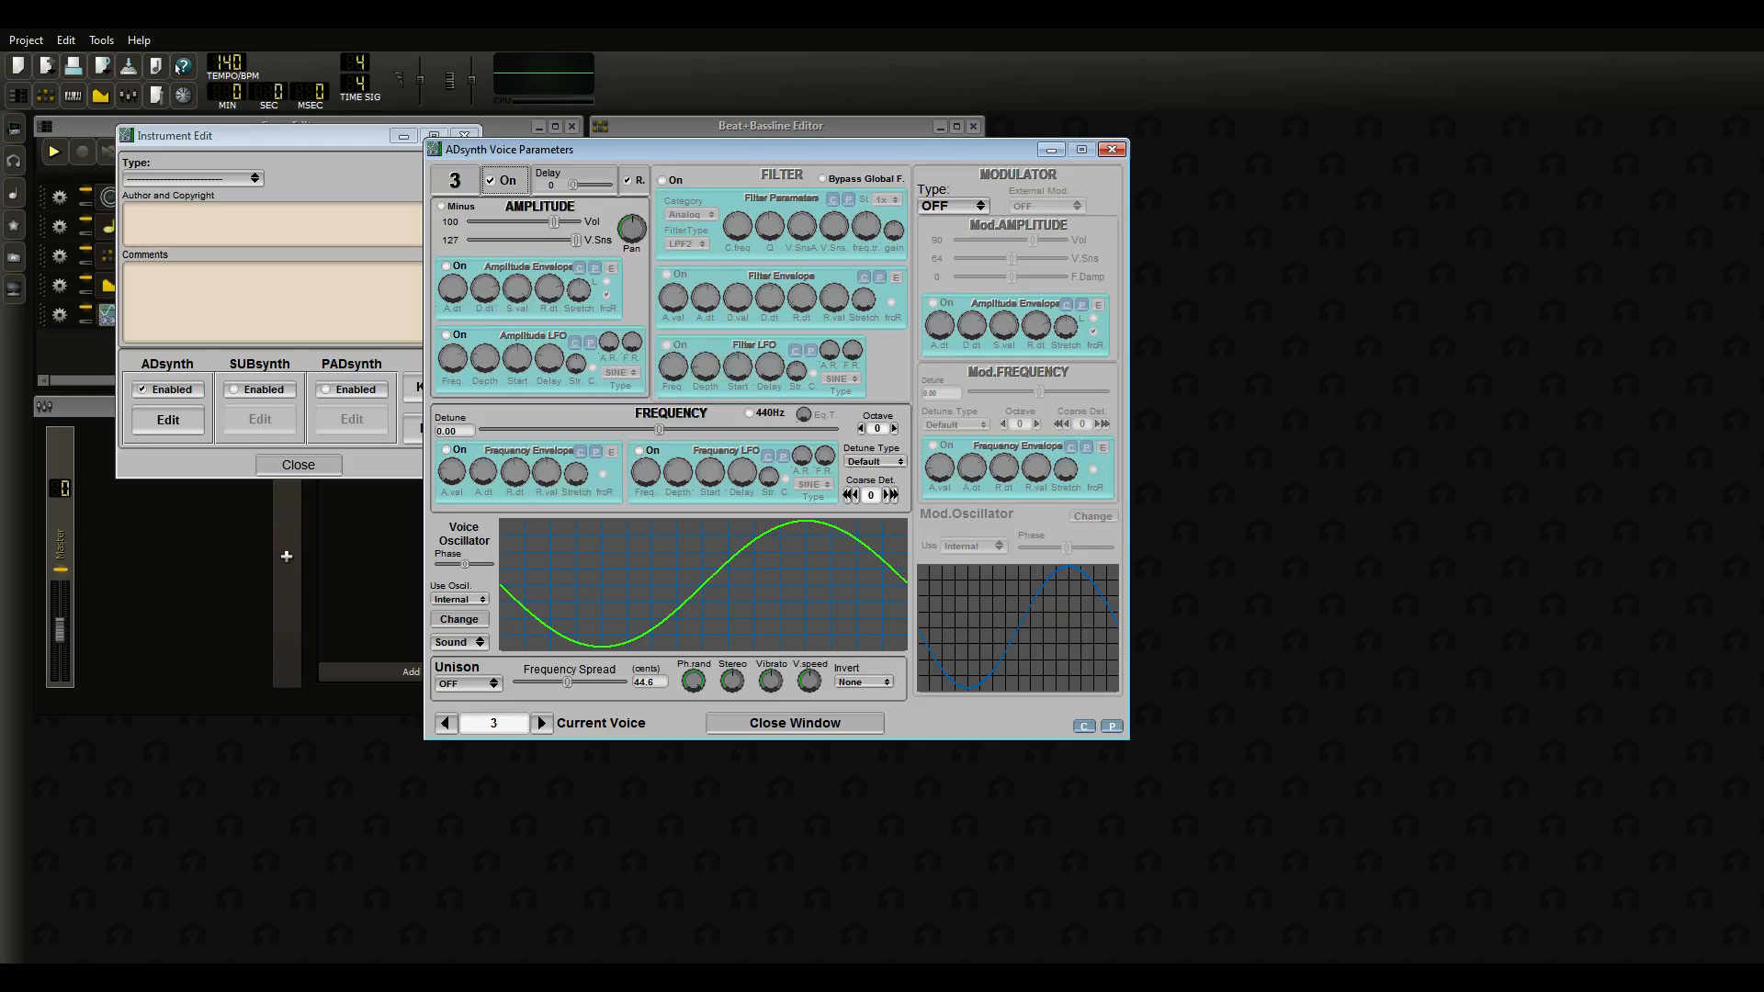
left_click(458, 619)
left_click(404, 321)
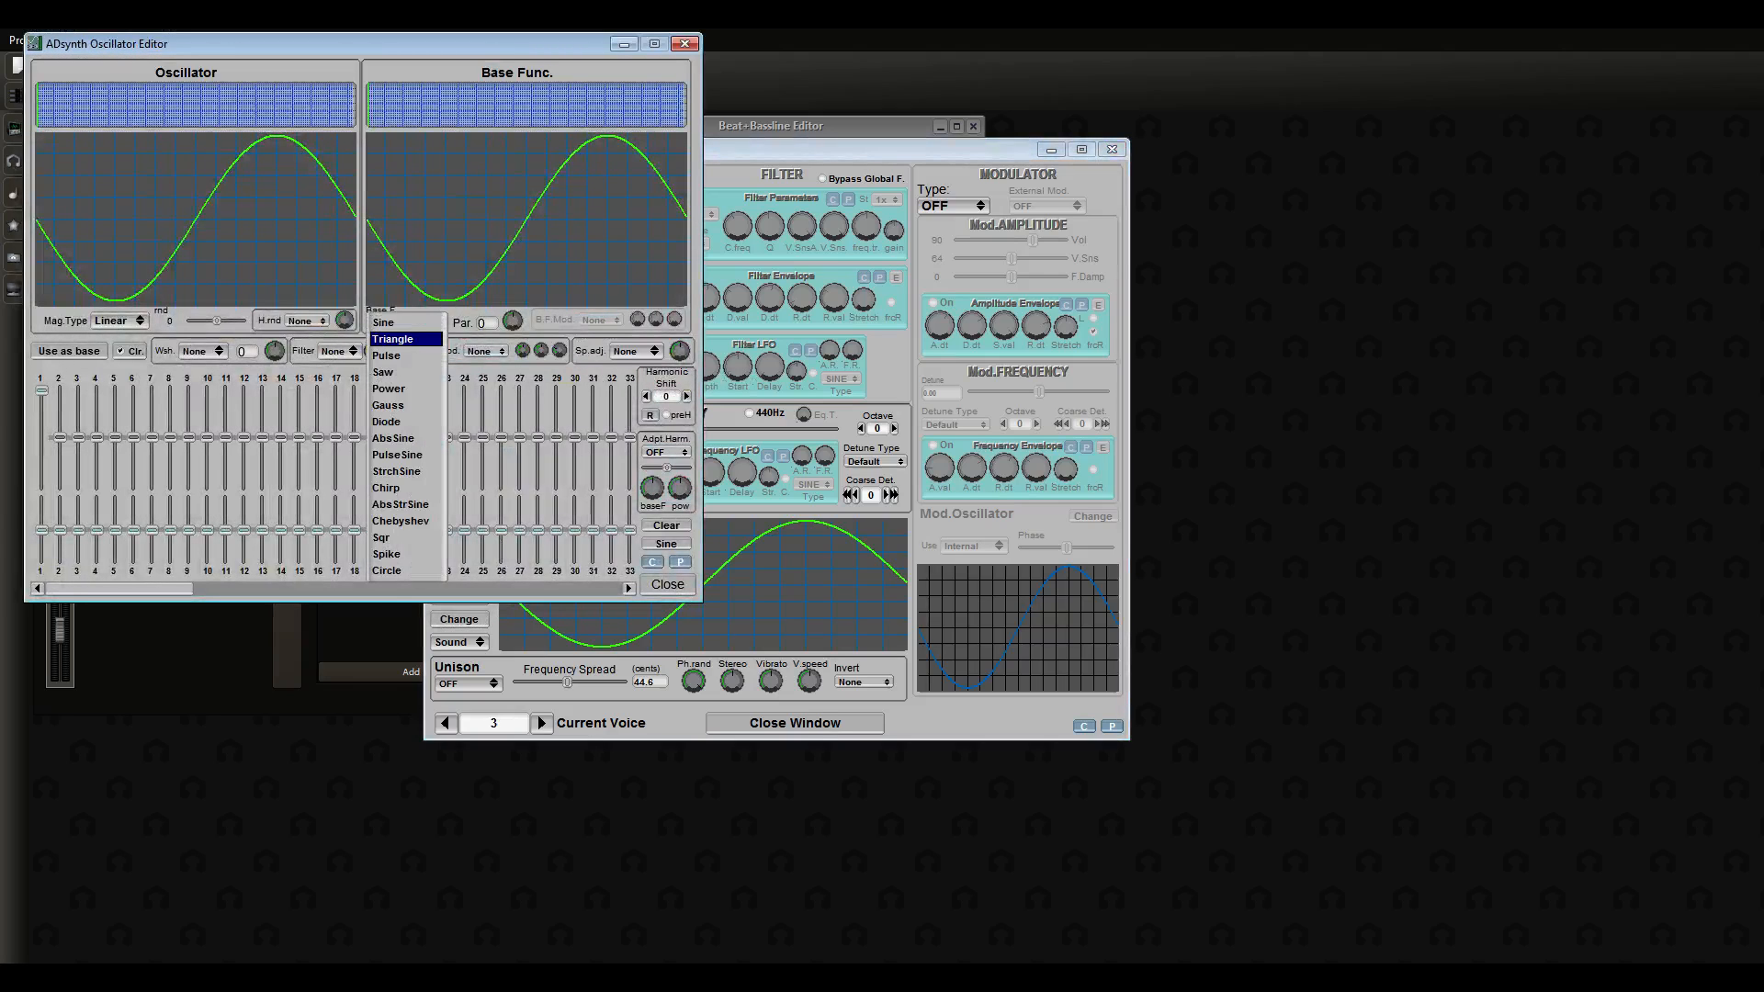
left_click(393, 339)
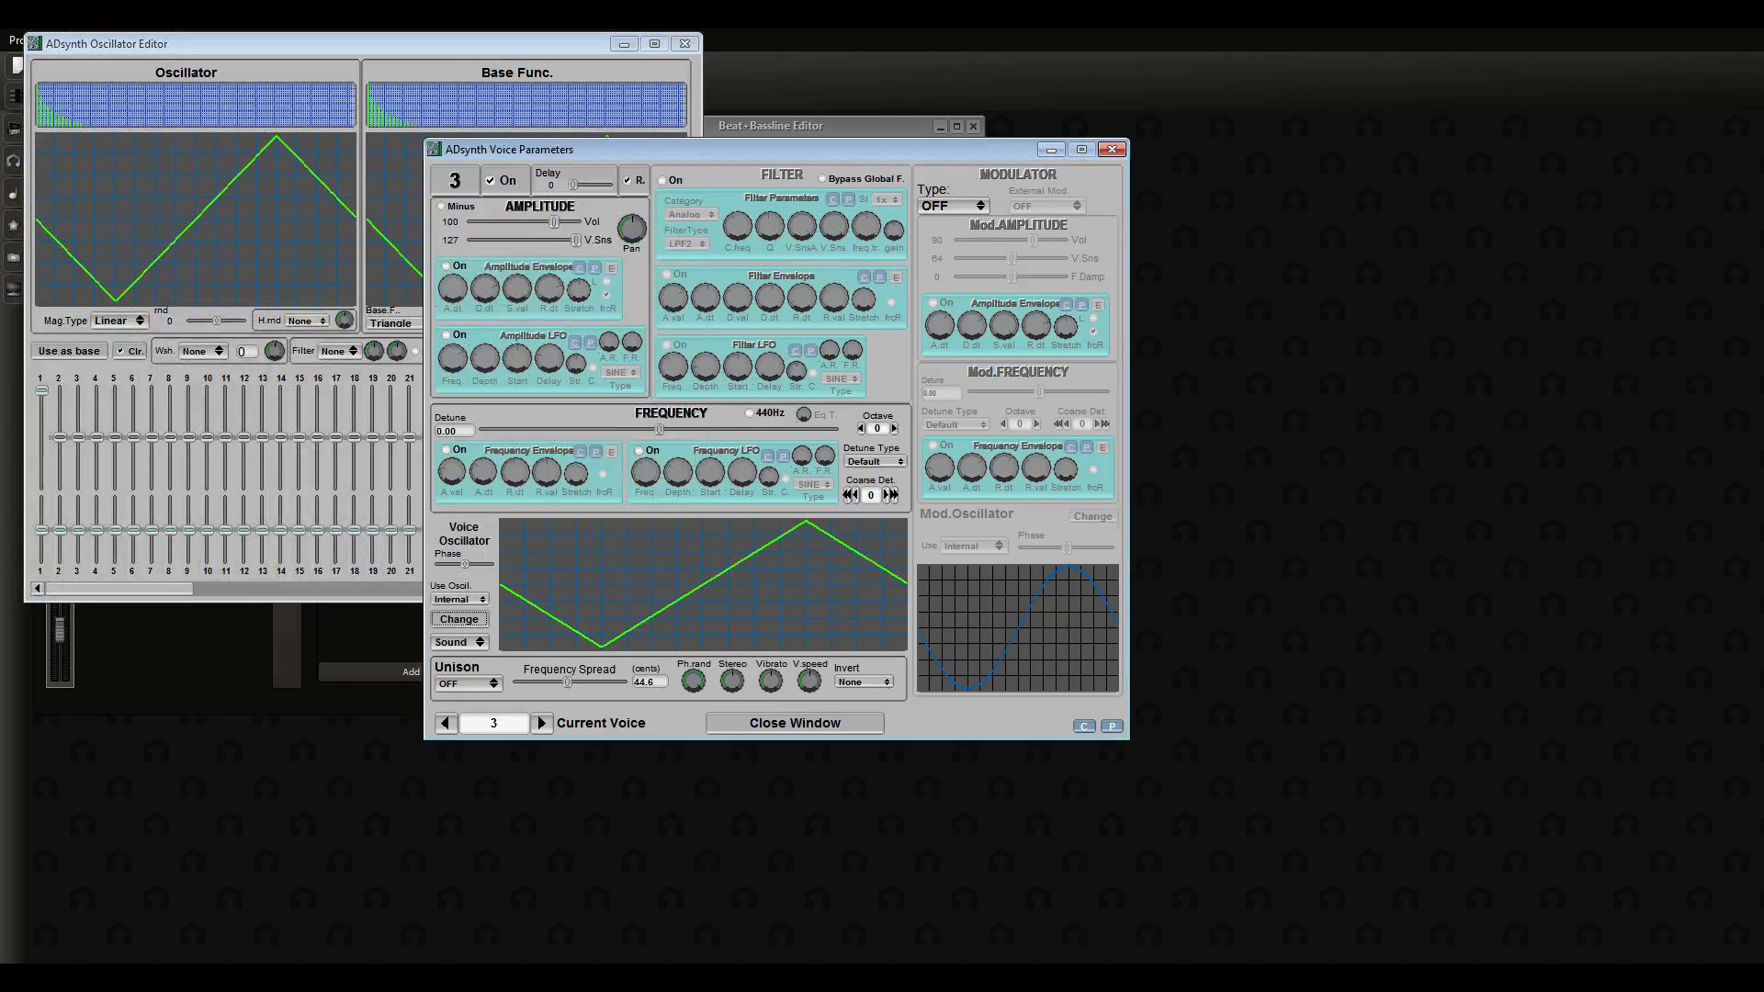
left_click(364, 44)
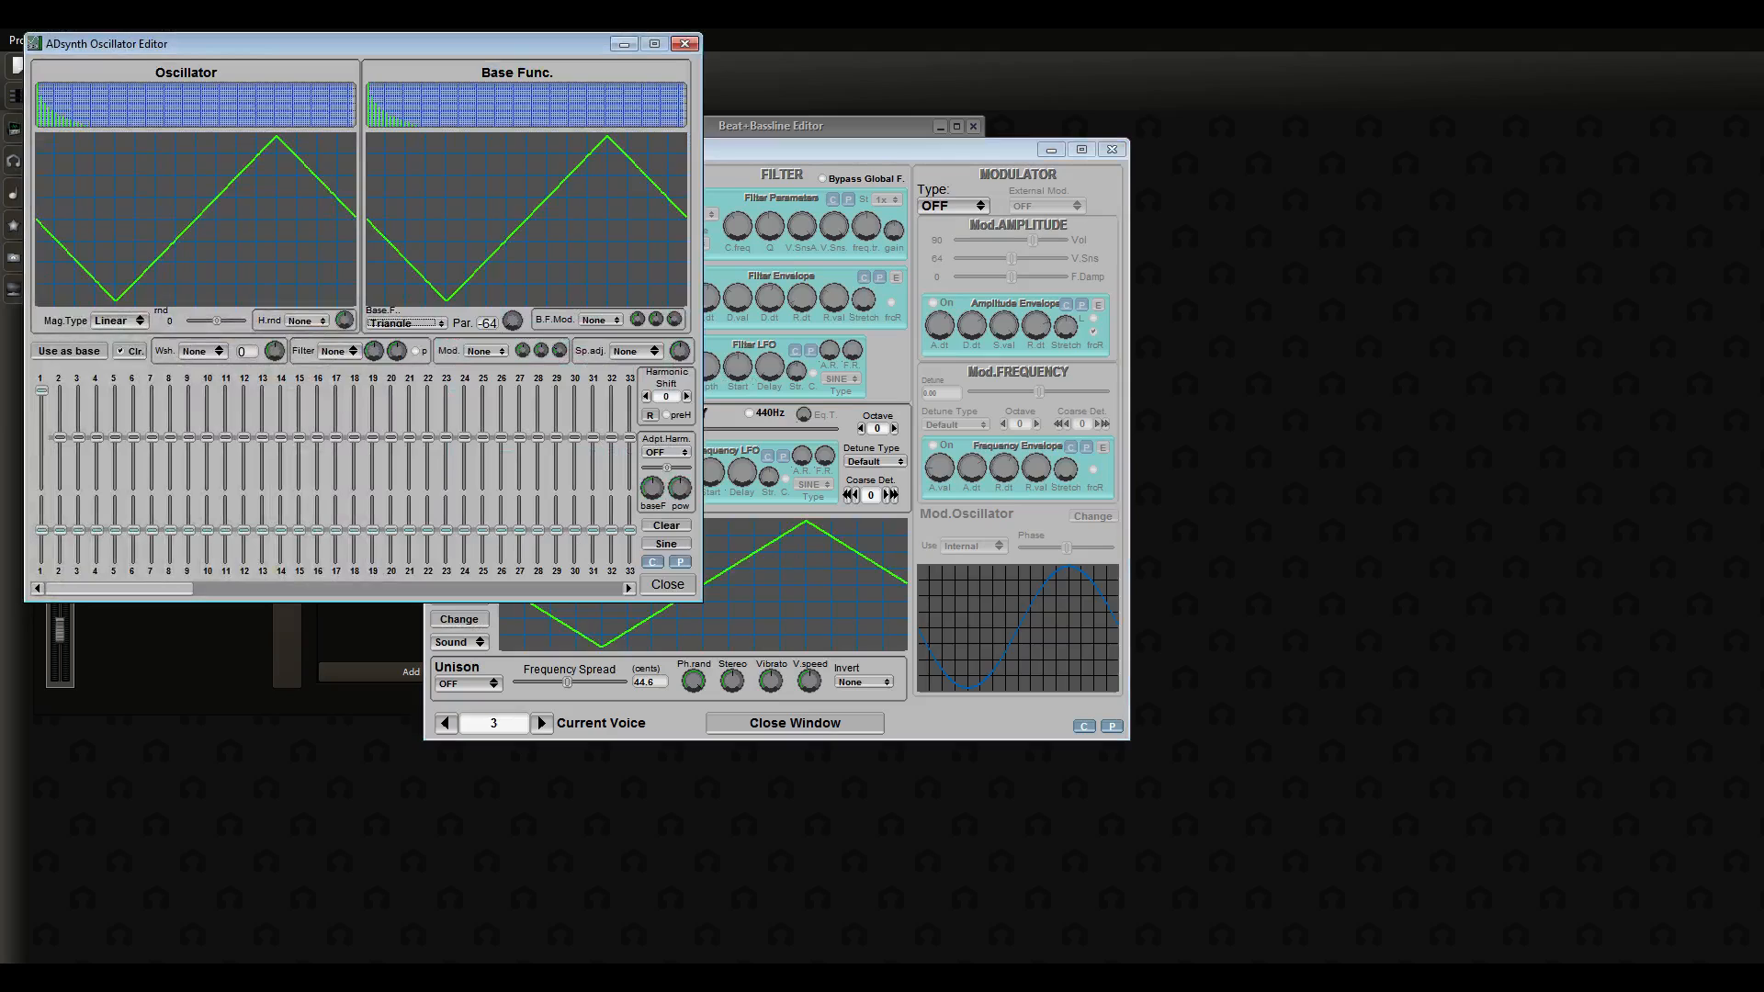
left_click(668, 585)
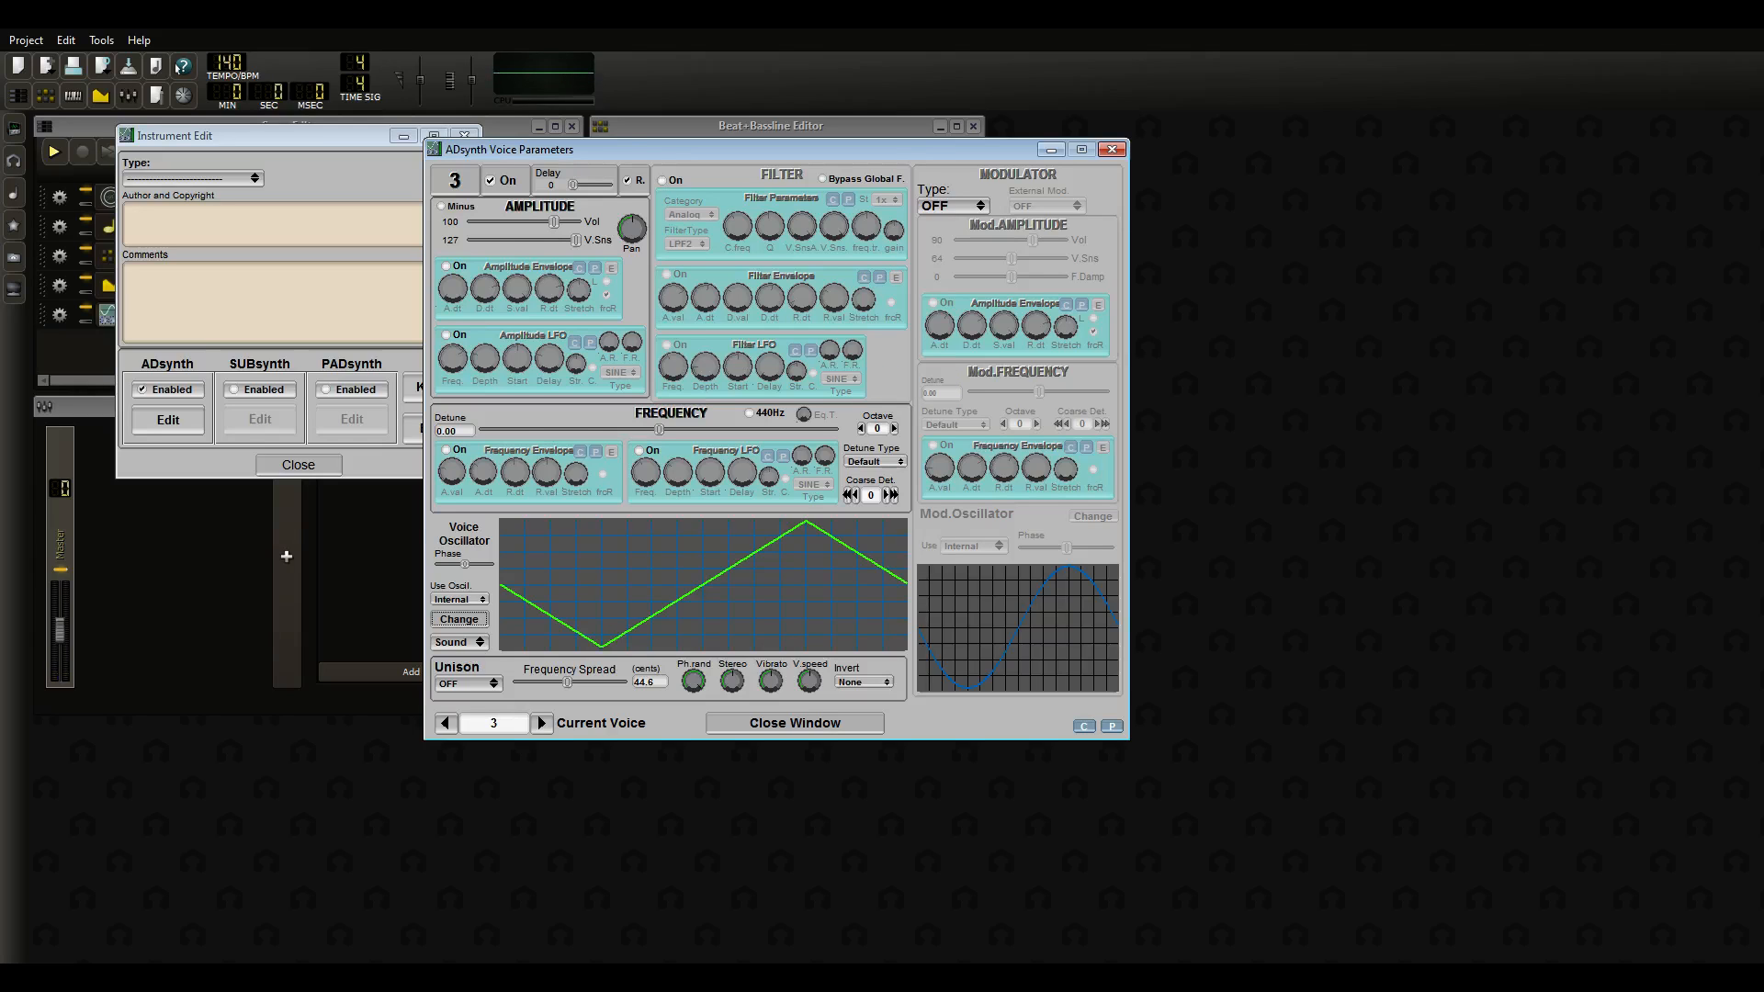
Close the synth's editing windows and try out the FM Gain control on the ZynAddSubFX plugin
key("Escape")
key("Escape")
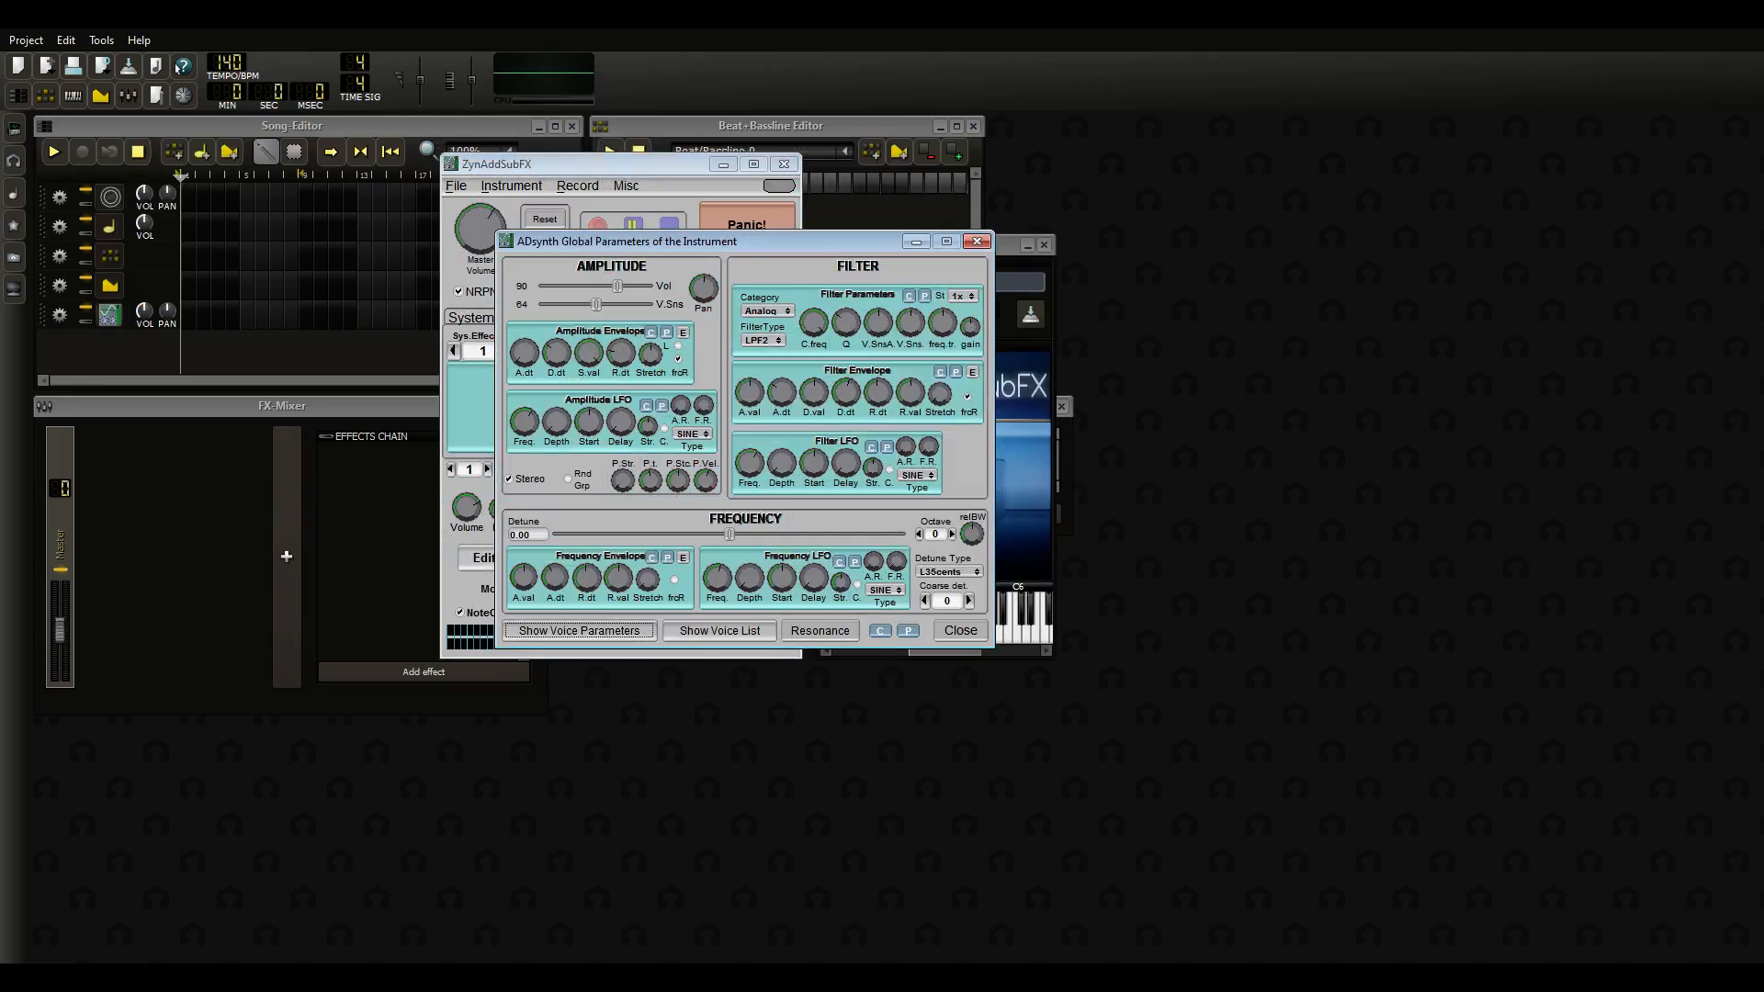
key("Escape")
key("Escape")
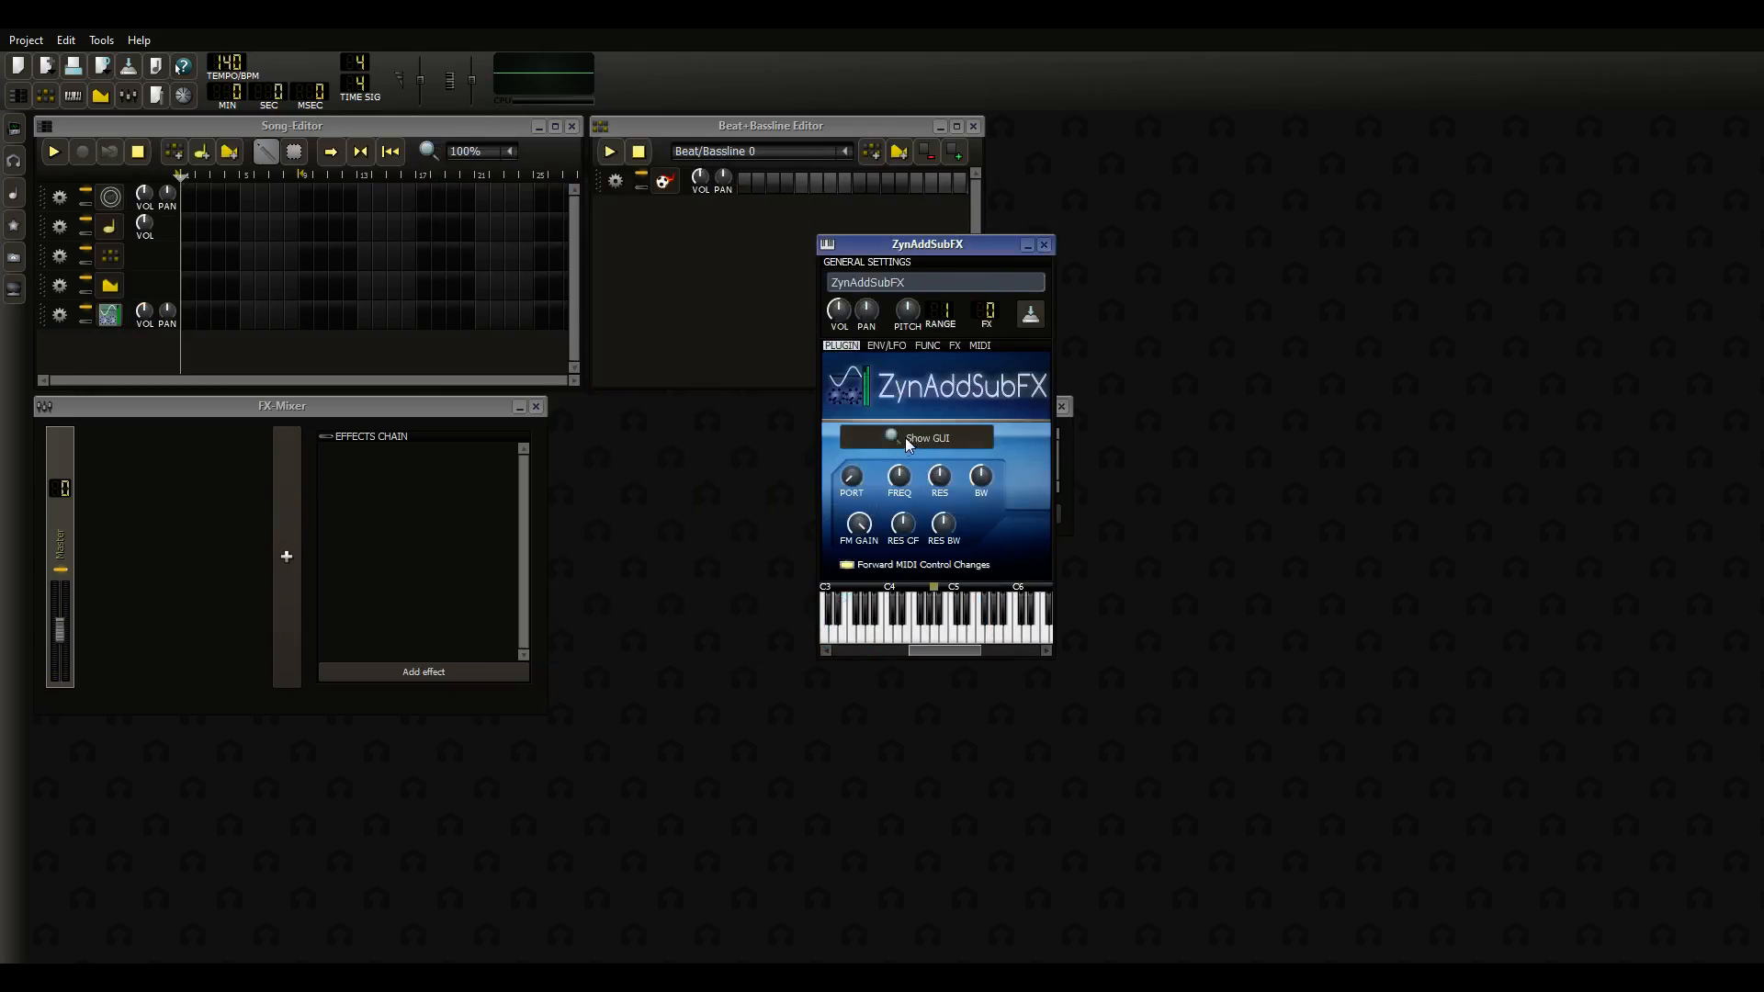
left_click_drag(936, 254, 861, 246)
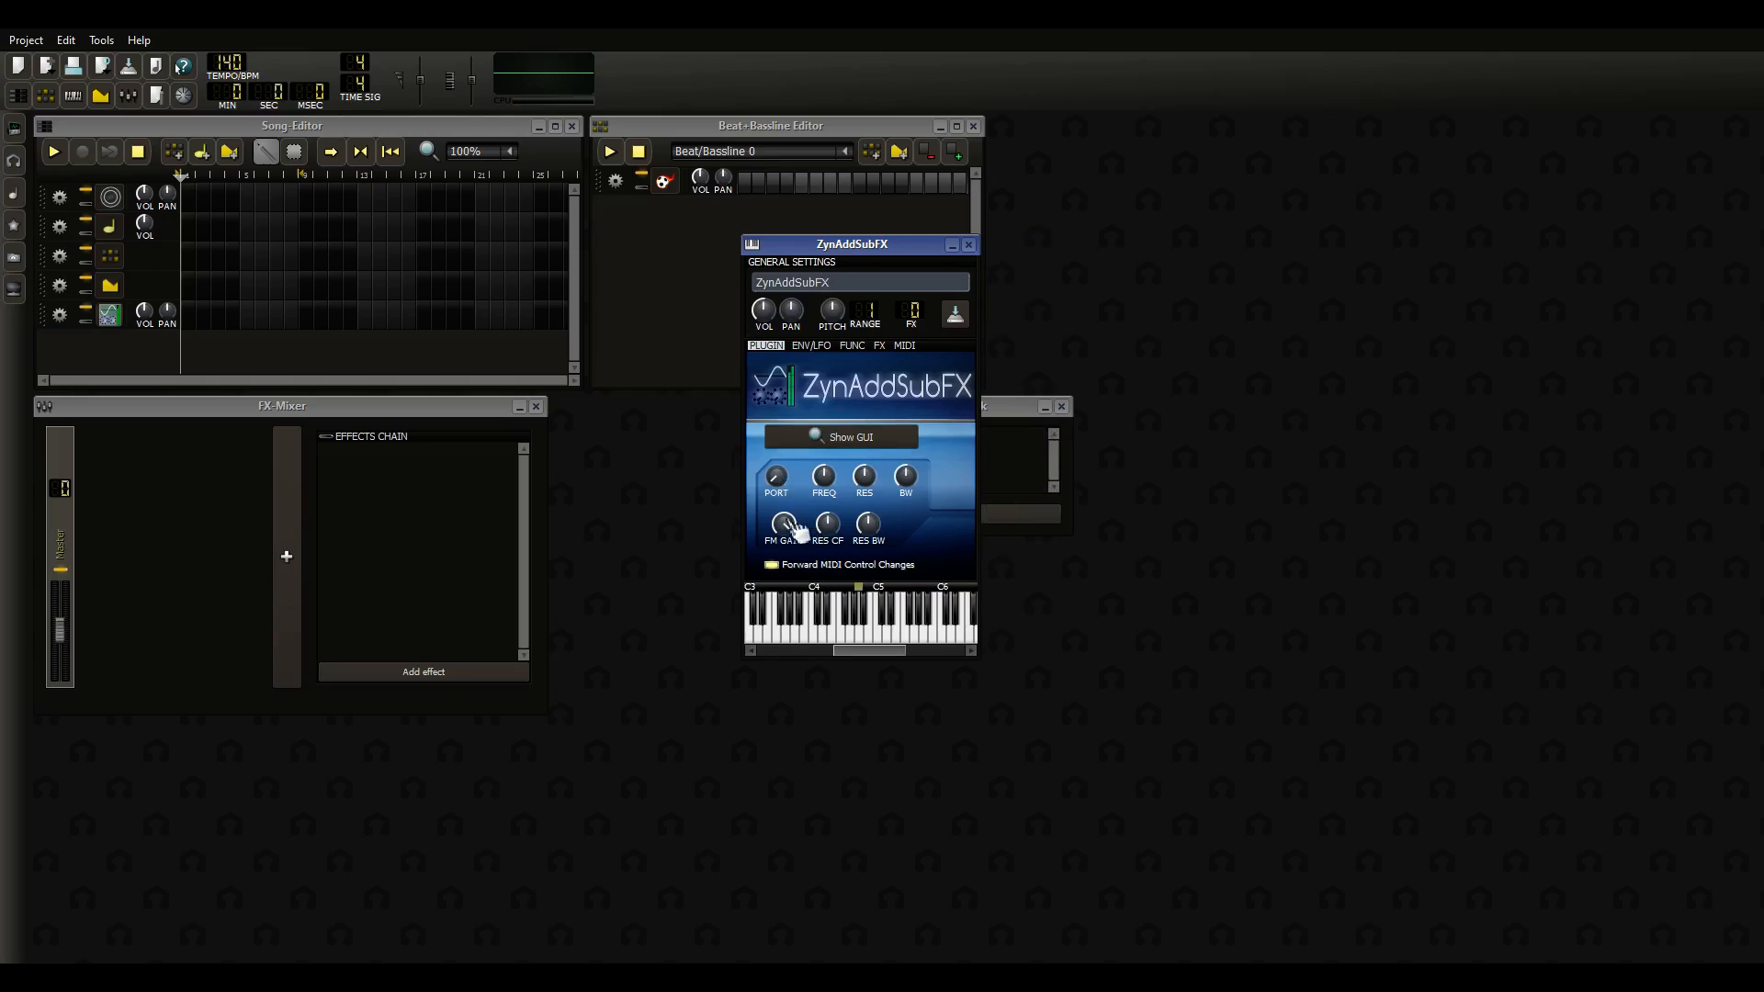
left_click_drag(784, 525, 796, 652)
Add a new FX-Mixer channel and route the ZynAddSubFX track to FX channel 1
left_click(283, 555)
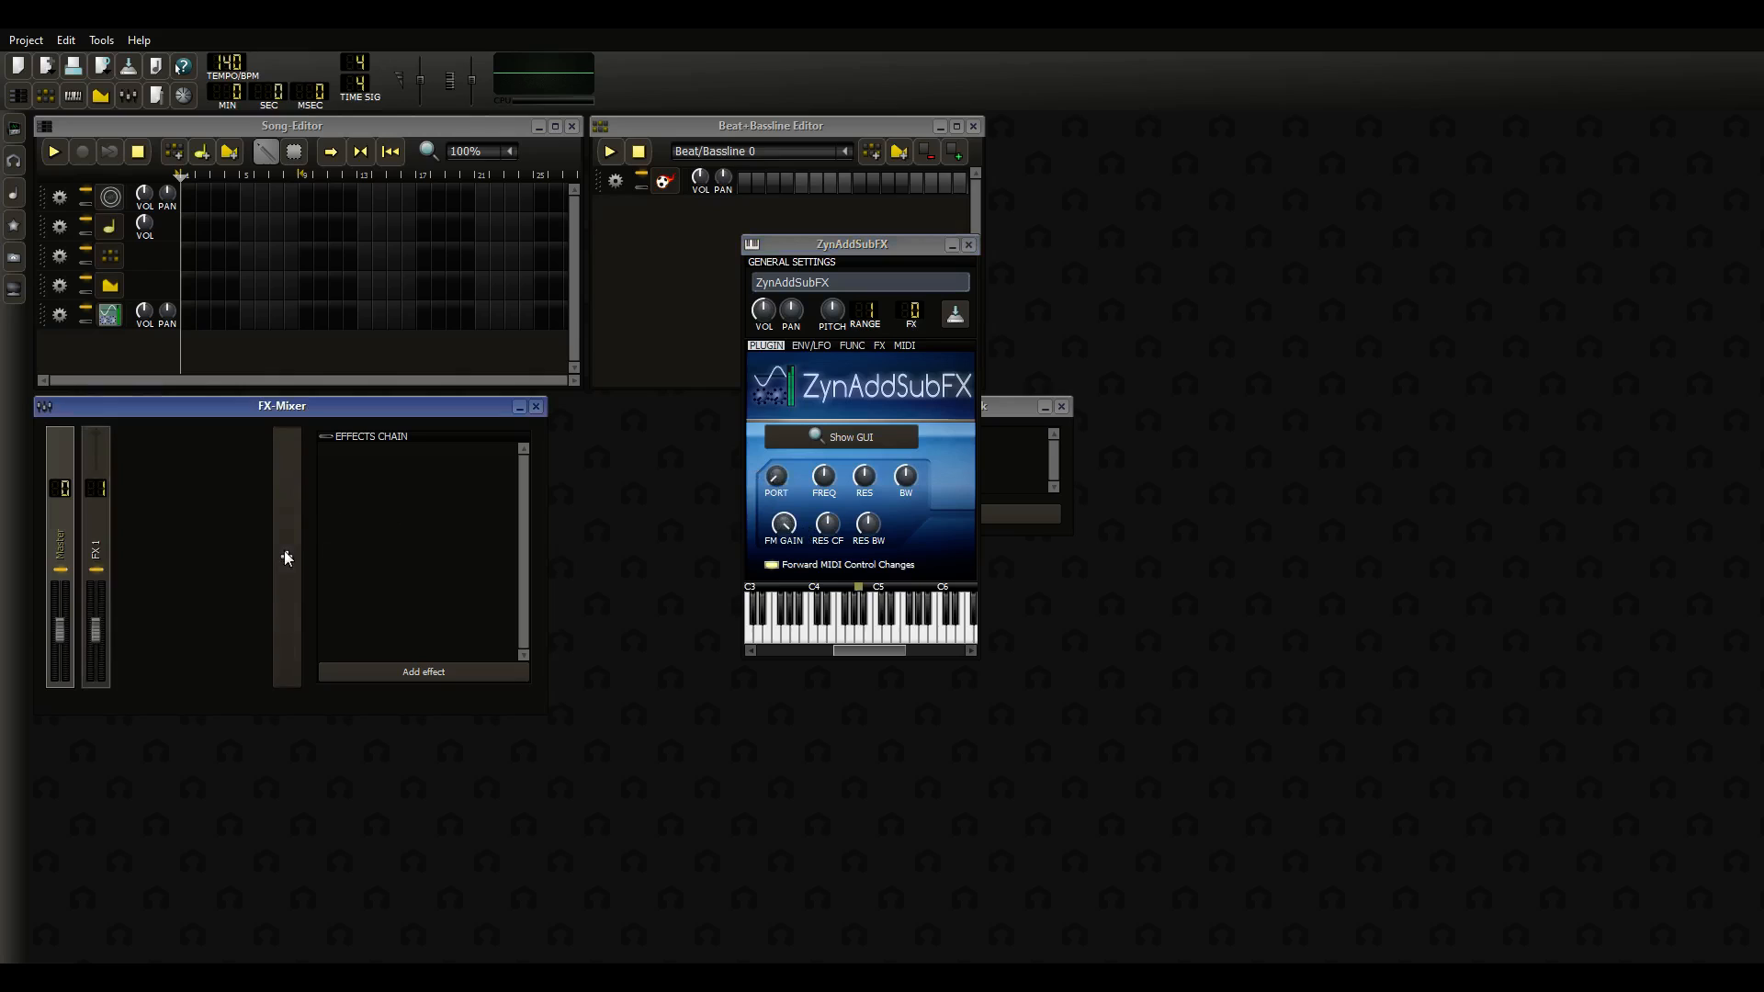
left_click(112, 551)
left_click(923, 333)
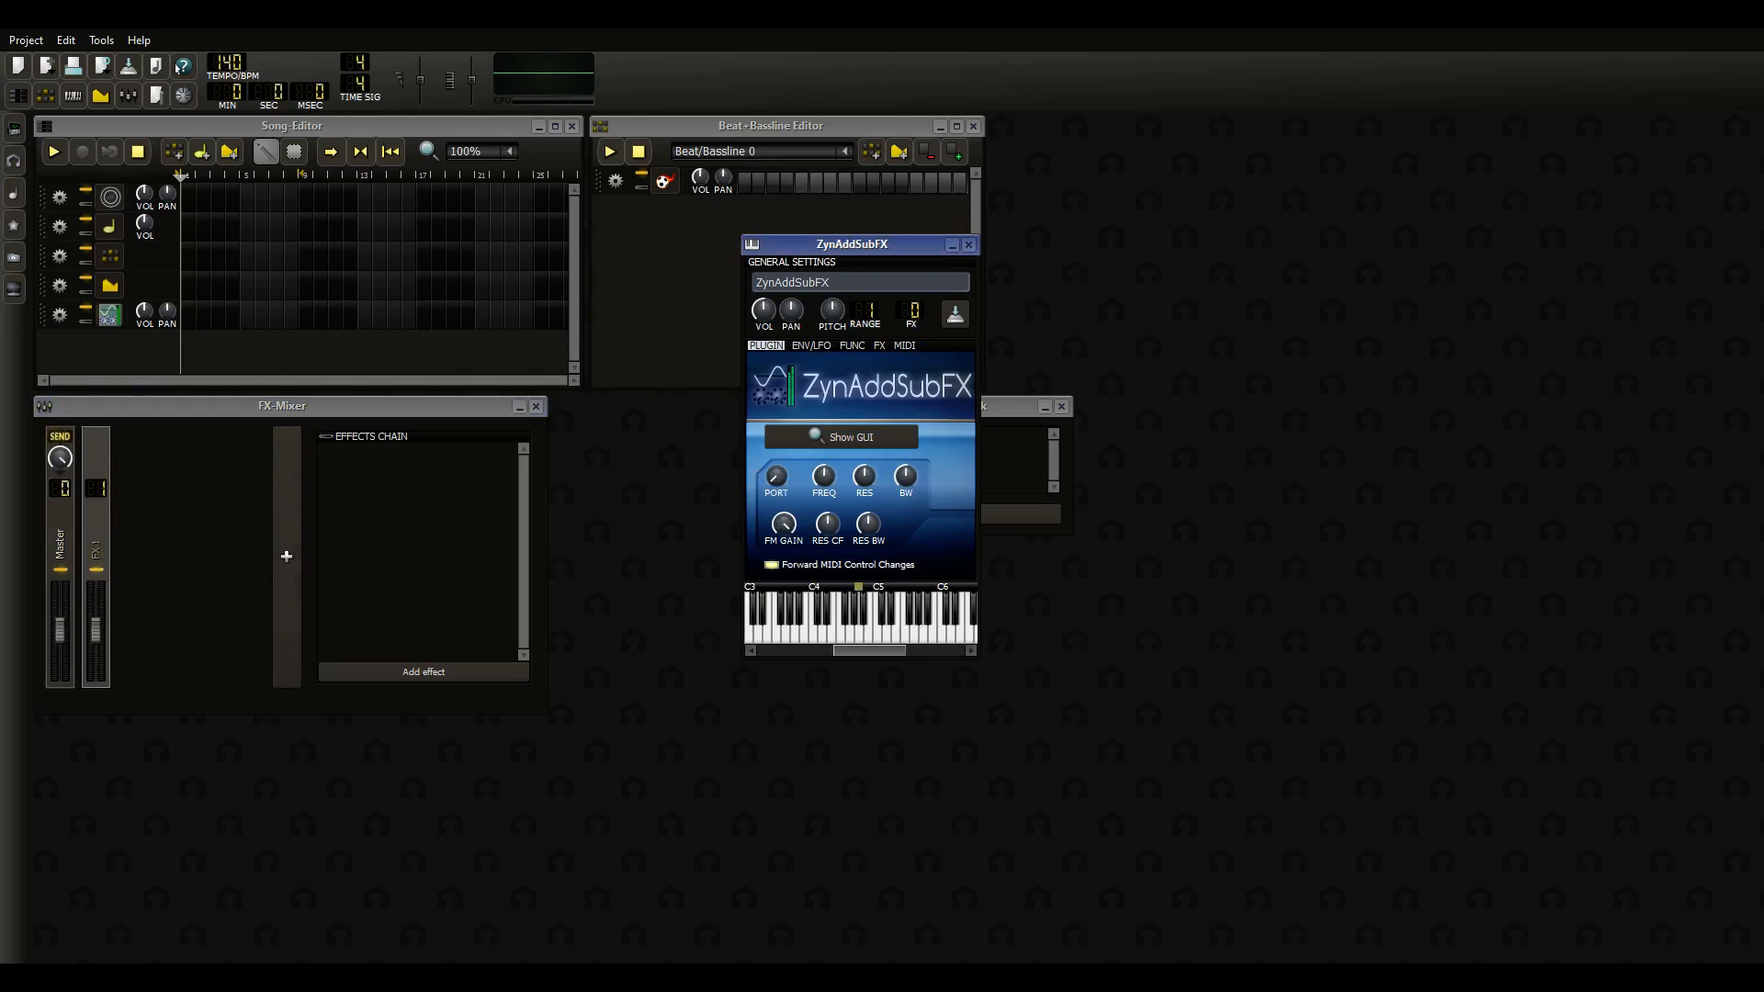
left_click_drag(917, 311, 916, 302)
Add the LADSPA Hard Limiter to the FX 1 effects chain and adjust its dB limit
left_click(423, 671)
type("limiter")
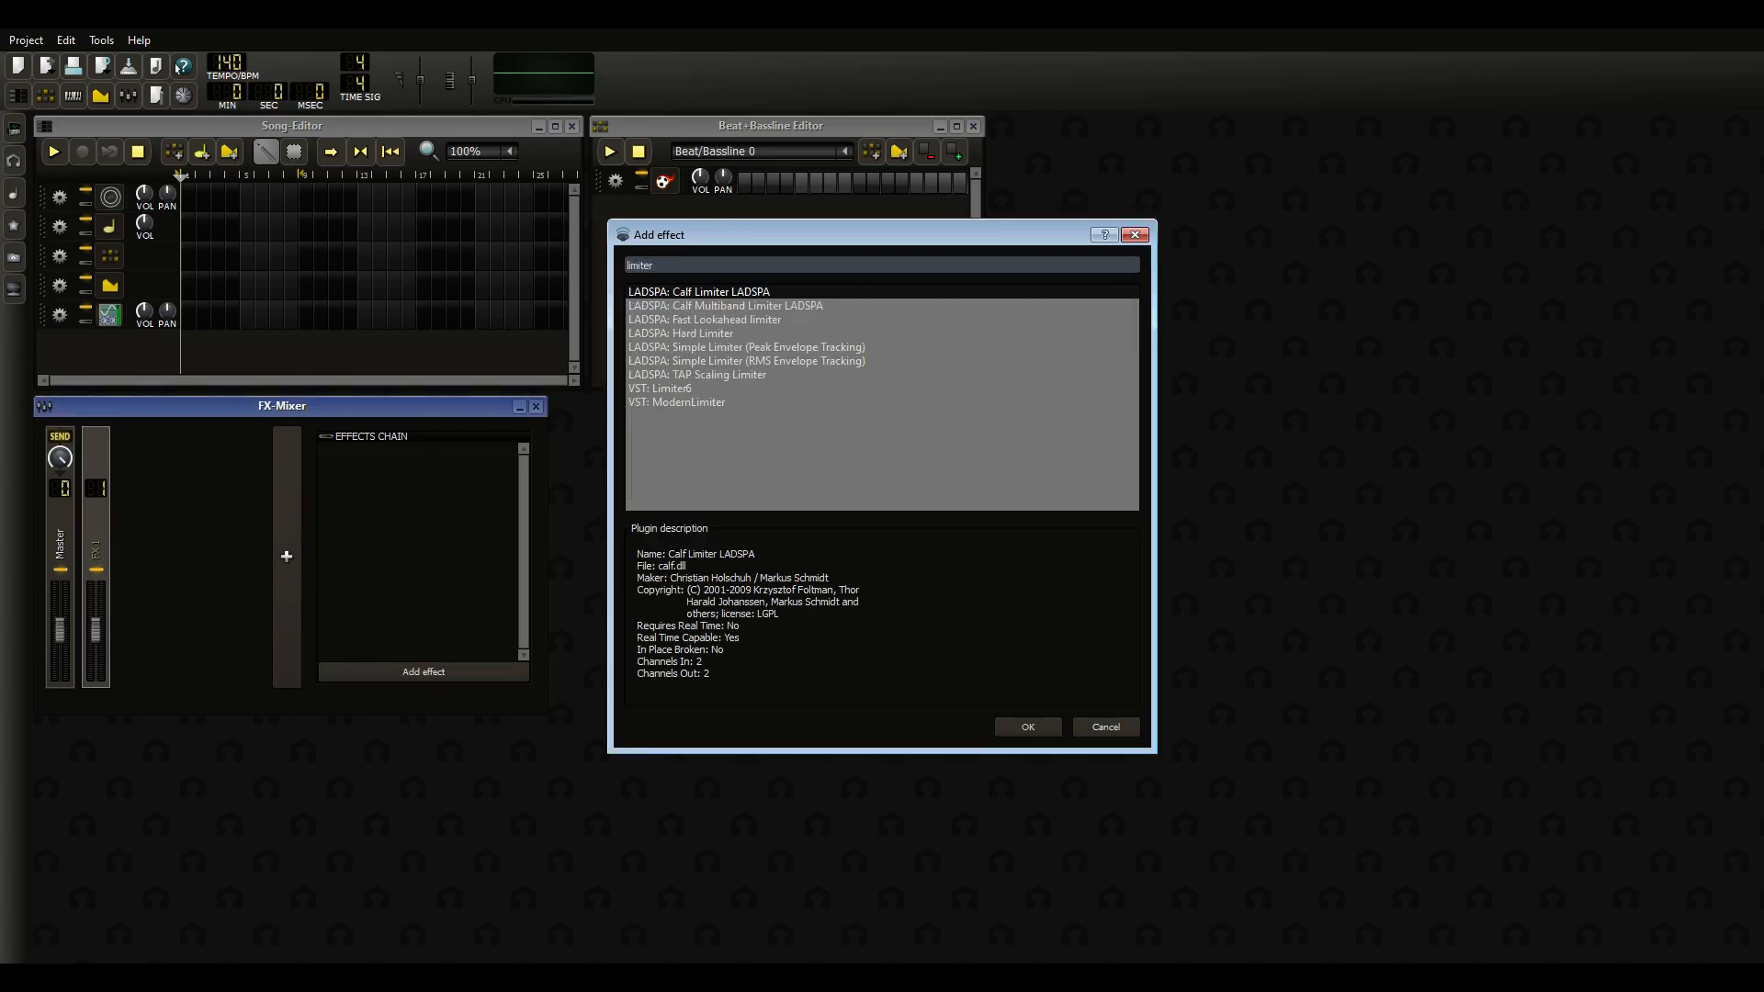
double_click(665, 332)
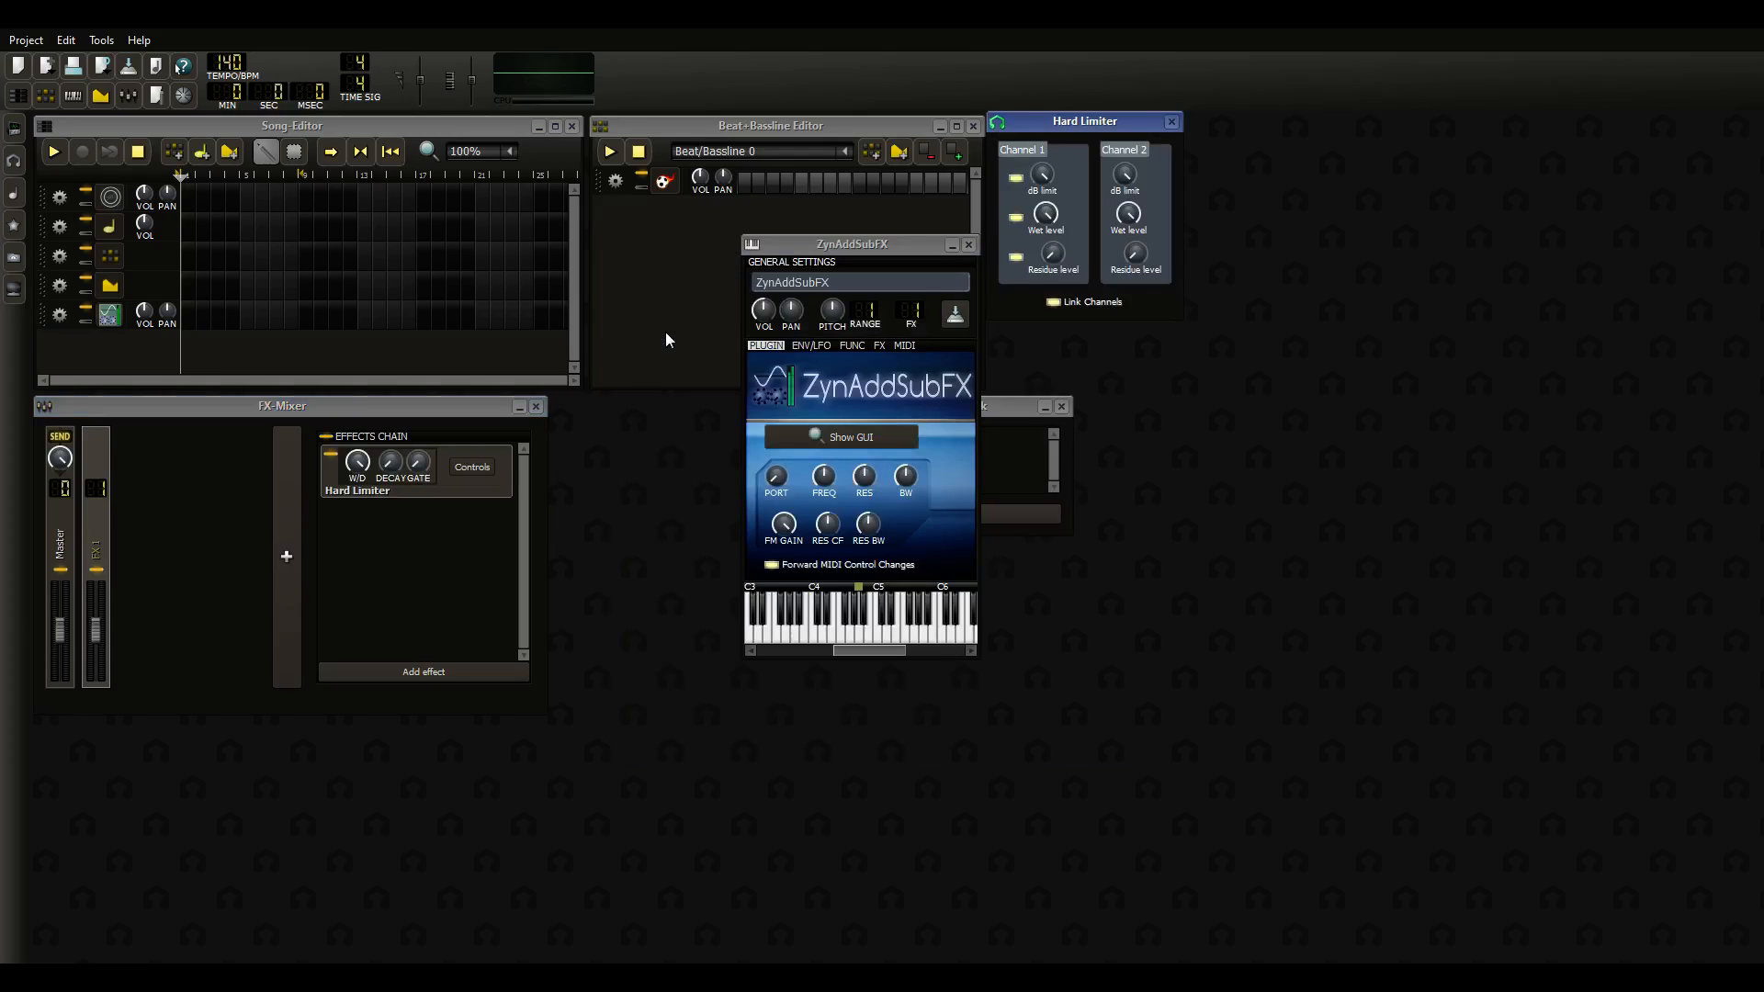
left_click(1057, 171)
left_click_drag(1056, 172, 1056, 176)
left_click(486, 477)
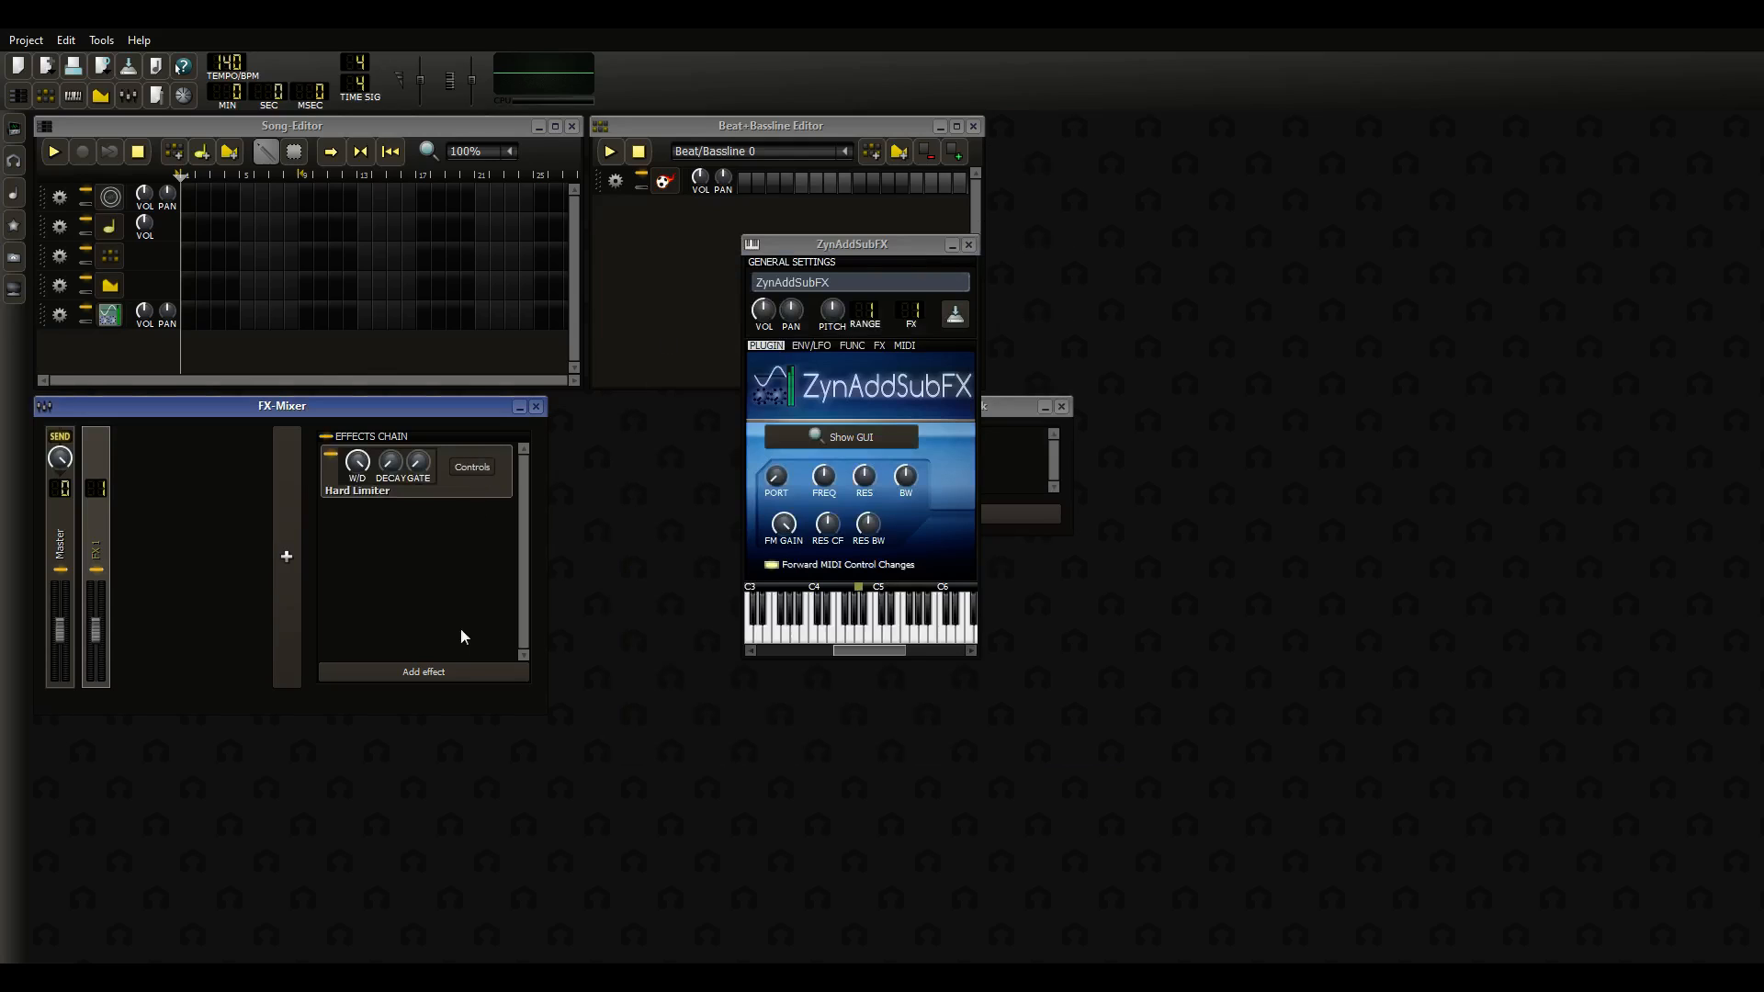
Add a BassBooster to the FX 1 effects chain and move it above the Hard Limiter
left_click(440, 674)
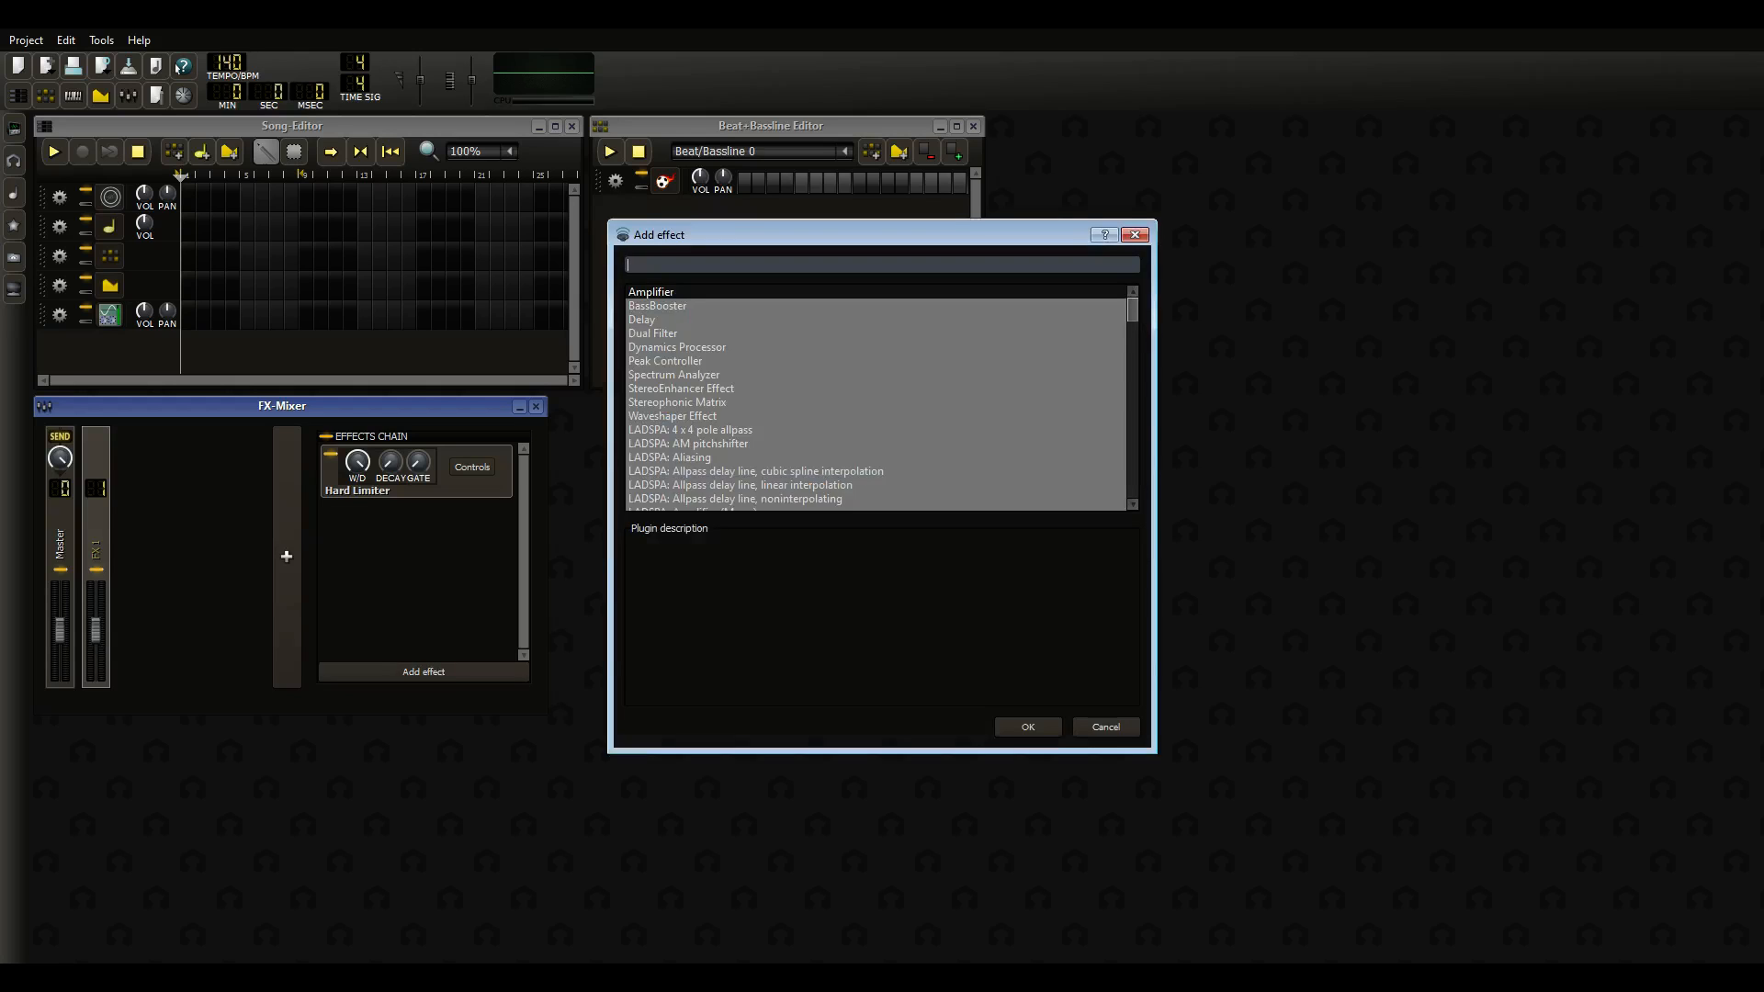
key("Down")
key("Return")
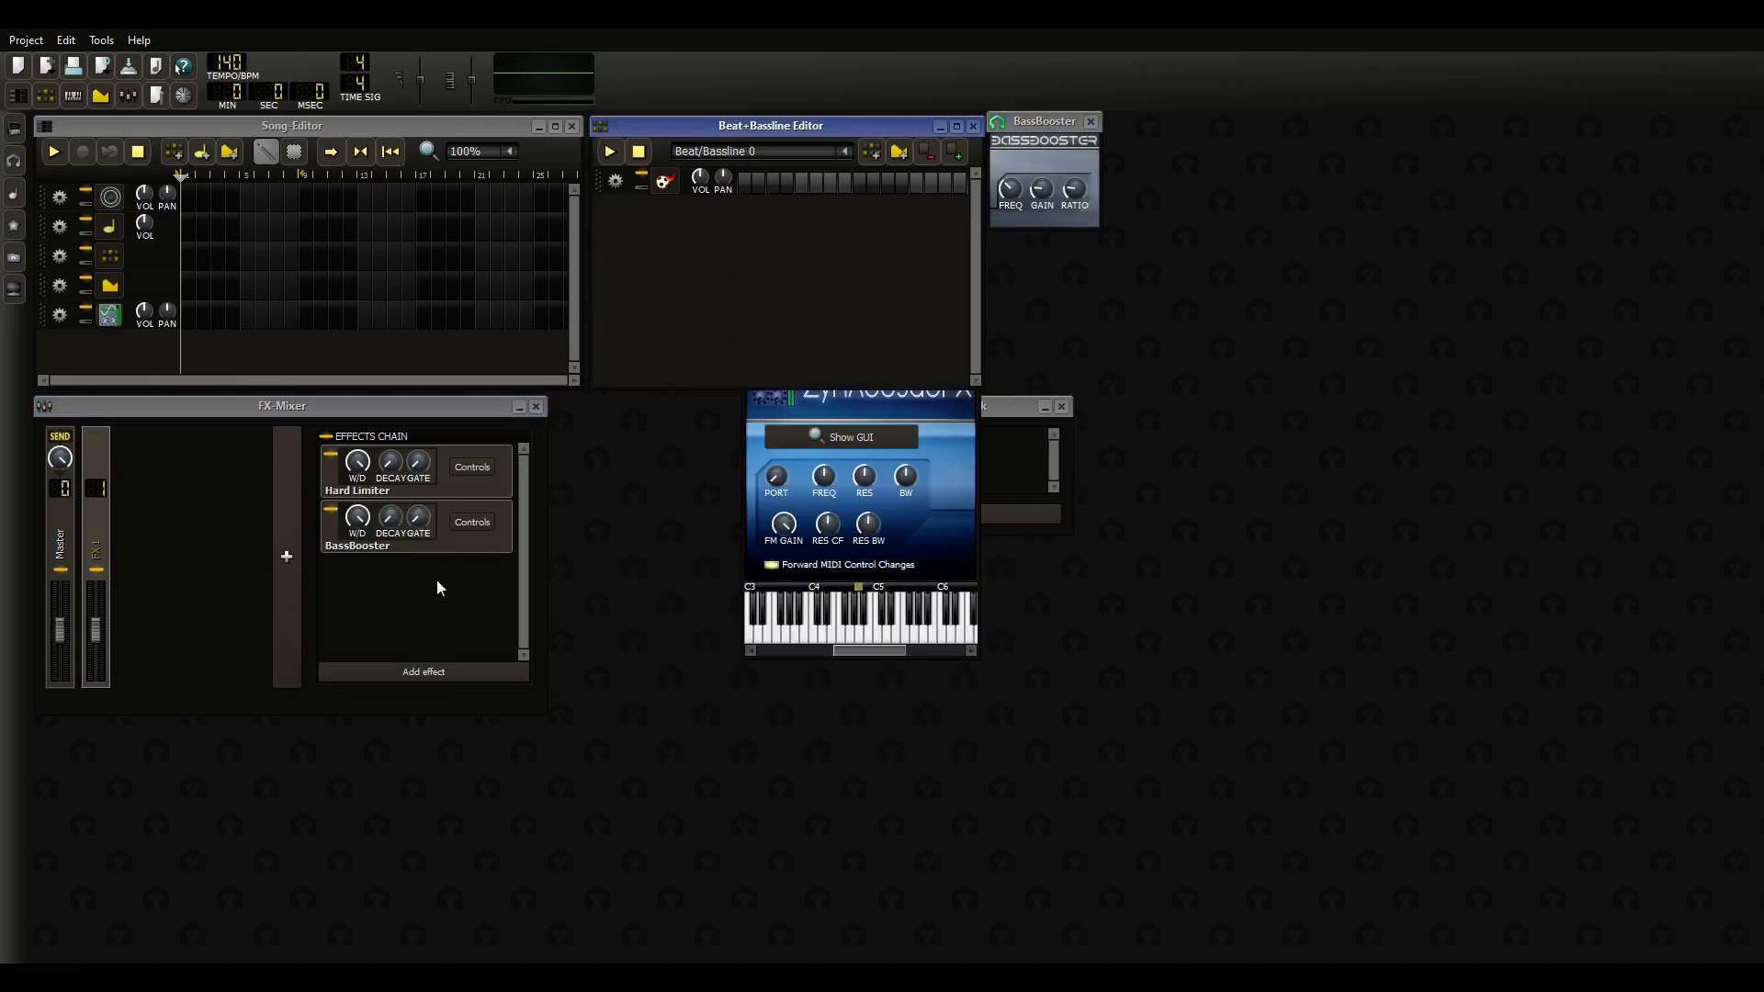
right_click(463, 541)
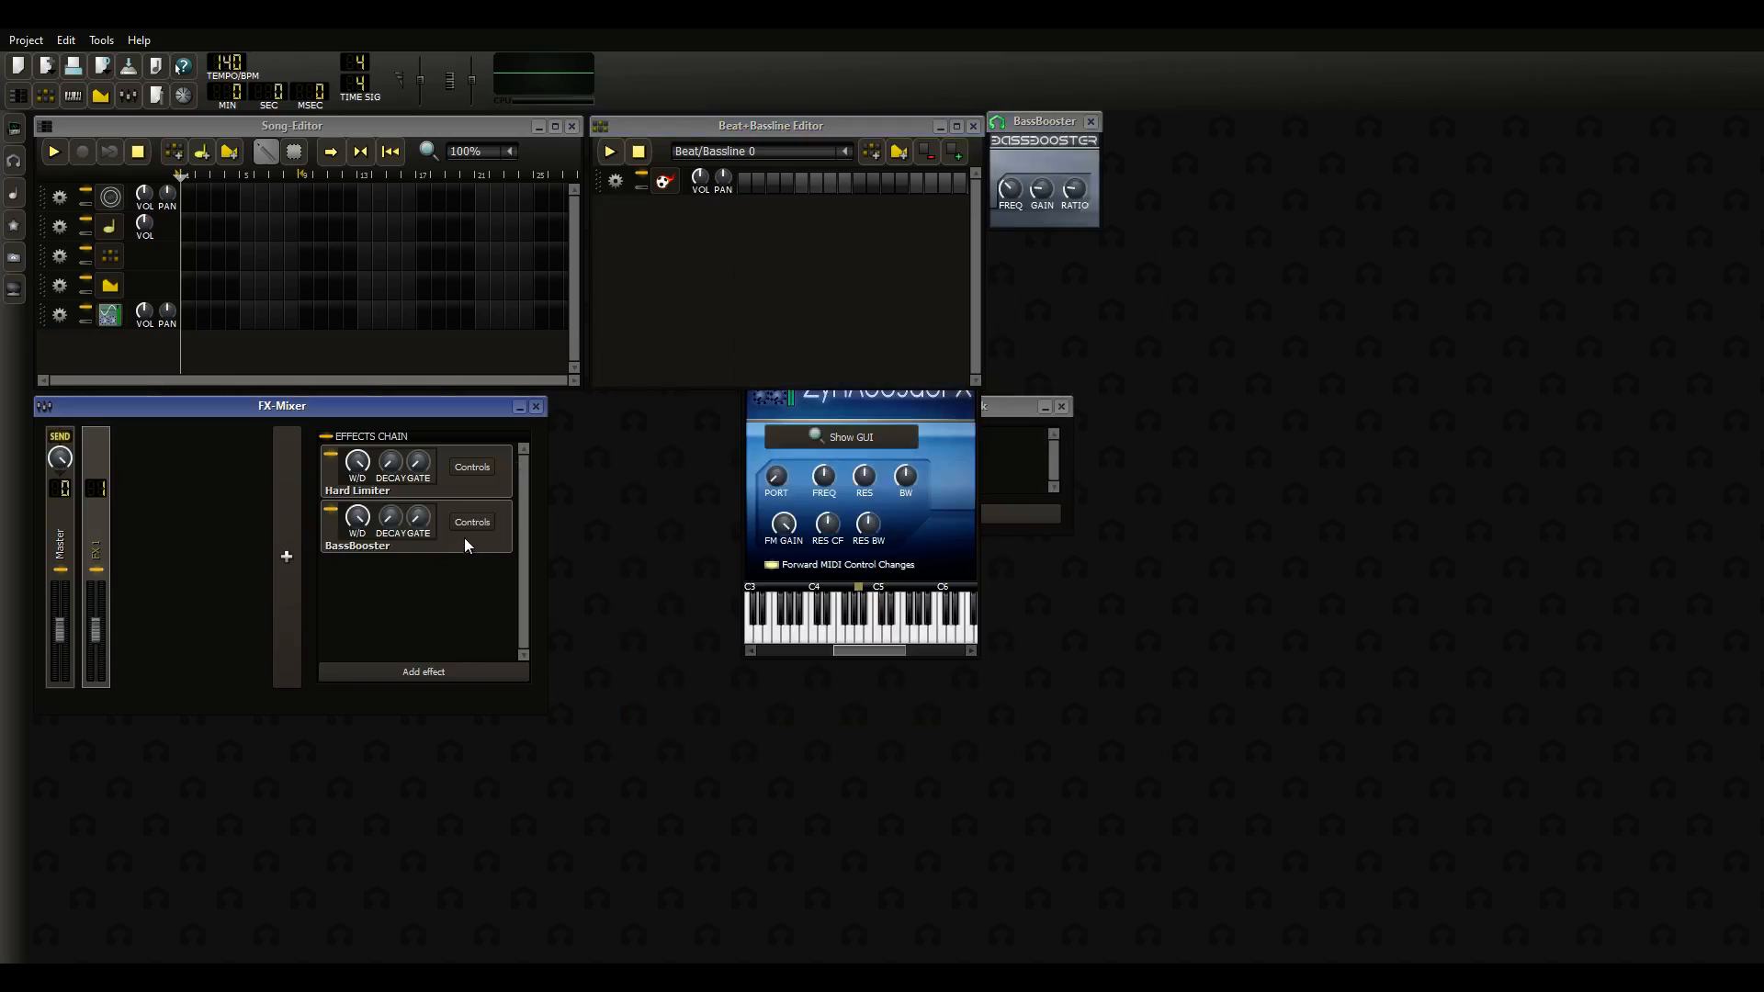
left_click(506, 576)
left_click_drag(1027, 122, 1072, 181)
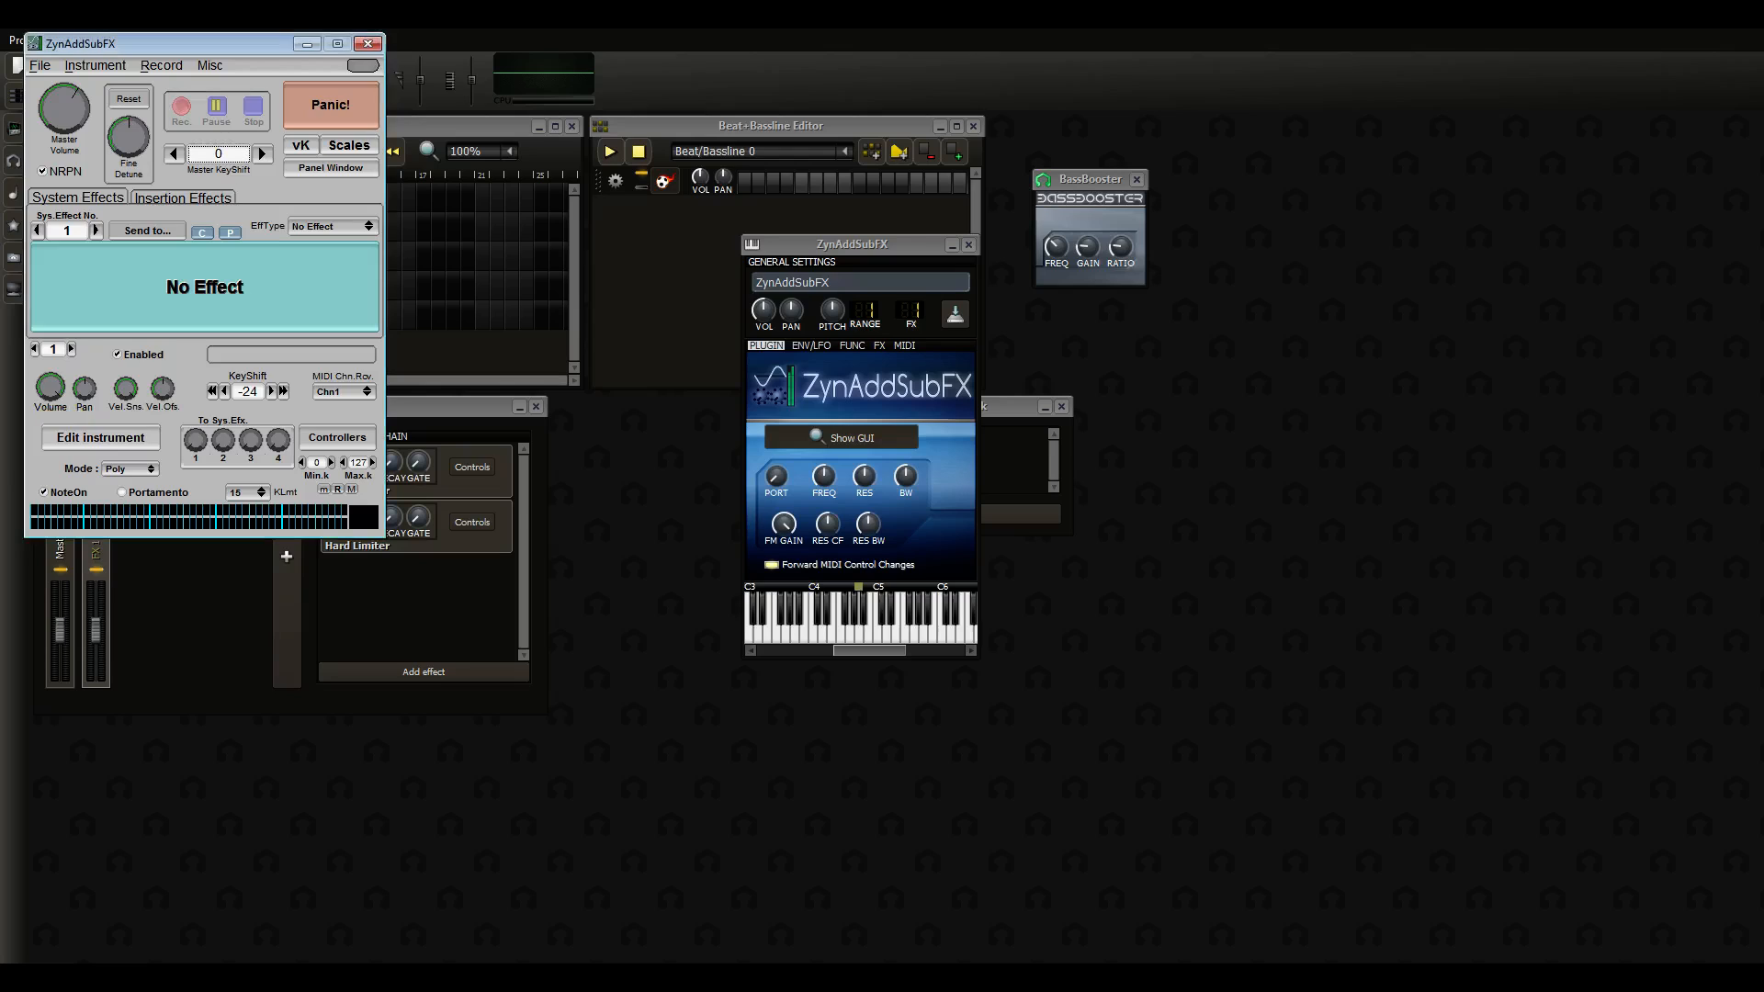
Hide the ZynAddSubFX editor window and reposition the BassBooster controls next to the plugin window
left_click(836, 439)
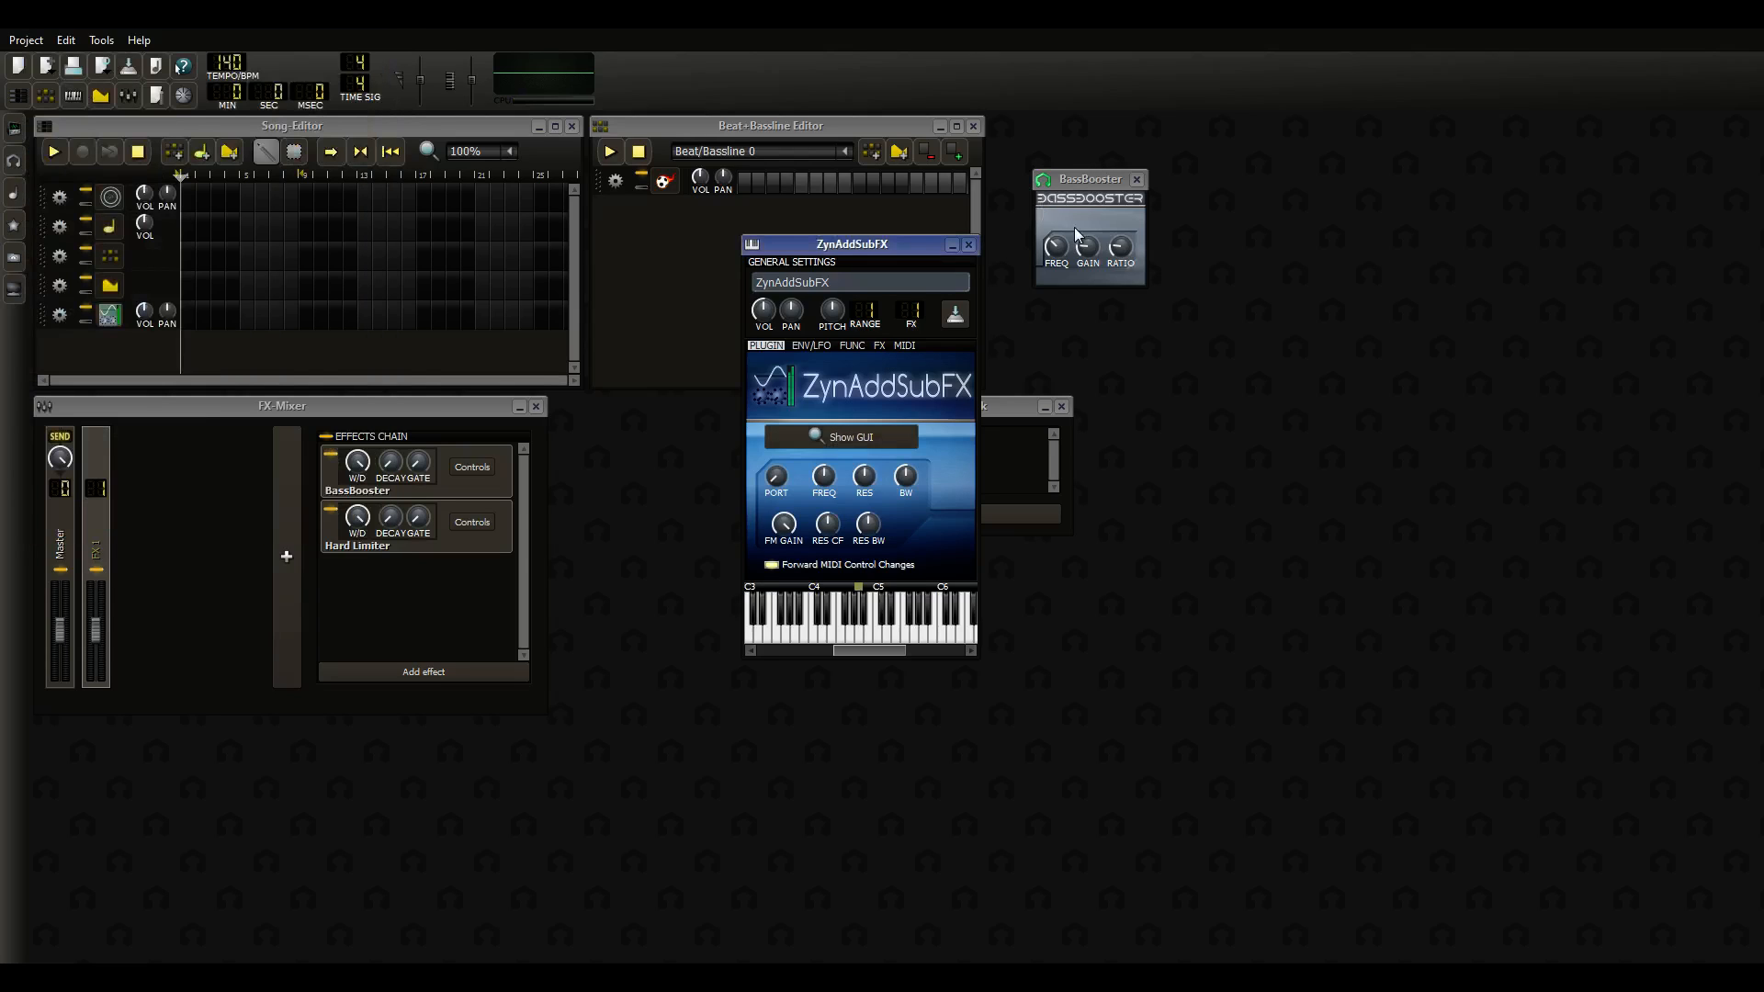
left_click_drag(1052, 190, 1064, 197)
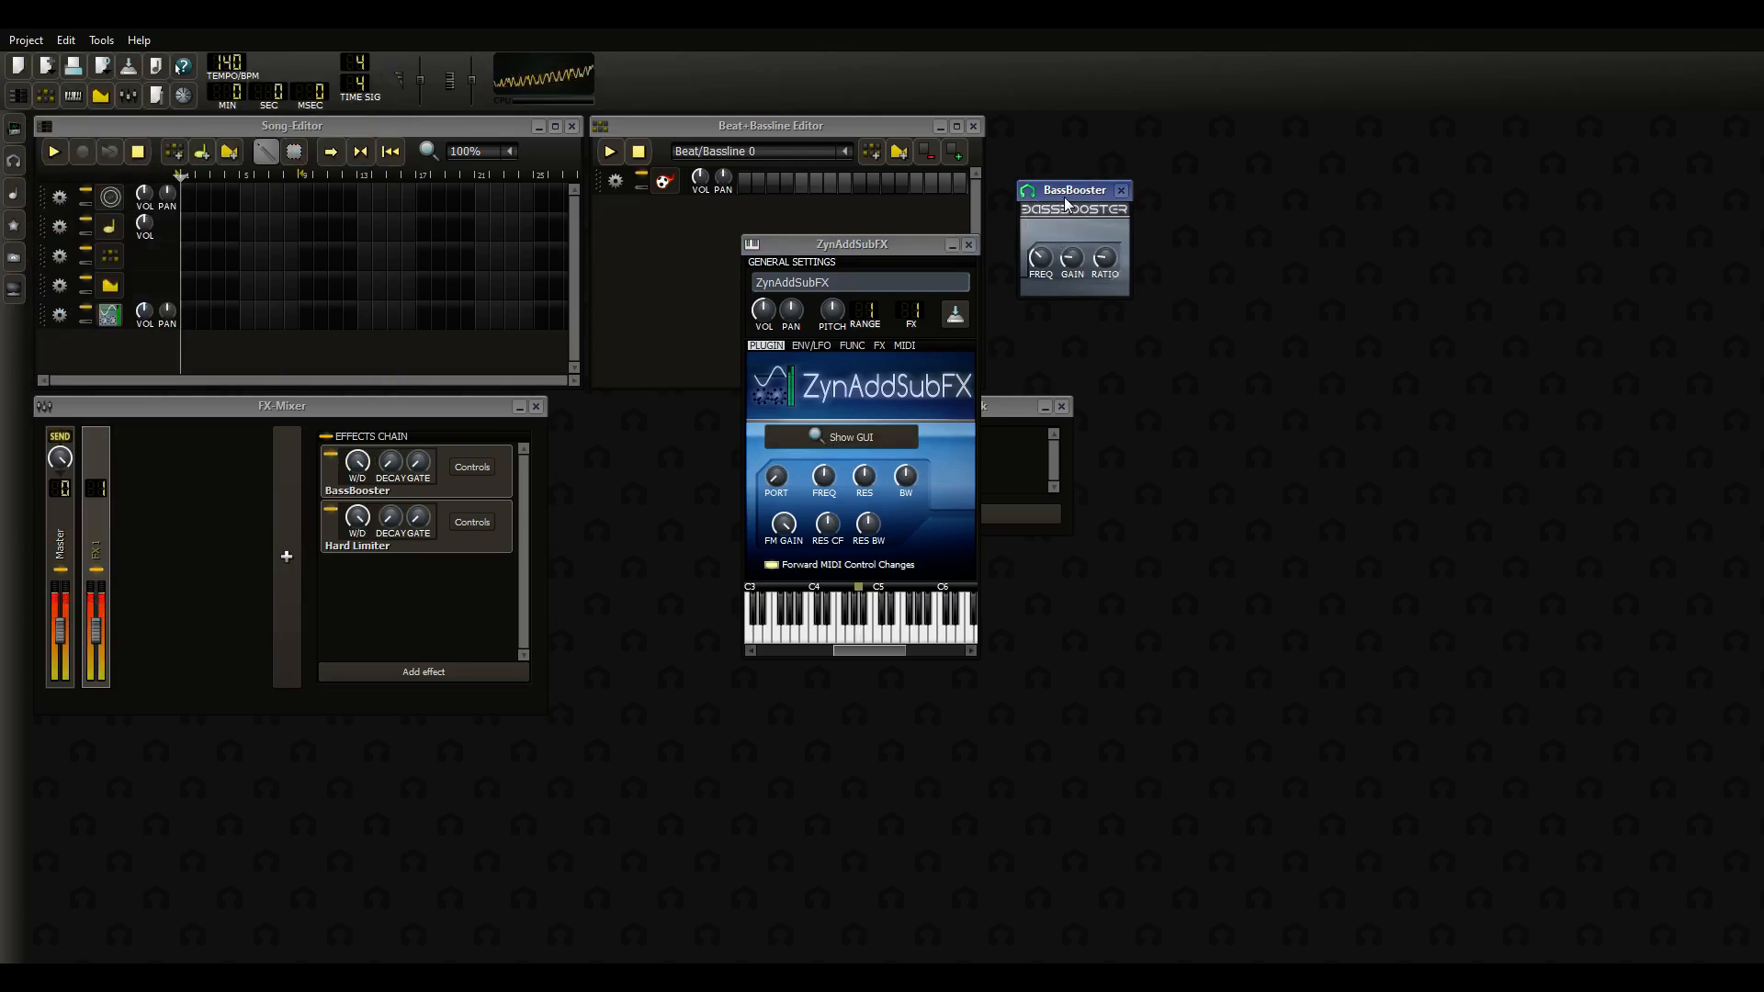
left_click(884, 438)
left_click_drag(79, 411, 79, 417)
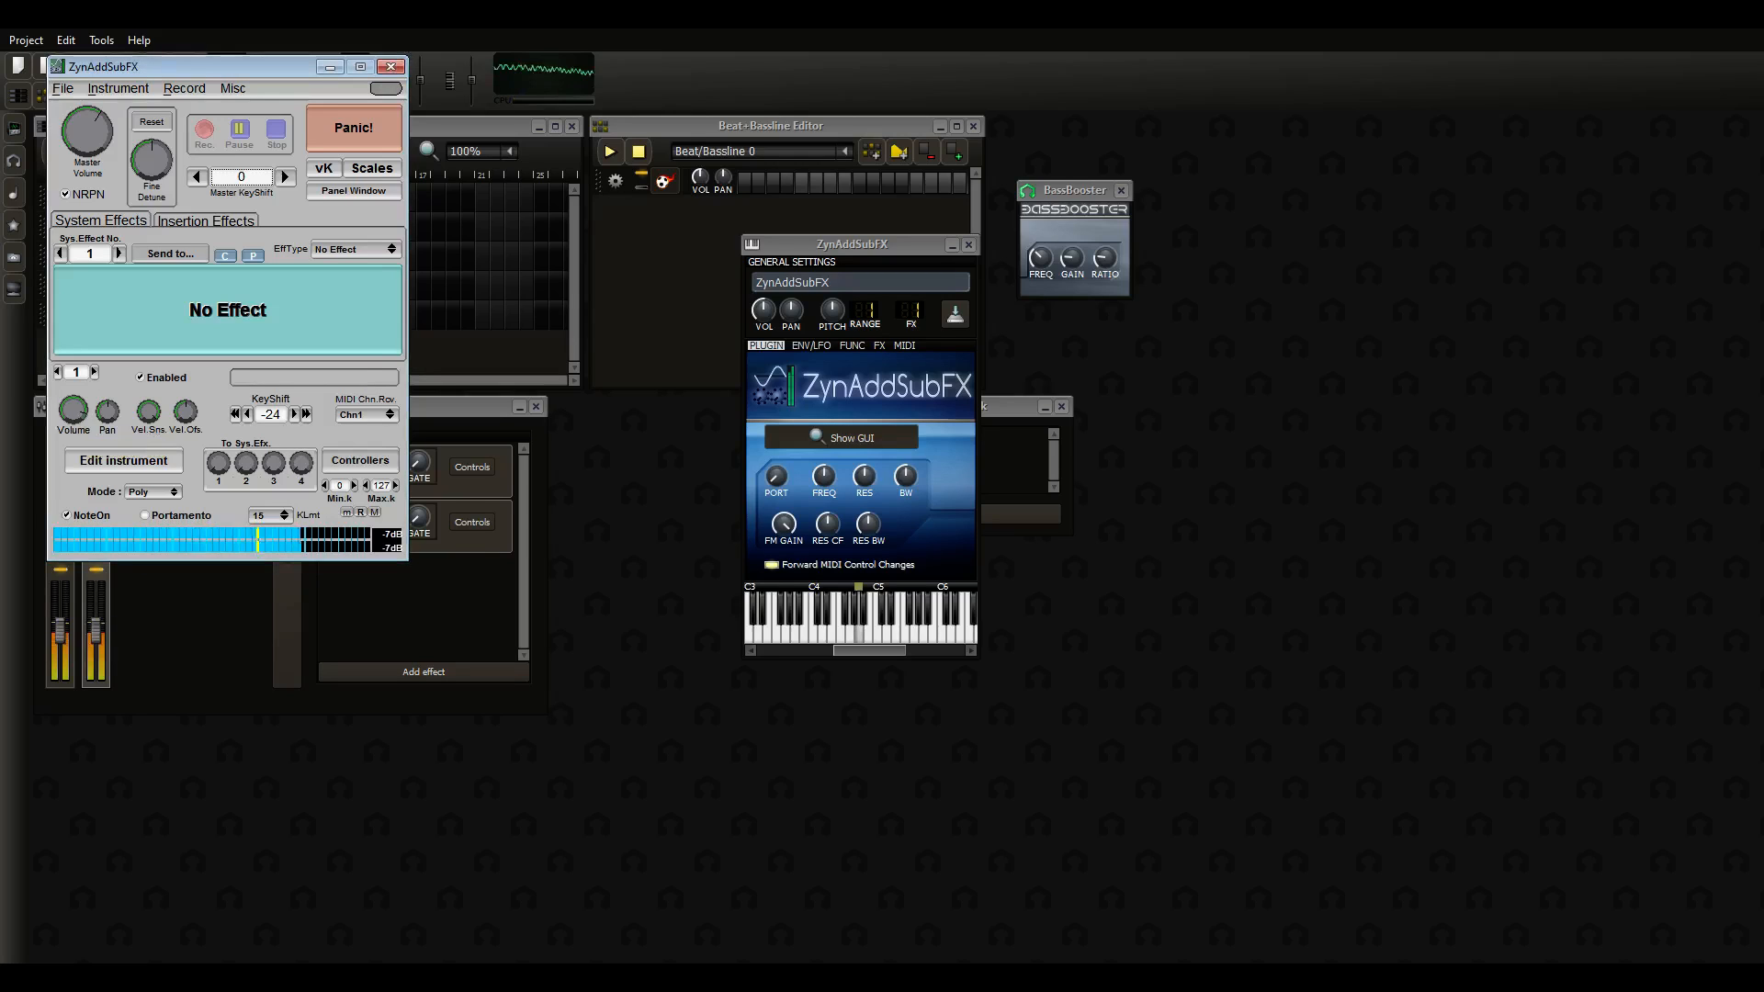
left_click(764, 437)
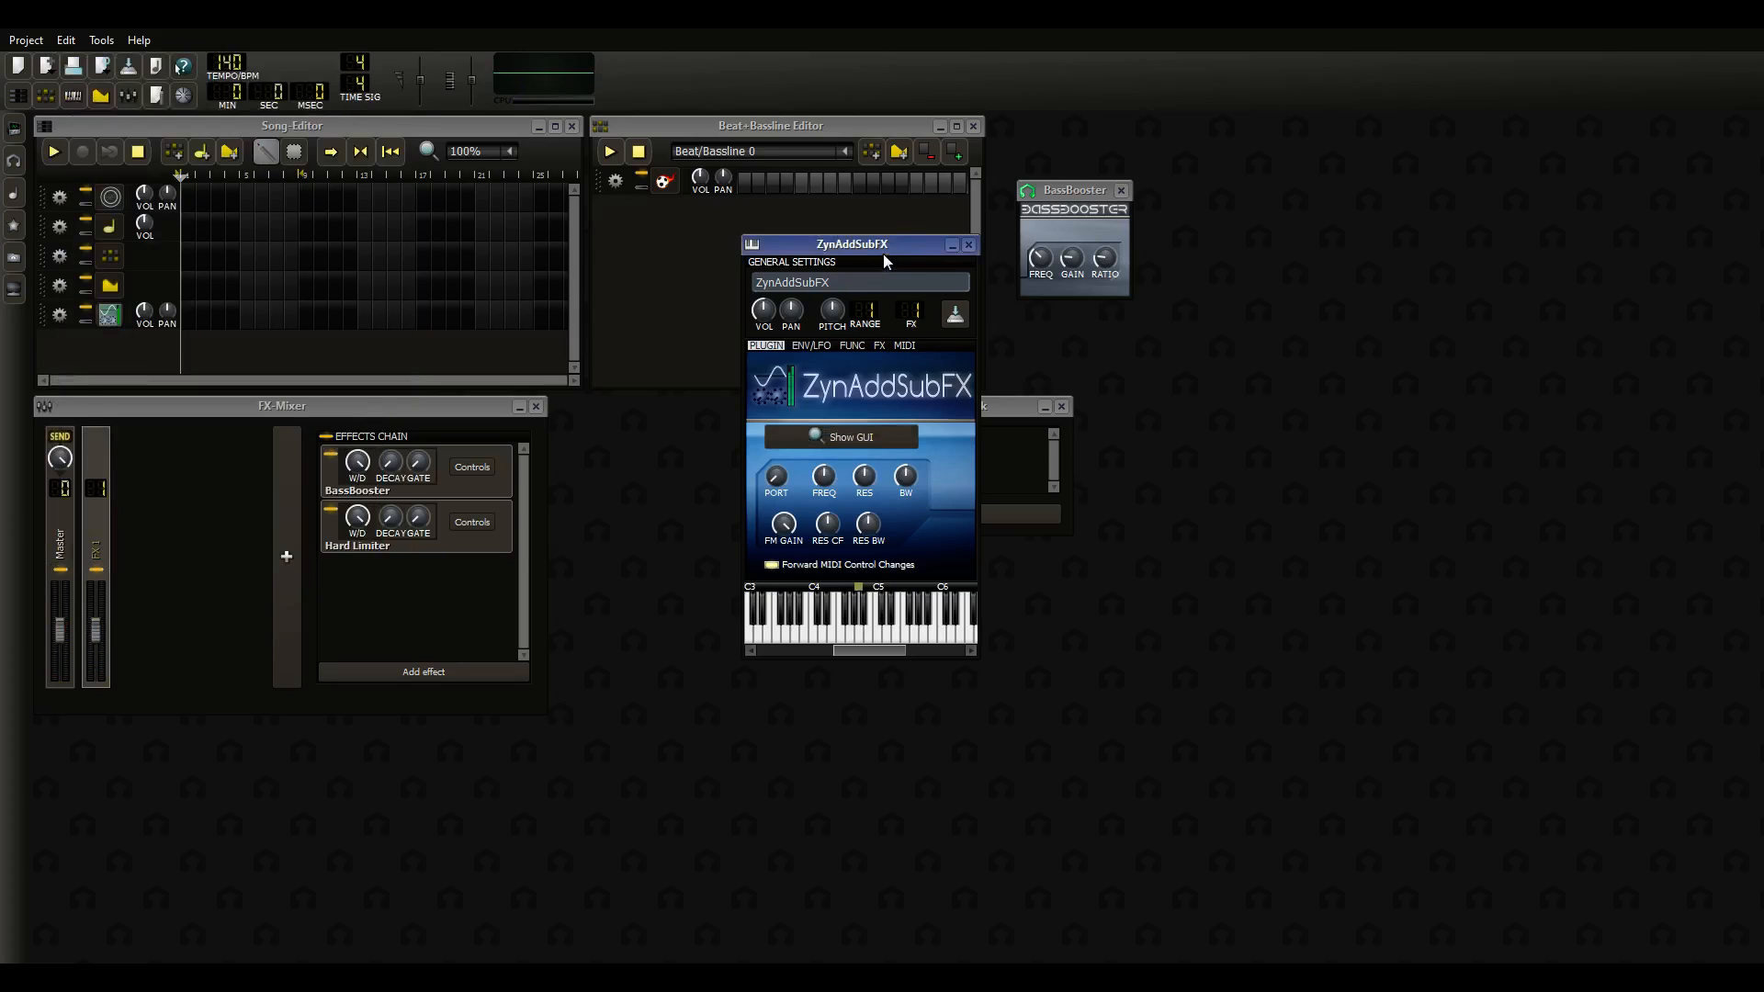
Adjust the BassBooster's frequency and gain, and sweep the synth's FM Gain to audition the boosted sound
left_click(1040, 258)
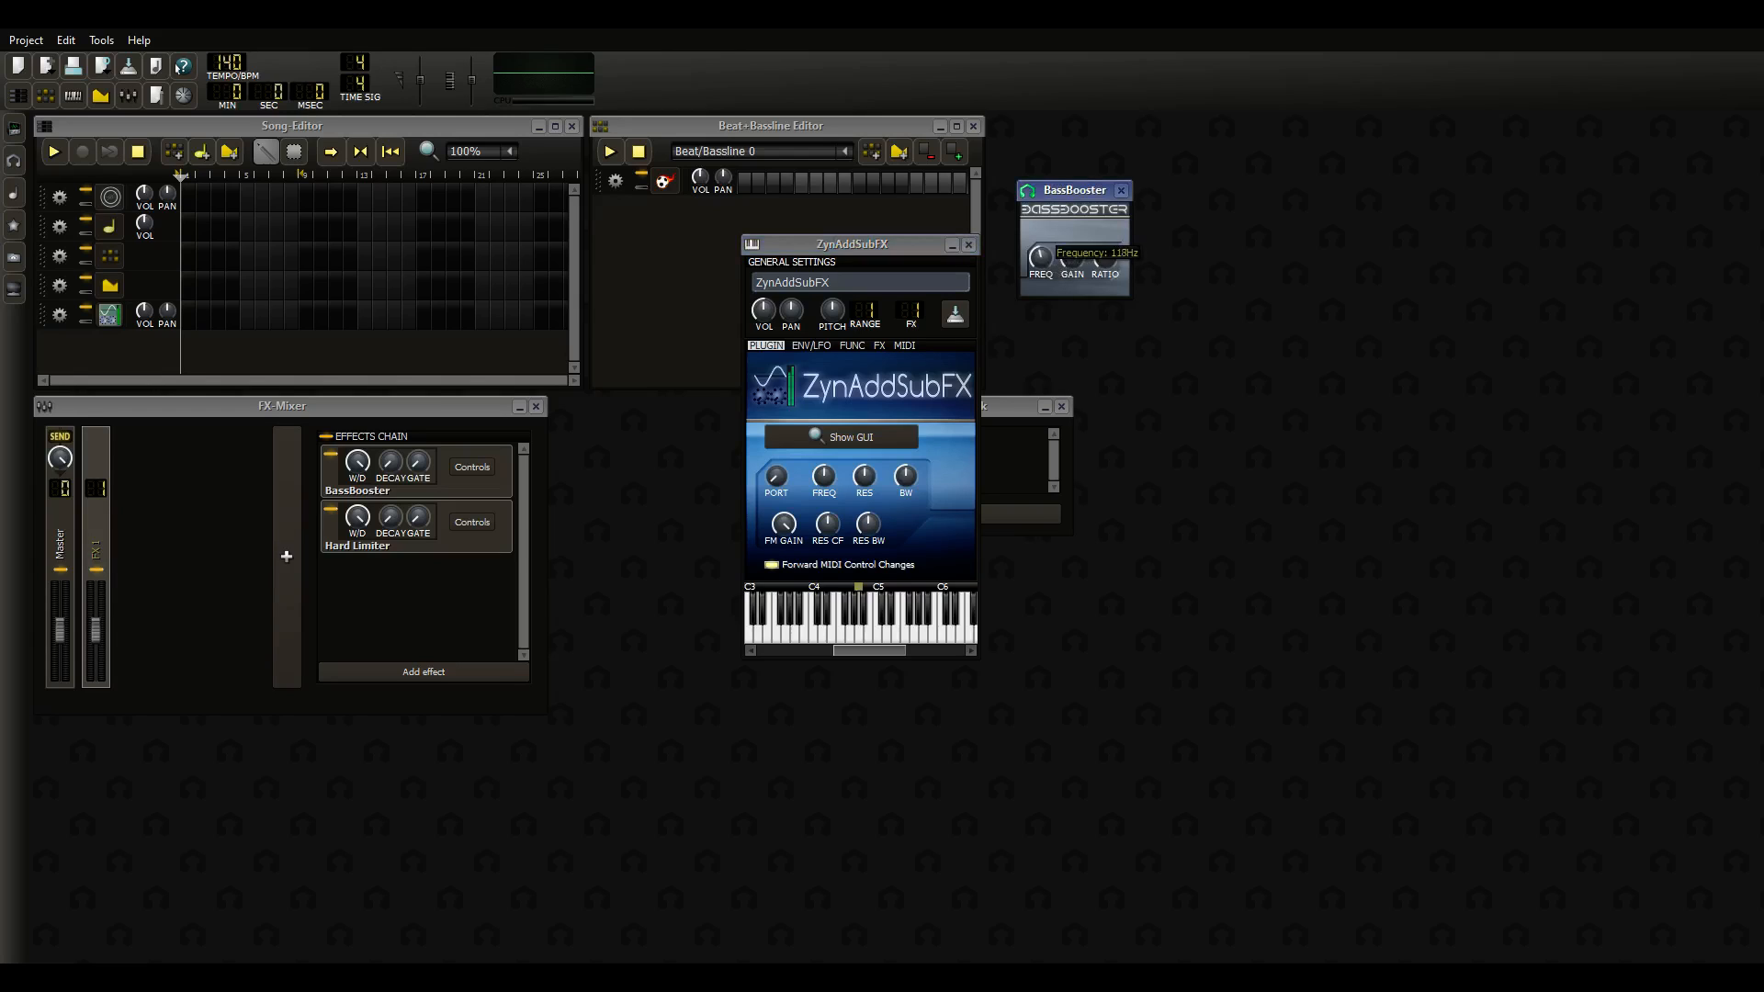
left_click_drag(1075, 258, 1105, 246)
left_click(1047, 265)
left_click_drag(1041, 258, 1041, 257)
left_click(801, 531)
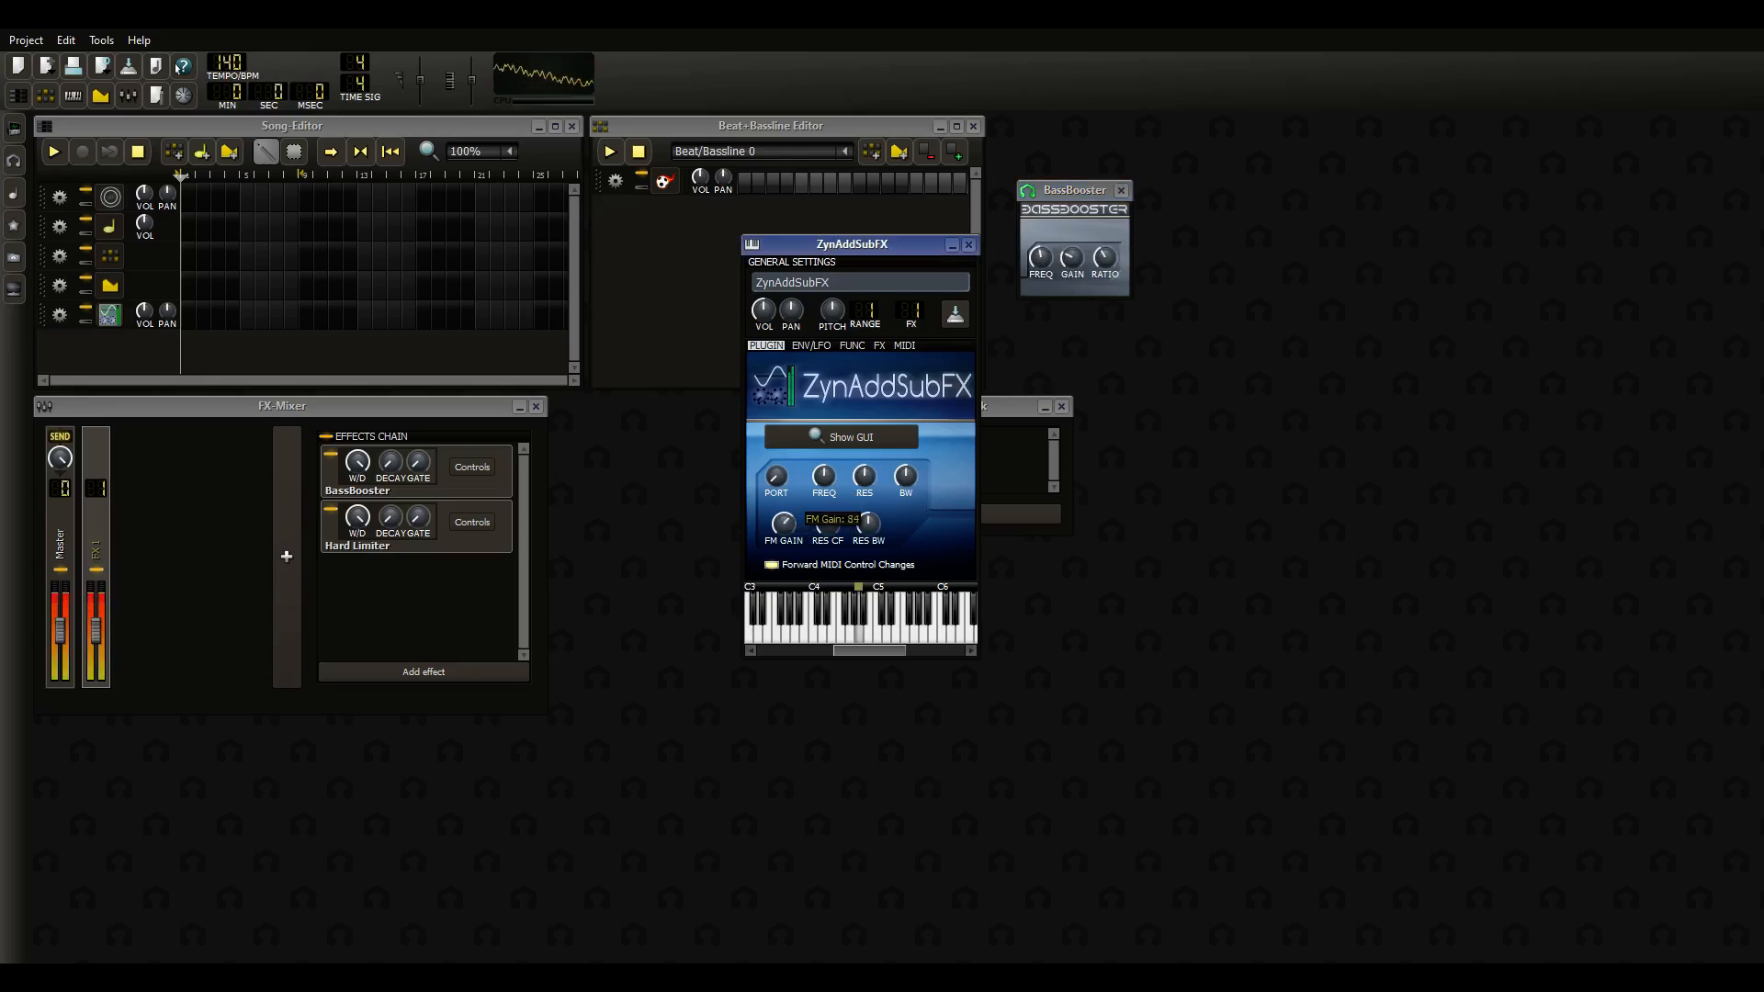
mouse_move(801, 531)
left_mouse_down()
mouse_move(801, 605)
mouse_move(801, 457)
mouse_move(801, 531)
left_mouse_up()
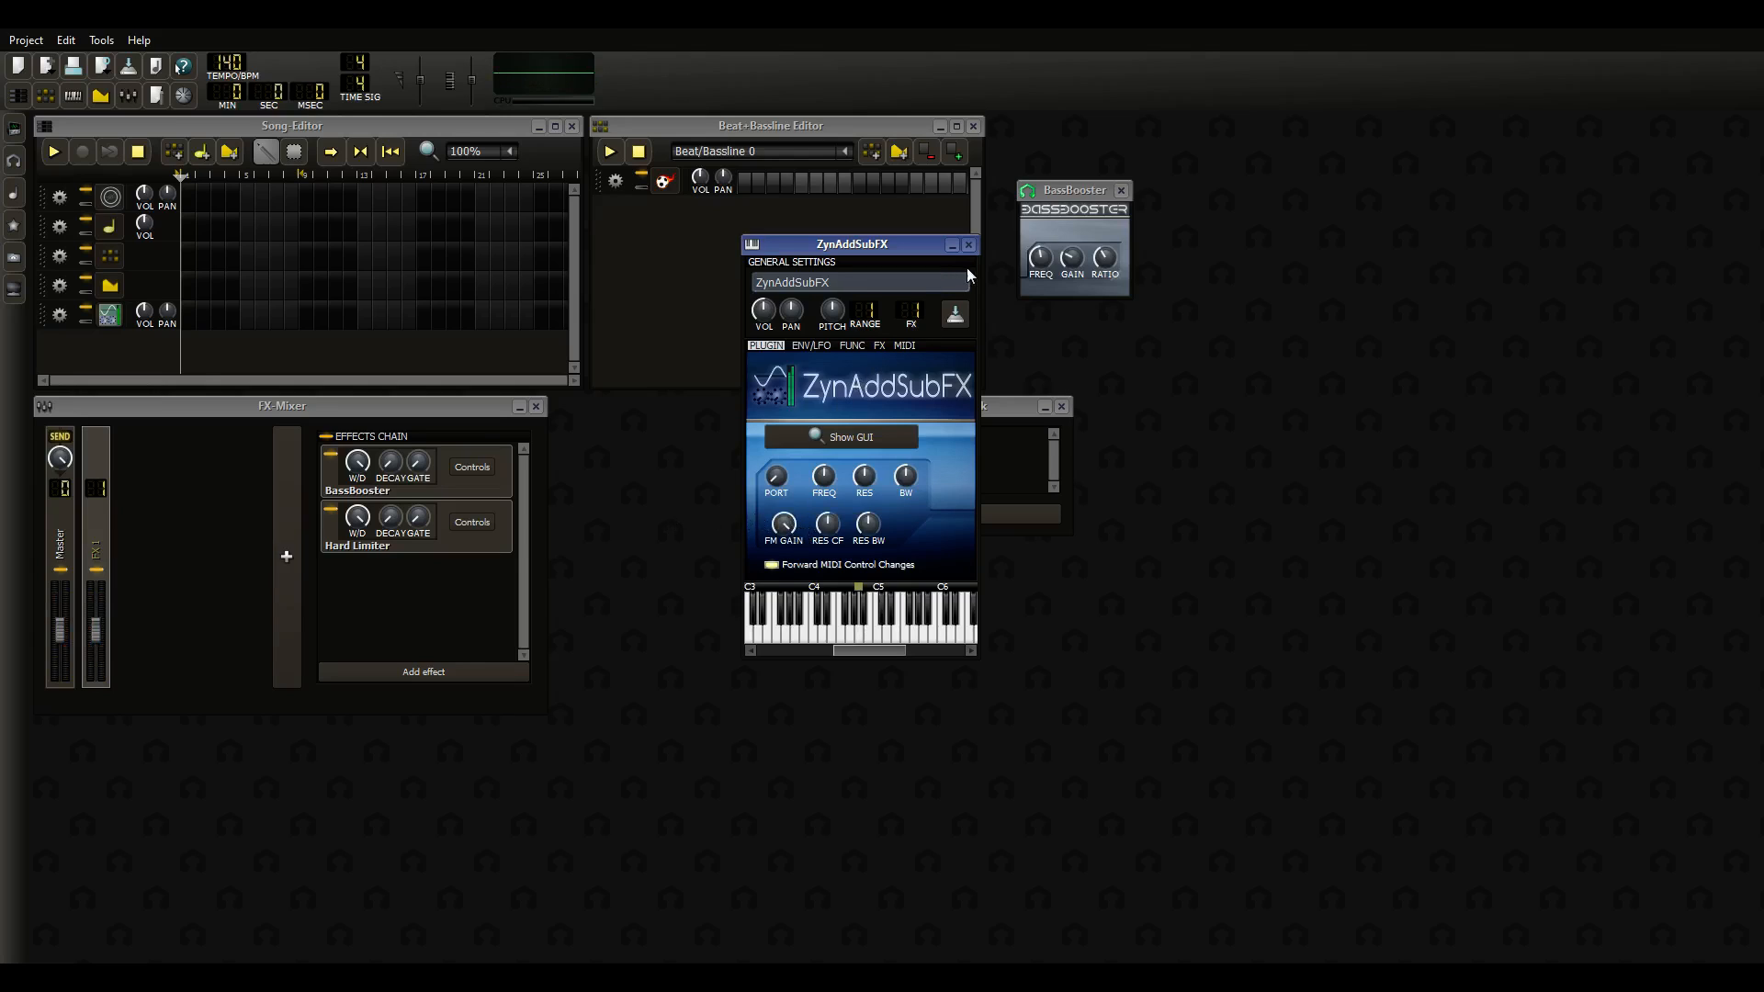
Add the Calf Reverb LADSPA effect to the FX 1 effects chain and move it above the Hard Limiter
left_click(449, 608)
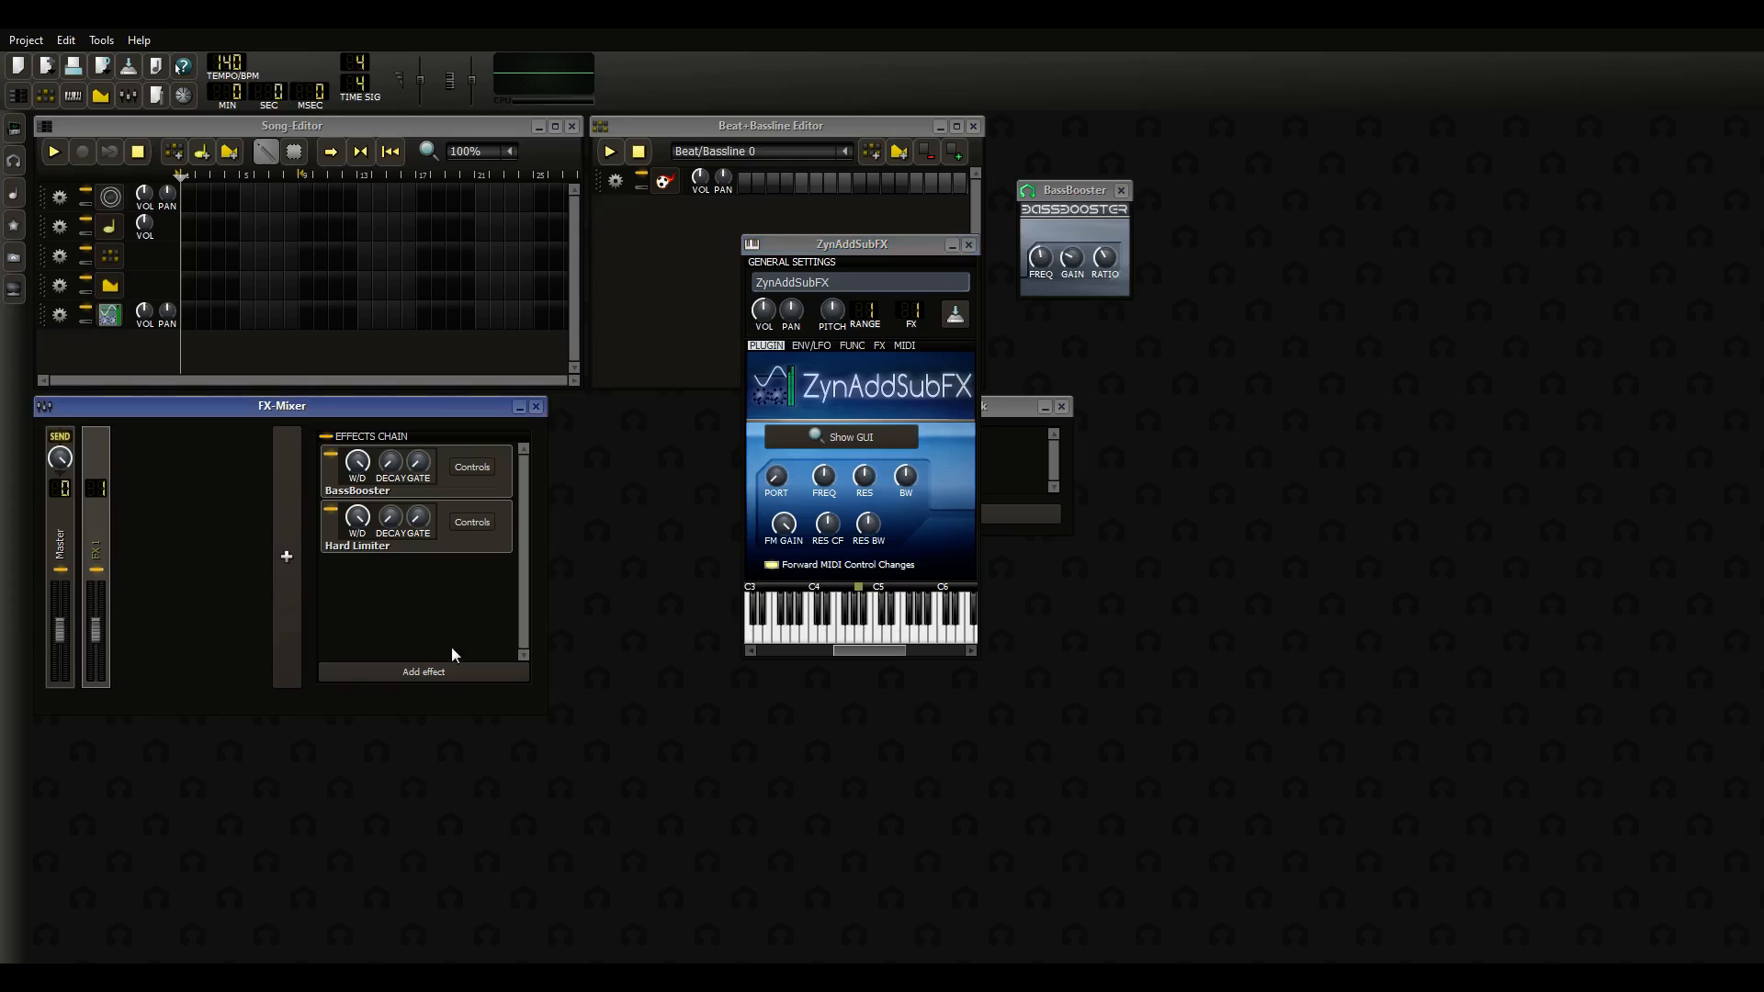
left_click(438, 670)
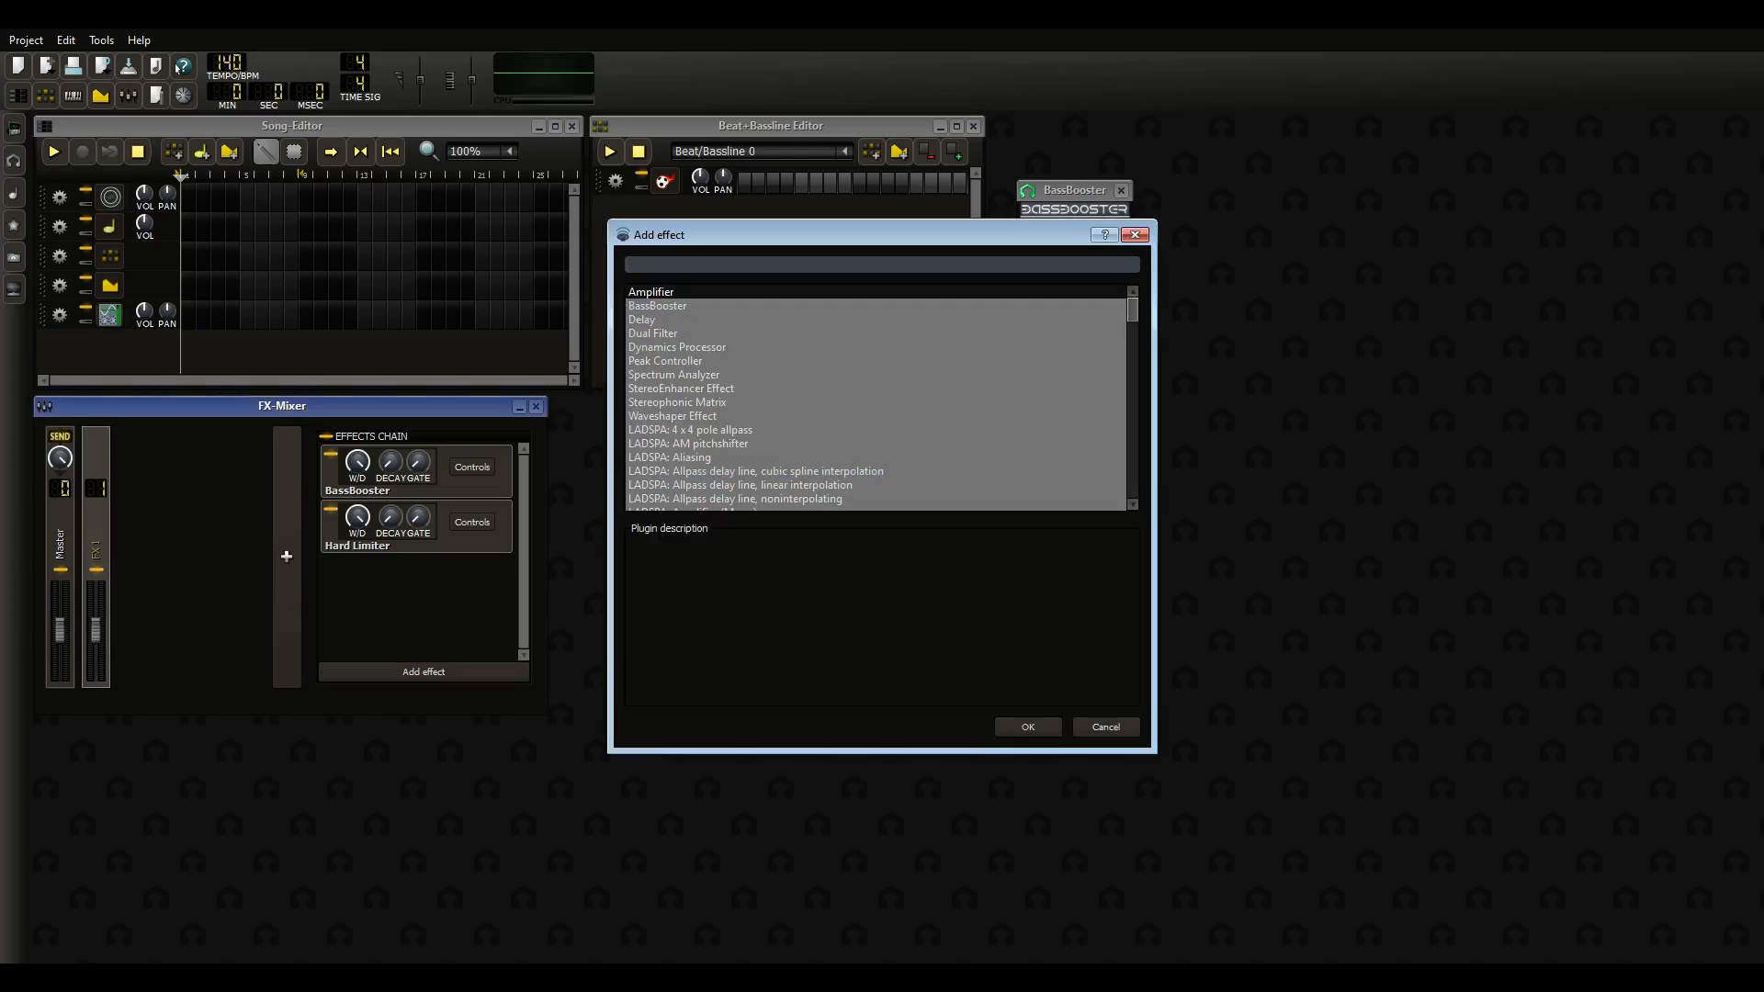
type("cal r")
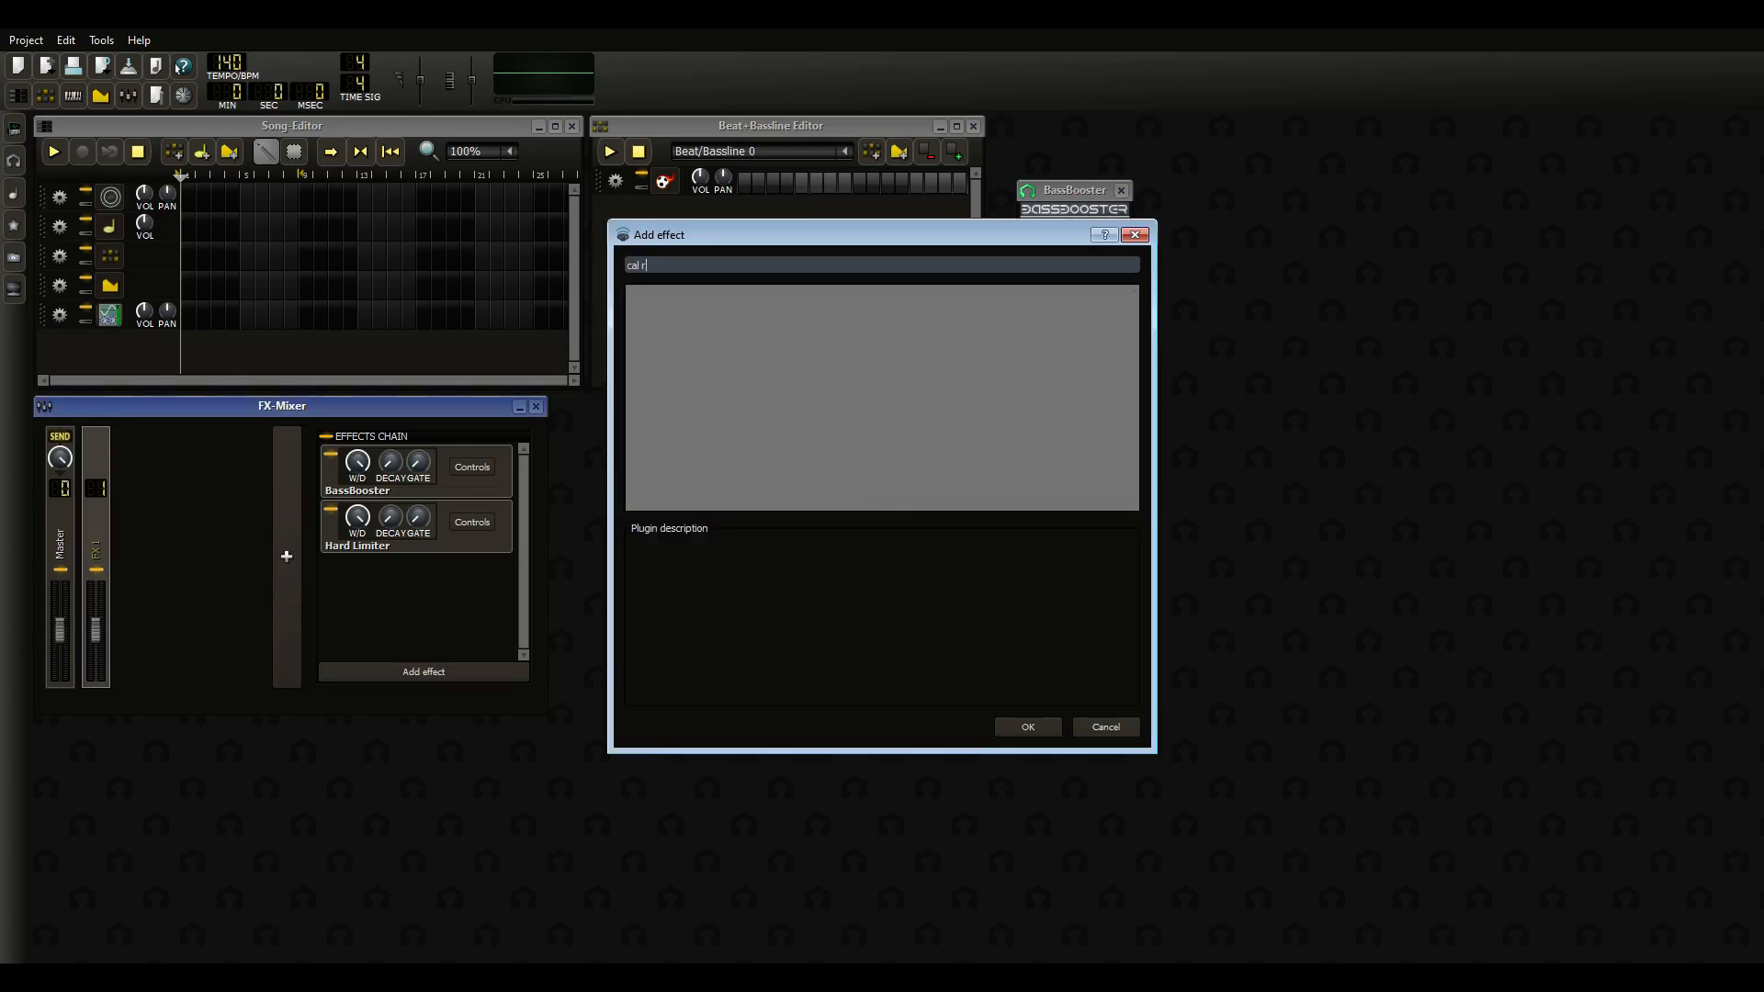
key("BackSpace")
type("f ")
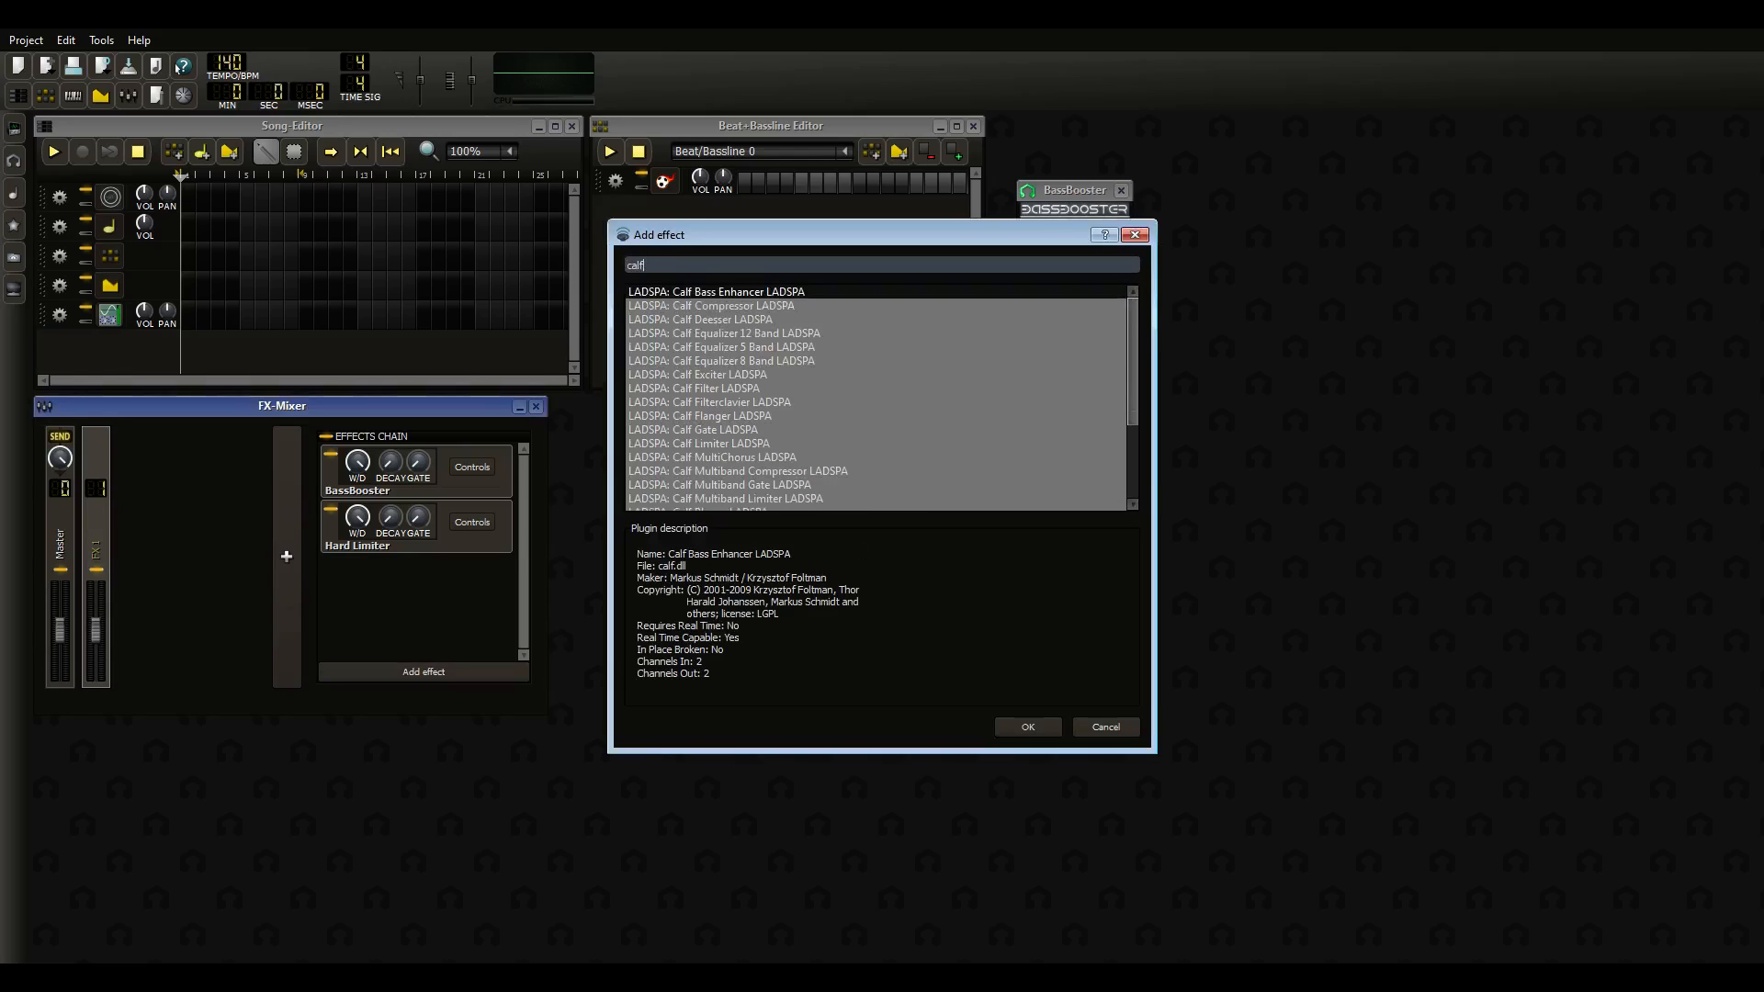
type("re")
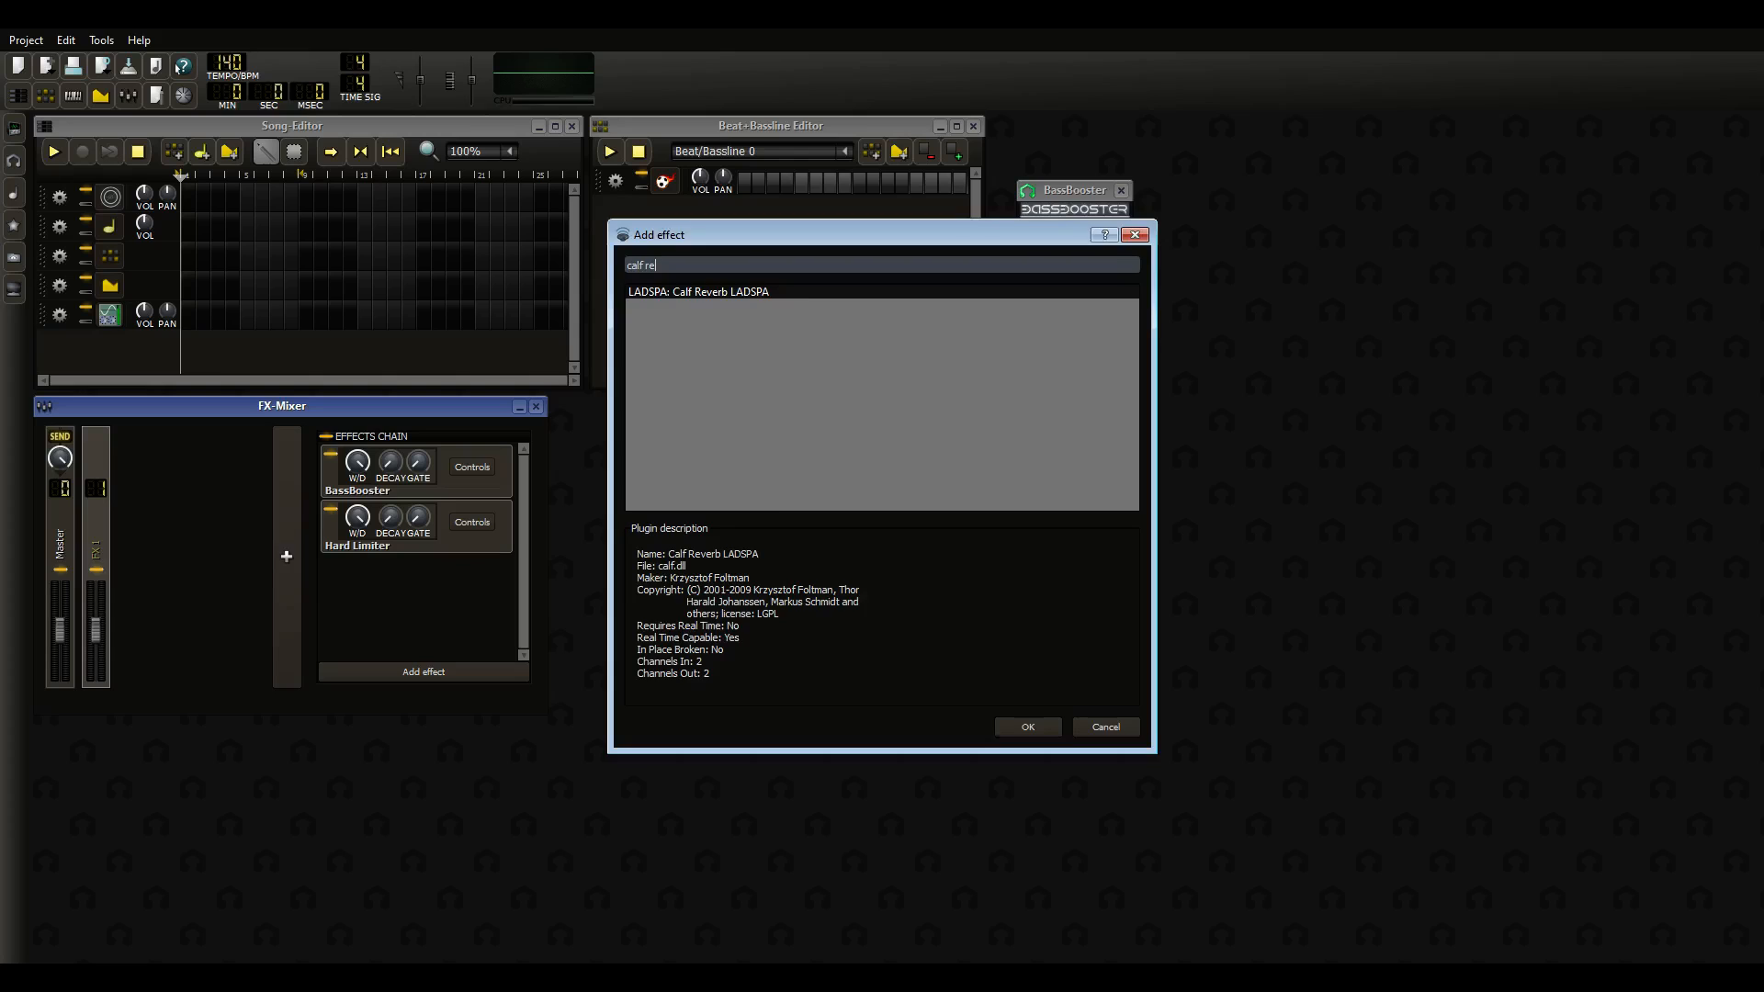
key("Return")
right_click(465, 599)
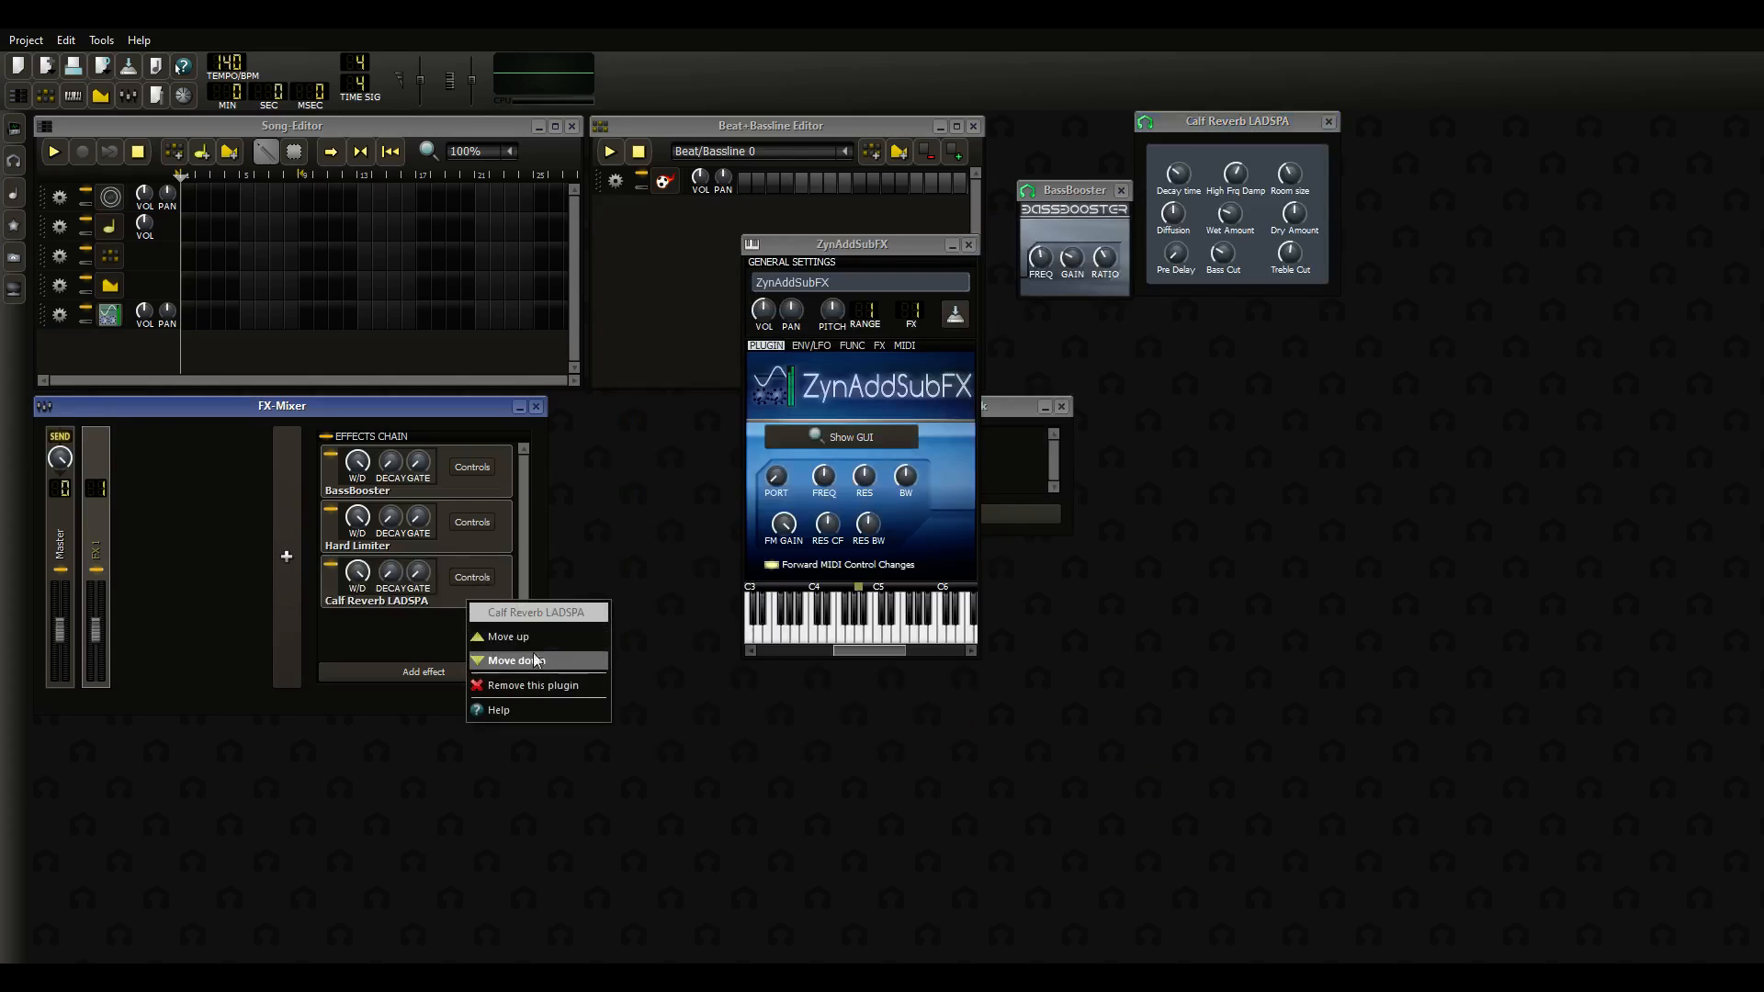
left_click(531, 634)
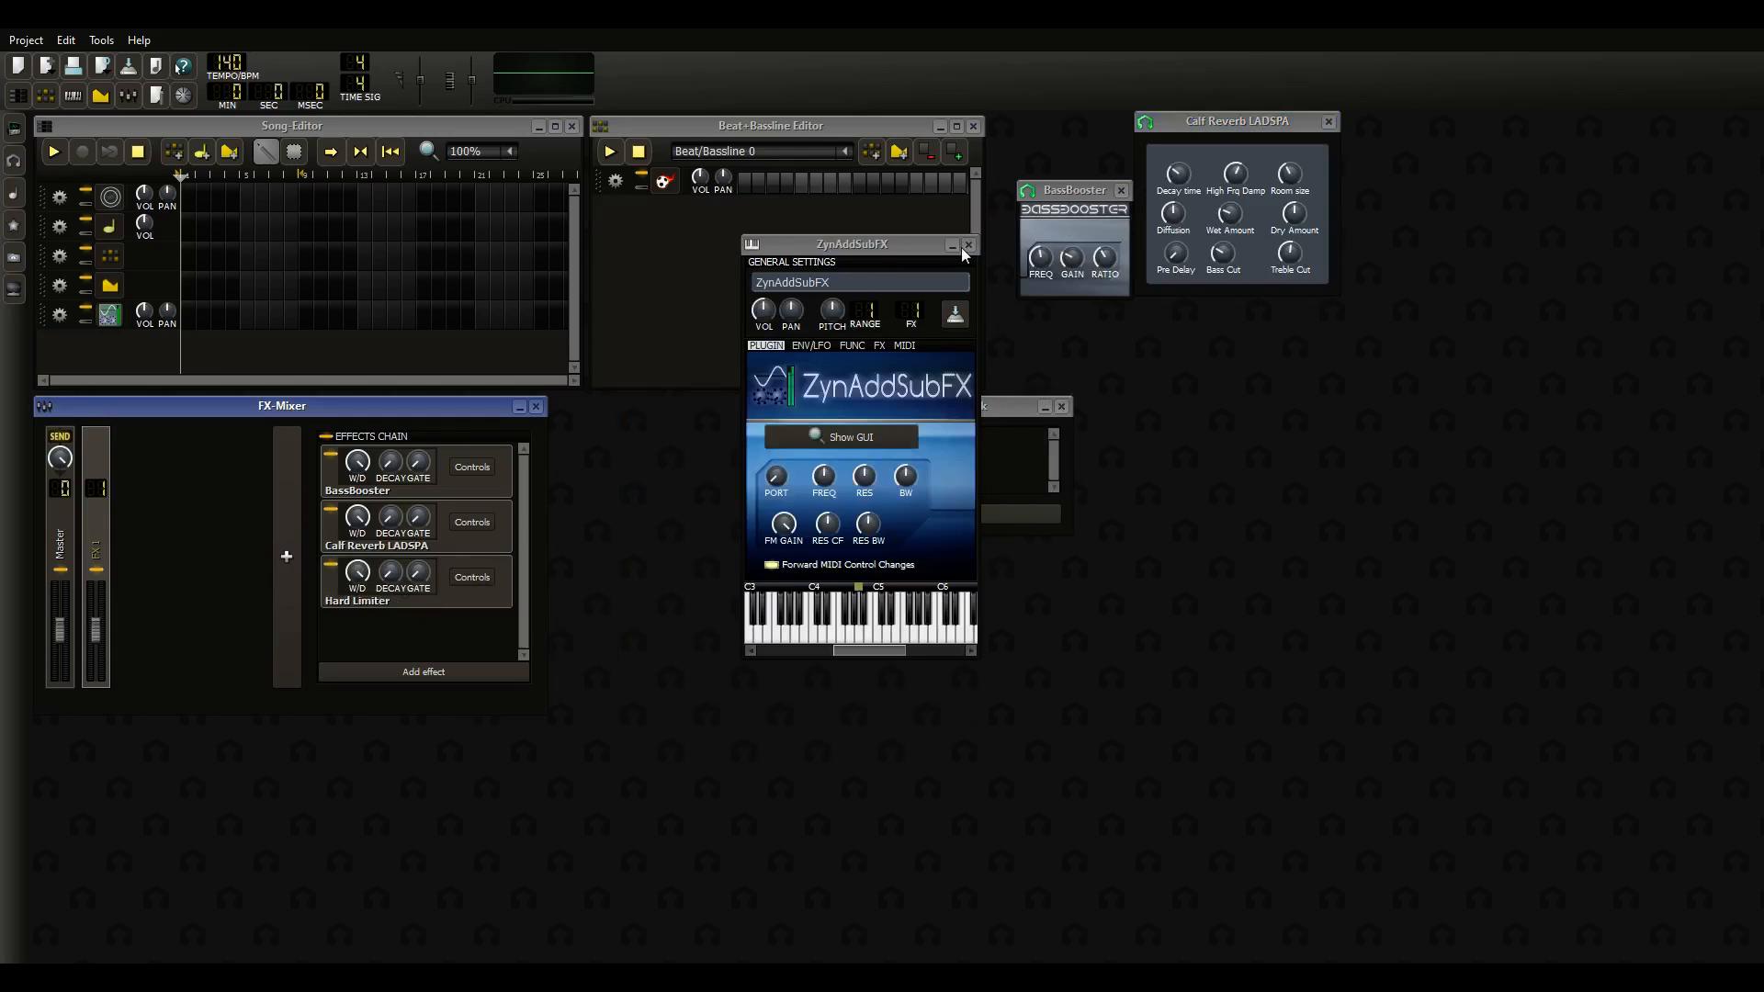
Close the BassBooster and ZynAddSubFX windows and try the Calf Reverb's room size, decay time, diffusion, high-frequency damping and wet amount controls
left_click(1122, 190)
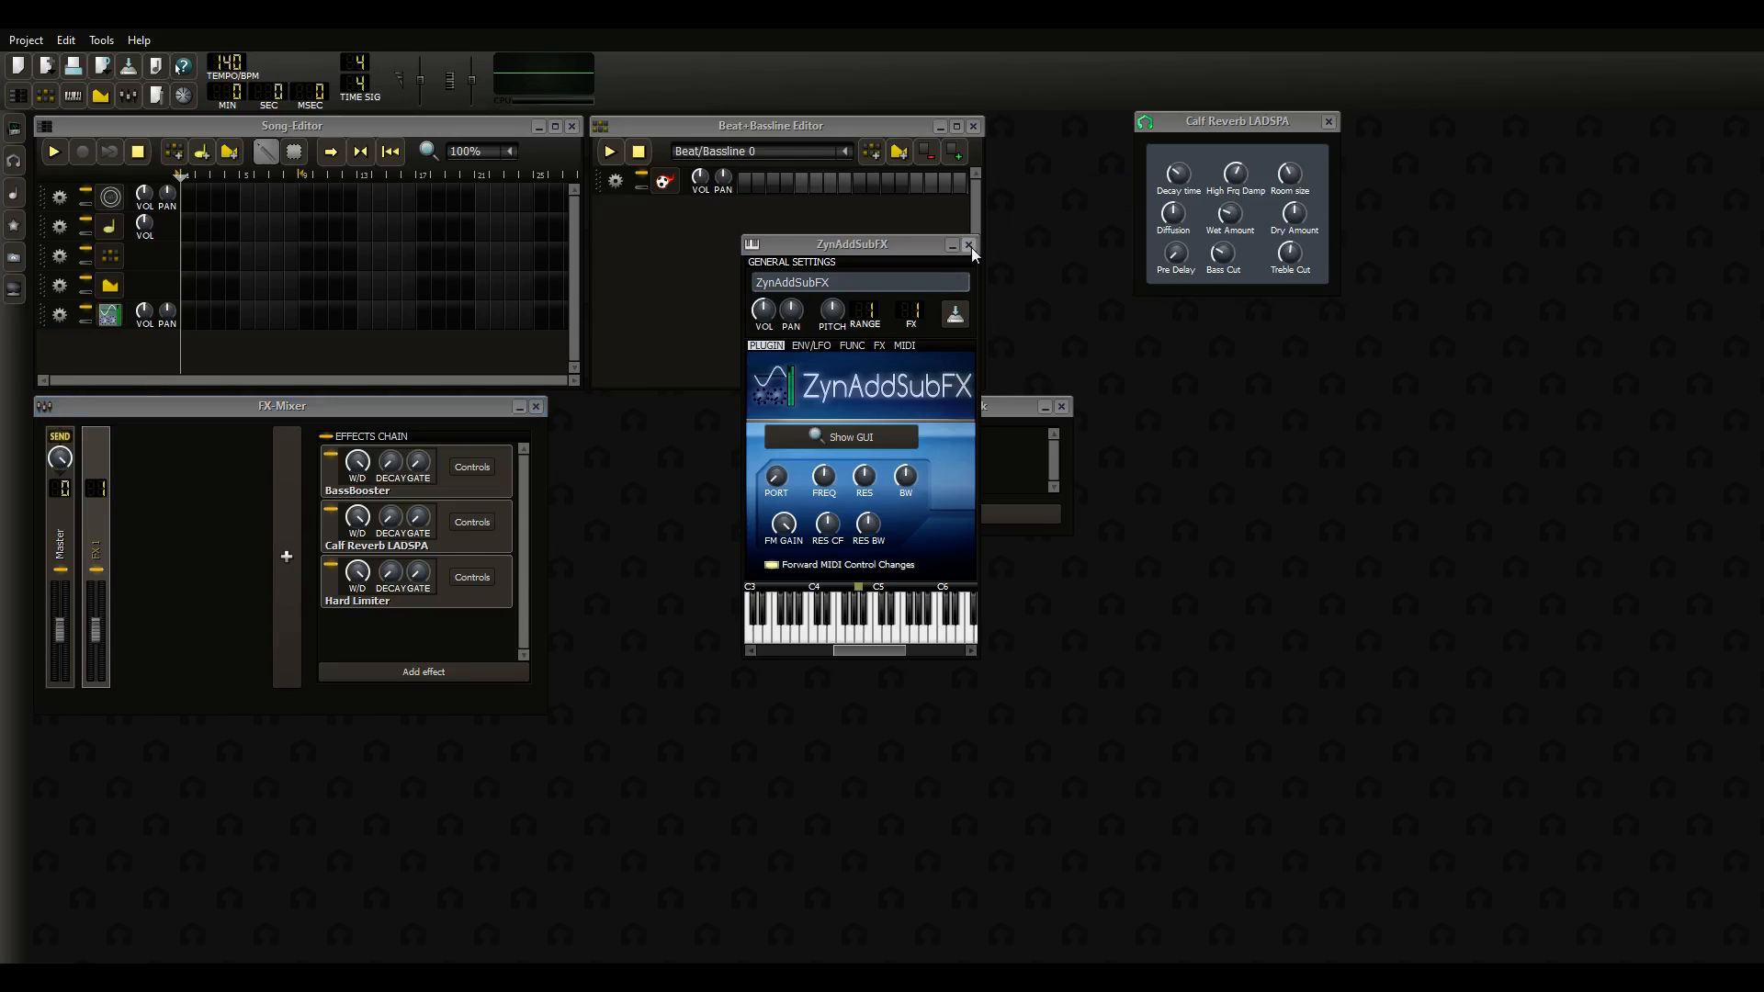
left_click(970, 245)
left_click_drag(1225, 124, 809, 342)
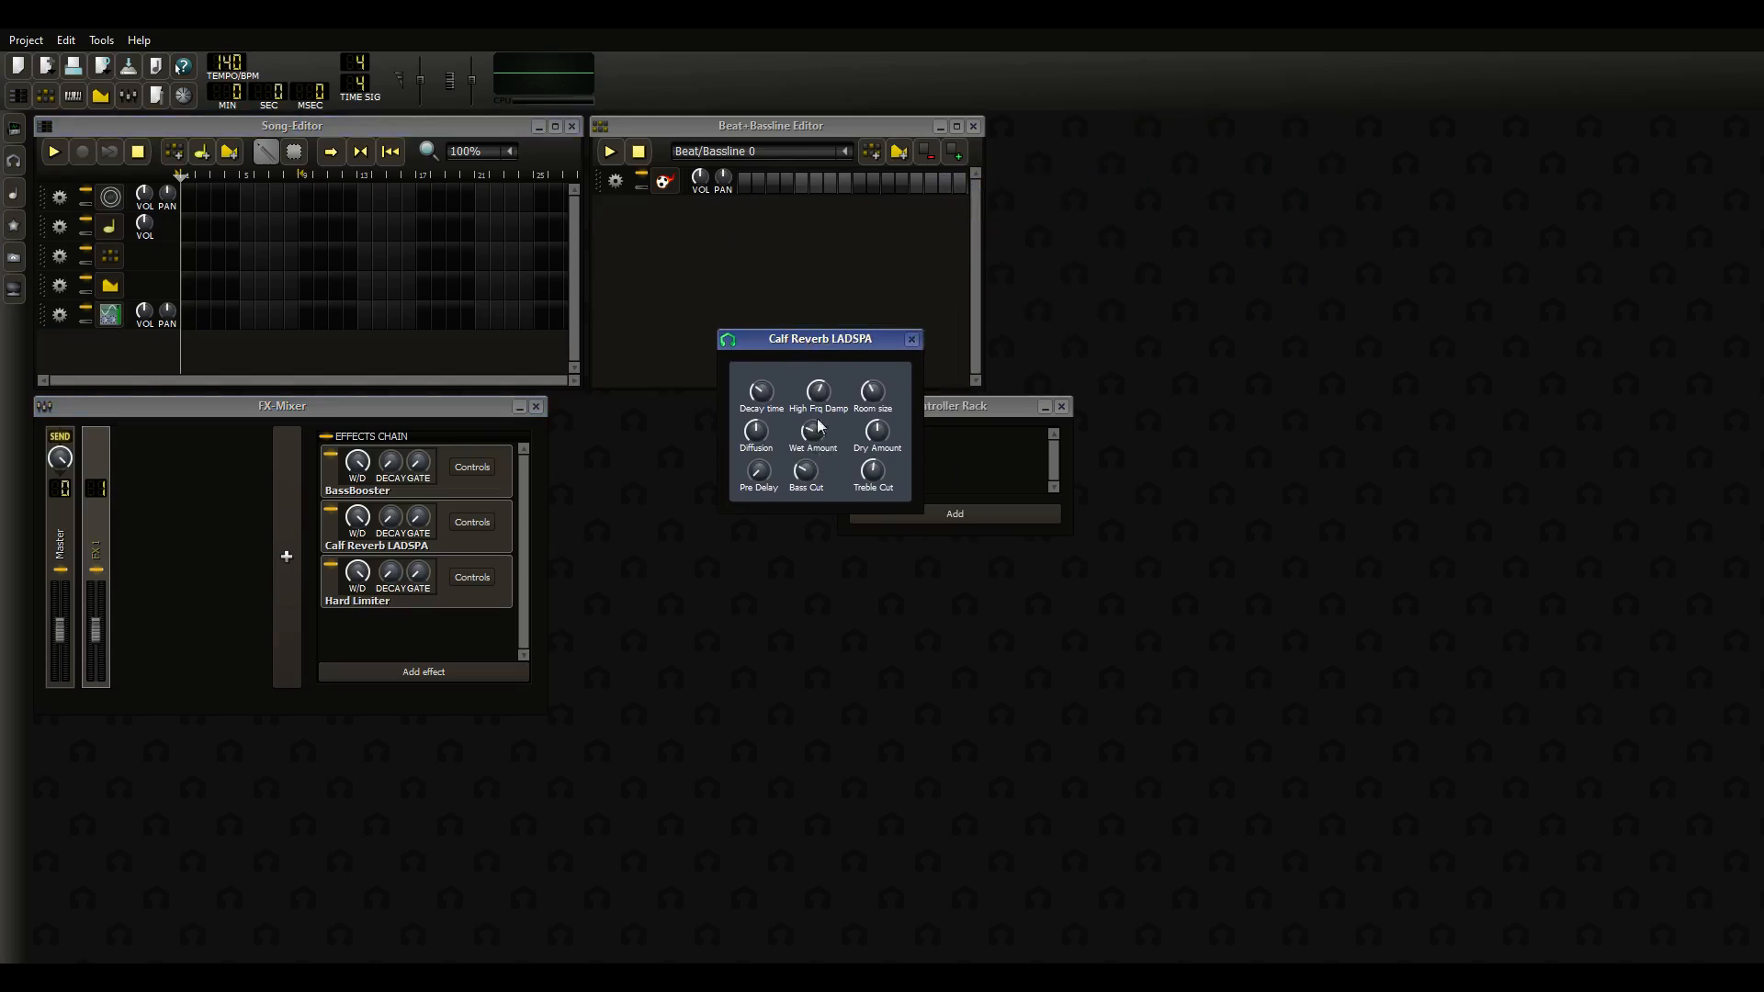
left_click(877, 401)
left_click_drag(772, 401, 772, 445)
left_click(755, 424)
left_click(818, 402)
left_click(823, 433)
left_click(911, 339)
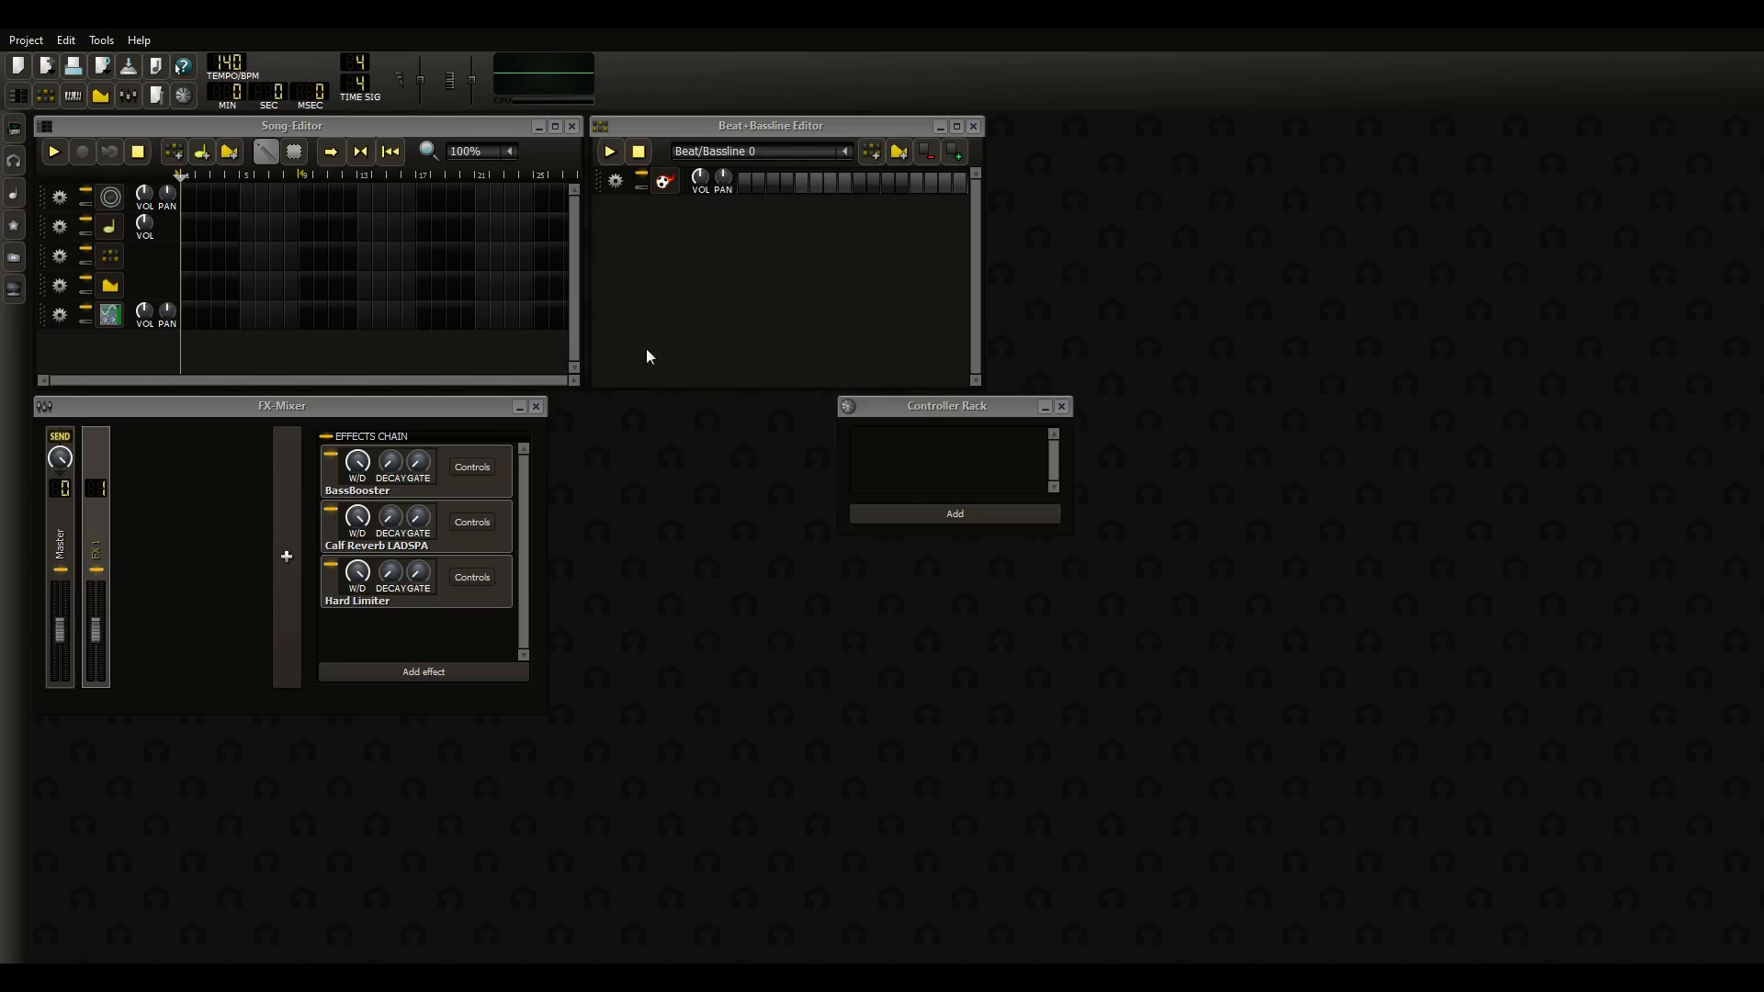
Reopen the ZynAddSubFX plugin and sweep its FM Gain to audition the sound through the reverb
left_click(118, 316)
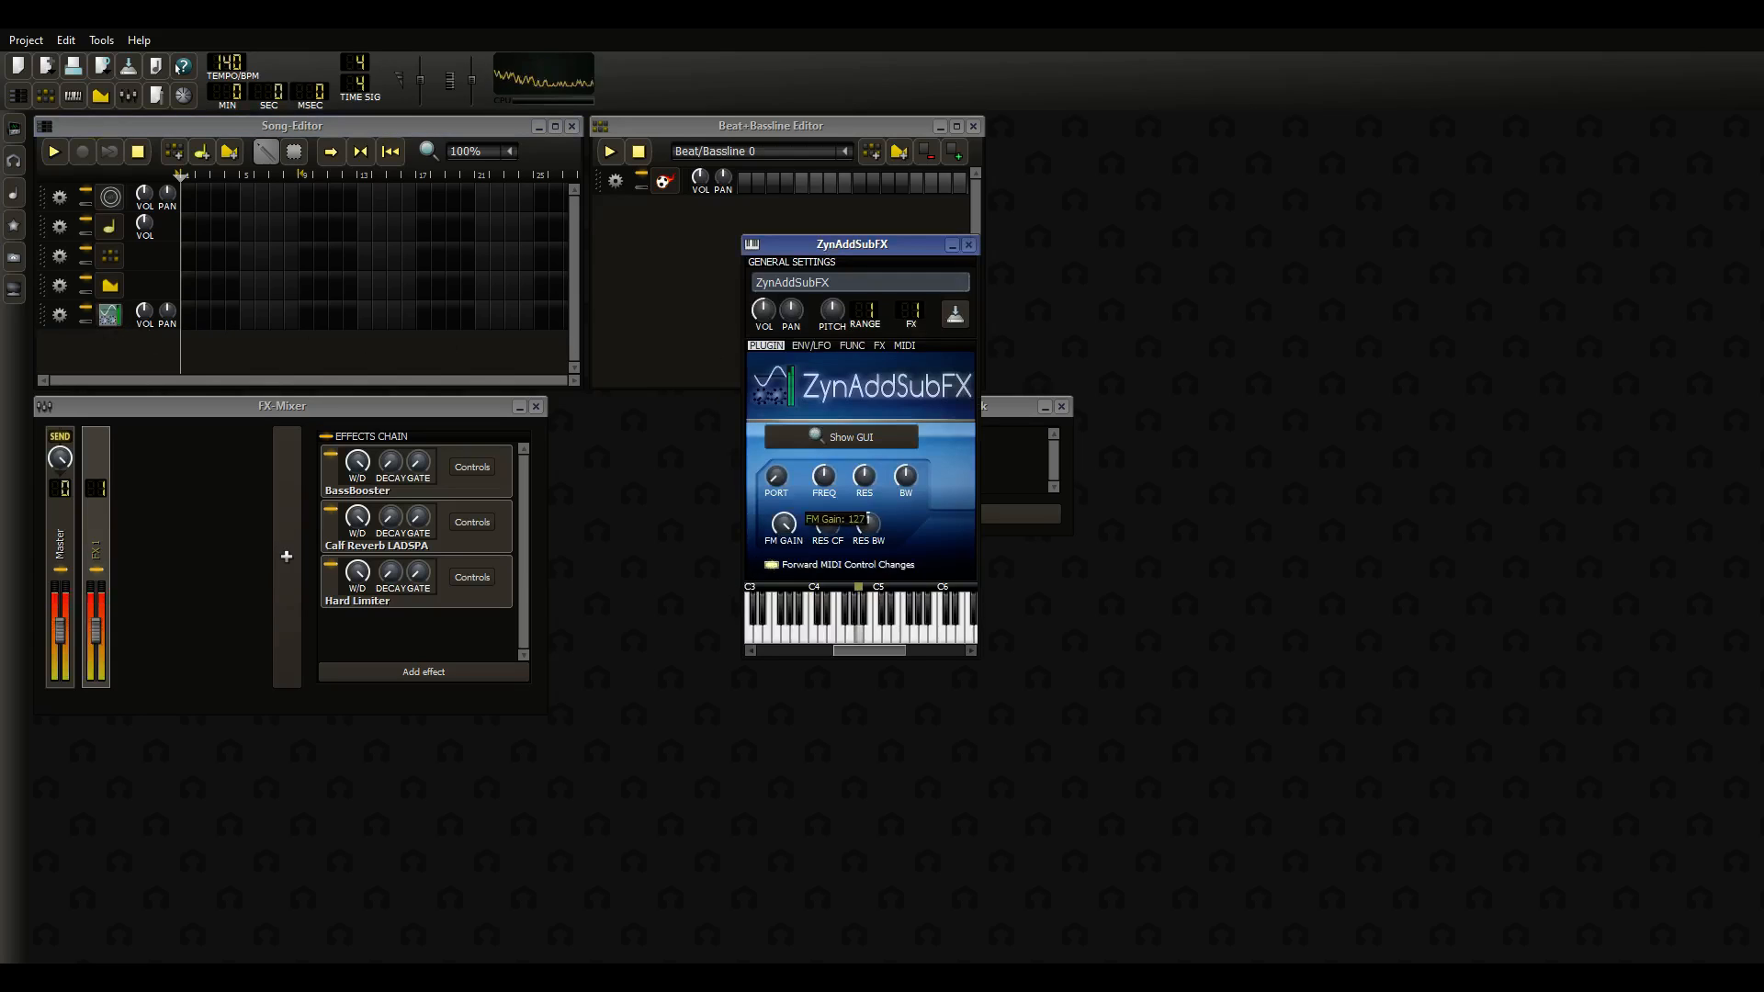
left_click_drag(784, 524, 784, 446)
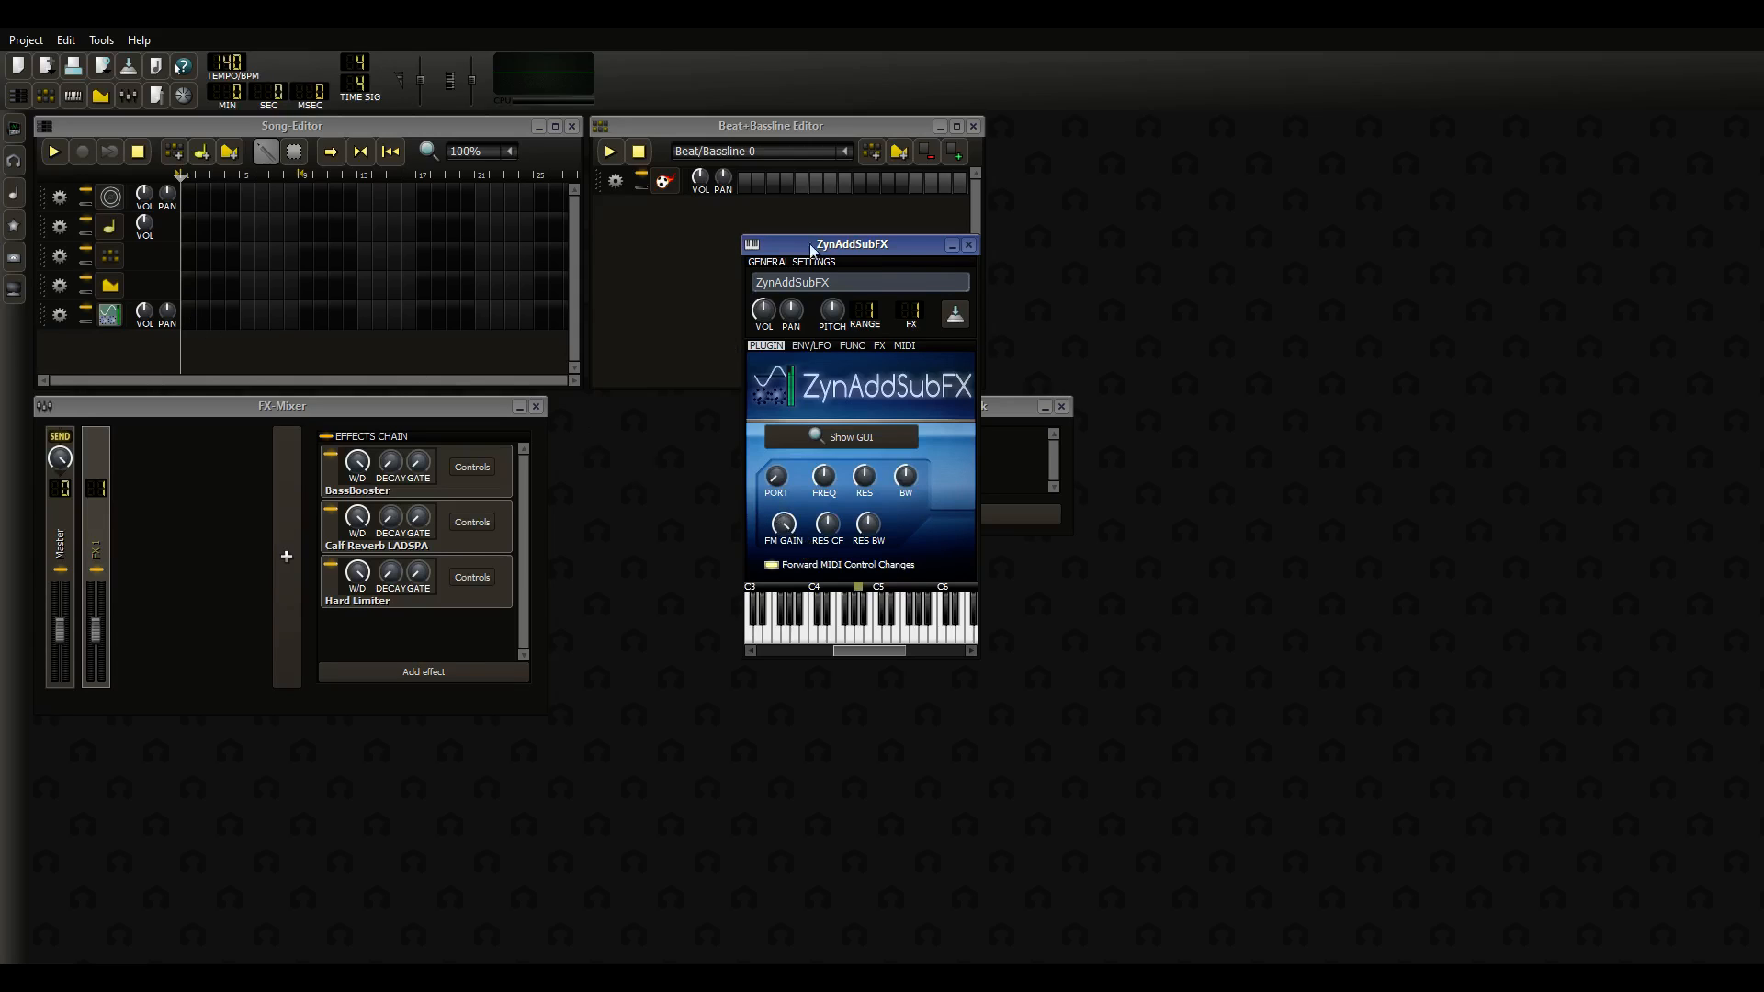
left_click_drag(921, 245, 979, 237)
left_click(1027, 238)
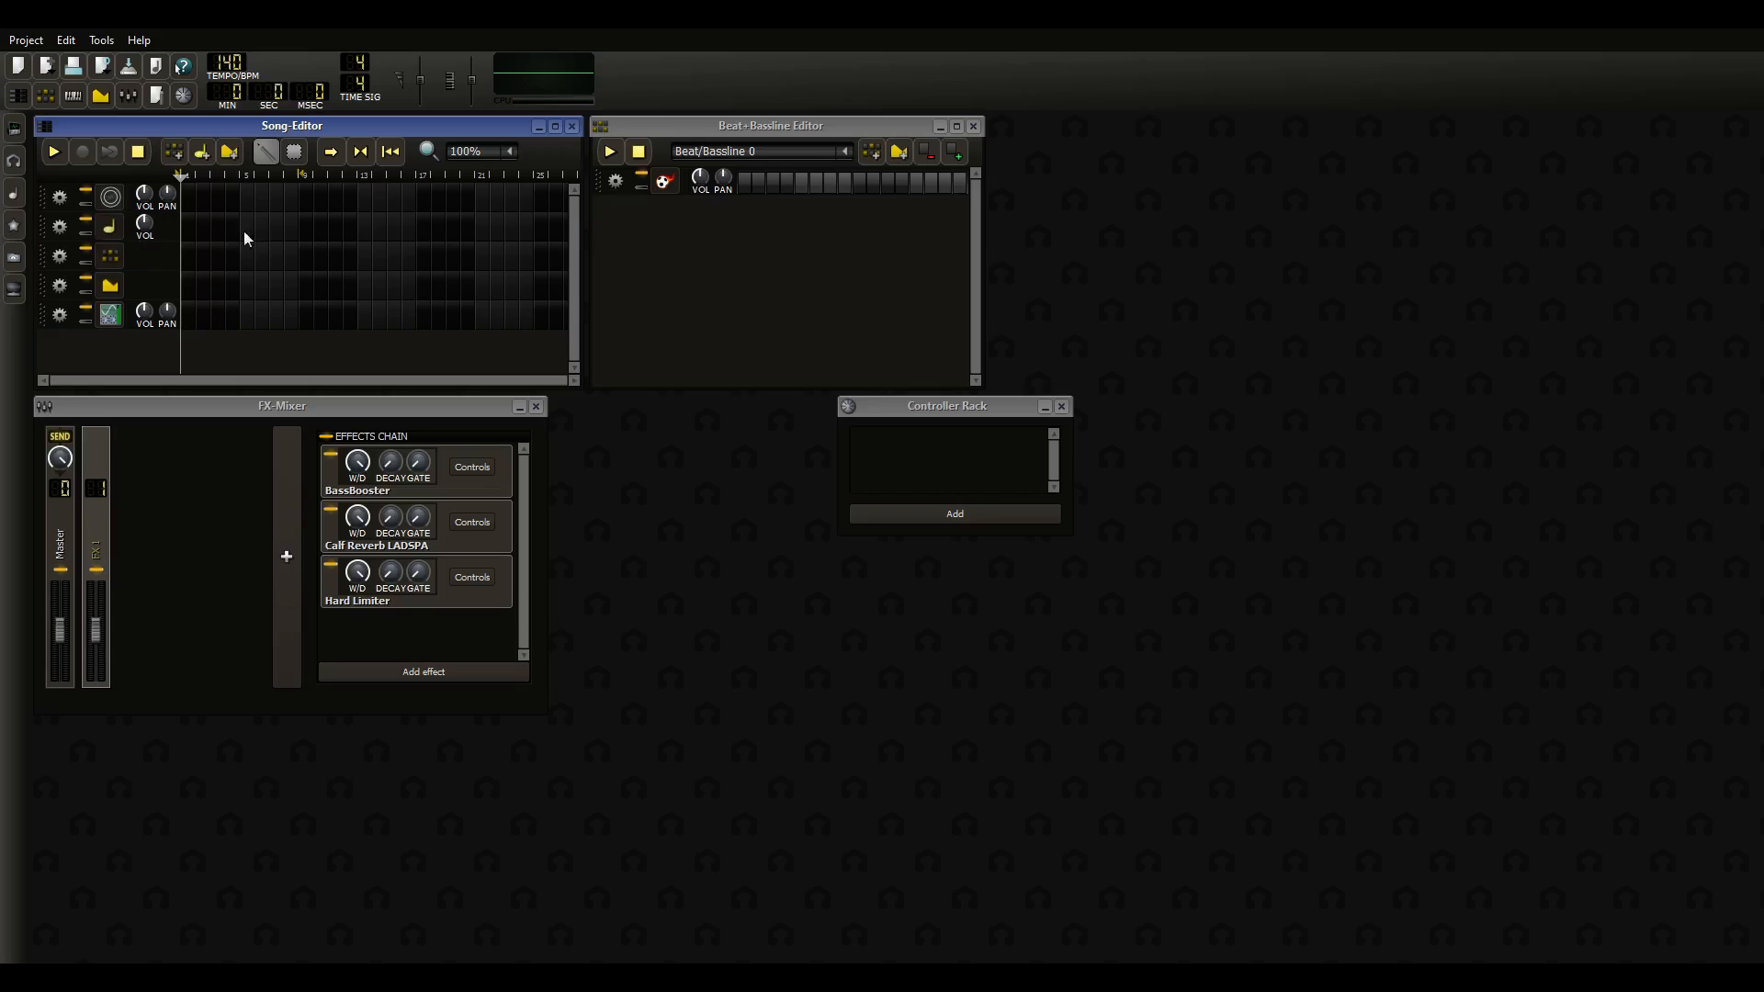
Create a pattern at the start of the ZynAddSubFX track with a one-bar A4 followed by half-bar F4 and G4 notes
left_click(195, 314)
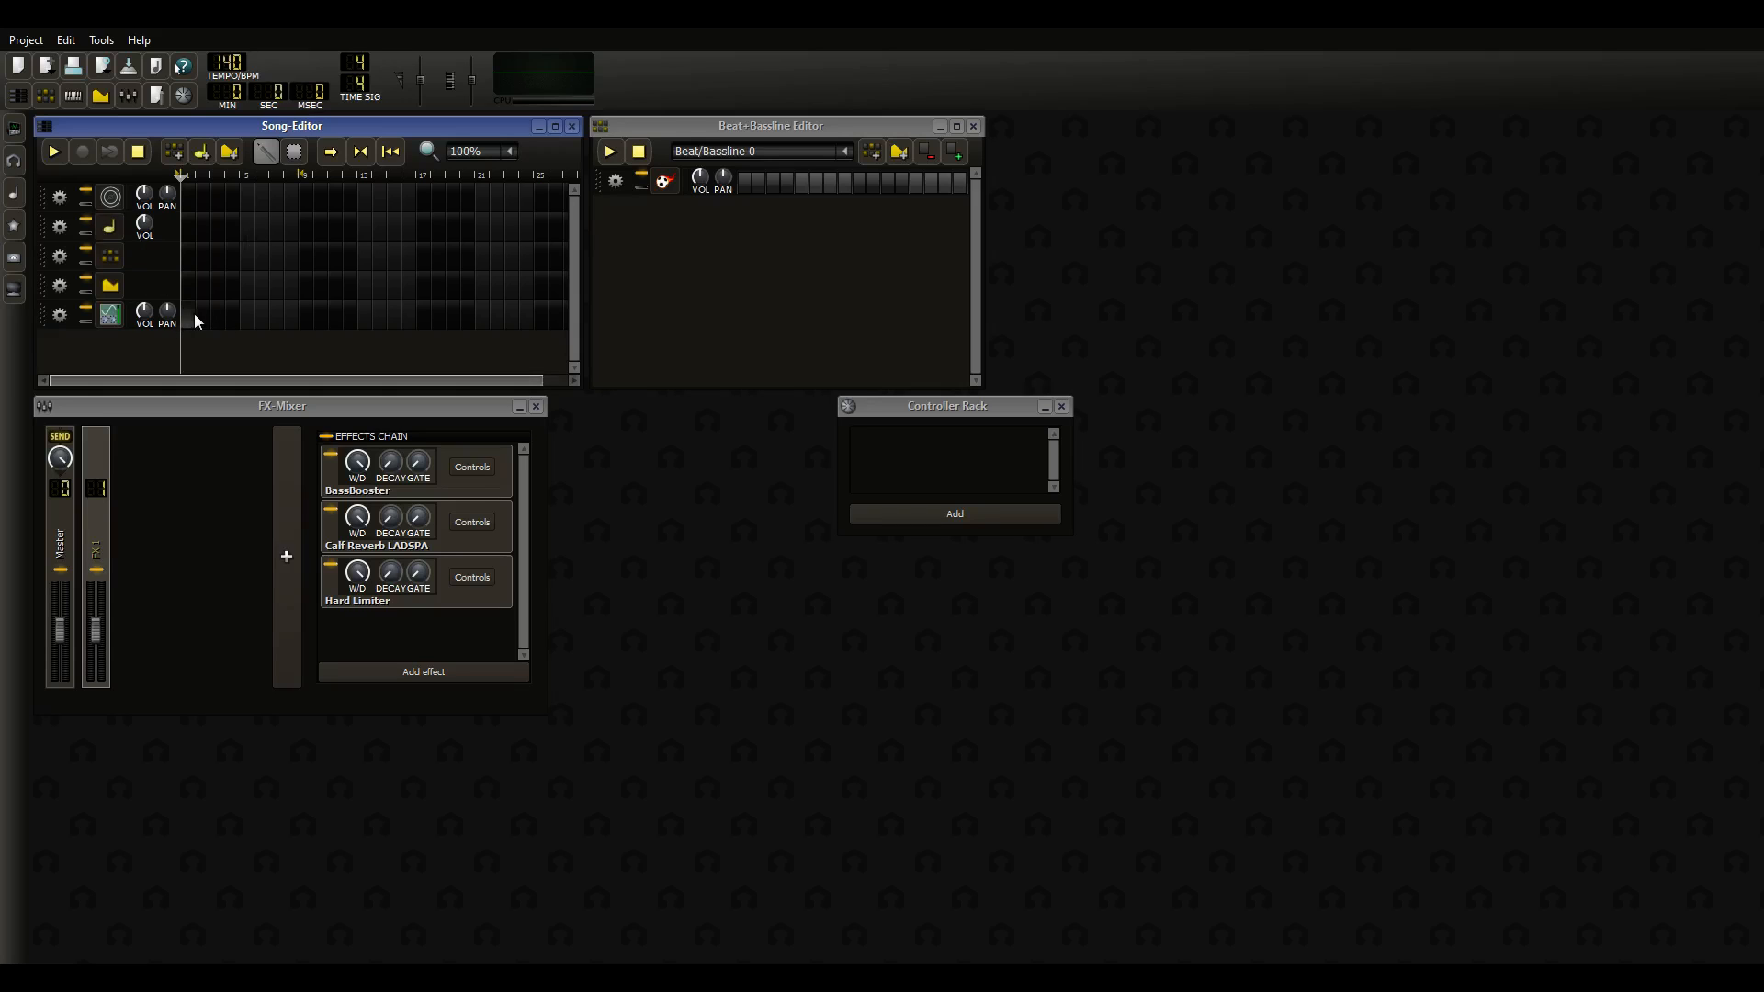
double_click(196, 316)
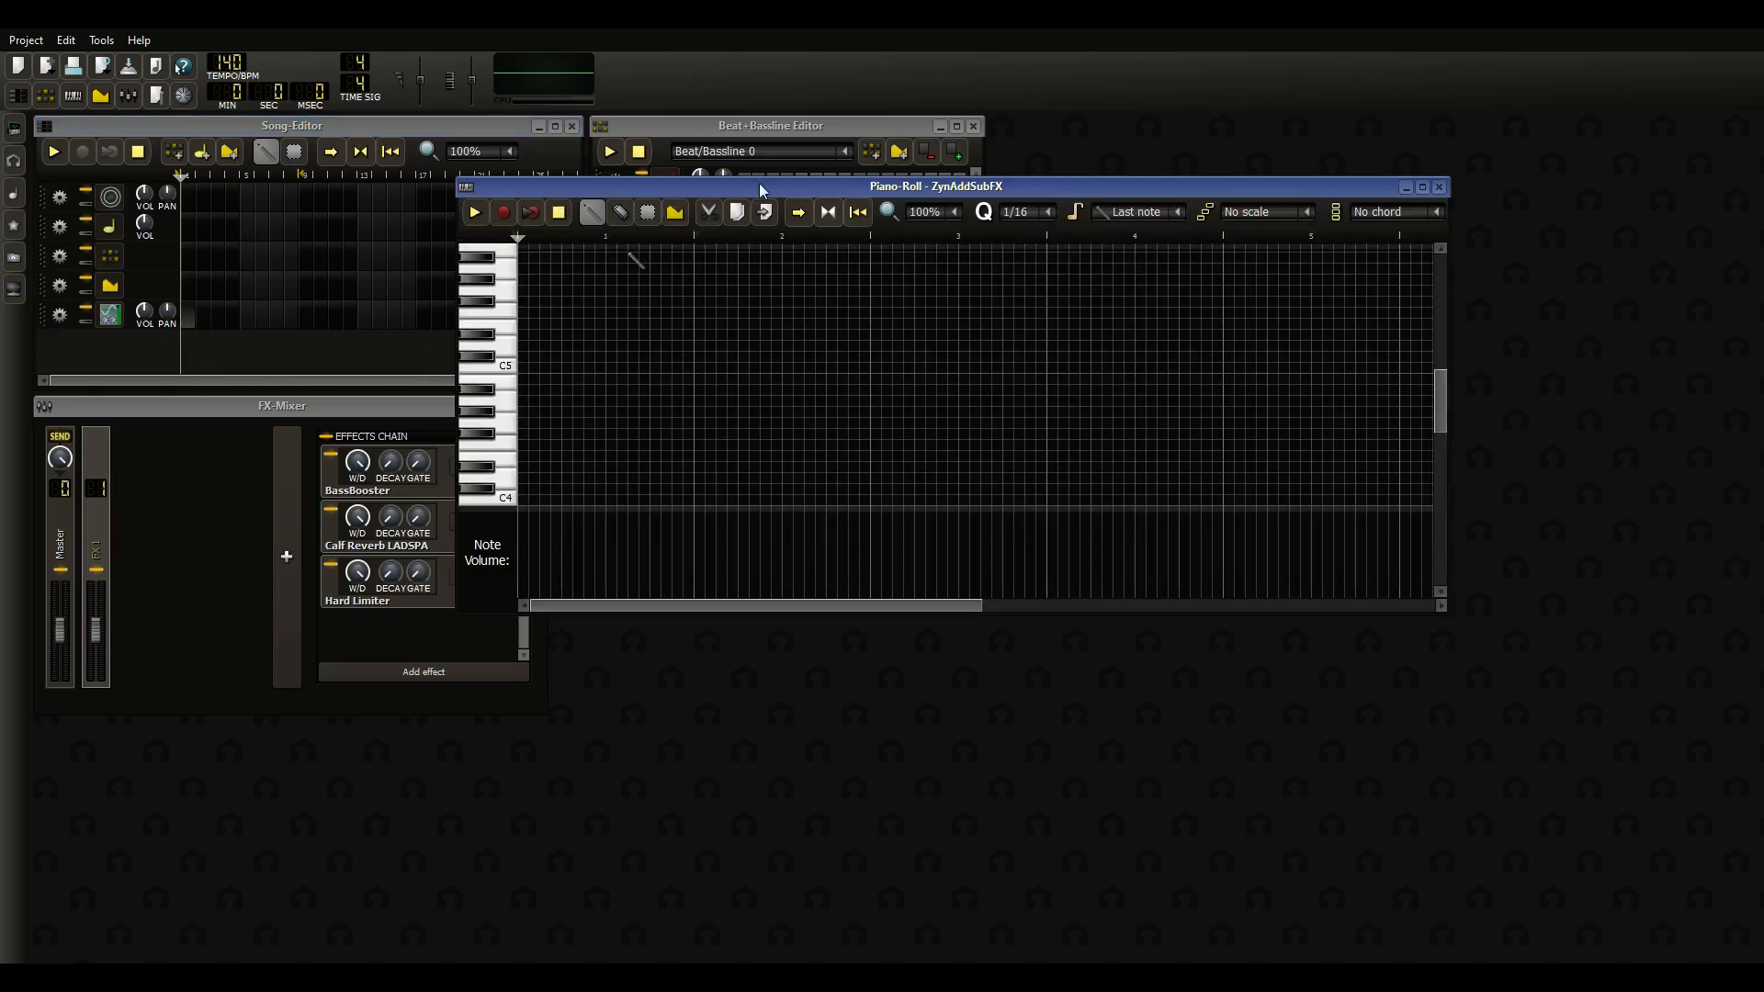
left_click(533, 400)
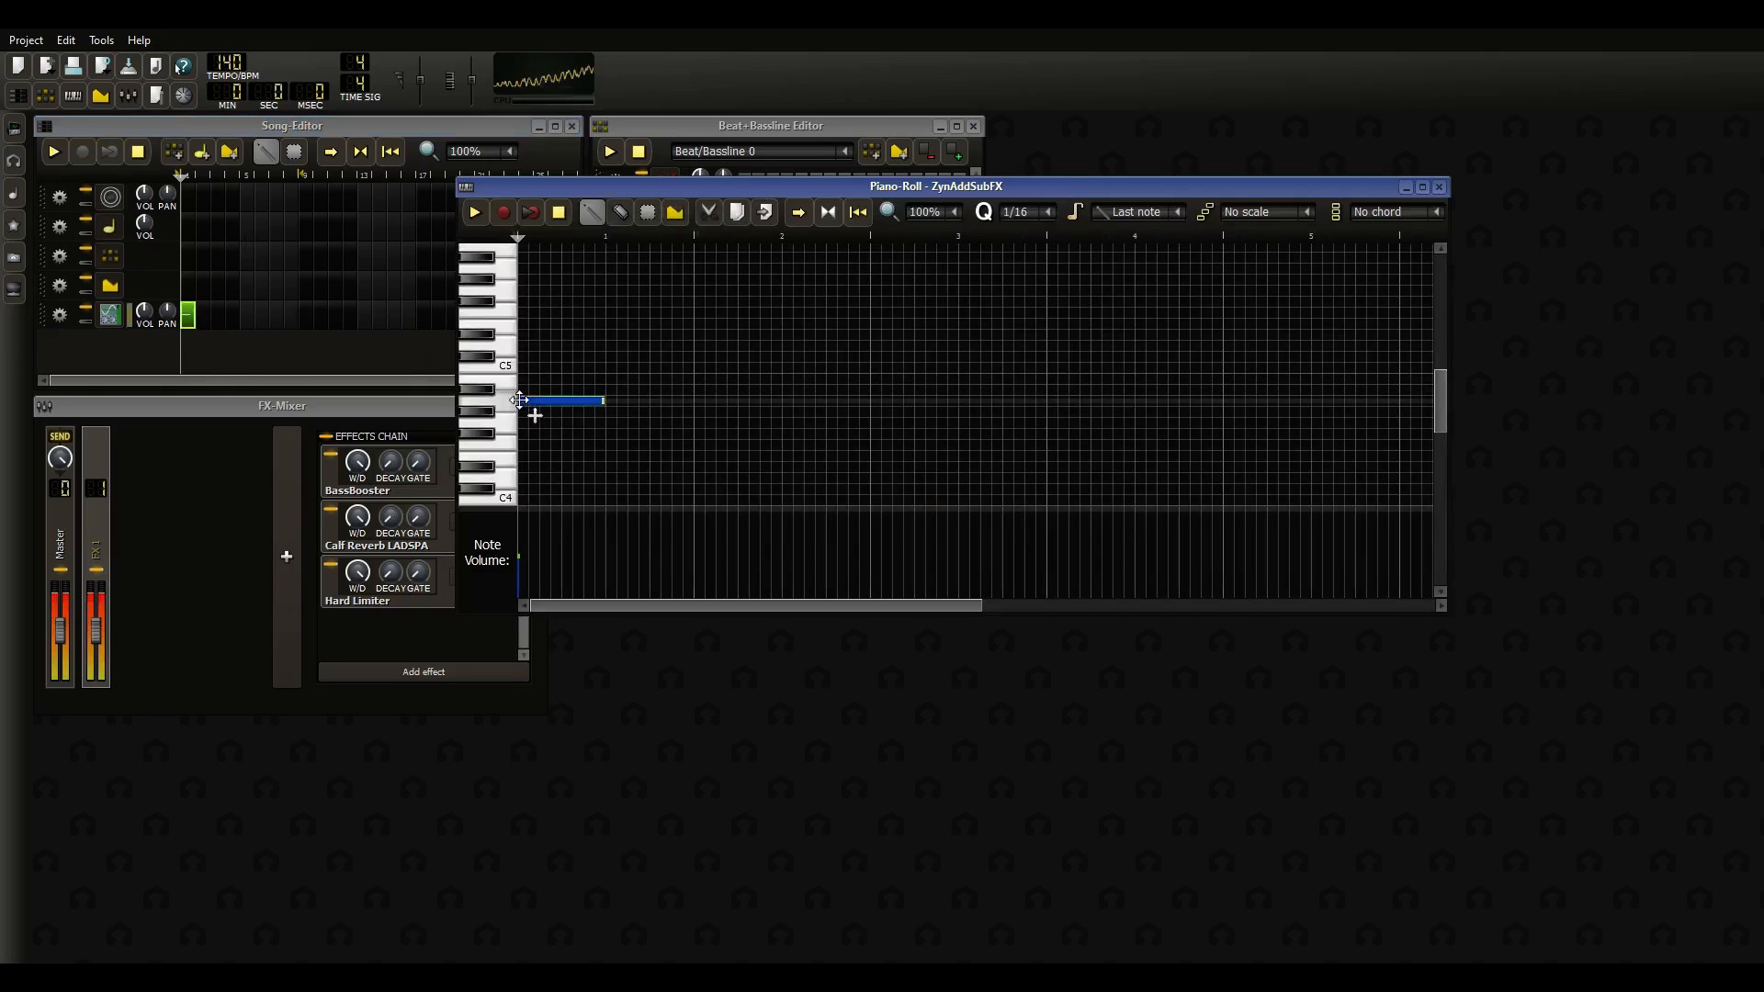
left_click_drag(599, 401, 698, 402)
left_click(698, 431)
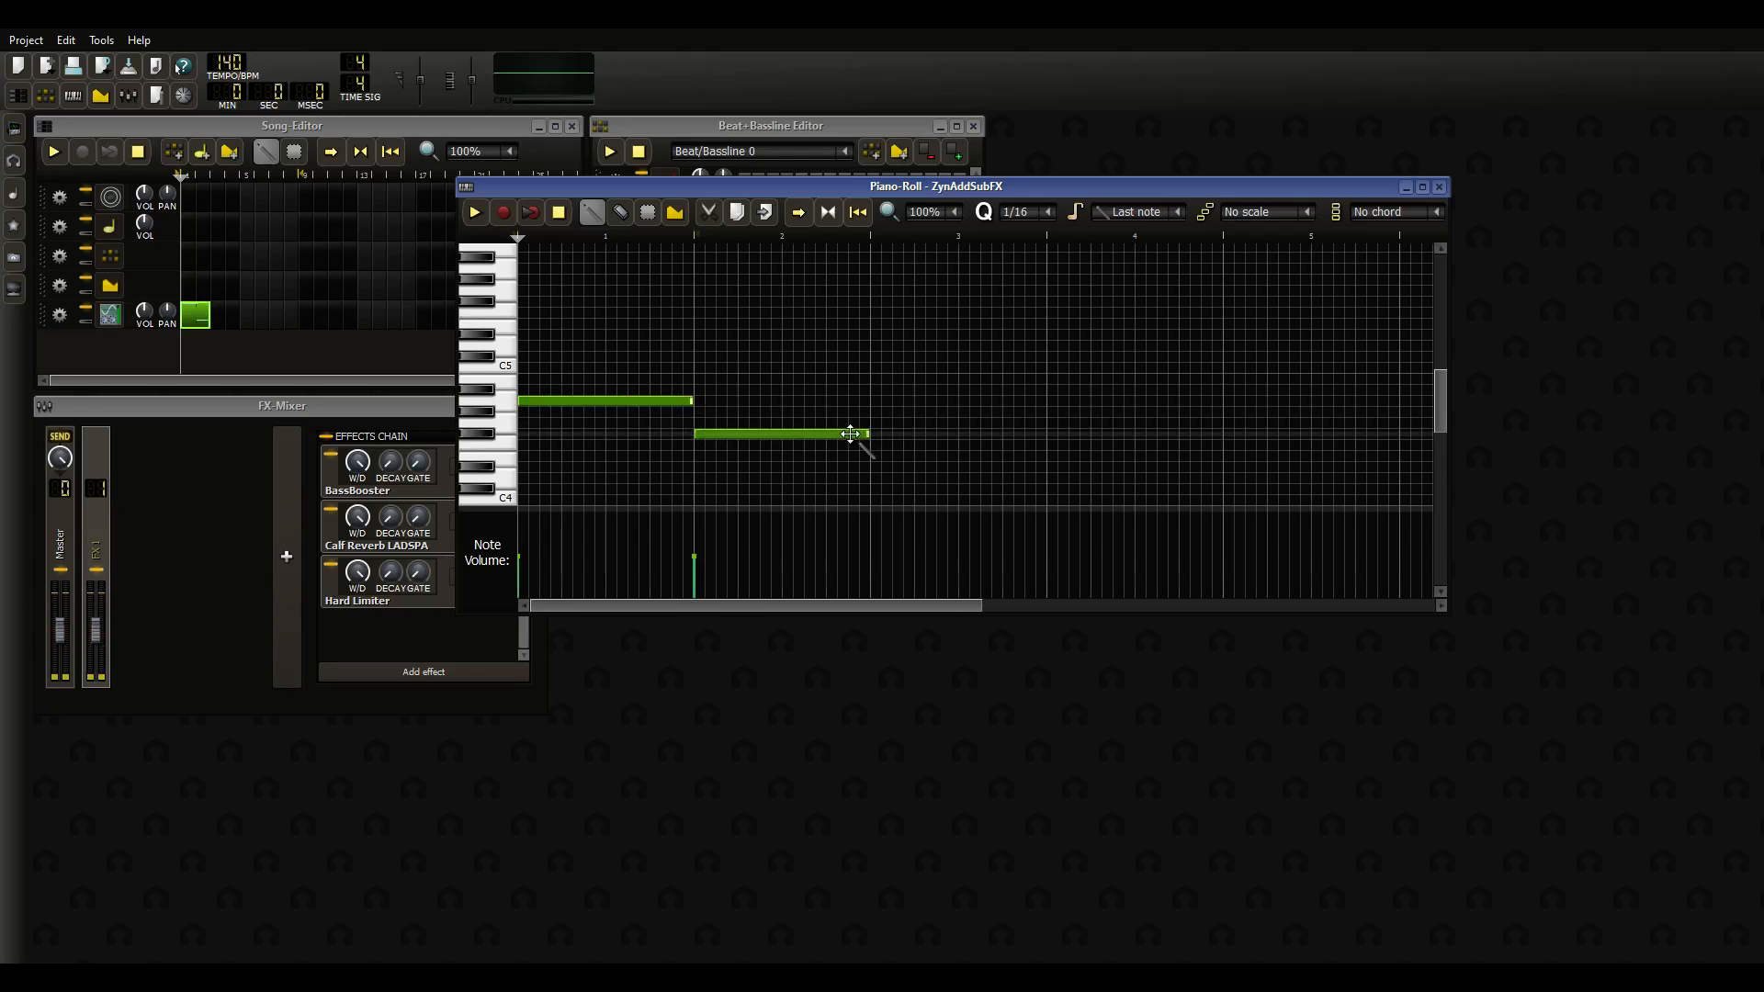
left_click_drag(858, 433, 781, 444)
left_click(788, 423)
Play back the new ZynAddSubFX pattern and close the Piano-Roll
key("space")
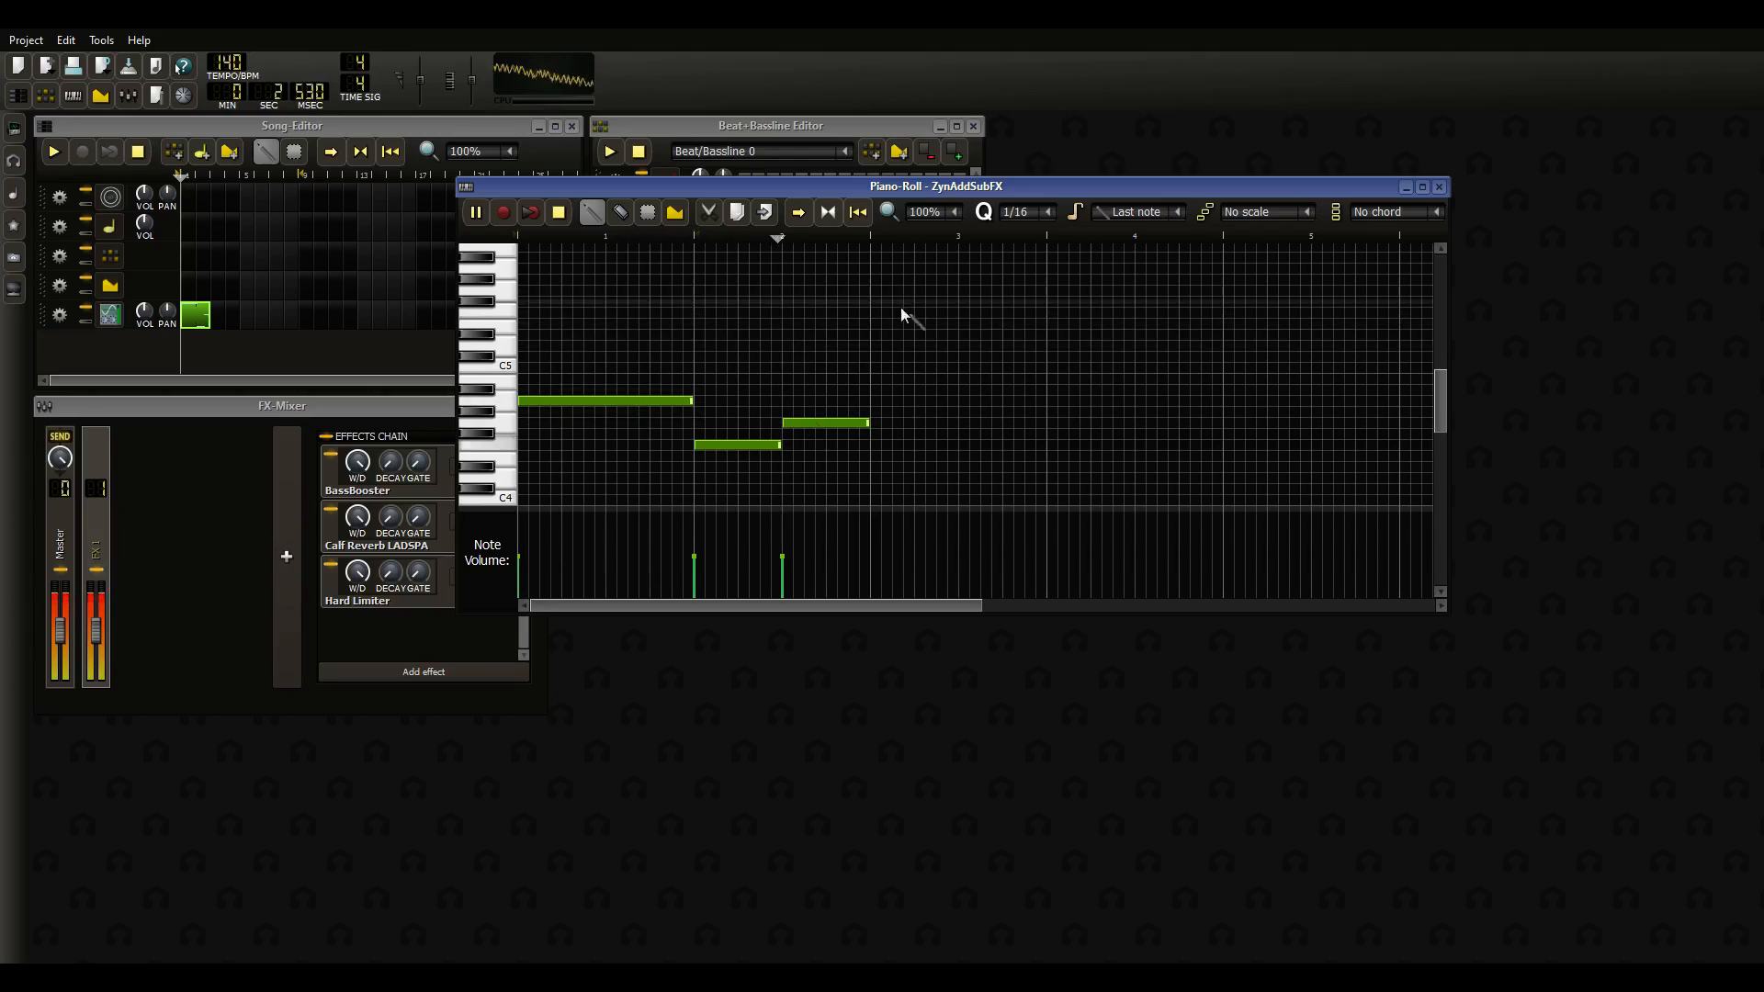
key("space")
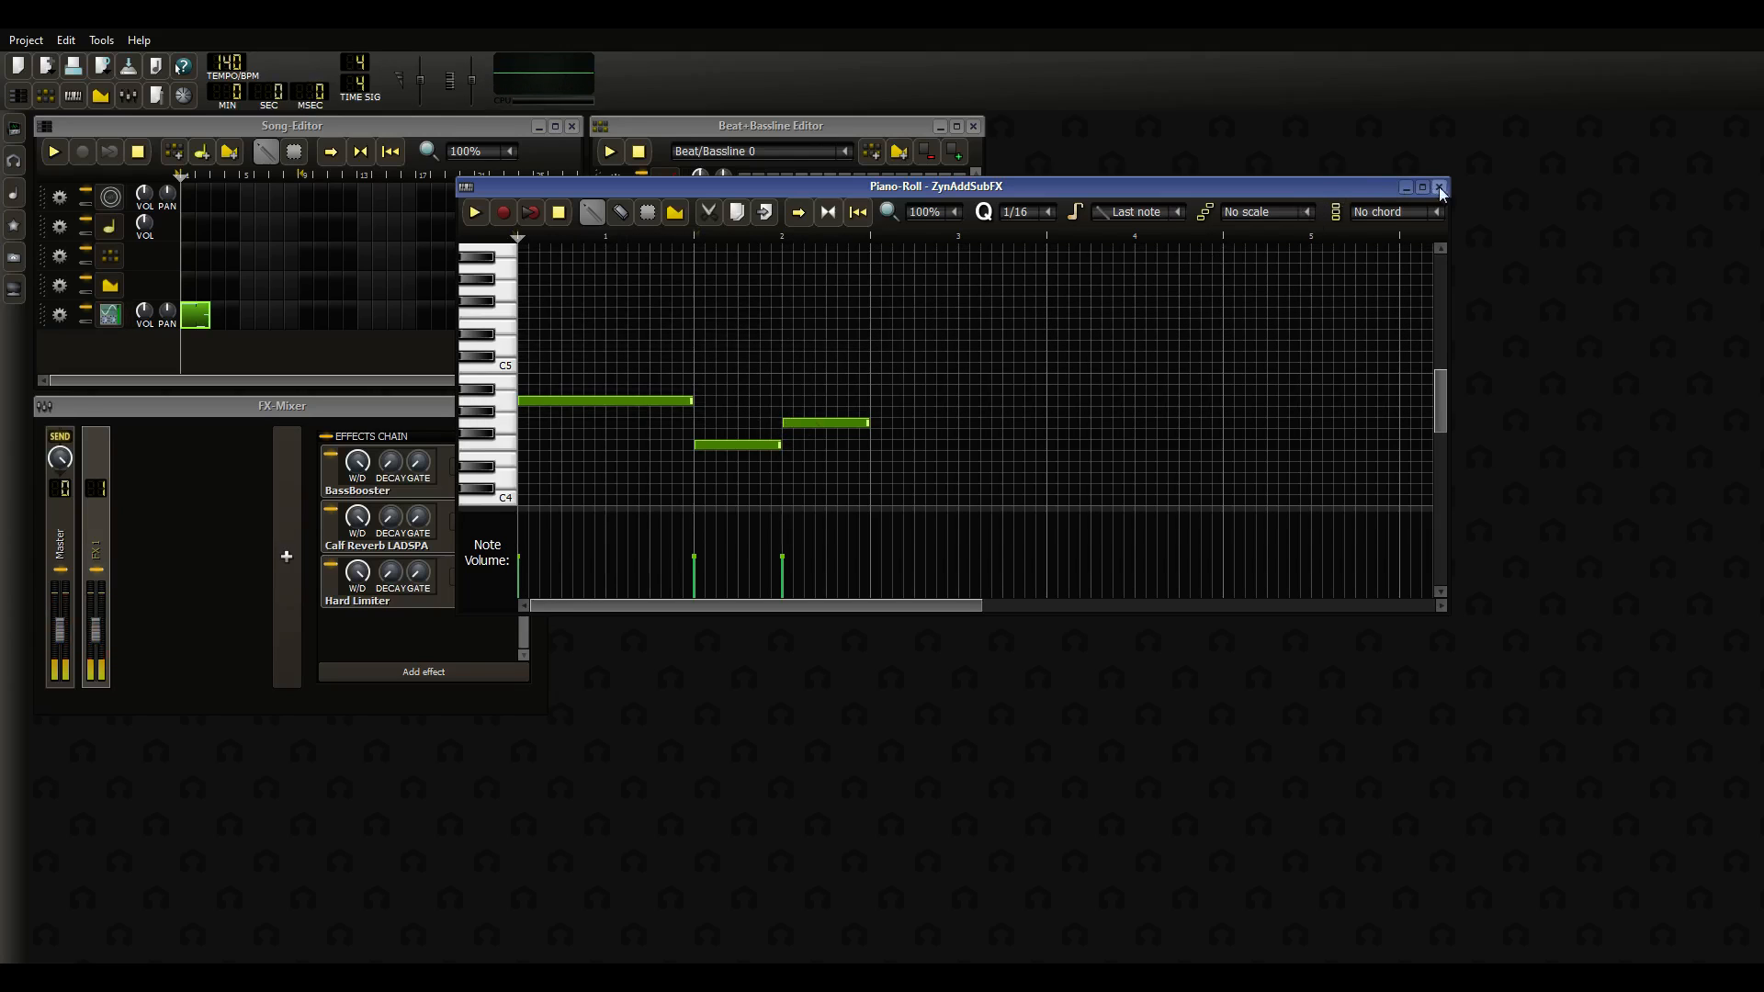
left_click(1439, 188)
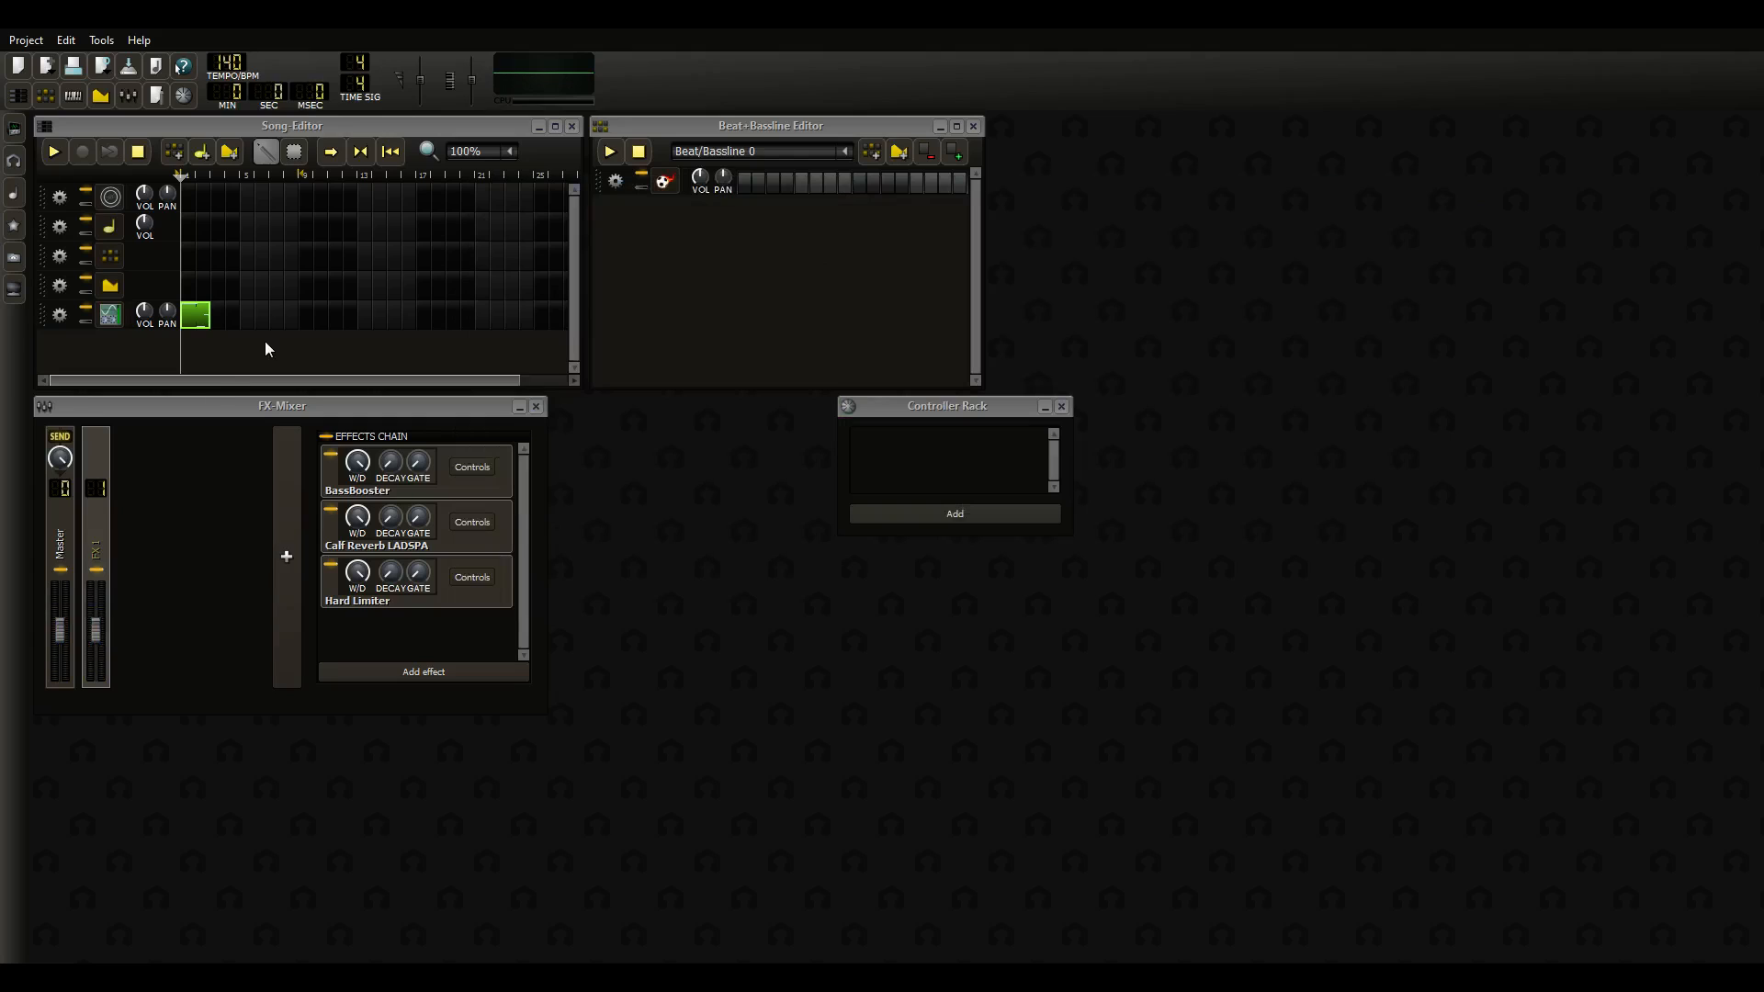
Add an automation track and link the ZynAddSubFX FM Gain to a two-bar automation clip at its start
left_click(266, 343)
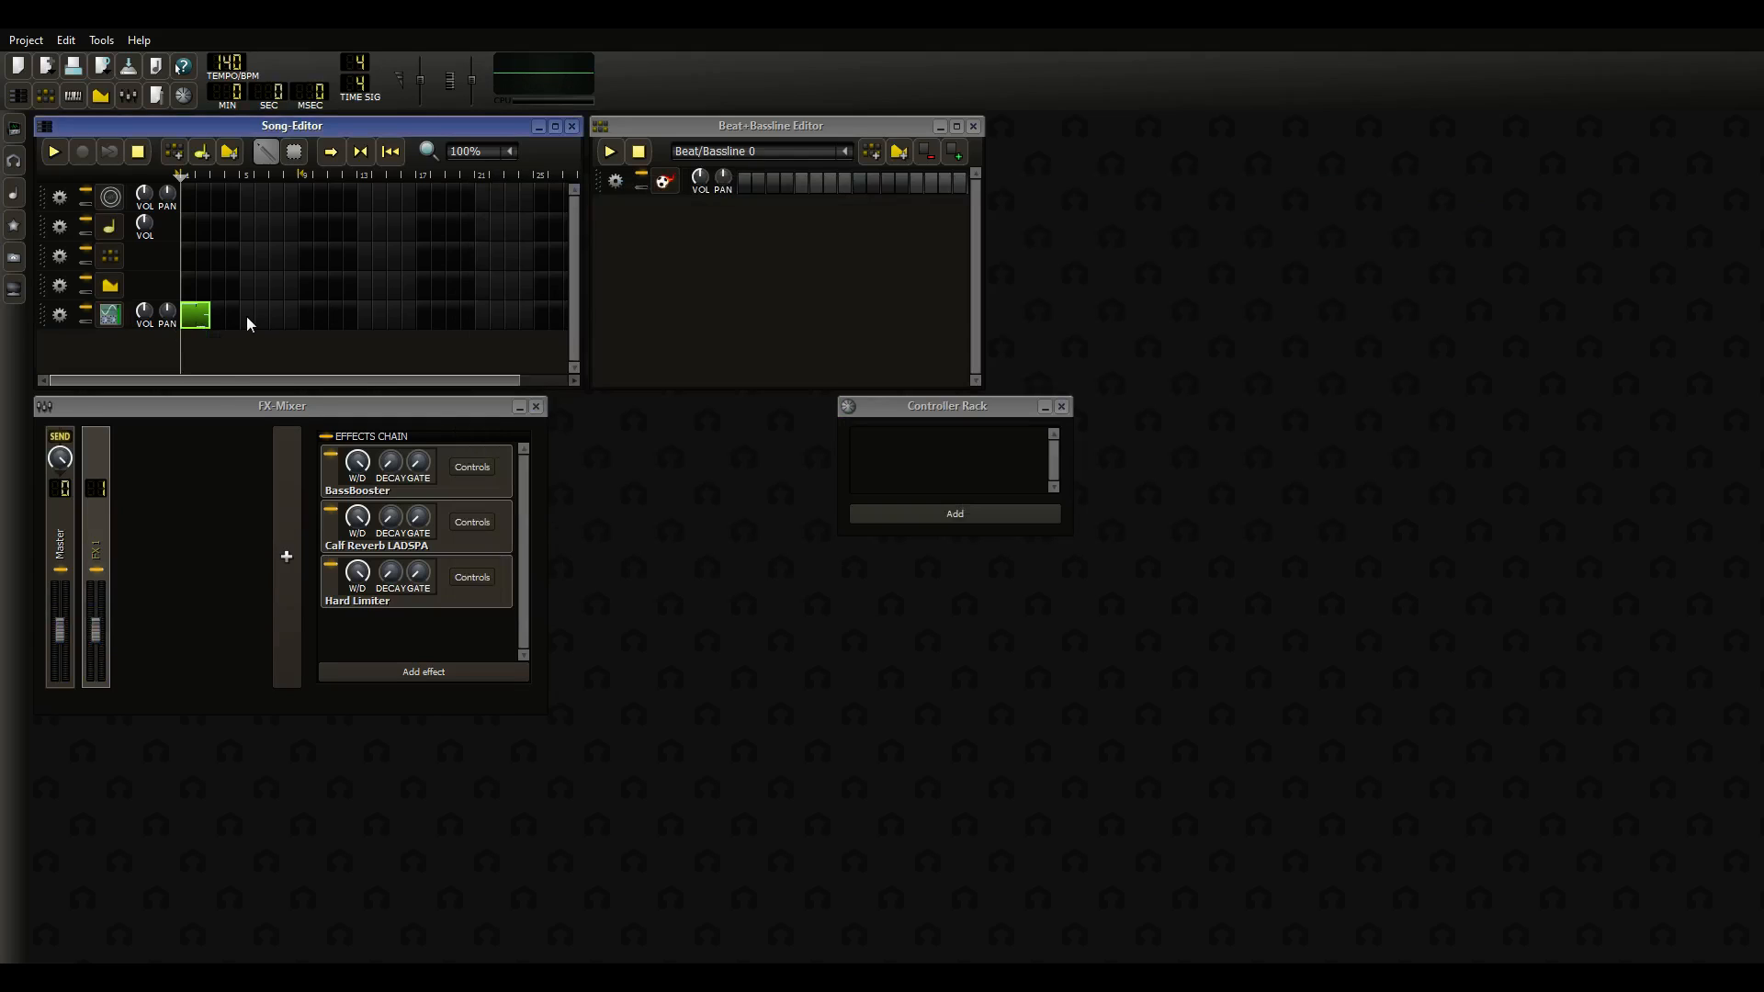
left_click(229, 155)
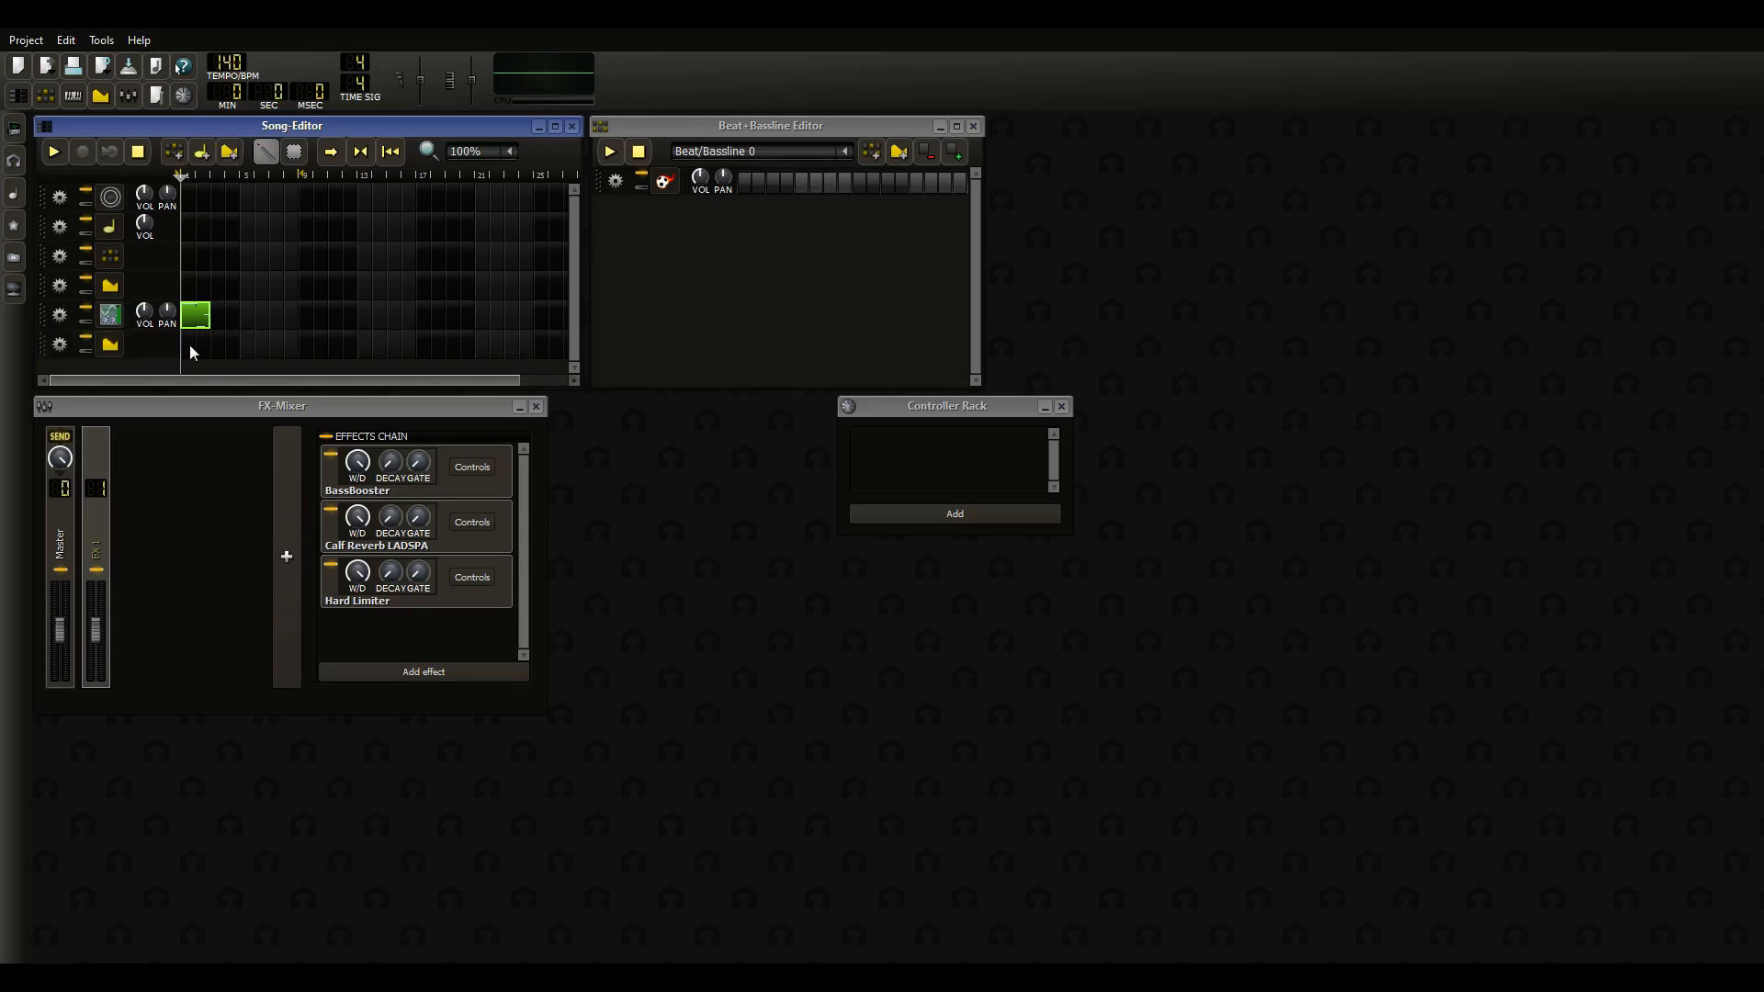
left_click(110, 315)
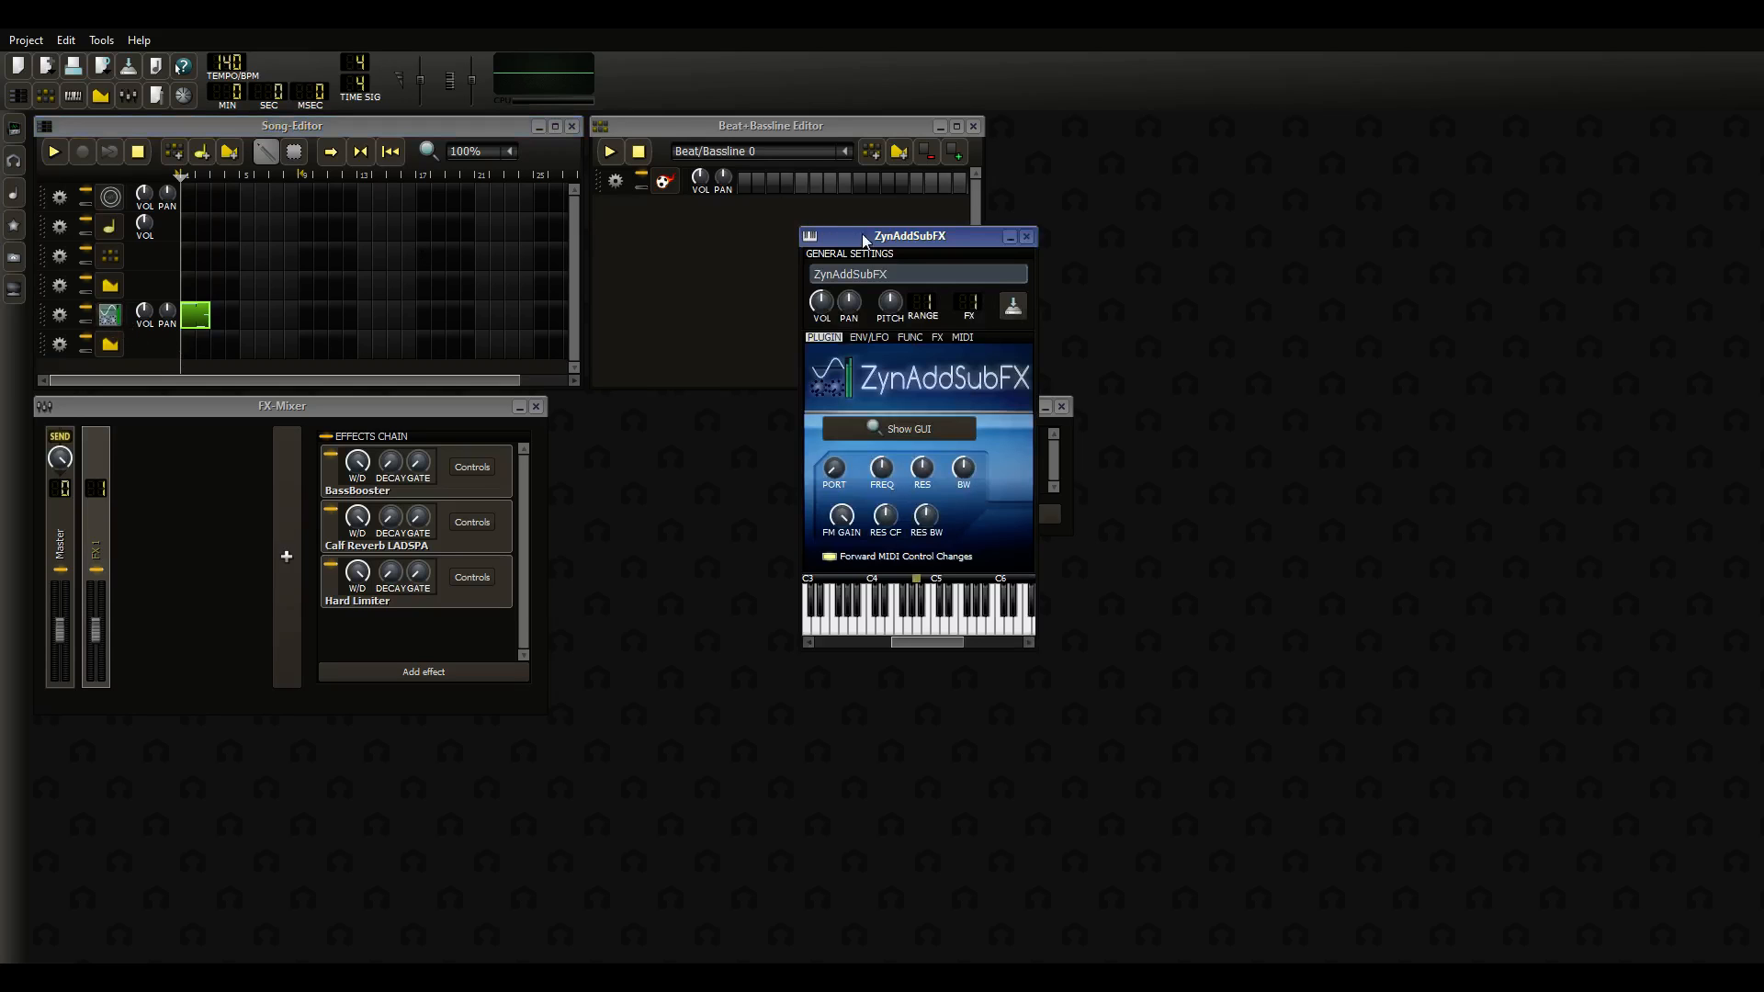
left_click_drag(873, 241, 881, 241)
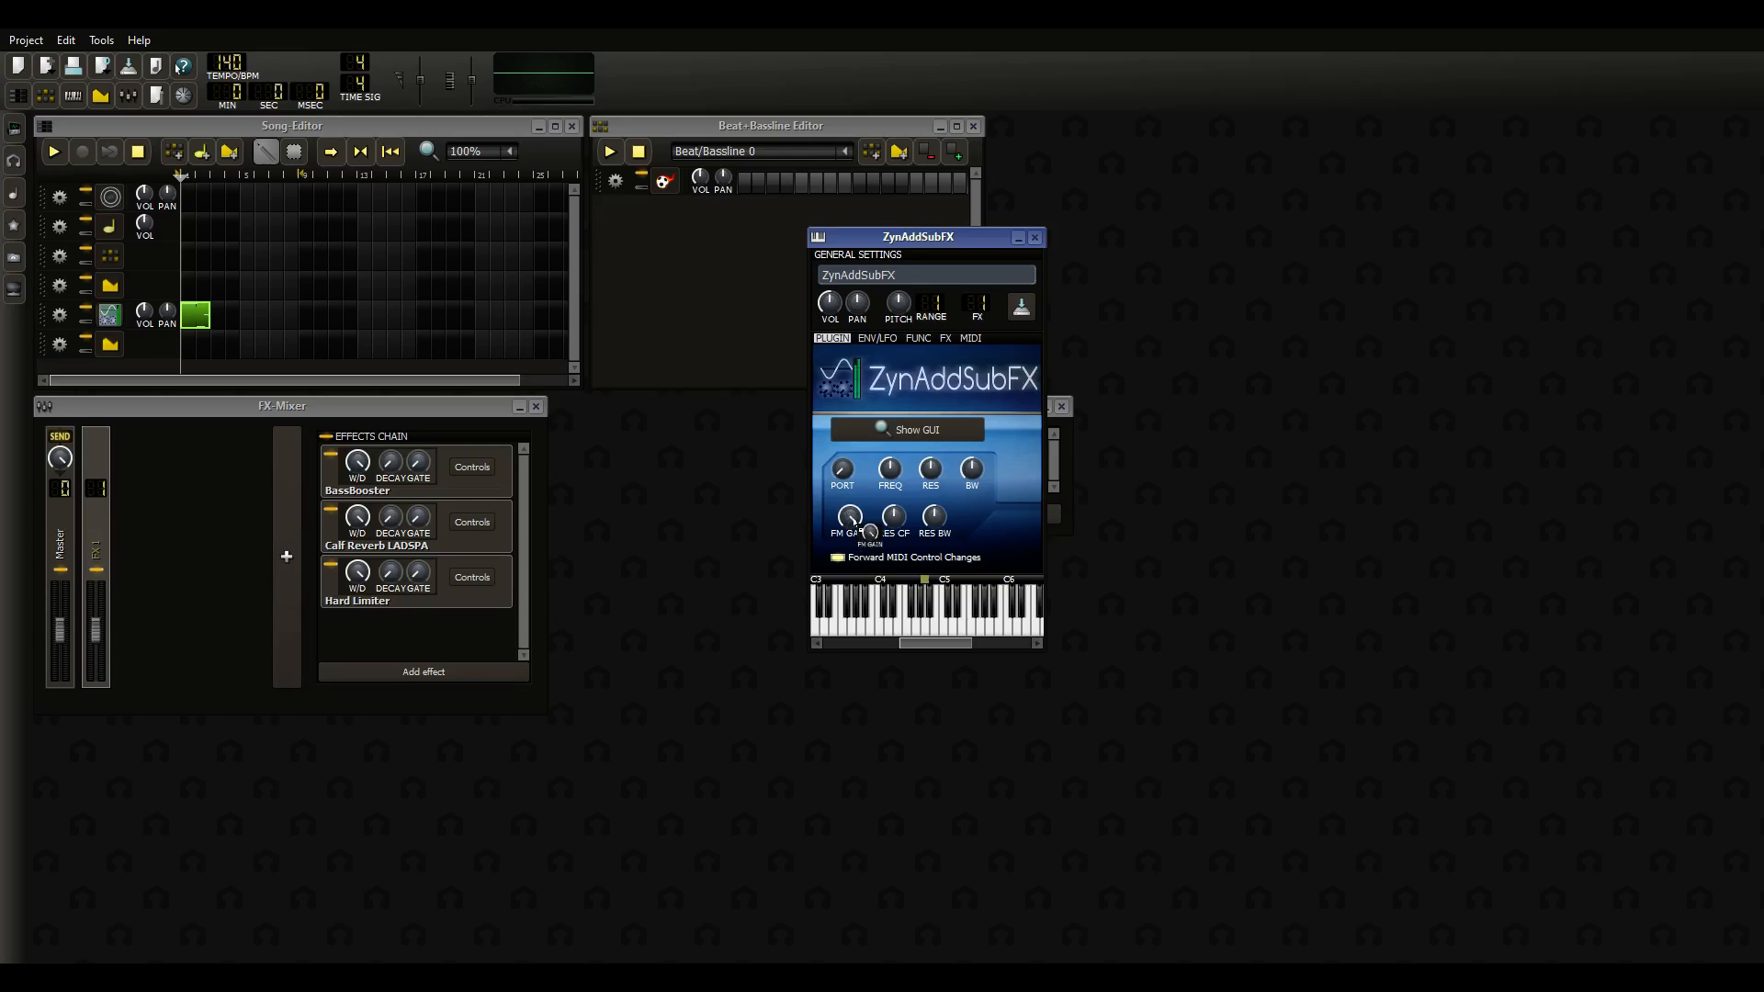
left_click_drag(864, 531, 188, 349)
left_click_drag(192, 345, 210, 345)
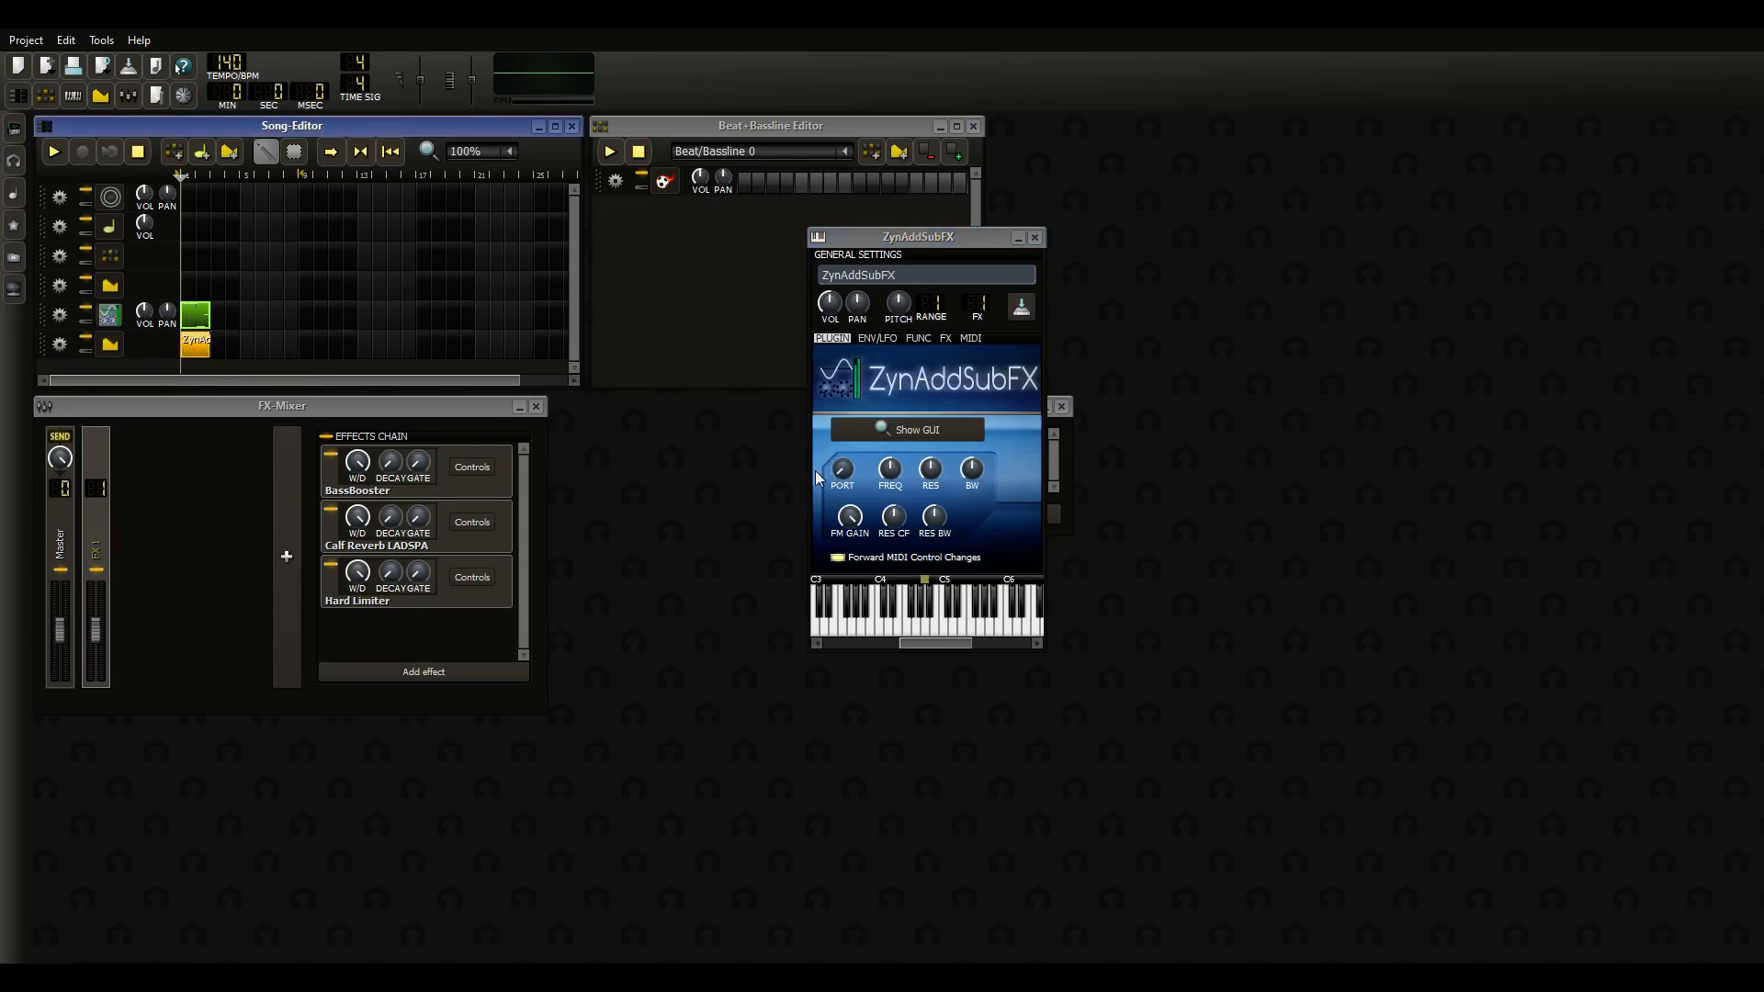
Draw stepped FM Gain automation alternating between 127 and 0 every quarter bar across the two-bar clip, and close the Automation Editor
double_click(197, 345)
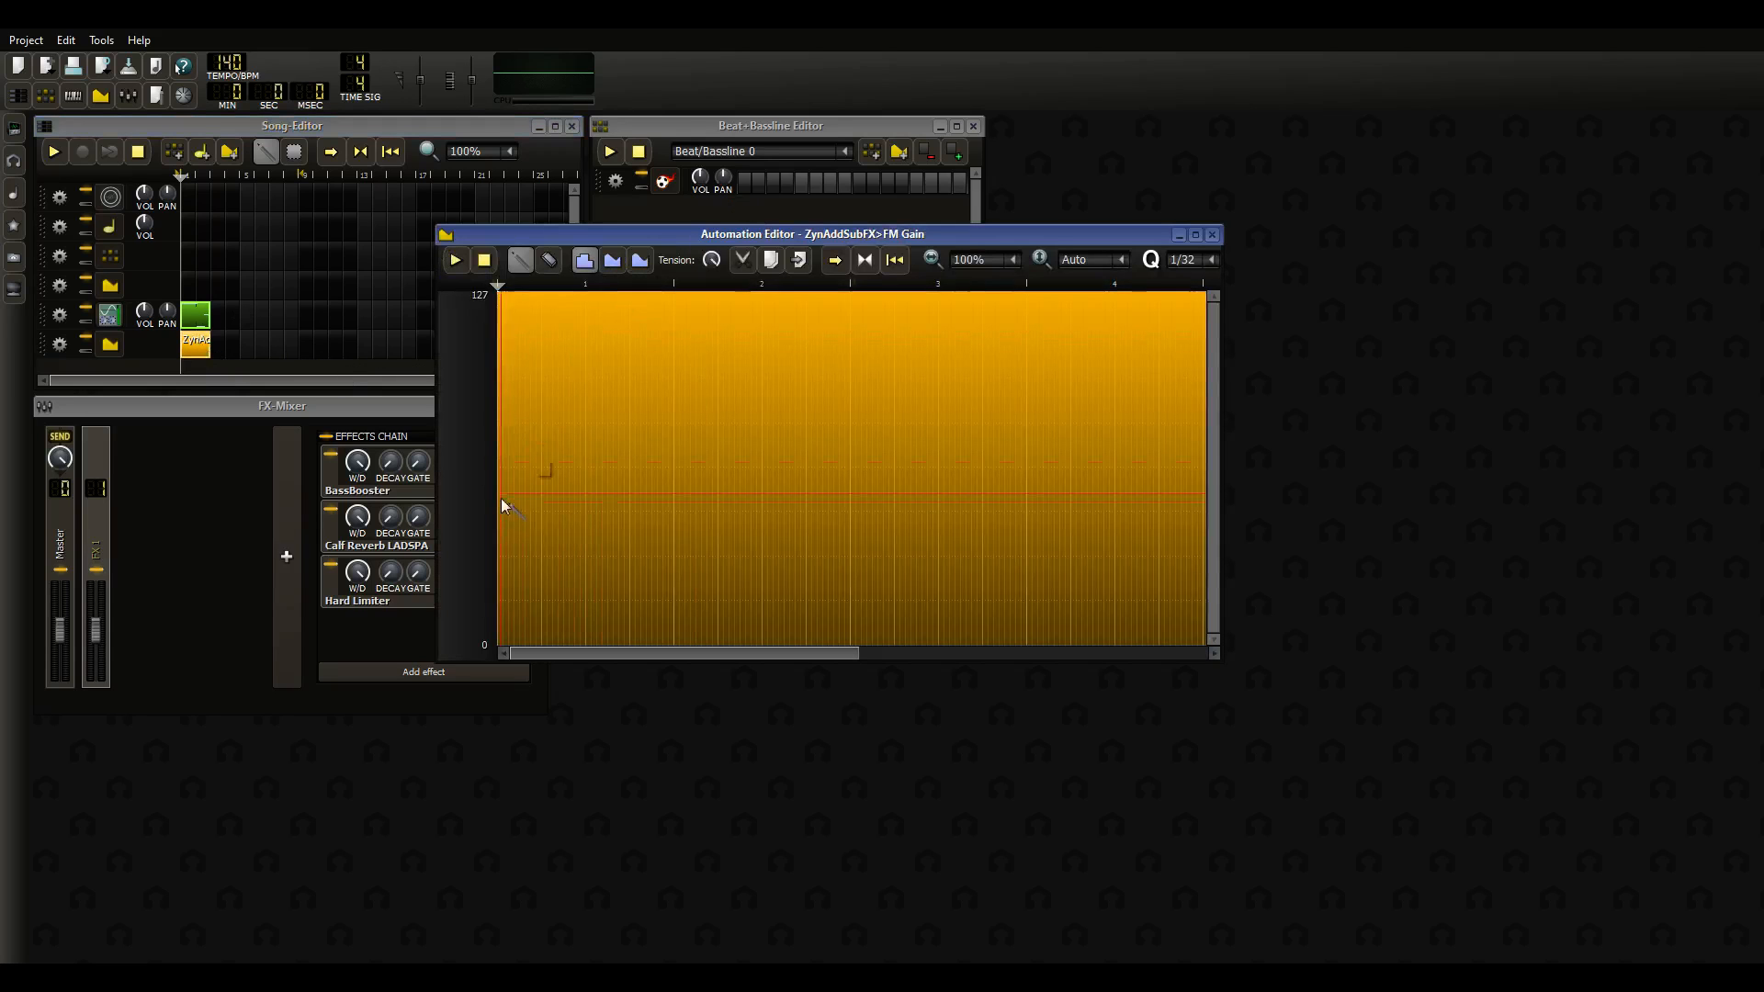
mouse_move(538, 595)
left_mouse_down()
mouse_move(540, 640)
mouse_move(592, 468)
mouse_move(584, 298)
mouse_move(646, 507)
mouse_move(628, 542)
mouse_move(630, 656)
left_mouse_up()
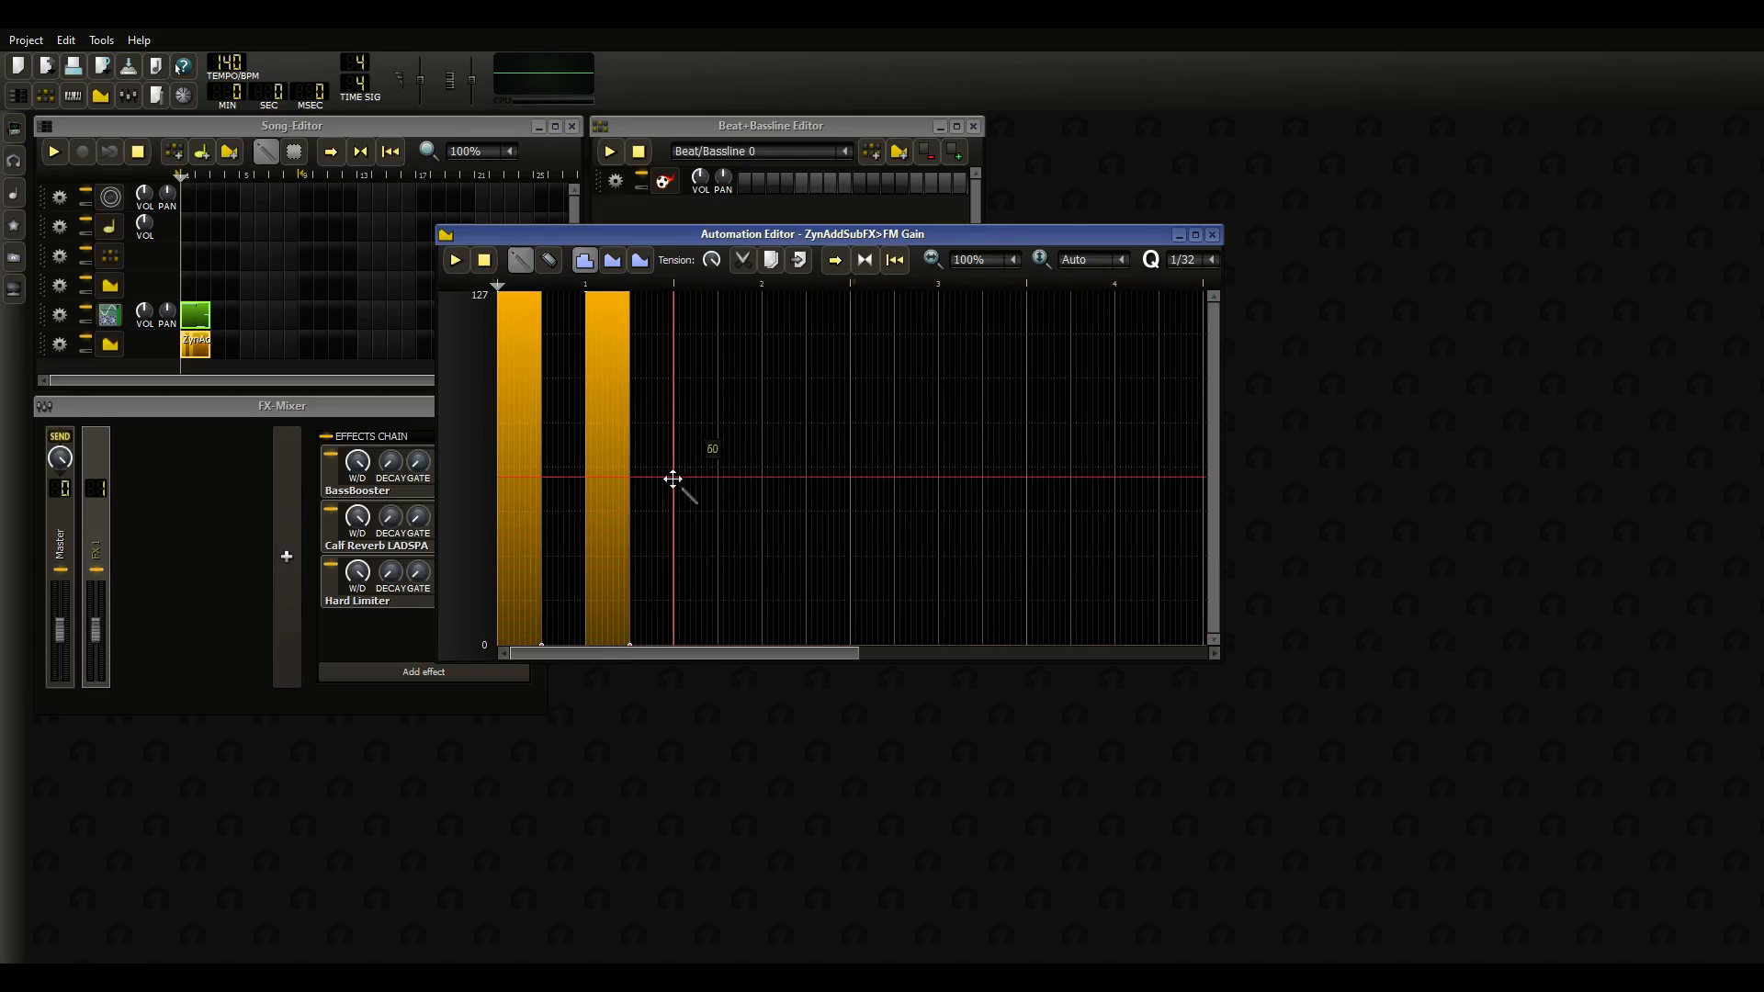
mouse_move(677, 481)
left_mouse_down()
mouse_move(684, 315)
mouse_move(669, 288)
left_mouse_up()
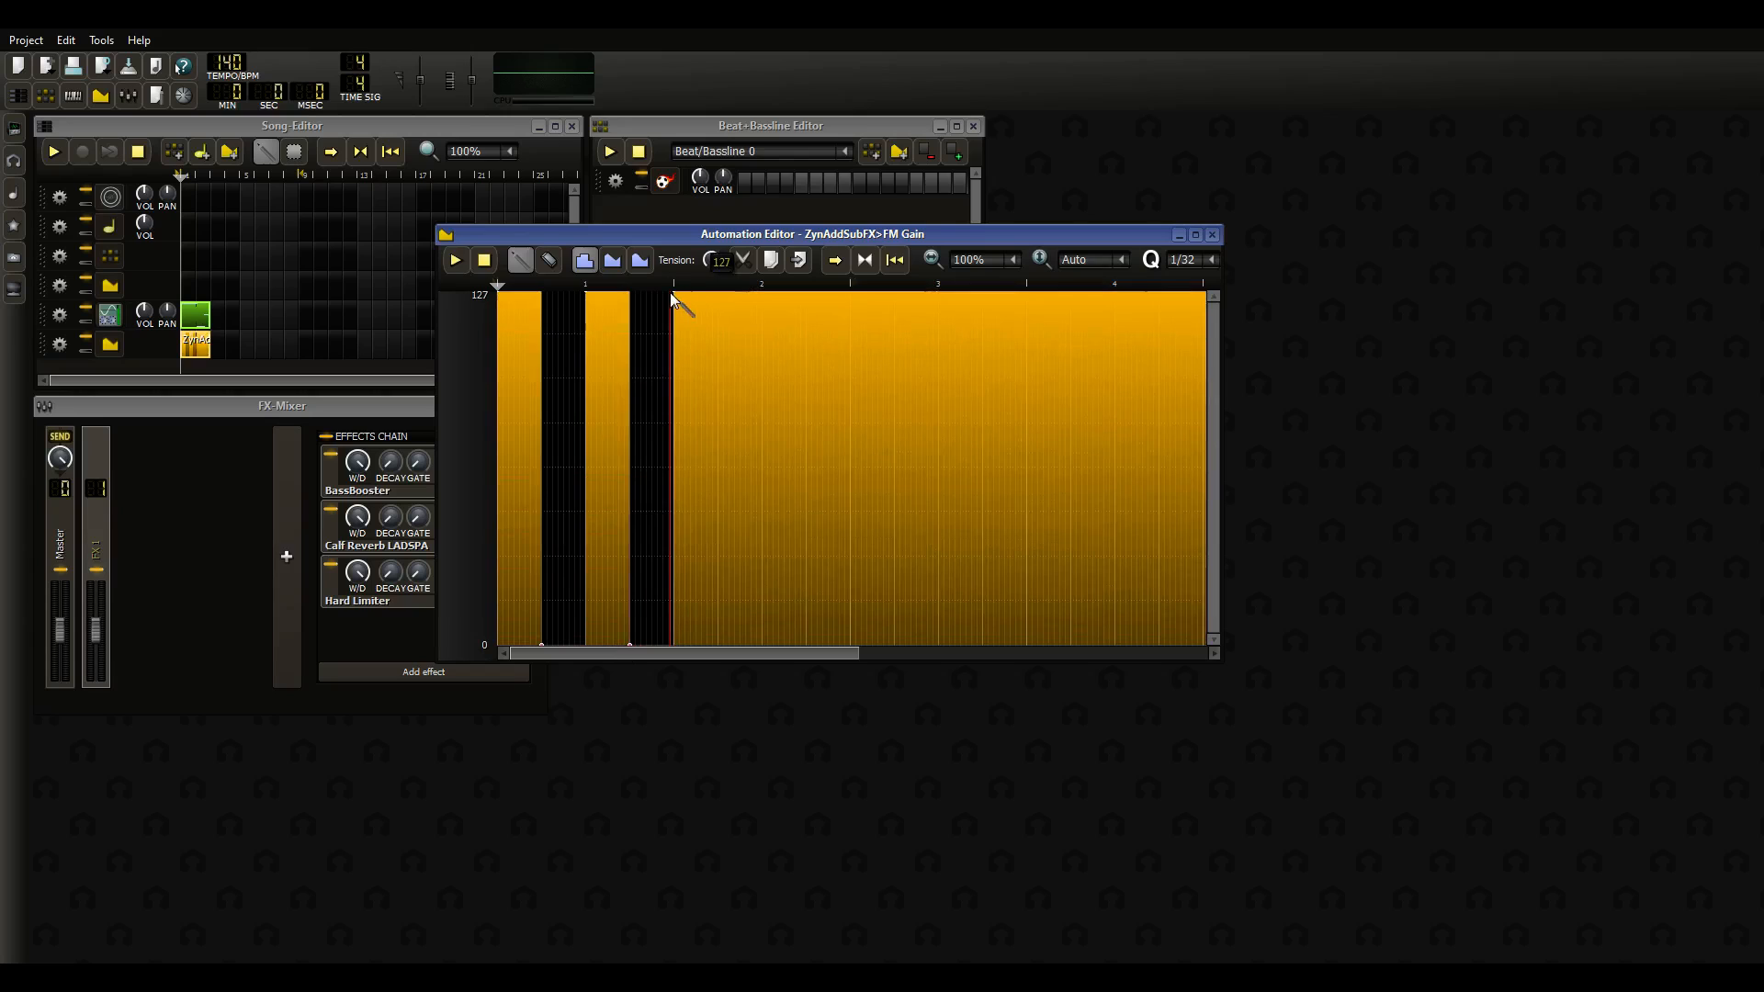
mouse_move(717, 432)
left_mouse_down()
mouse_move(736, 501)
mouse_move(714, 640)
mouse_move(752, 579)
mouse_move(766, 294)
mouse_move(811, 524)
mouse_move(805, 656)
left_mouse_up()
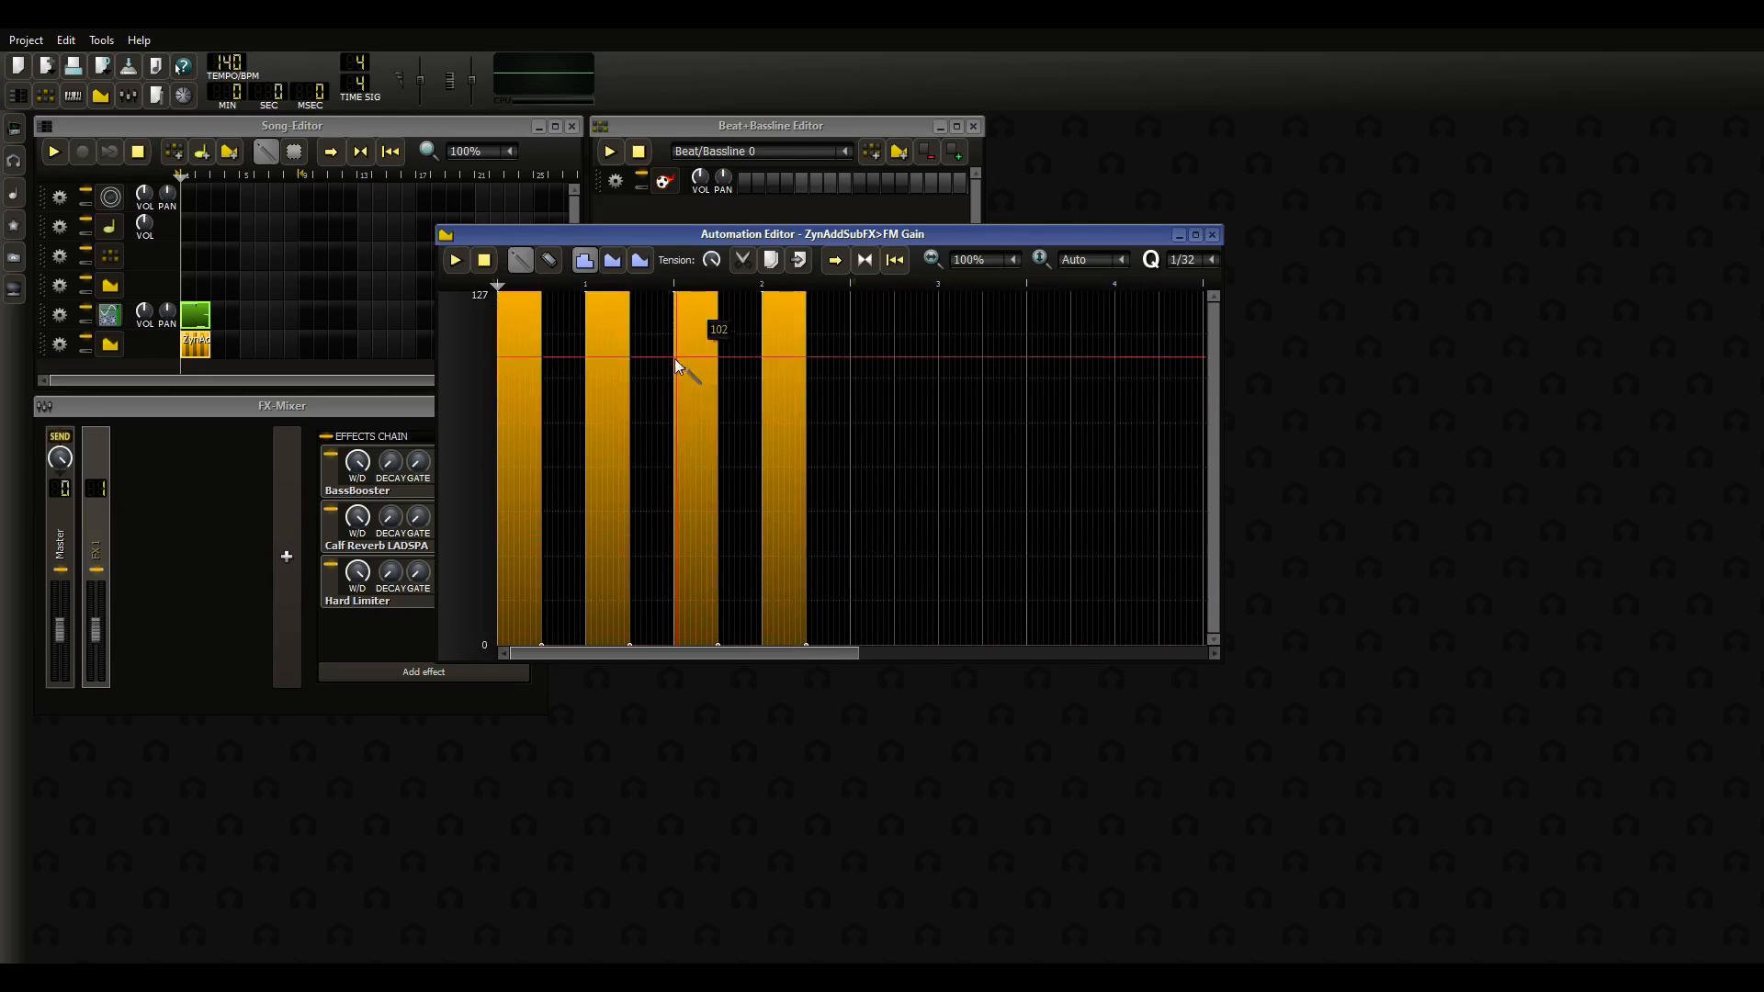
left_click(1211, 235)
Play back the song with the stepped FM Gain automation and move the loop end marker to the end of the two-bar pattern
left_click(537, 147)
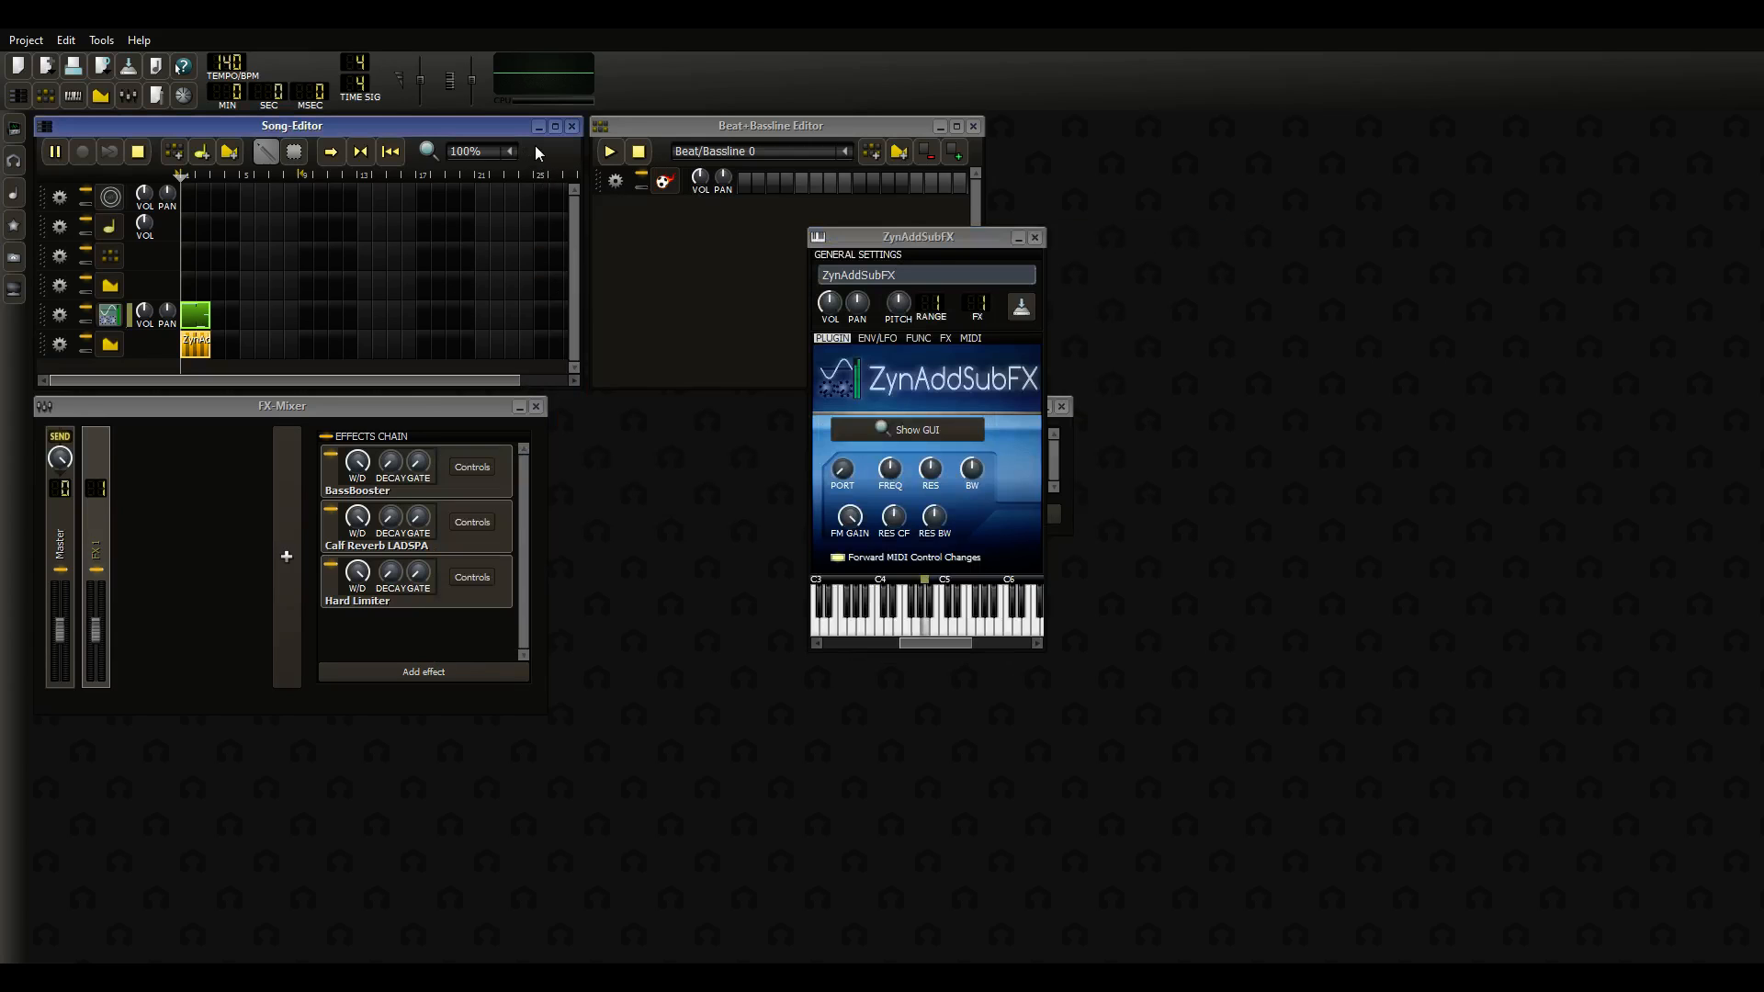
key("space")
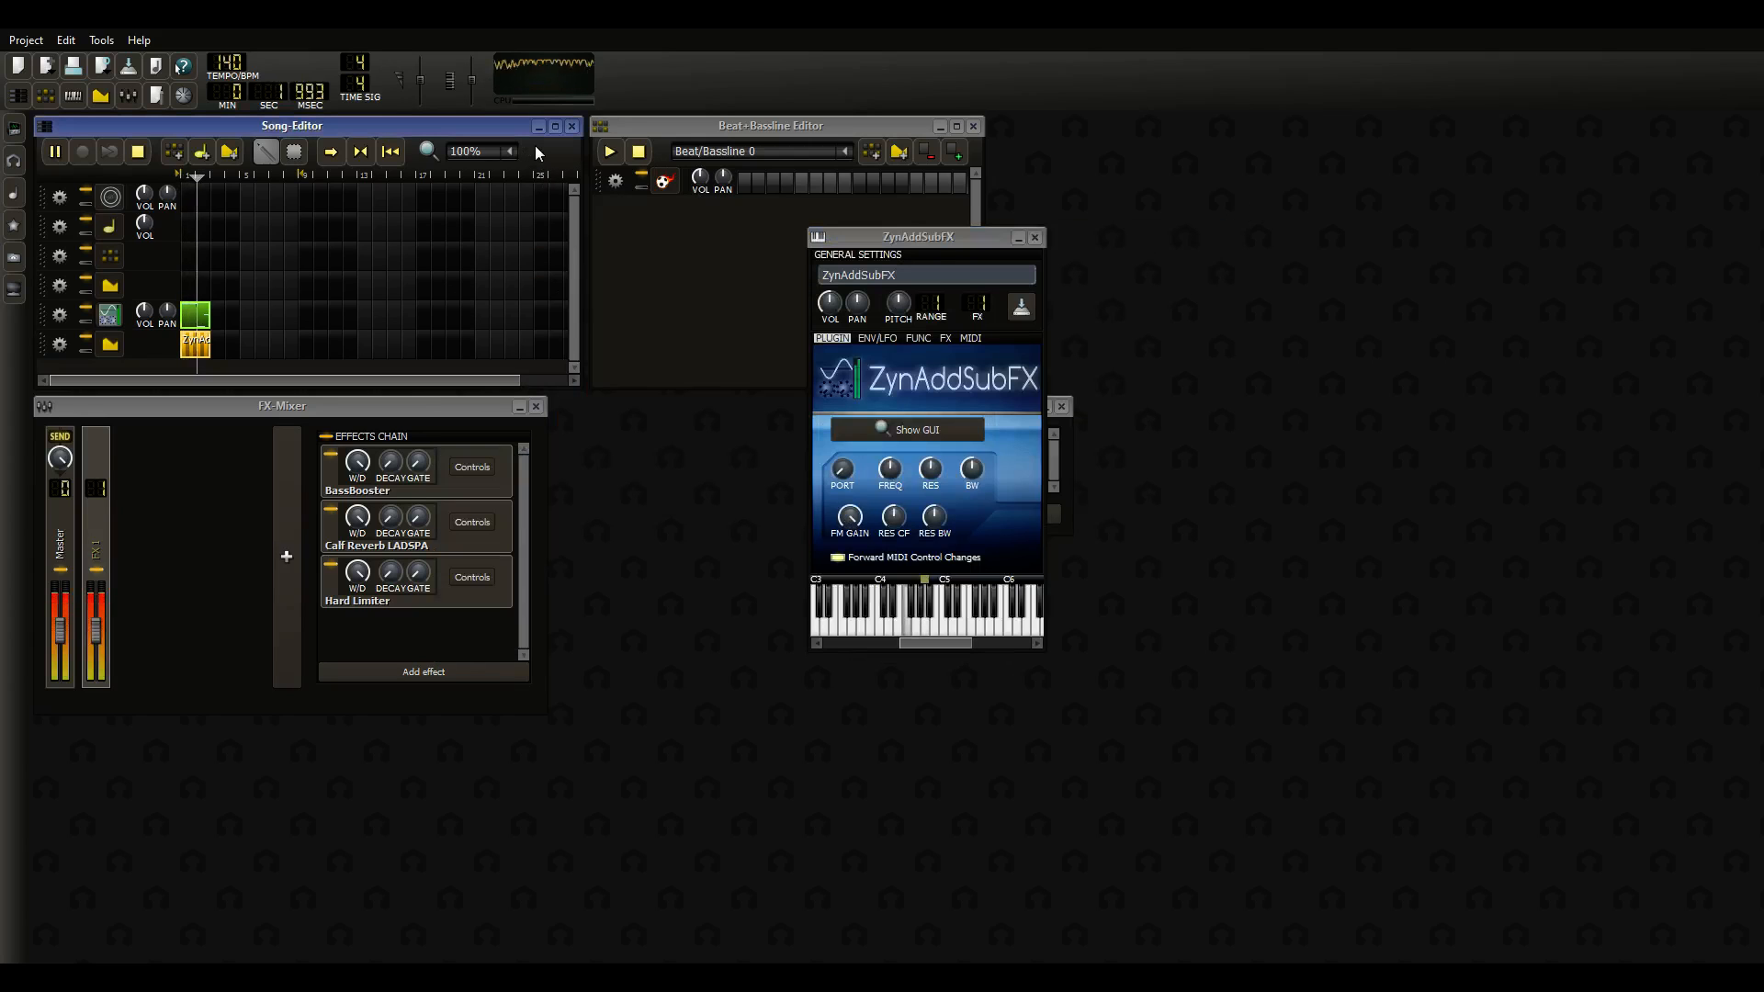
key("space")
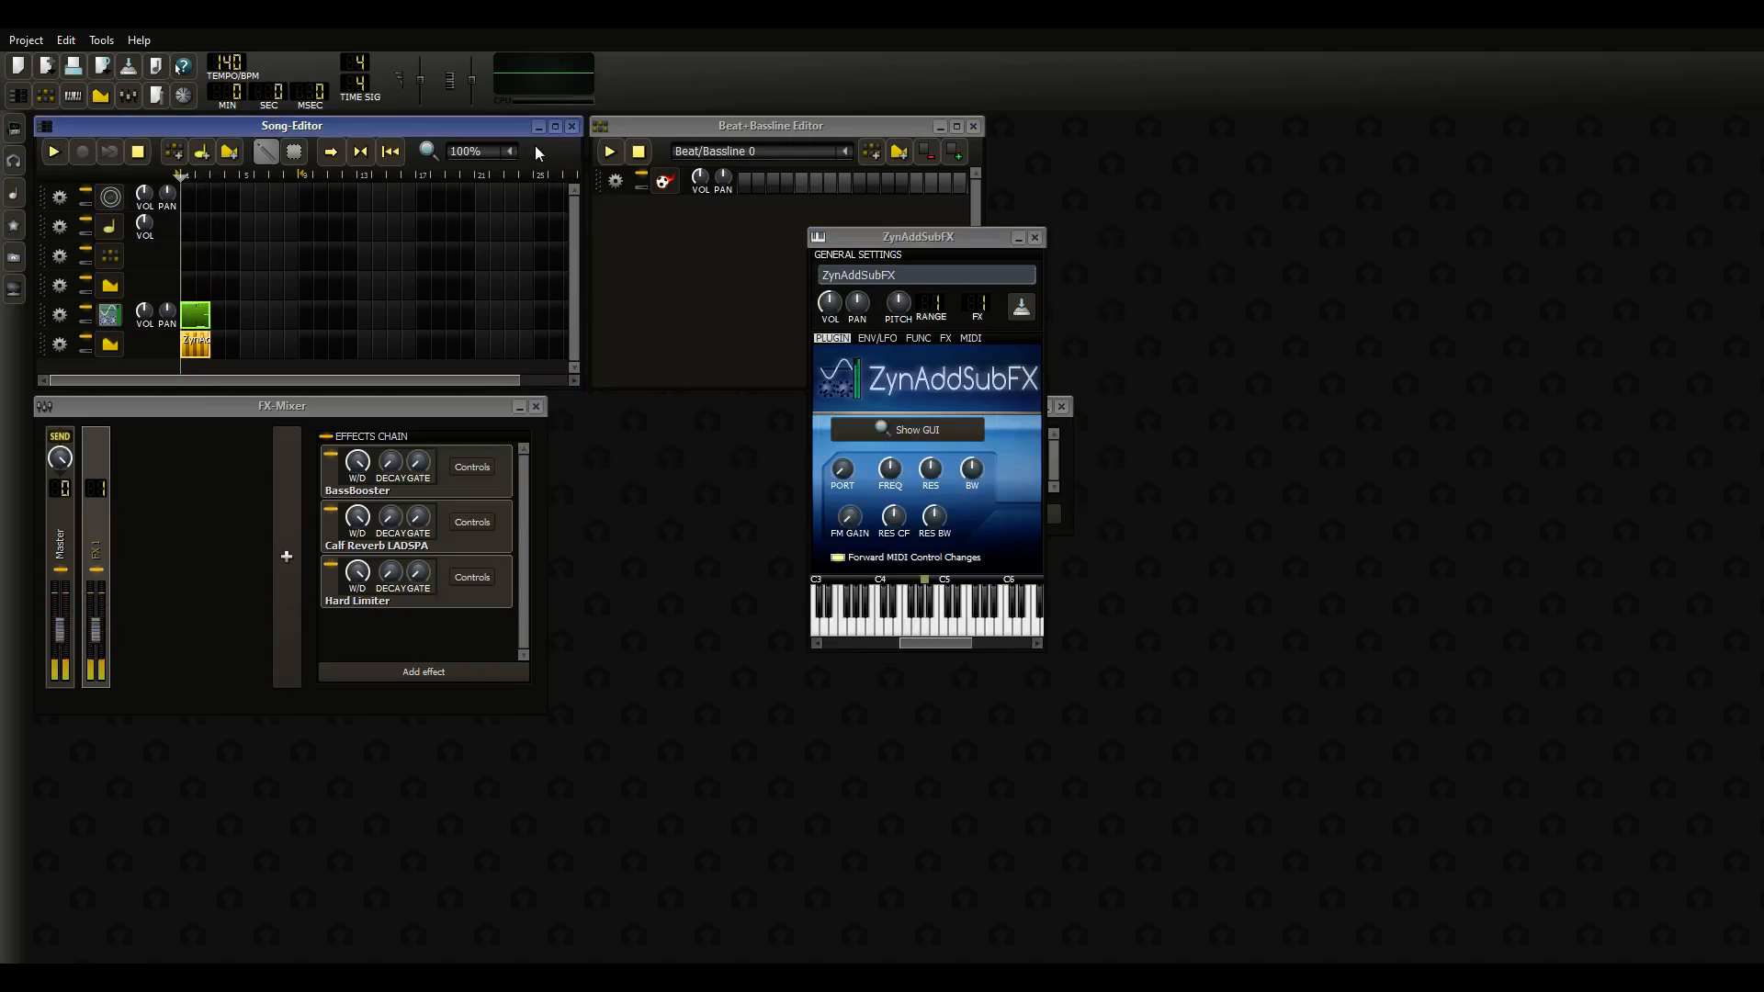
right_click(216, 179)
Reopen the FM Gain automation clip, switch its progression to linear and play back the result
double_click(198, 347)
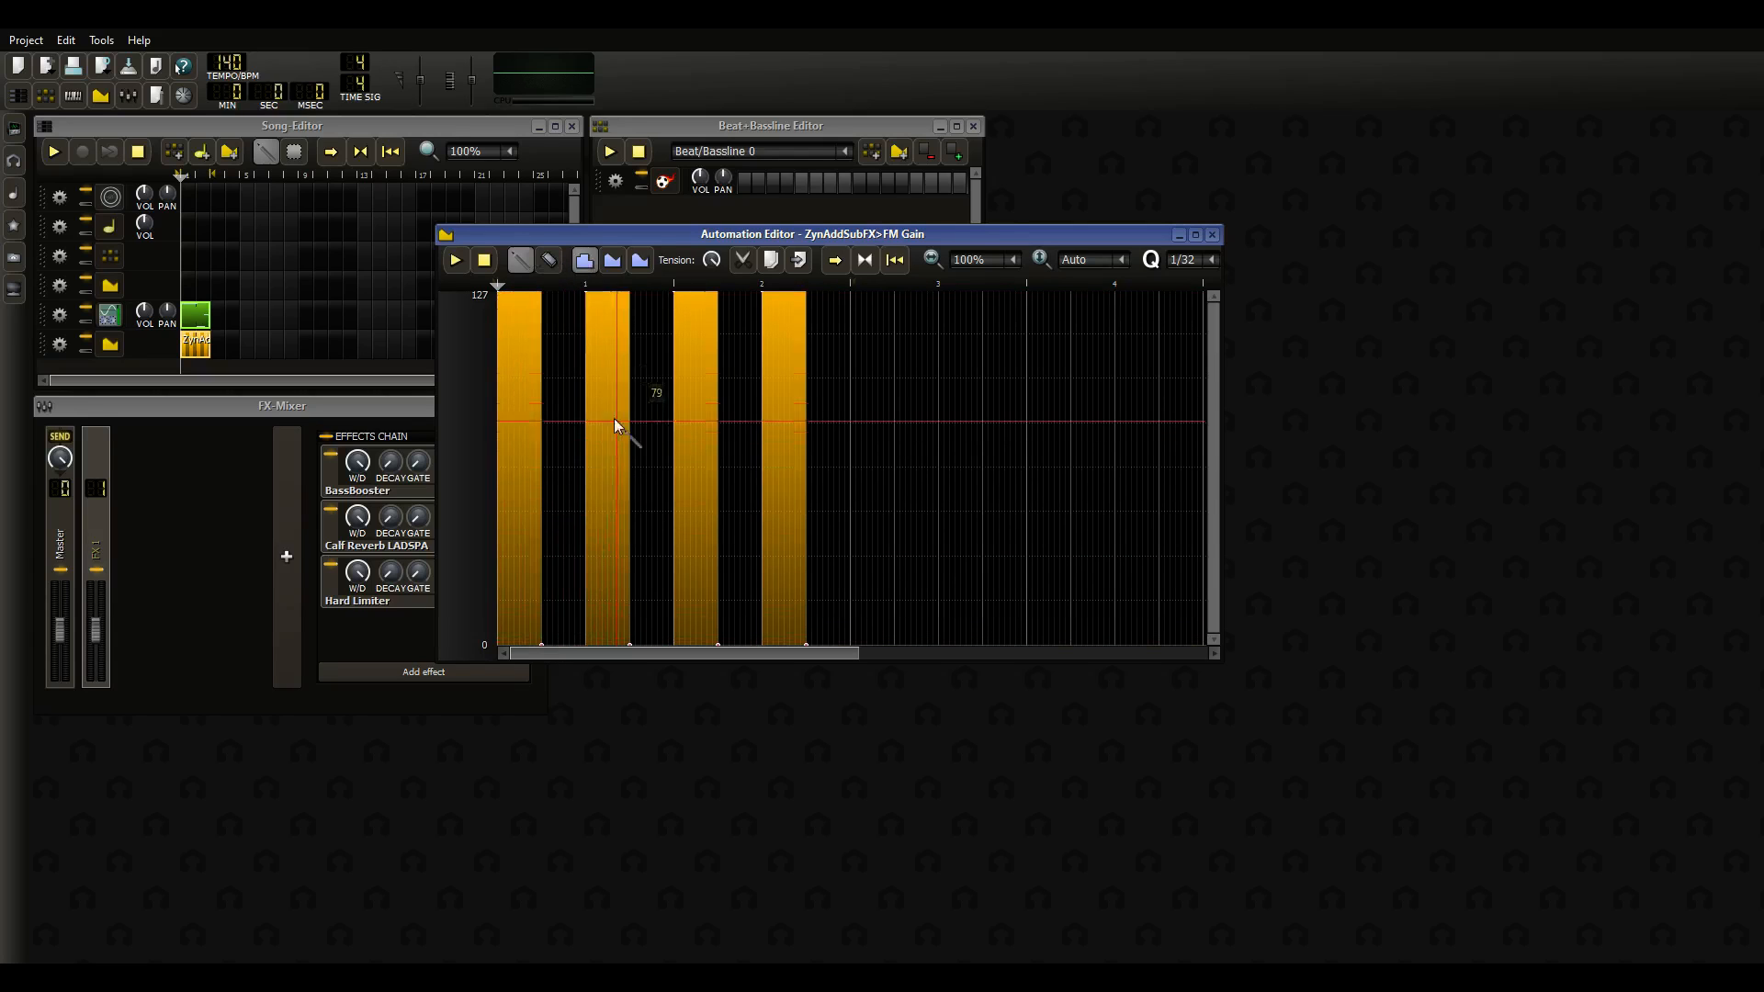
left_click(613, 263)
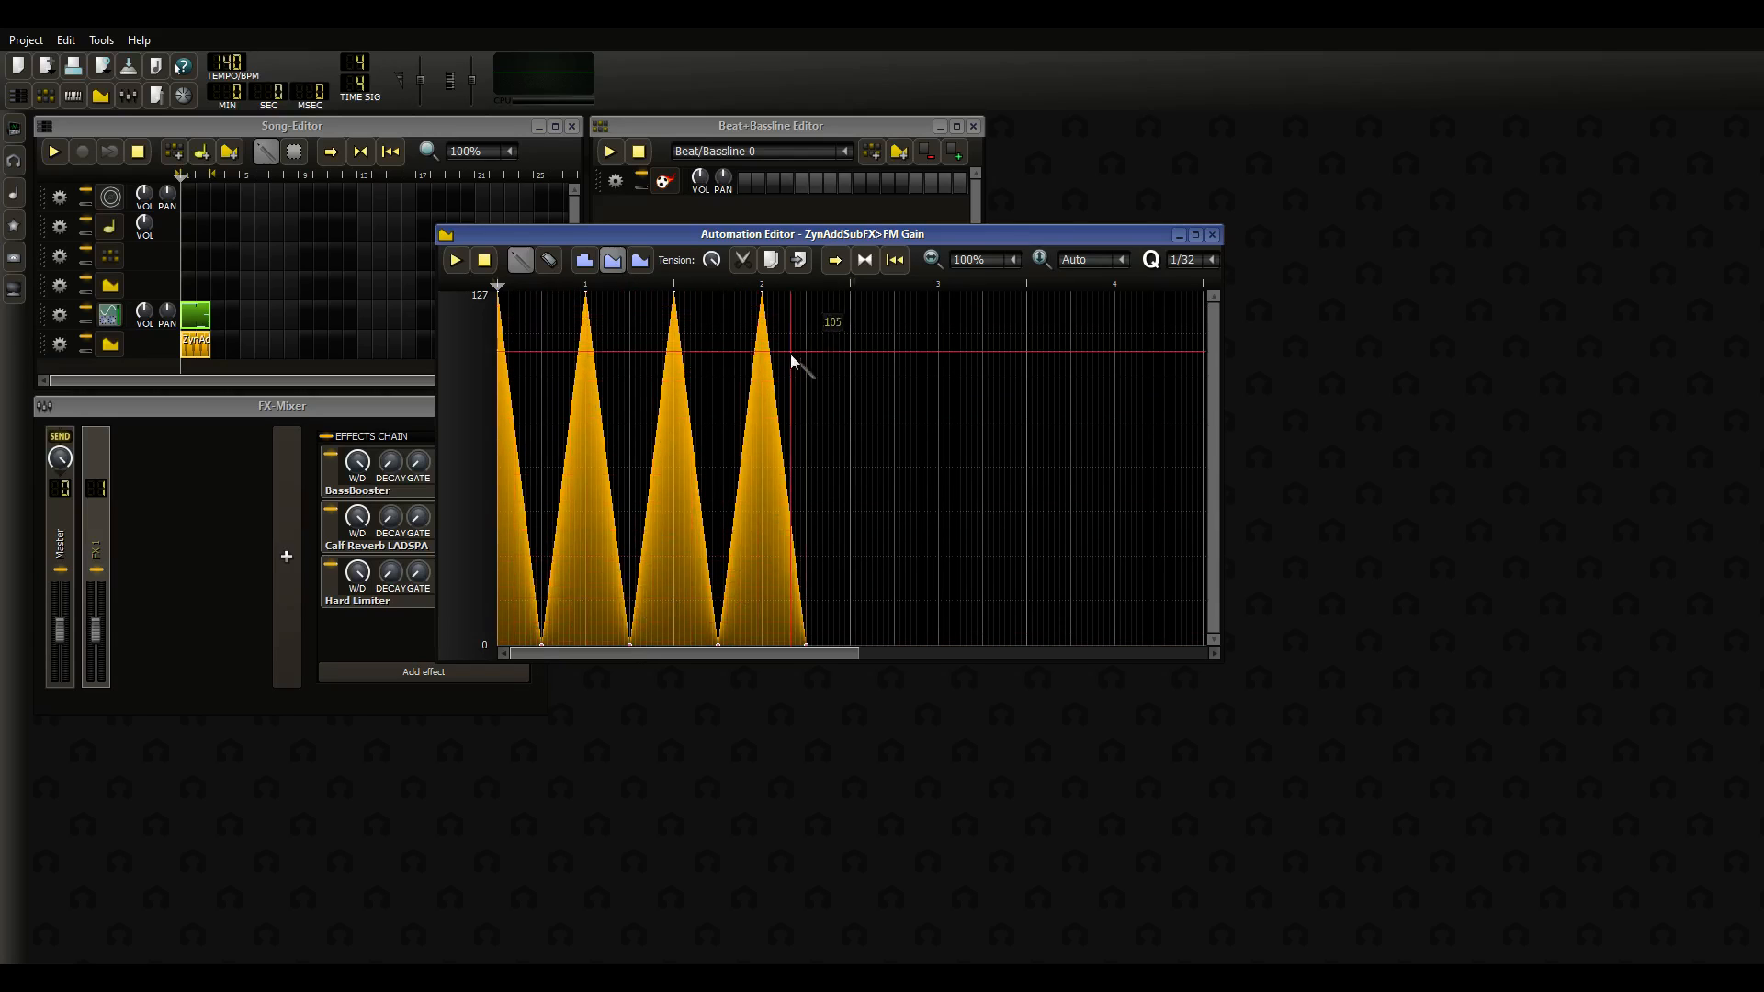
left_click(545, 158)
key("space")
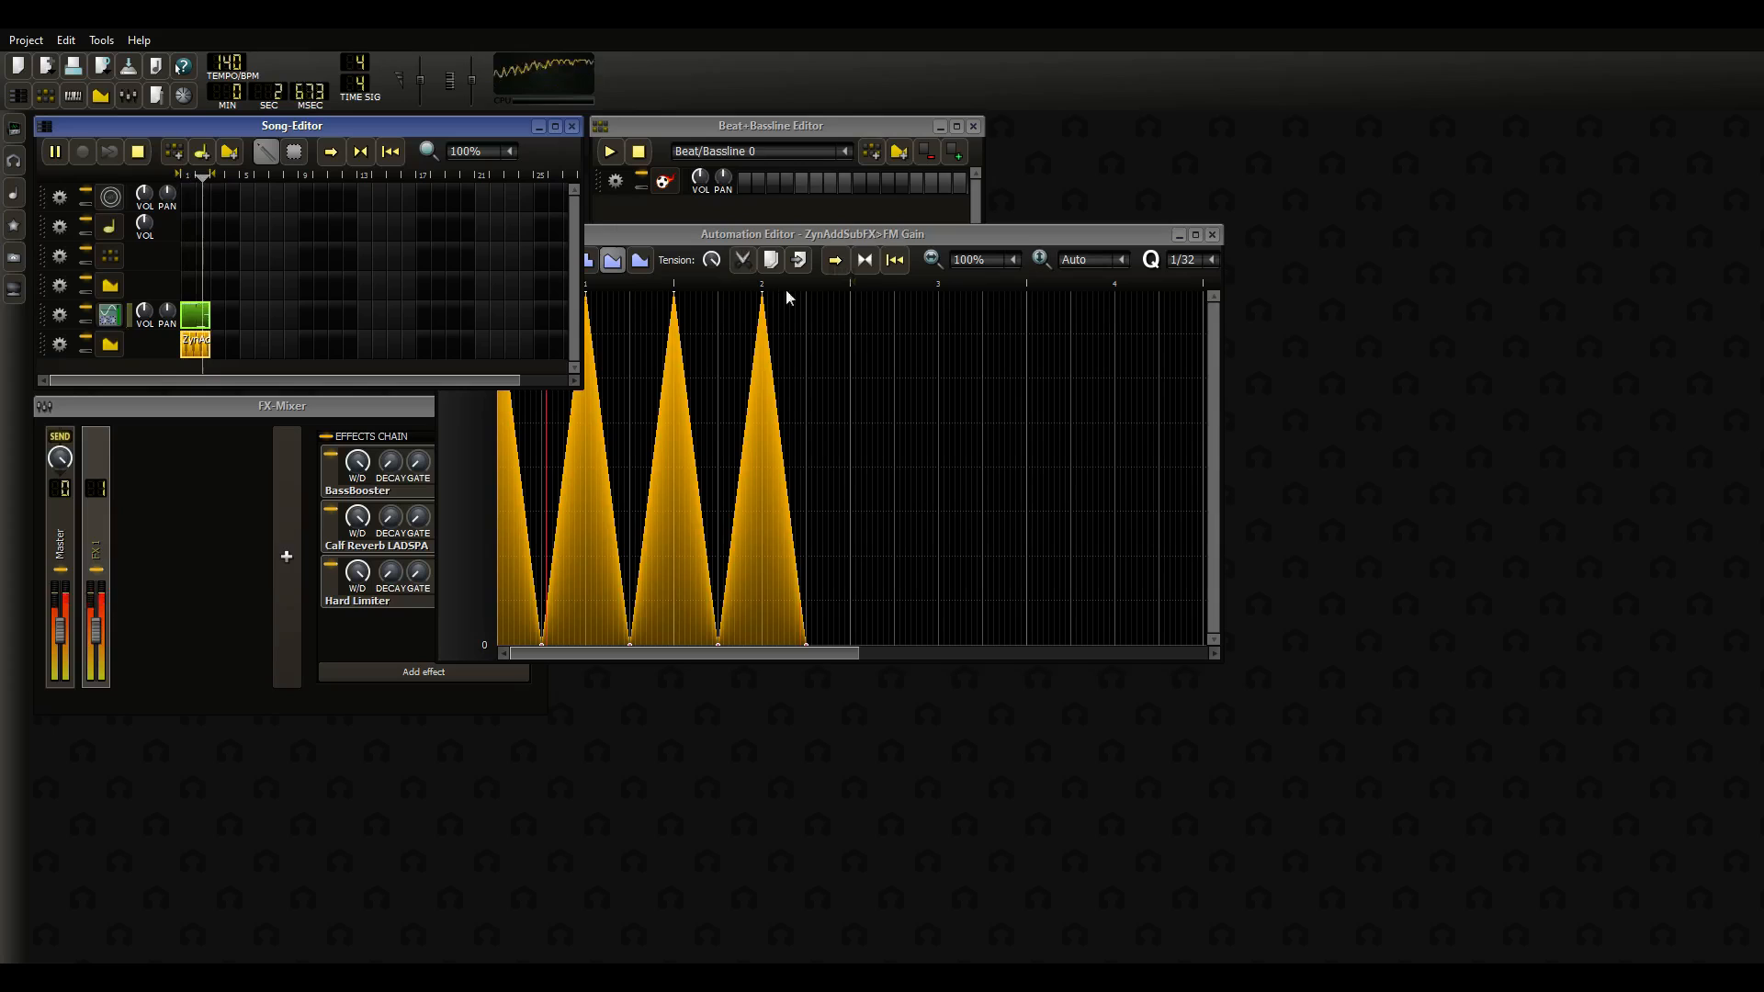
key("space")
Add a 127 point at the end of the second bar of FM Gain automation and switch the progression to cubic Hermite
left_click_drag(850, 318, 847, 290)
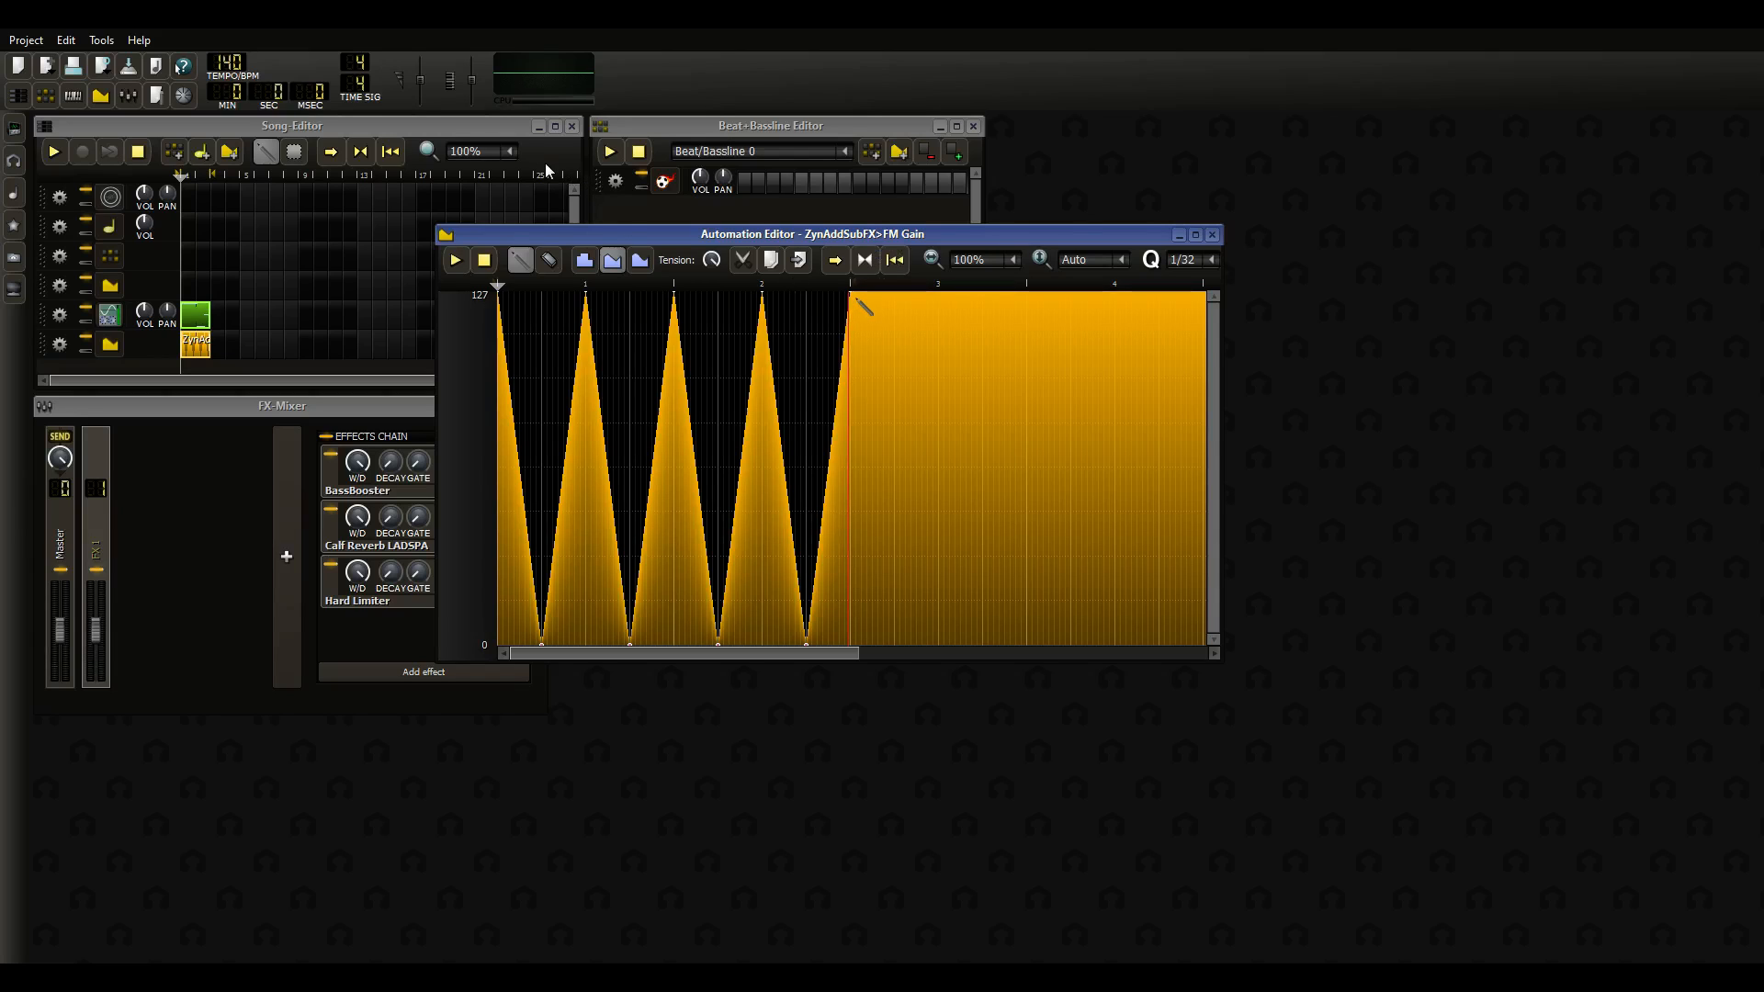
left_click(641, 260)
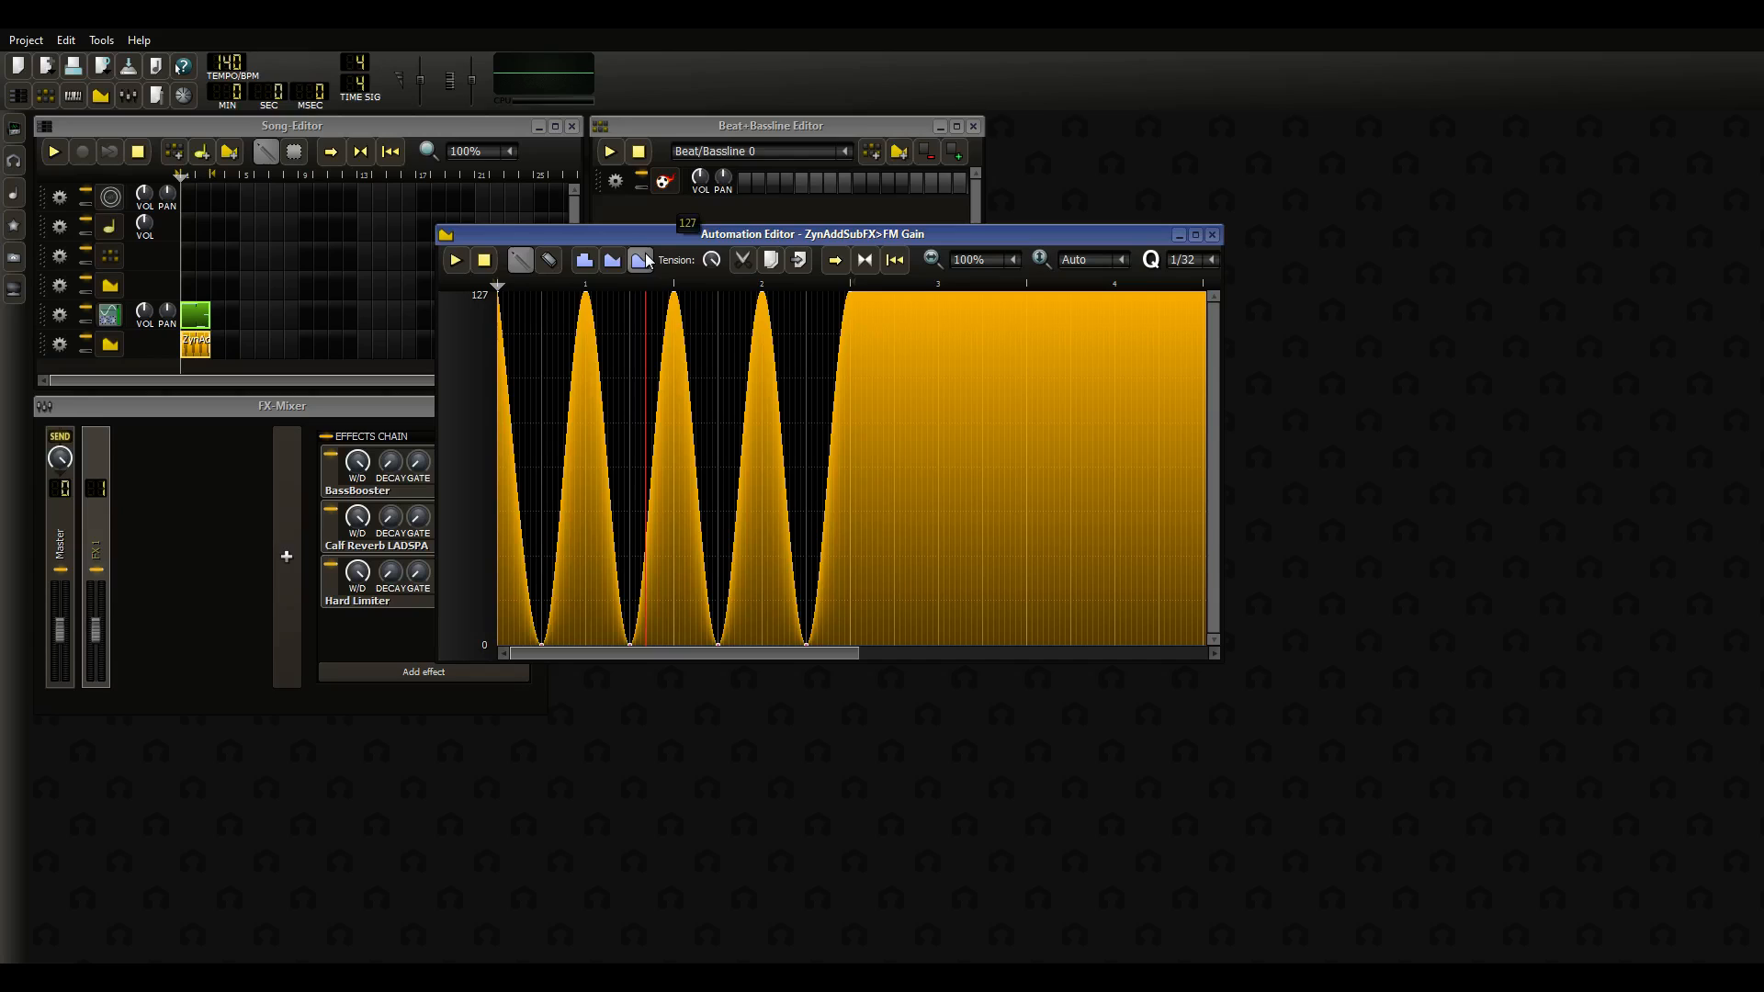
Try adjusting the tension of the cubic curve and keep the third FM Gain peak at 127 on the start of the second bar
mouse_move(716, 262)
left_mouse_down()
mouse_move(715, 303)
mouse_move(719, 262)
left_mouse_up()
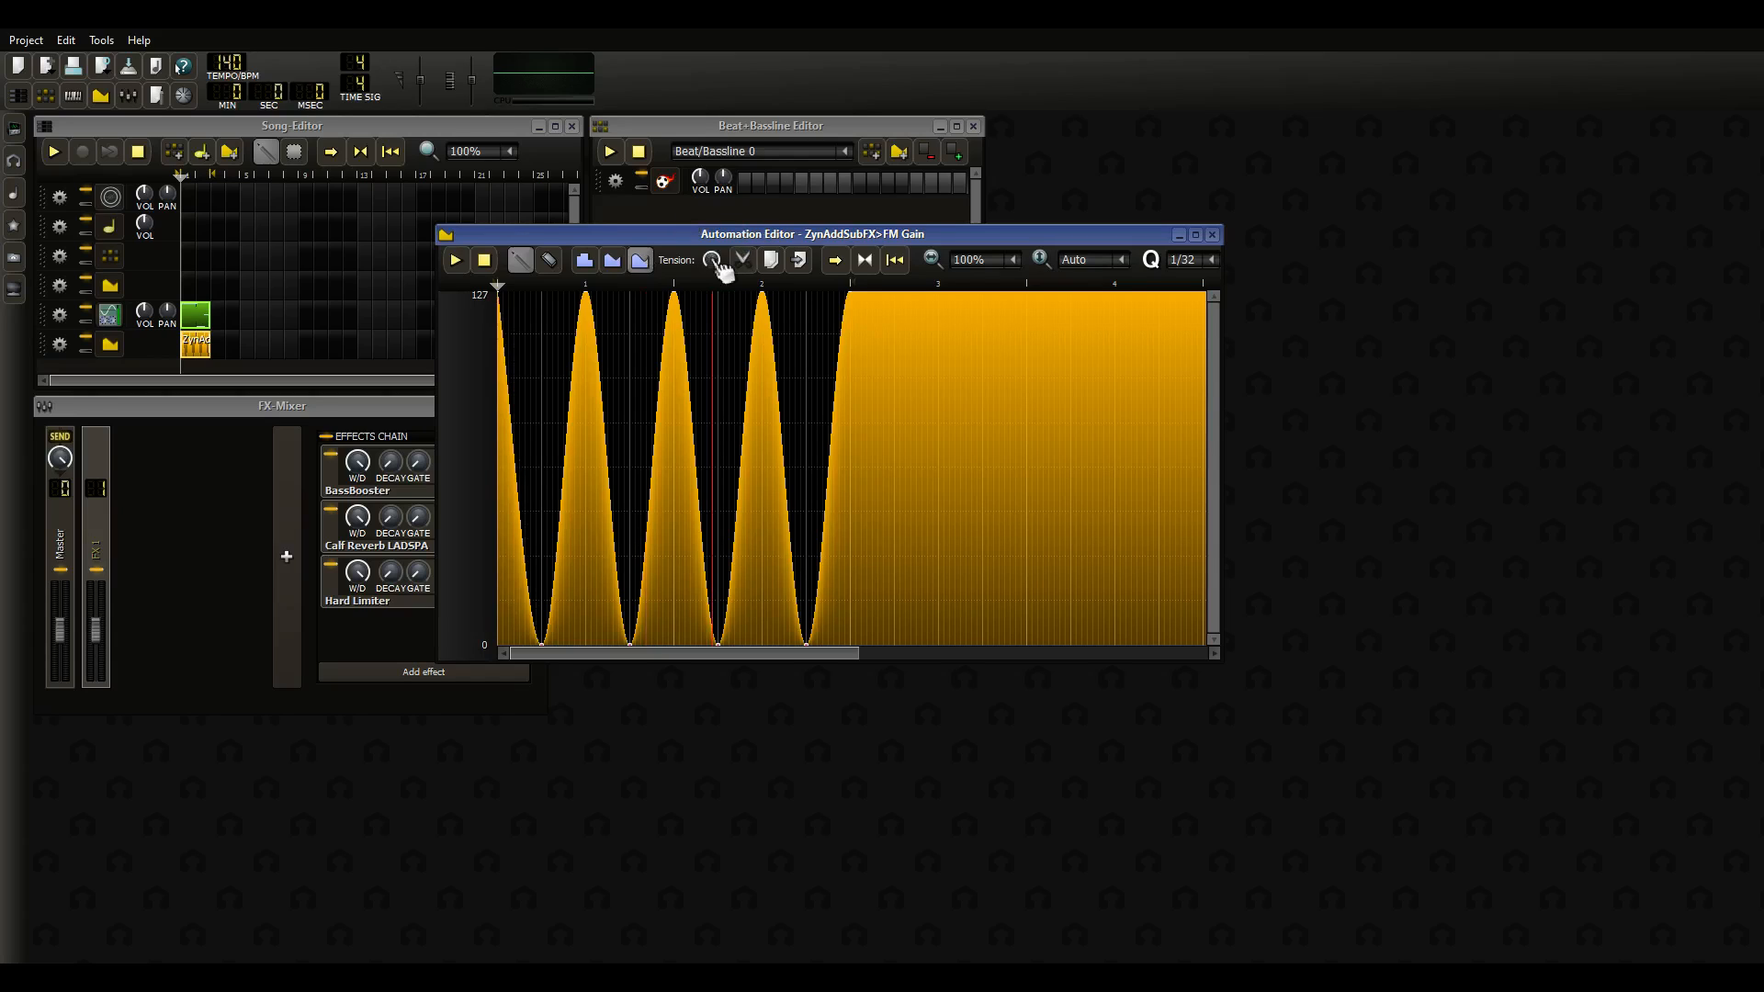
right_click(717, 261)
left_click(710, 260)
left_click_drag(711, 260, 712, 262)
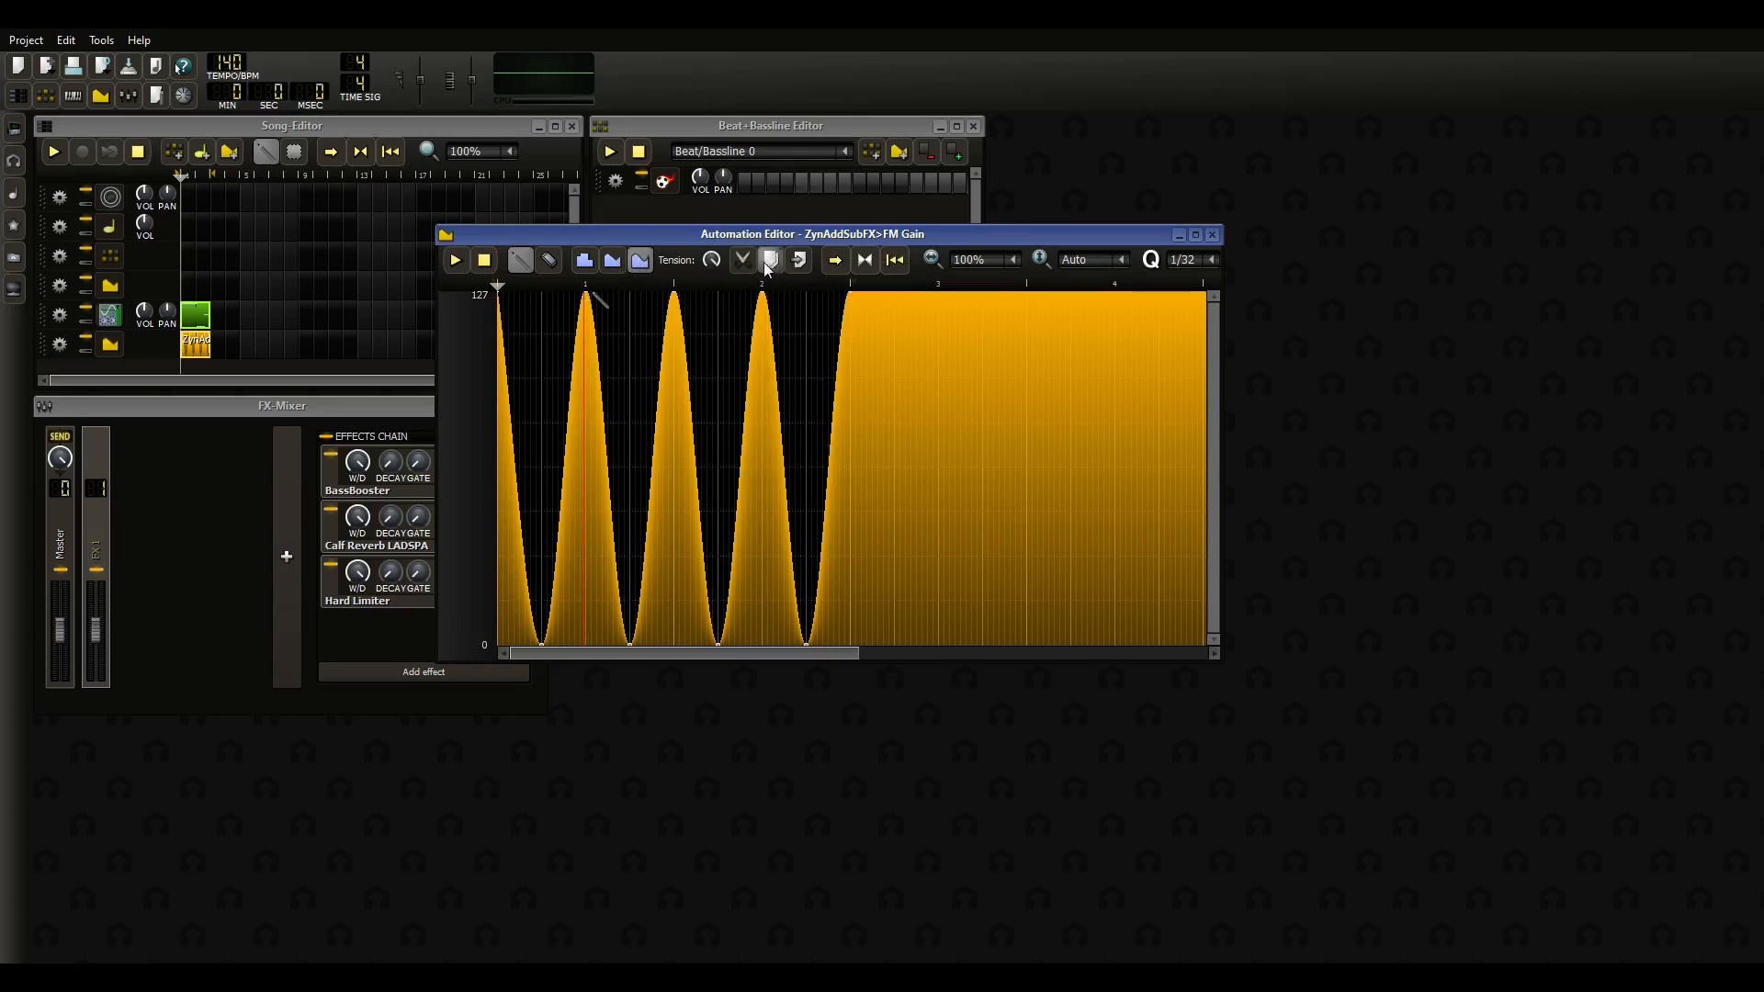
left_click_drag(711, 260, 711, 232)
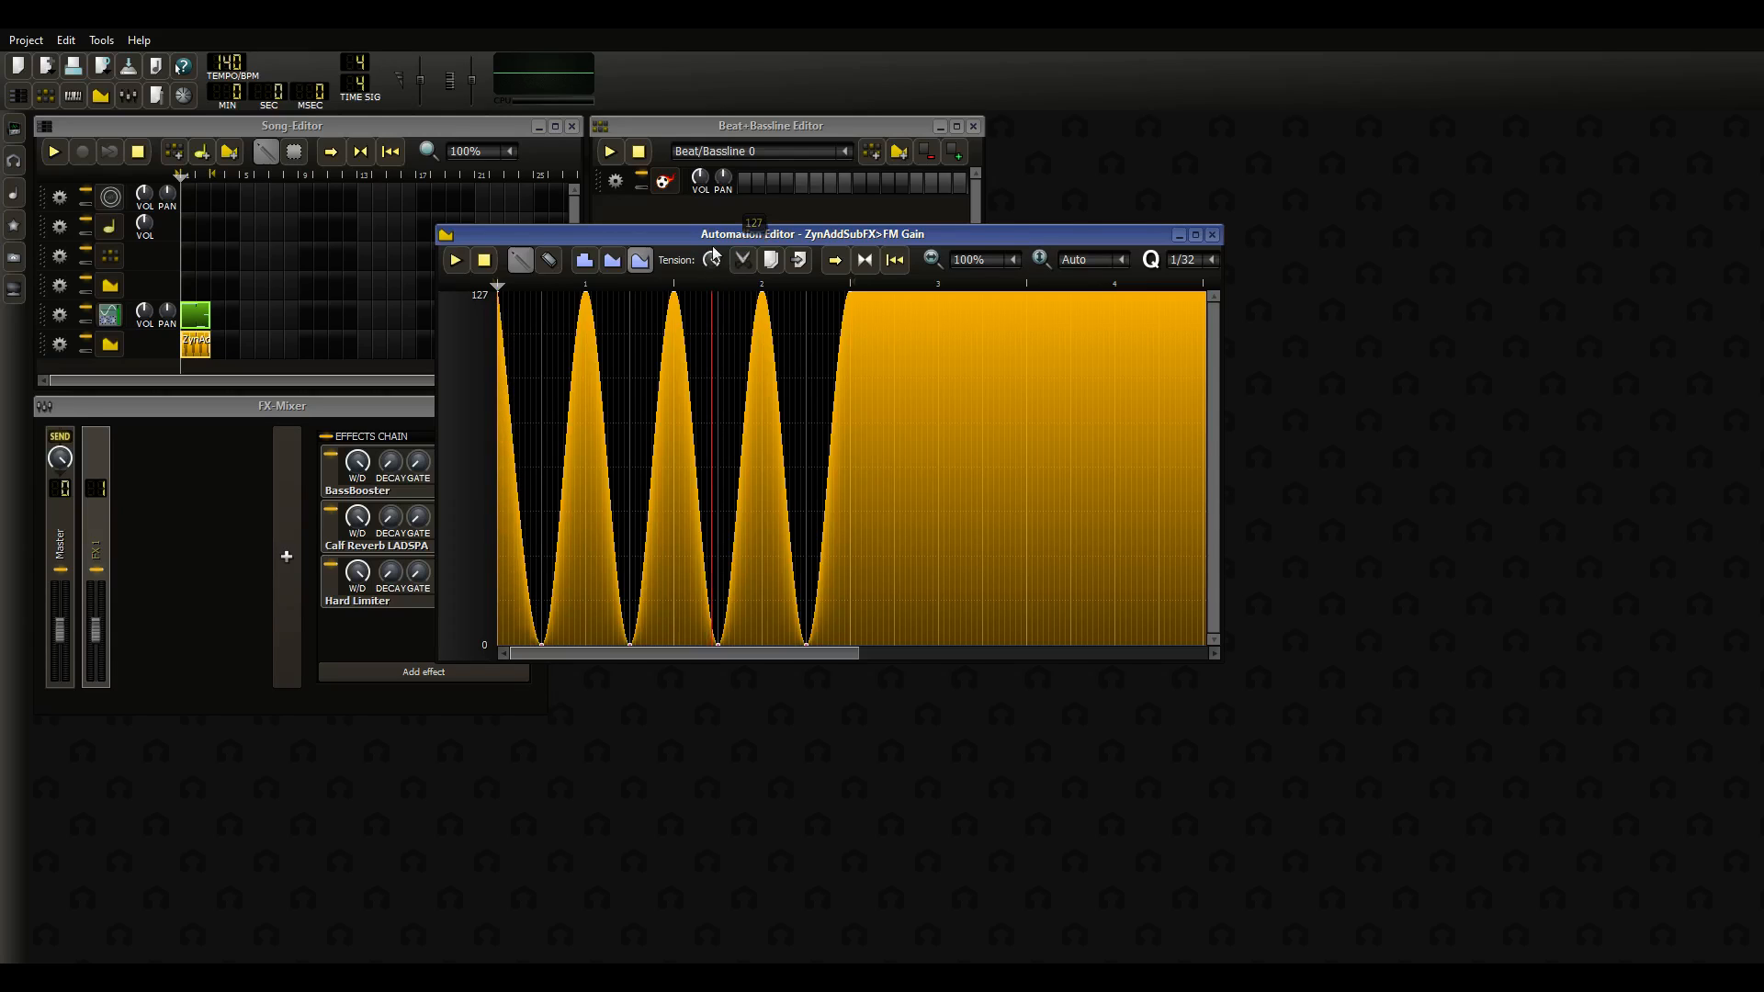
left_click(678, 298)
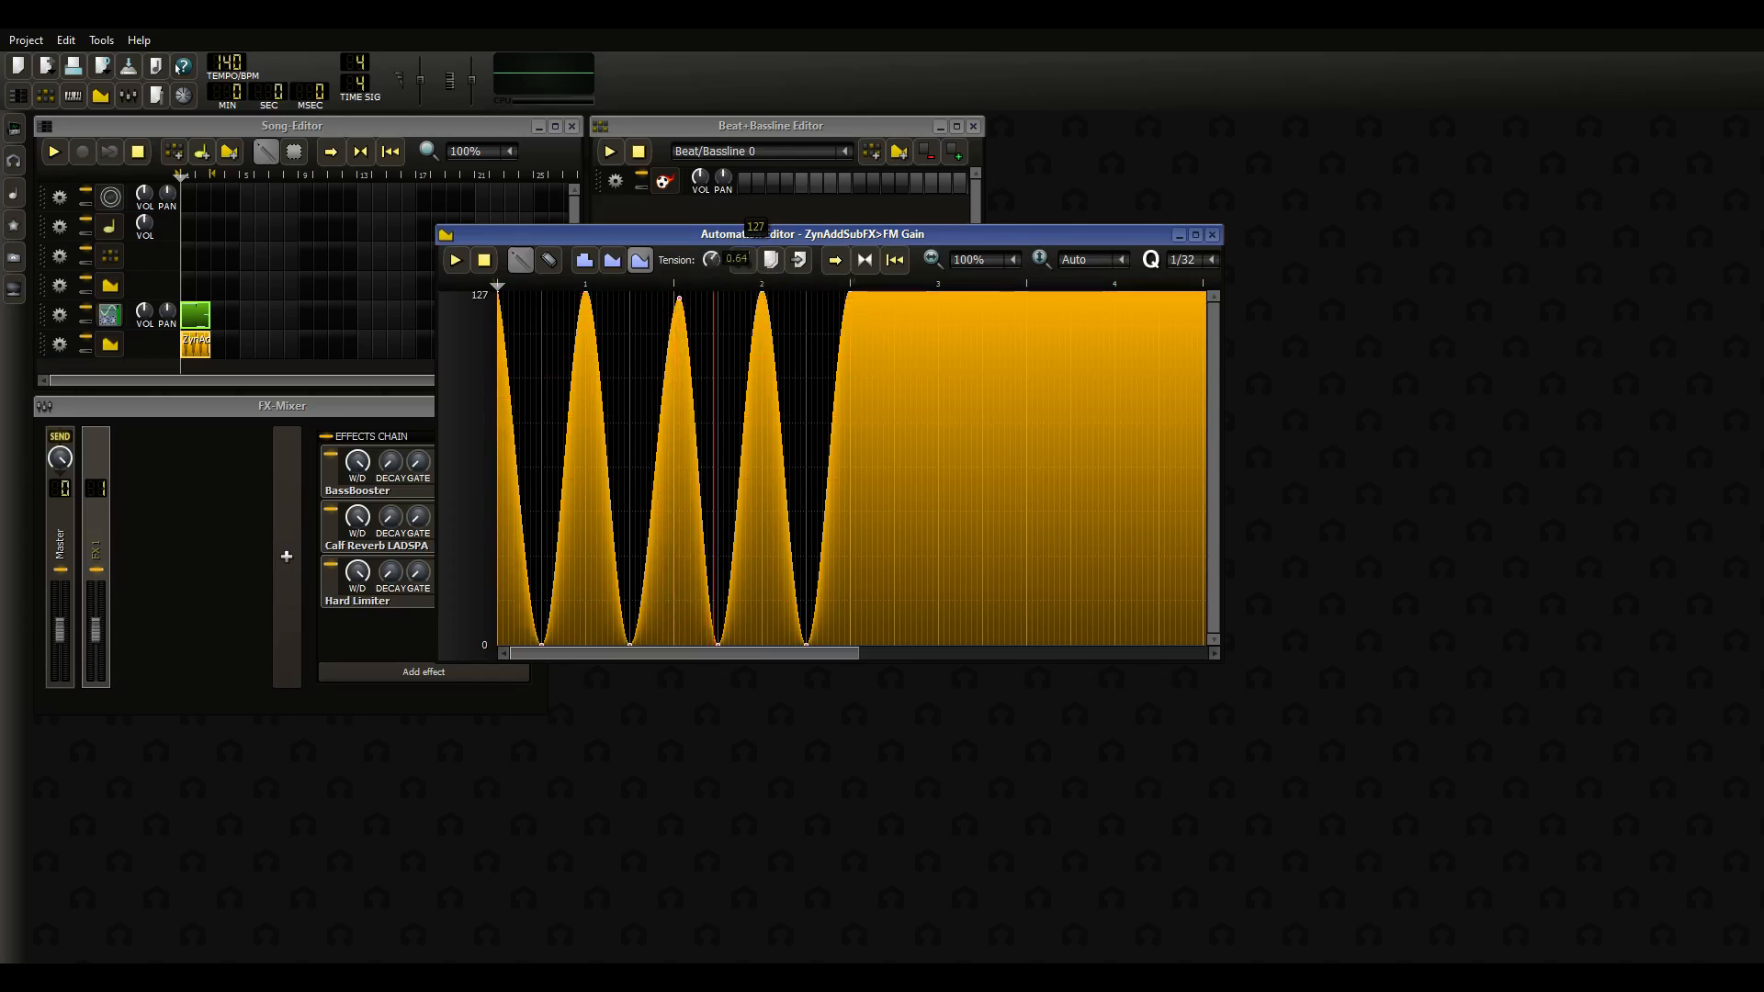
left_click_drag(681, 300, 674, 280)
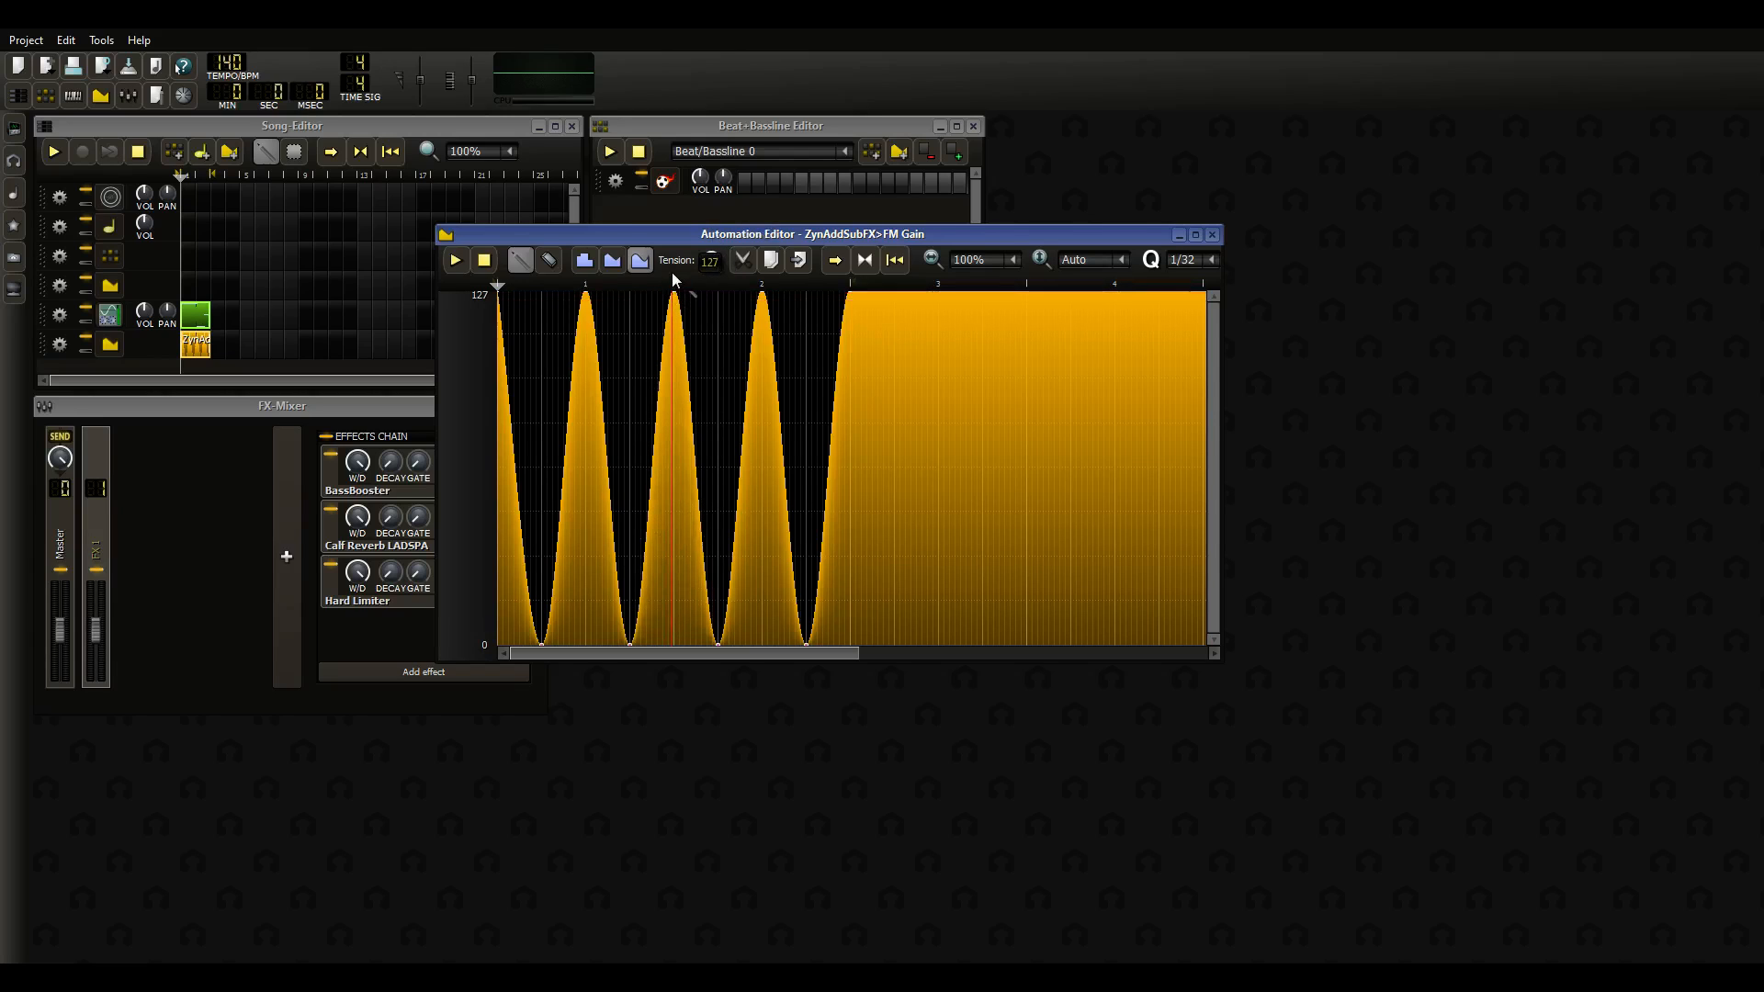
Play back the song to hear the smoothly curved FM Gain automation
left_click(537, 151)
key("space")
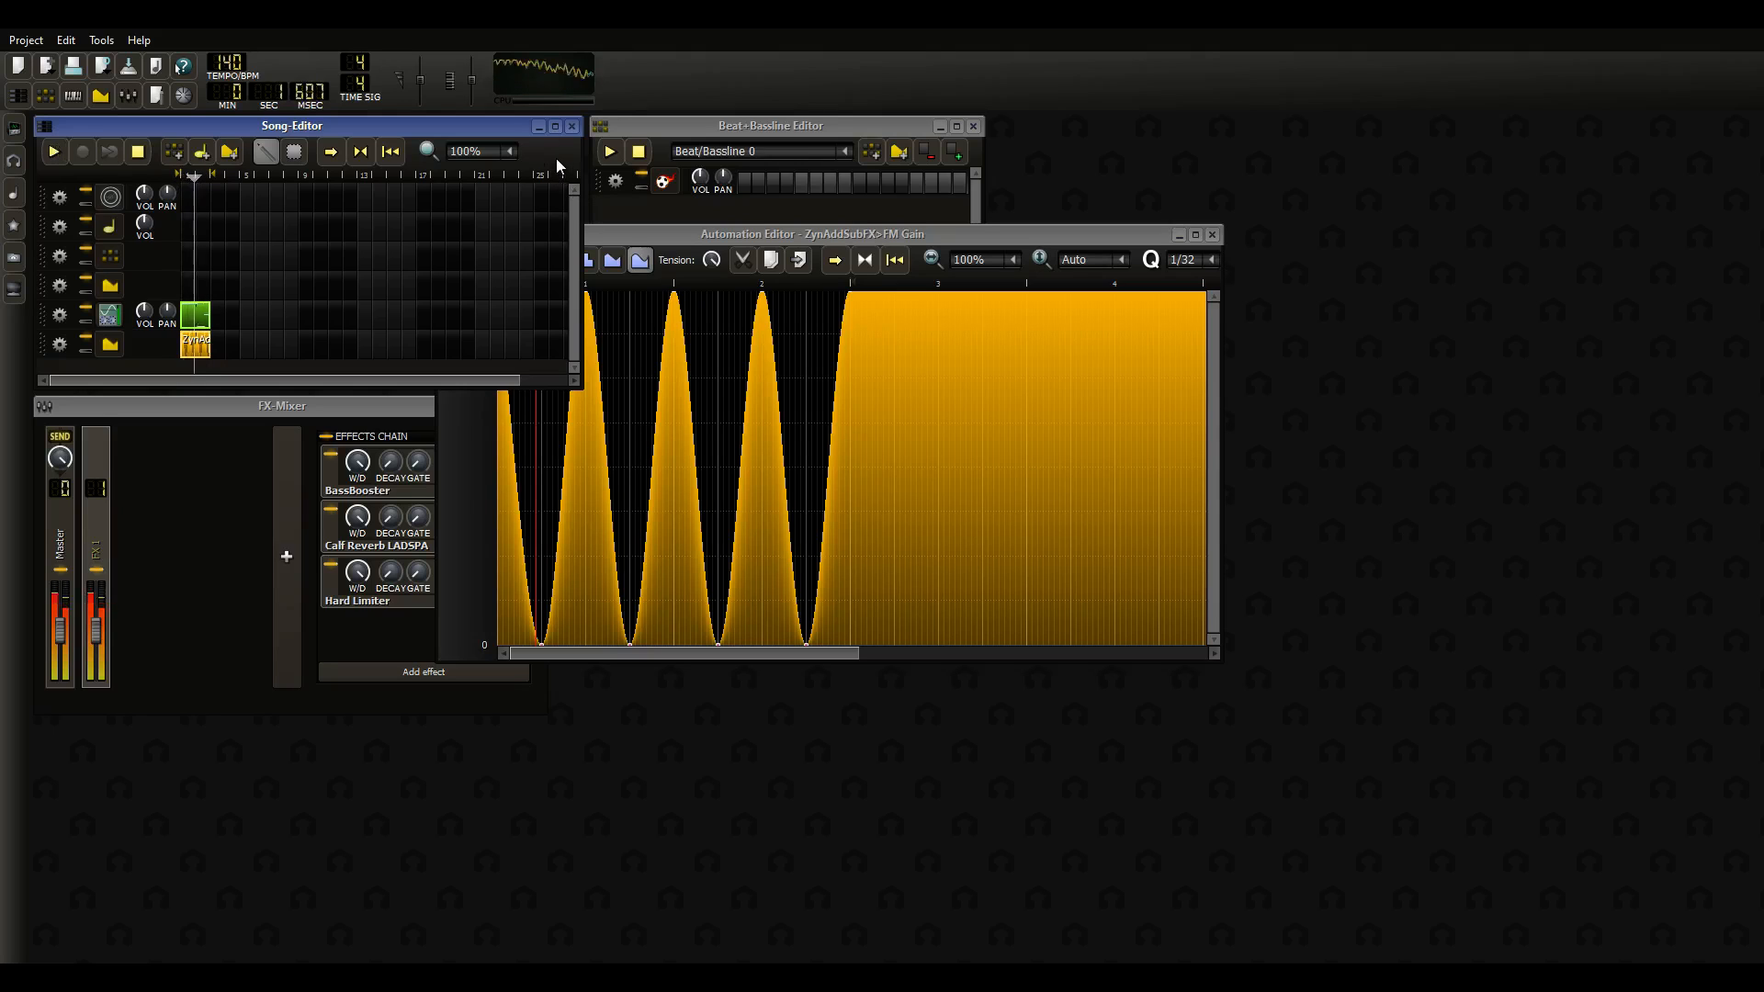
key("space")
Lower the tension of the FM Gain automation curve and play back the song
left_click(764, 235)
left_click_drag(711, 260, 711, 353)
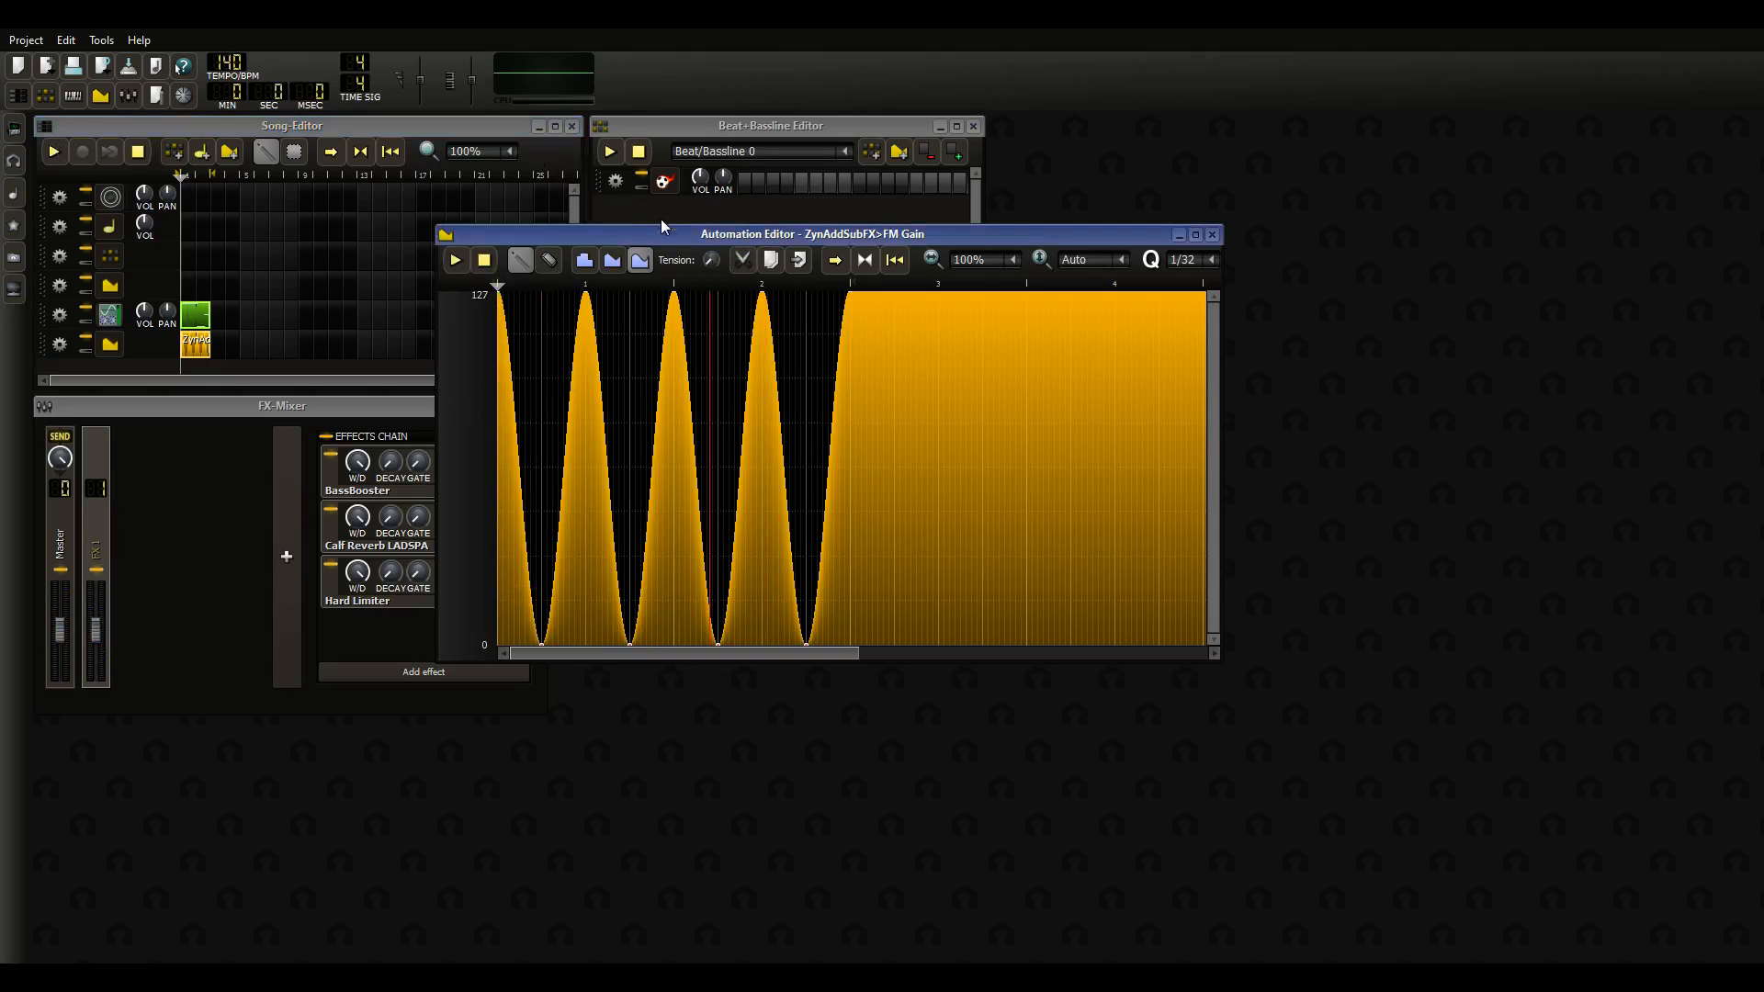
left_click(559, 158)
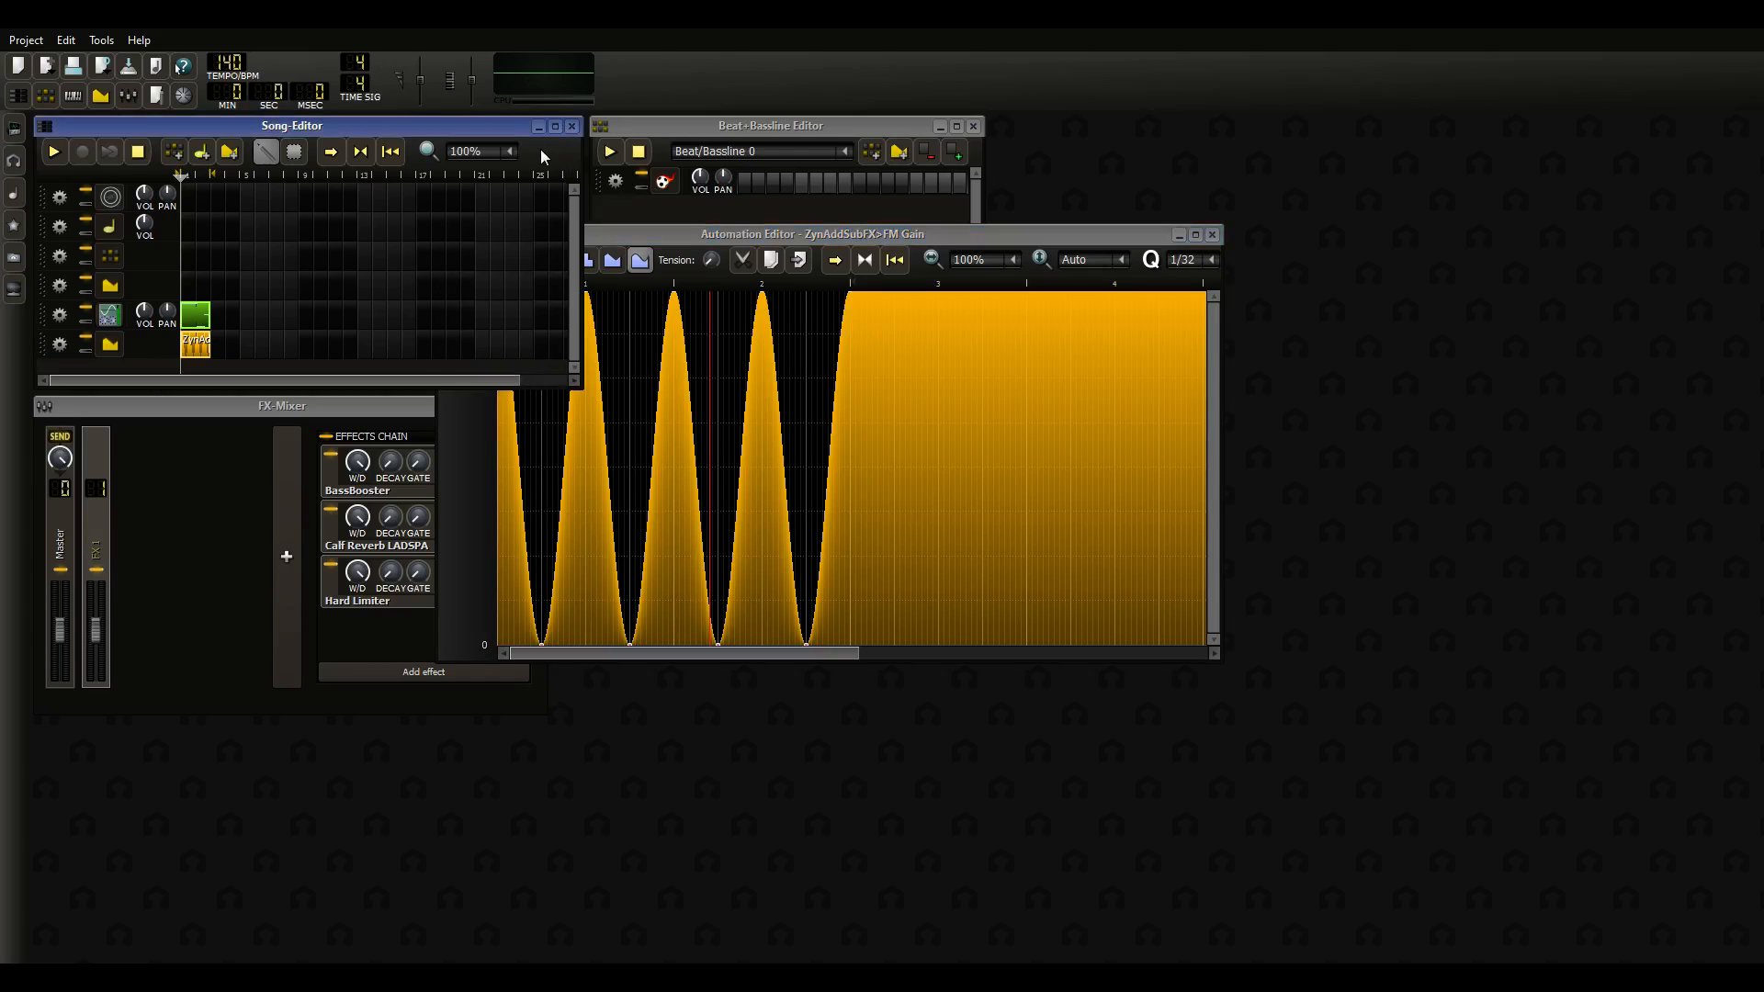
key("space")
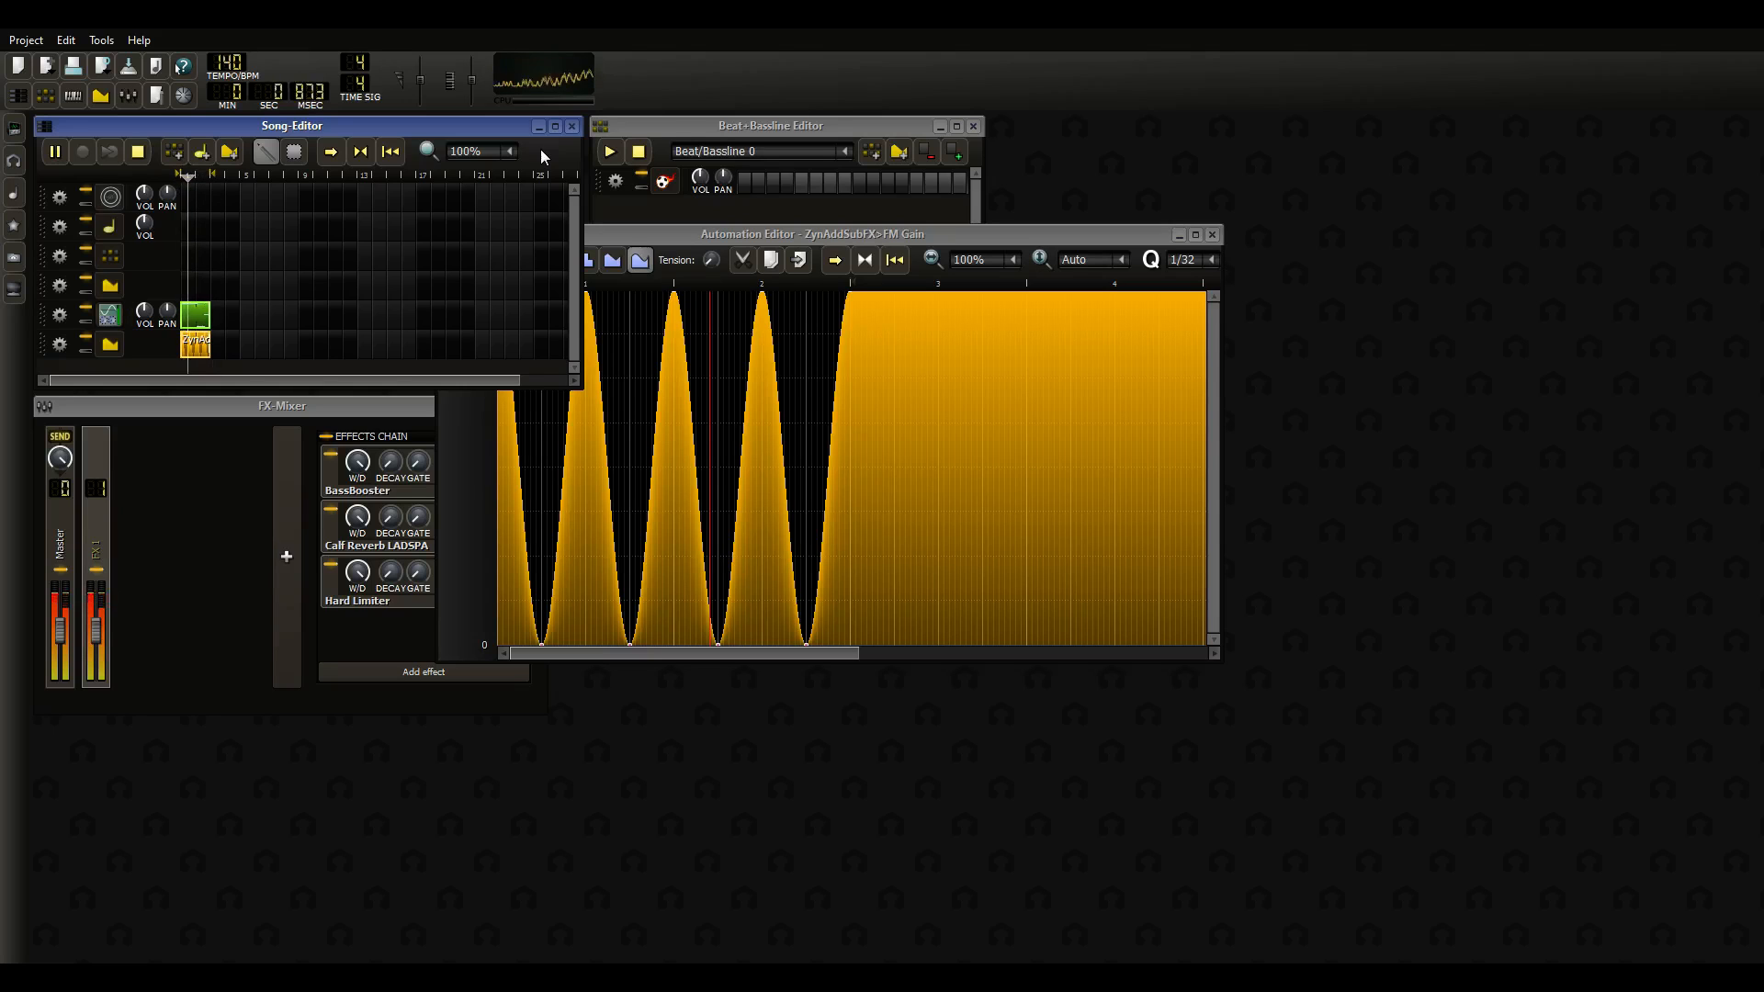
key("space")
Close the FM Gain automation, reopen the clip to review its curve, close it again and return to the FX-Mixer's FX 1 channel
left_click_drag(780, 234, 800, 195)
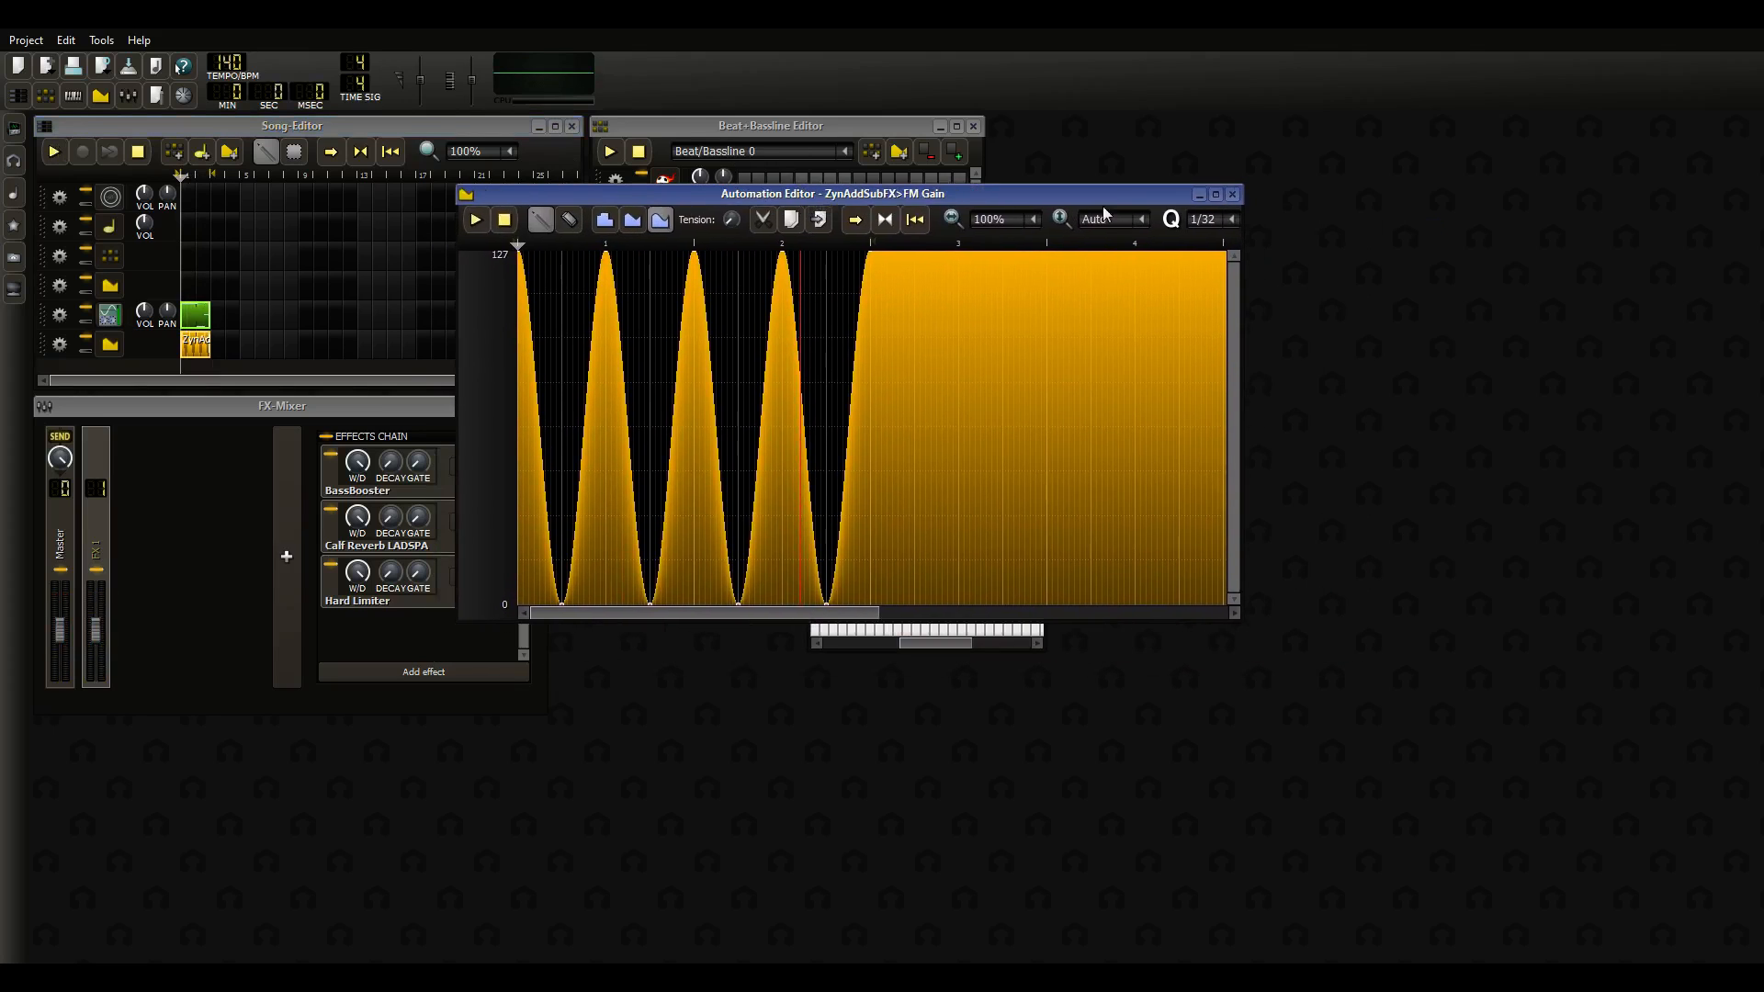
left_click(1231, 194)
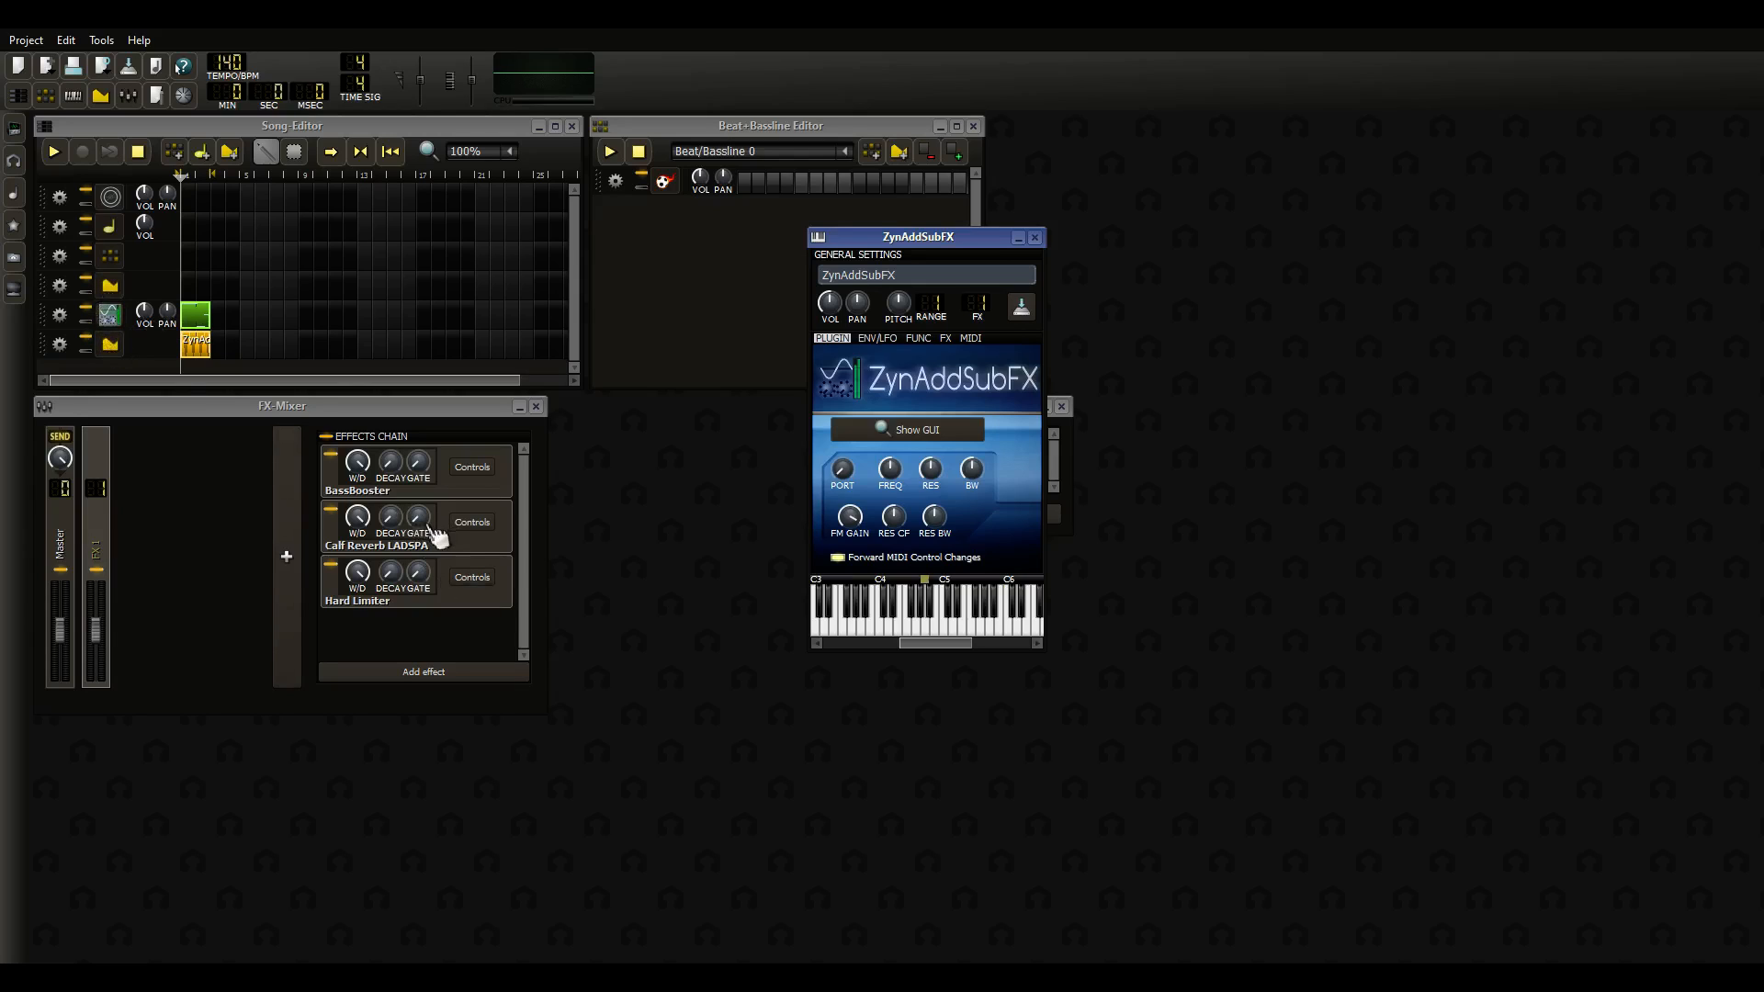
double_click(200, 348)
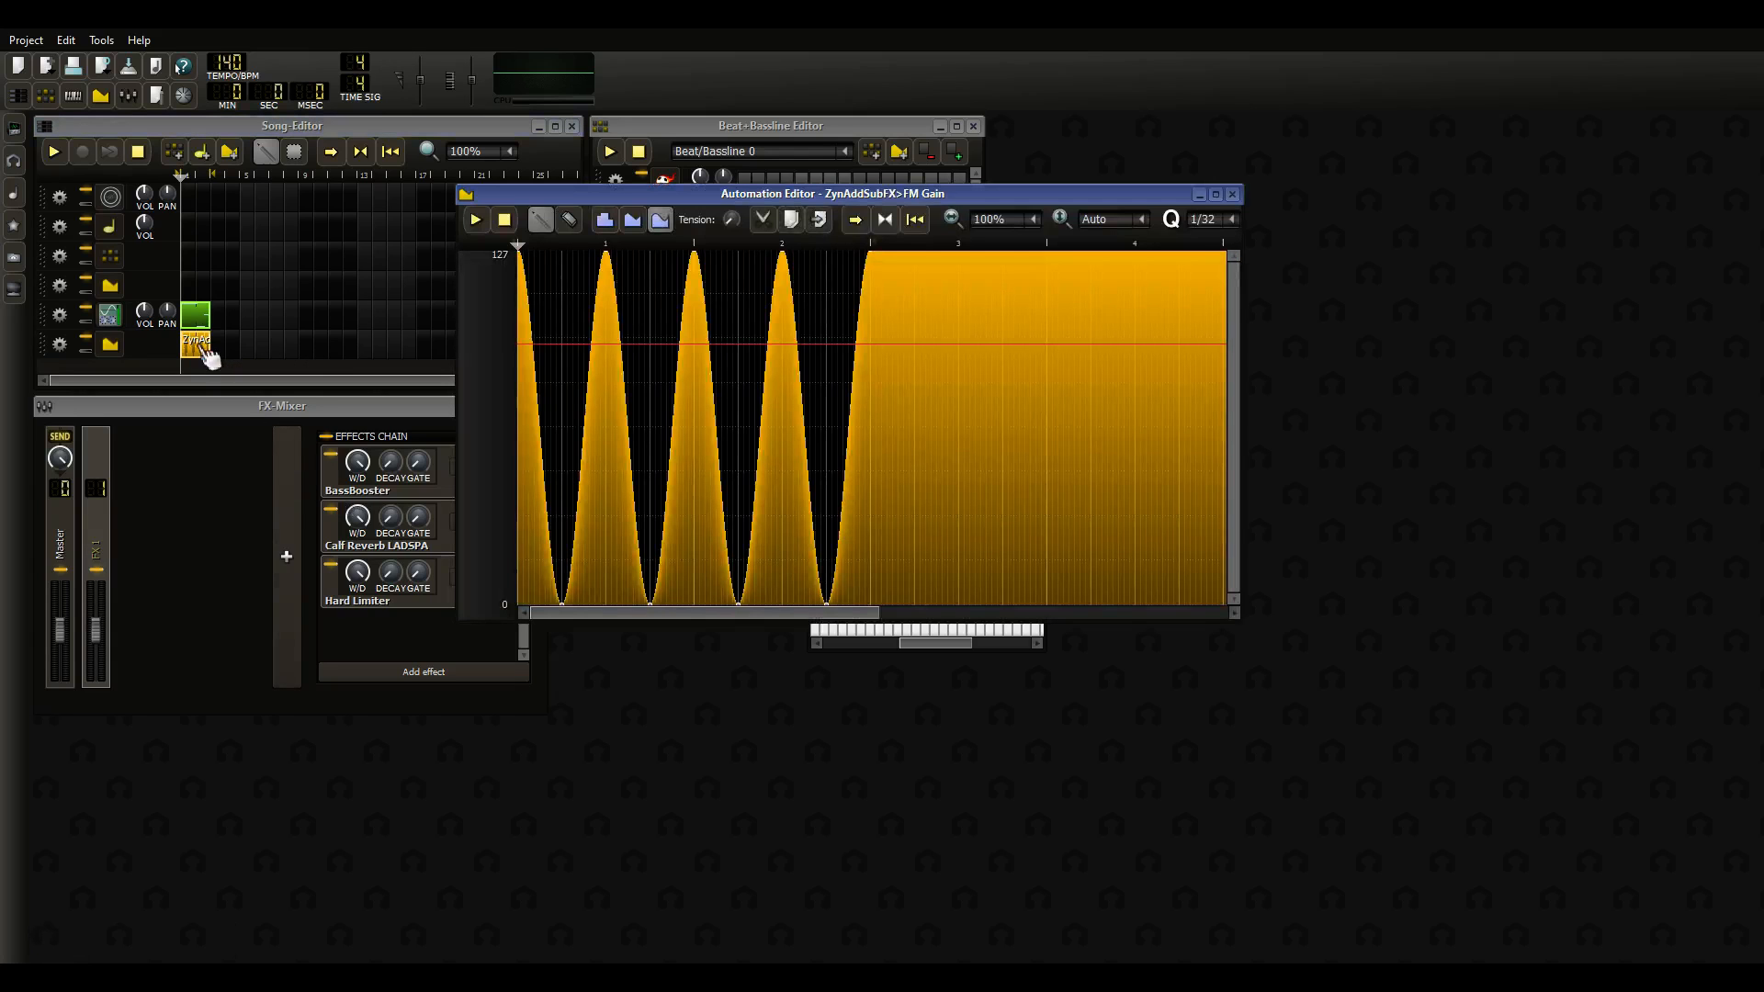
left_click_drag(789, 200, 775, 250)
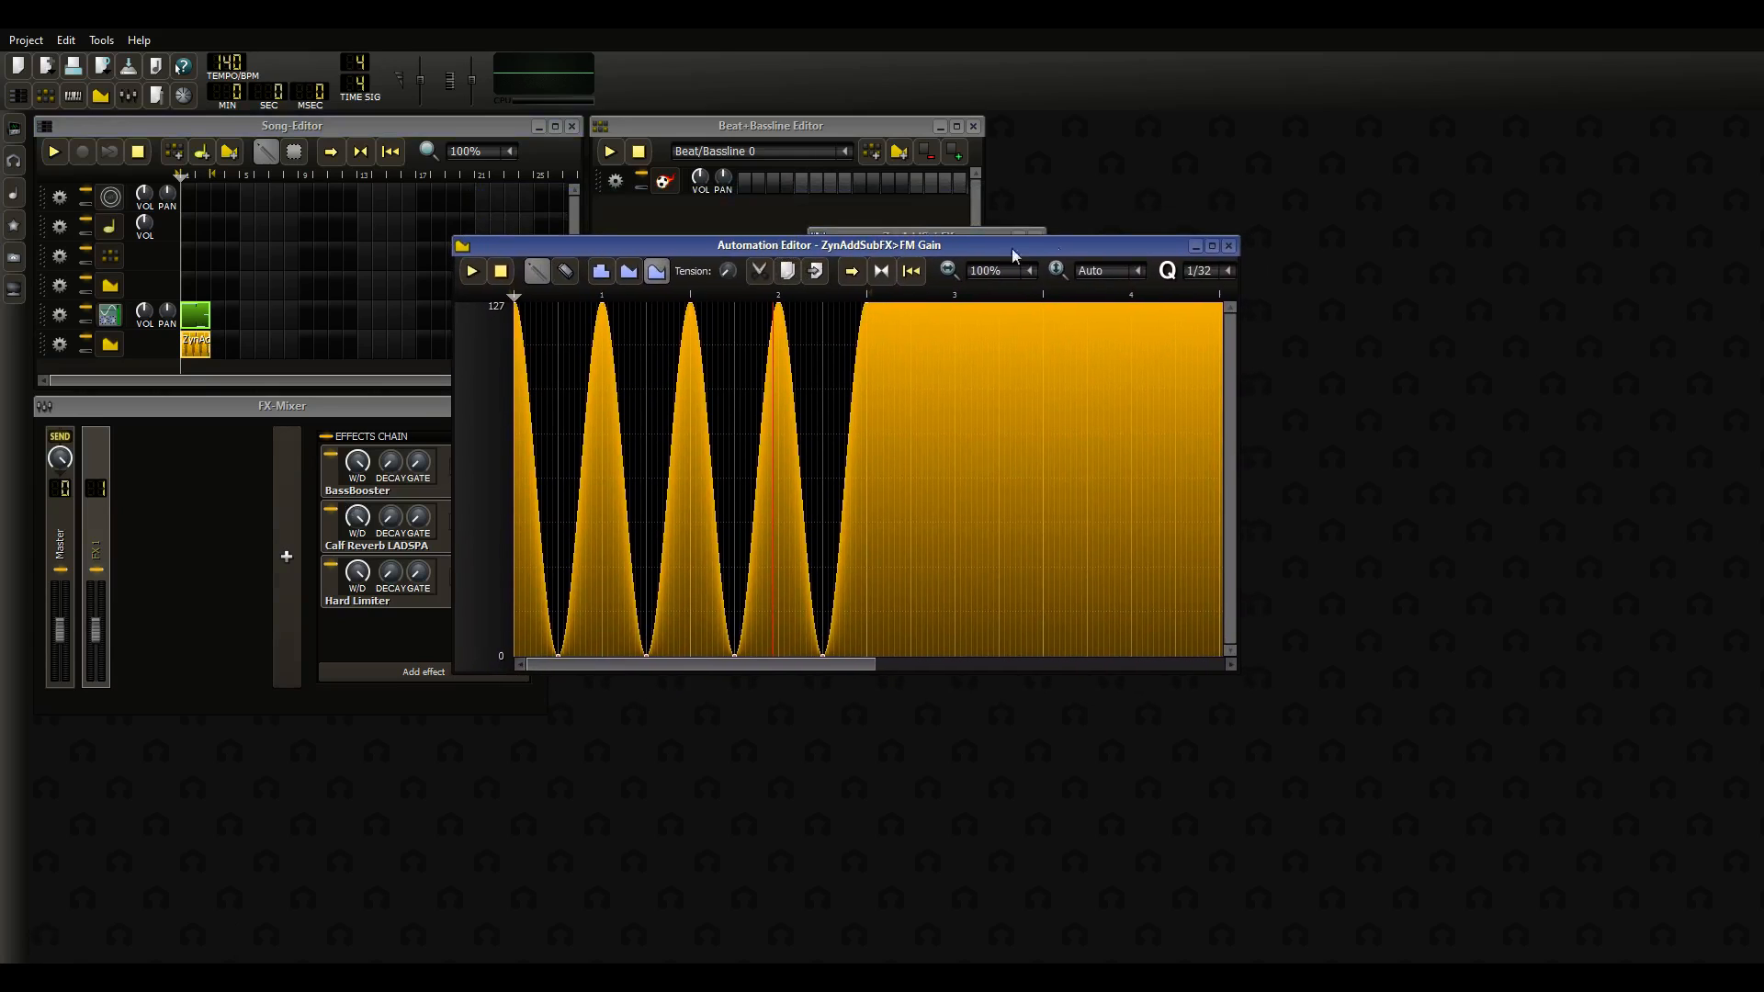
left_click(1227, 246)
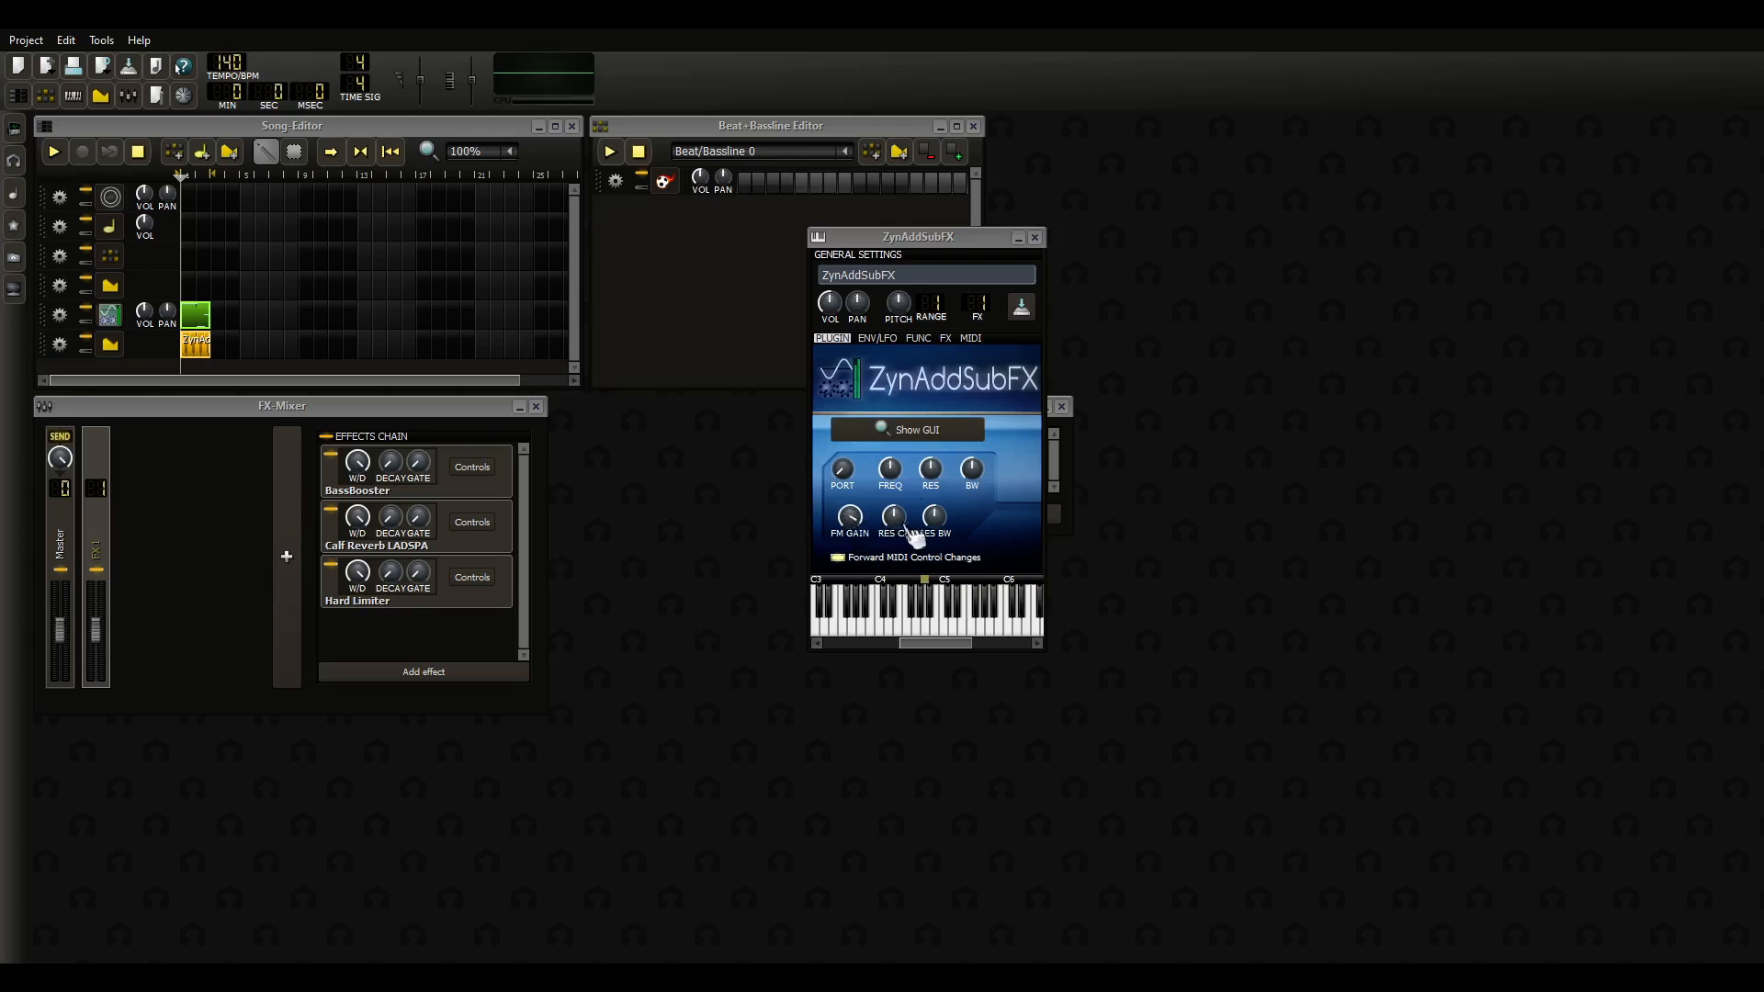
left_click(112, 637)
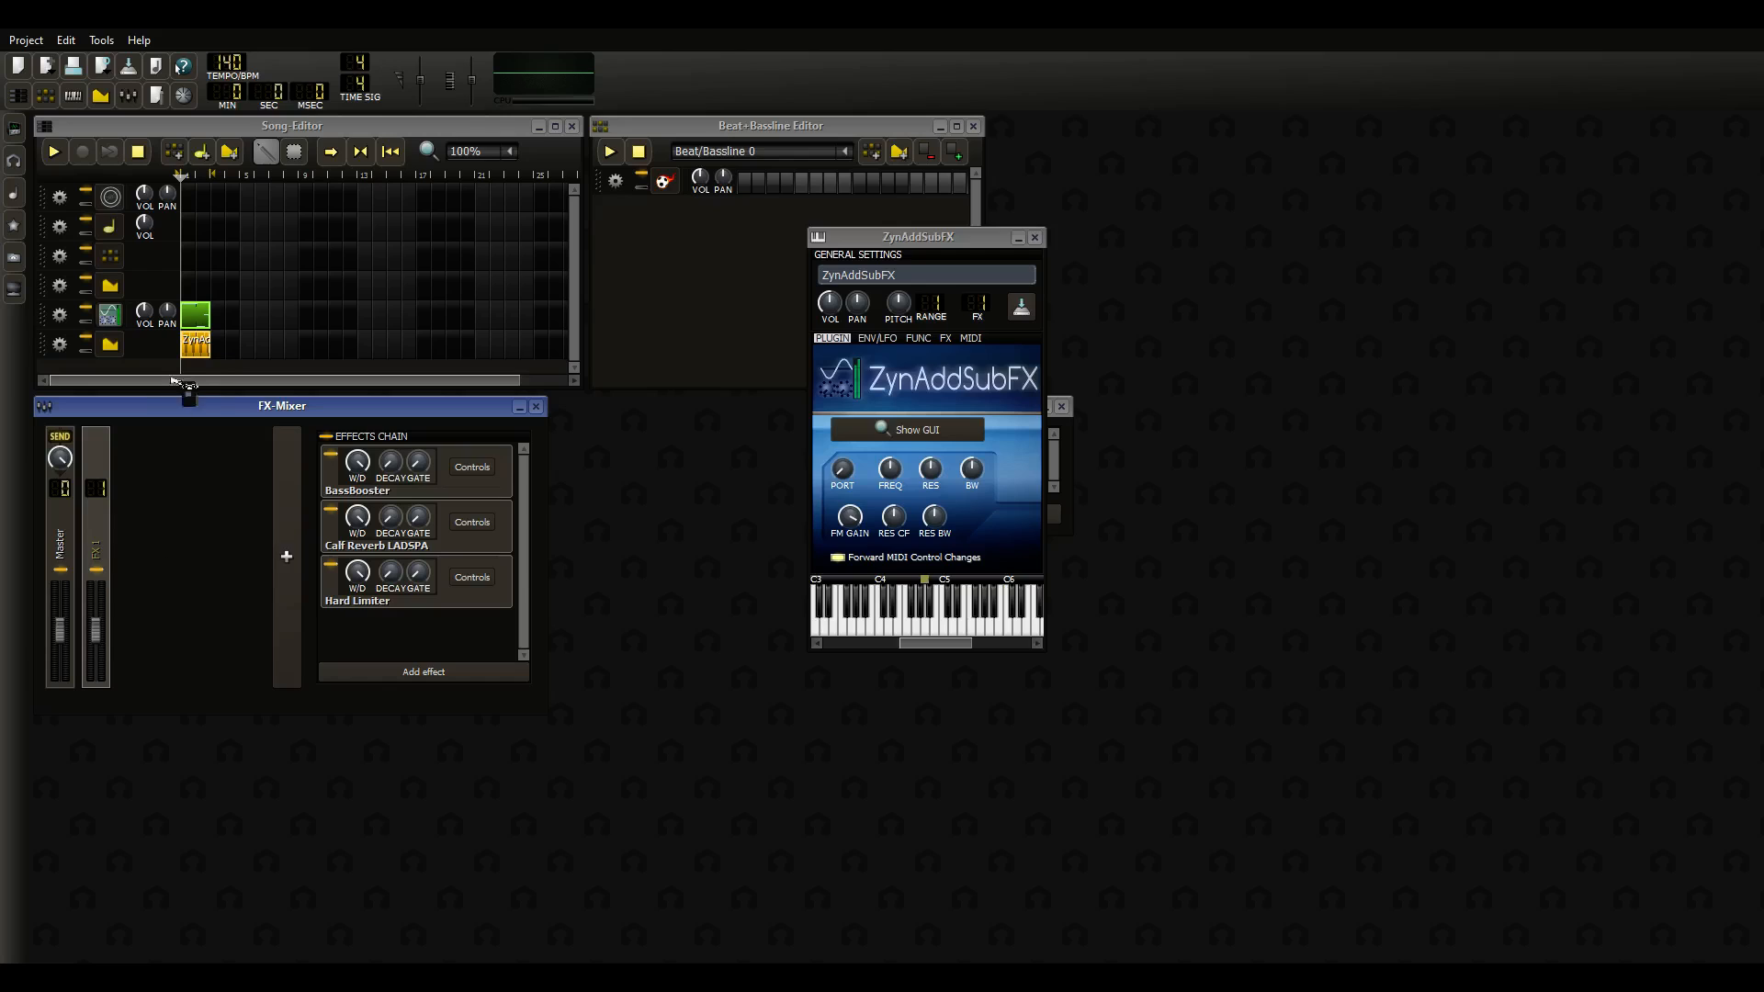